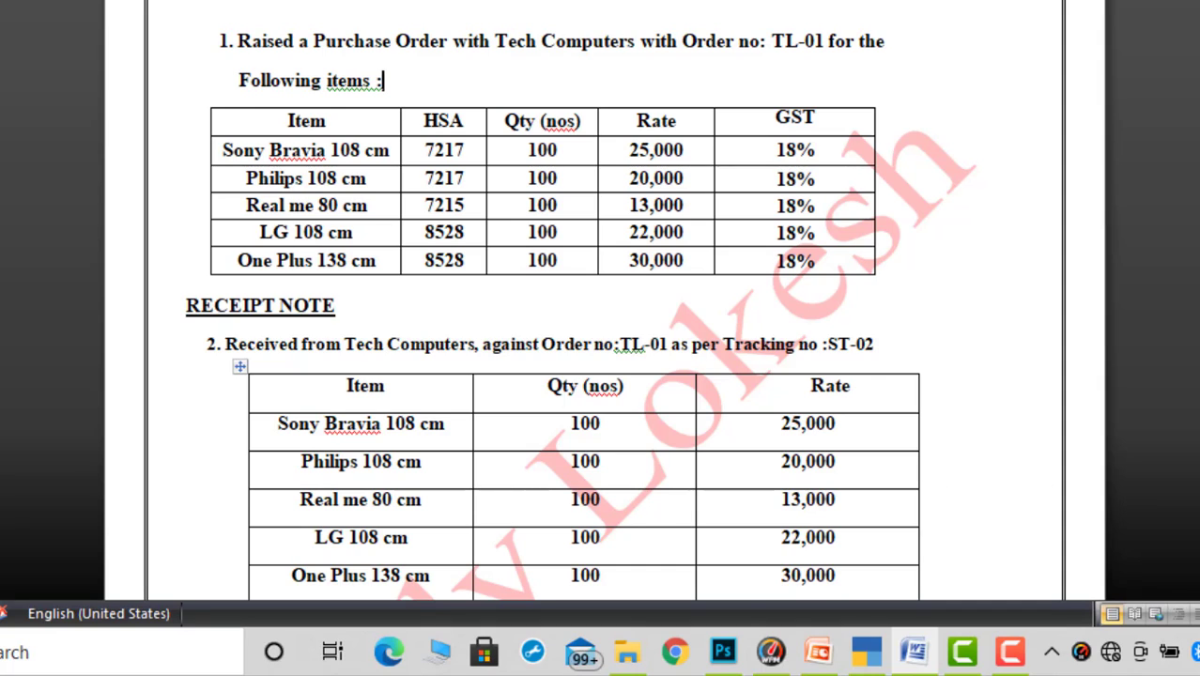
Review the Kalyani Traders exercise, covering its purchase order, receipt note, rejection out, purchase invoice and debit note entries
scroll(582, 356, "down", 4)
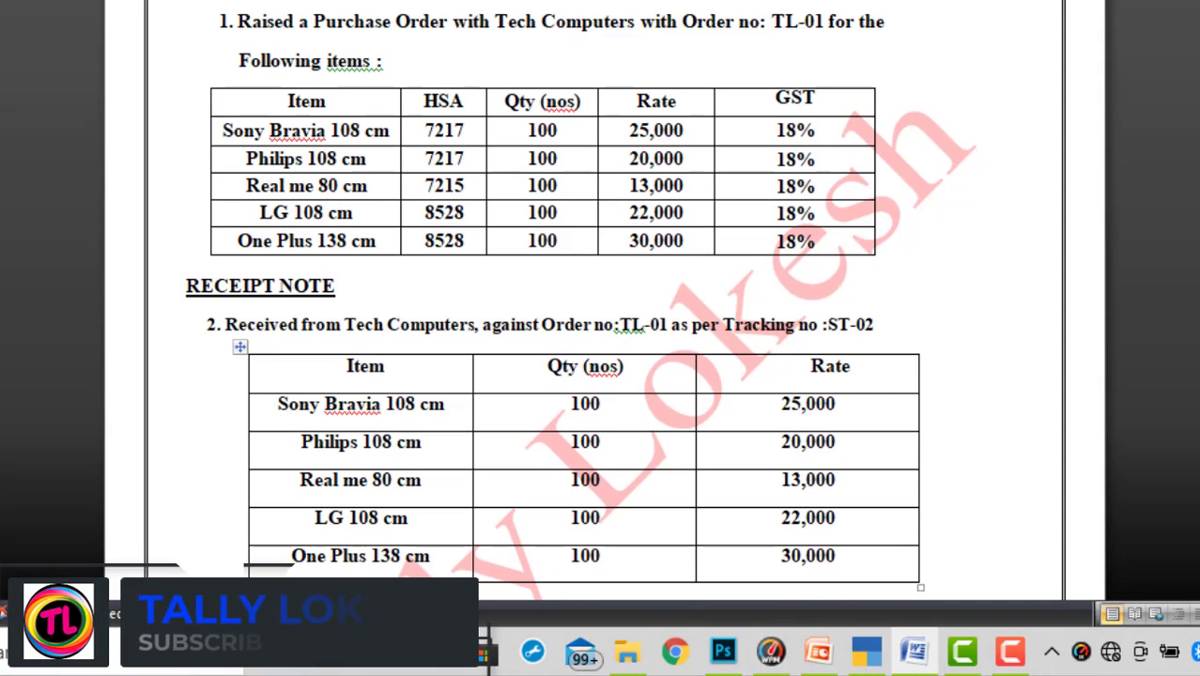
scroll(582, 357, "down", 2)
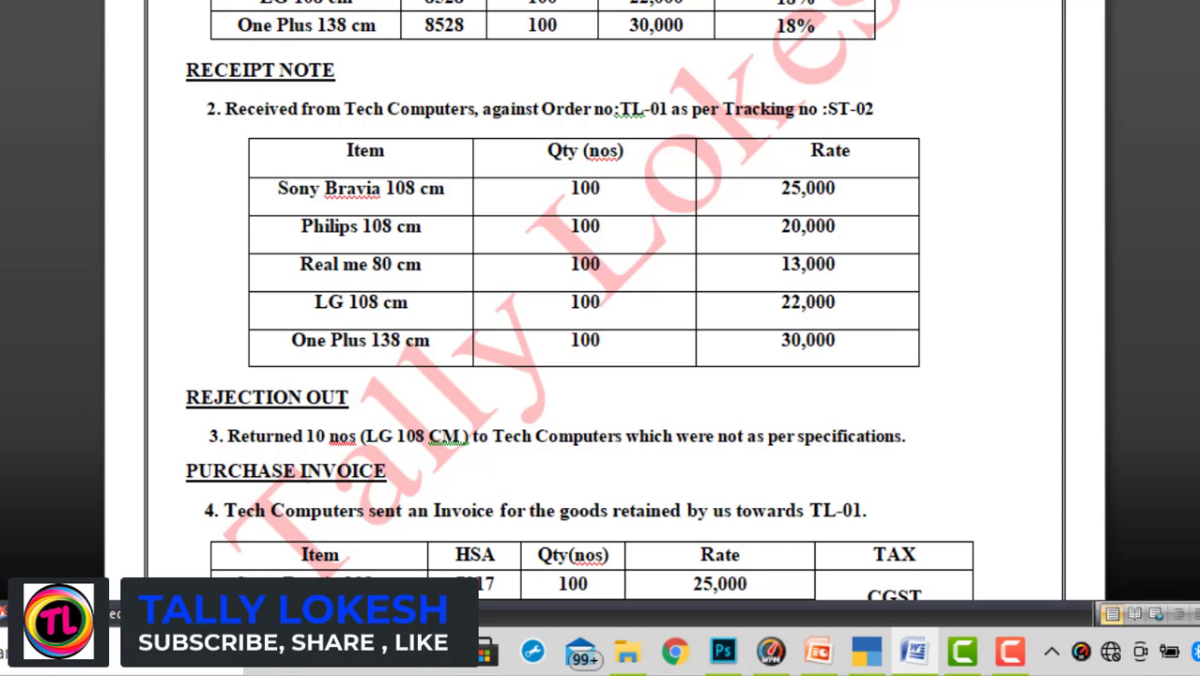
scroll(578, 300, "down", 3)
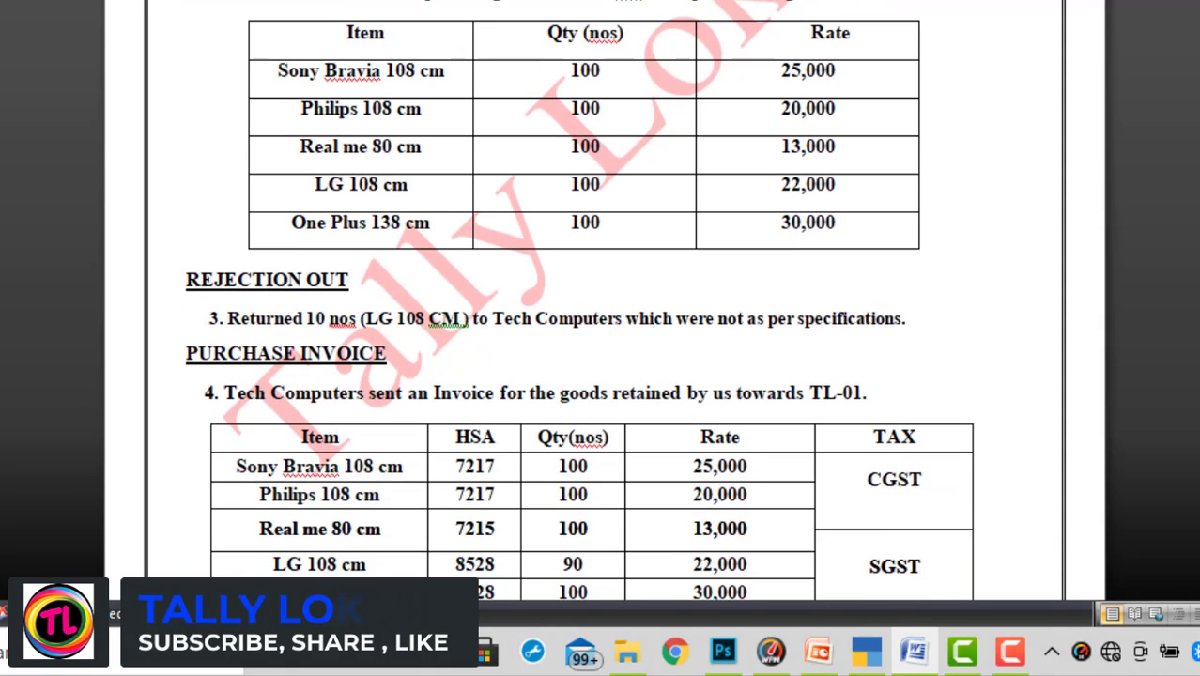
scroll(683, 228, "down", 3)
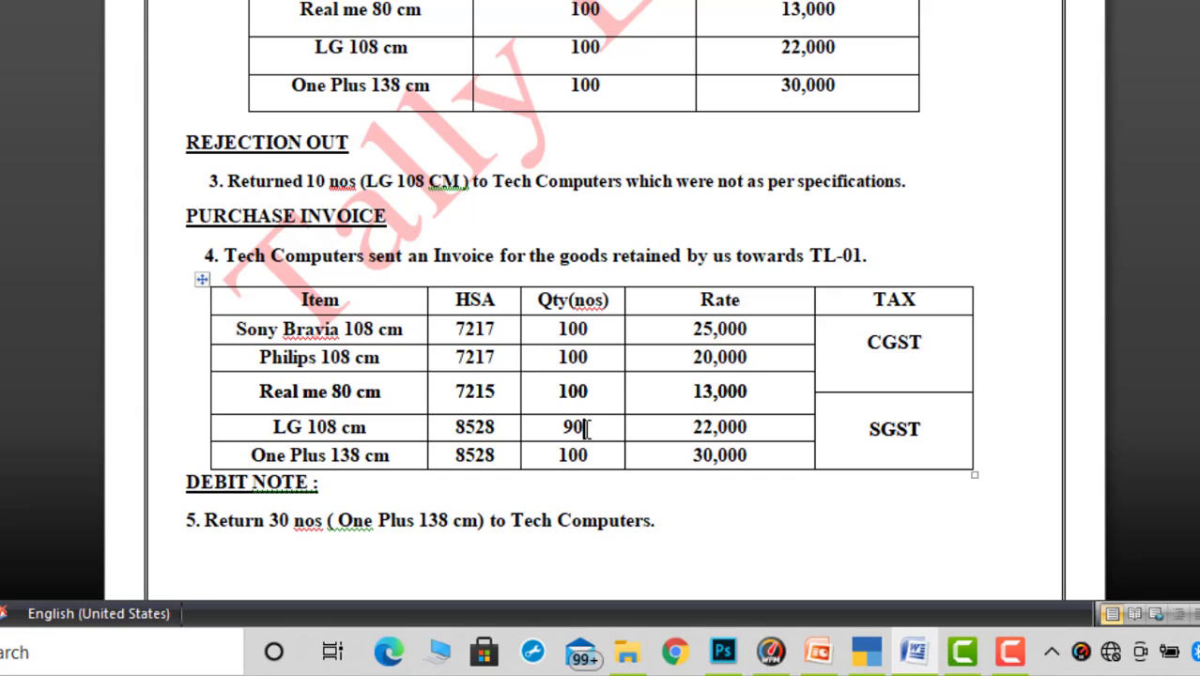
left_click_drag(558, 428, 605, 427)
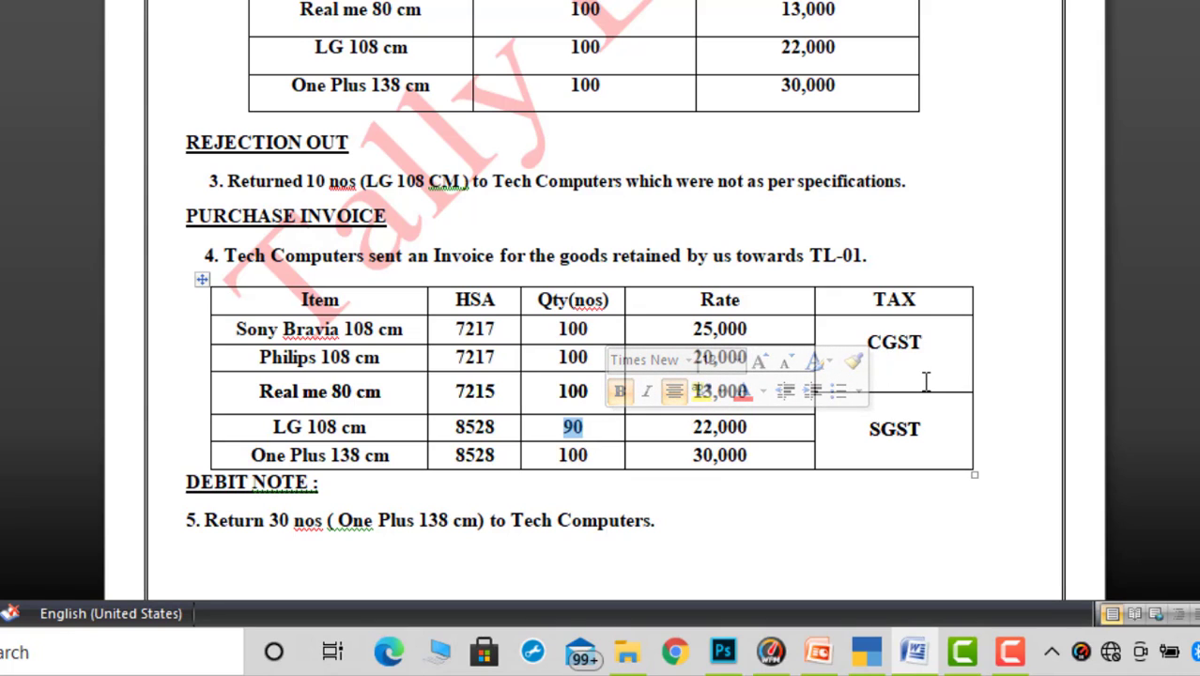
left_click(929, 434)
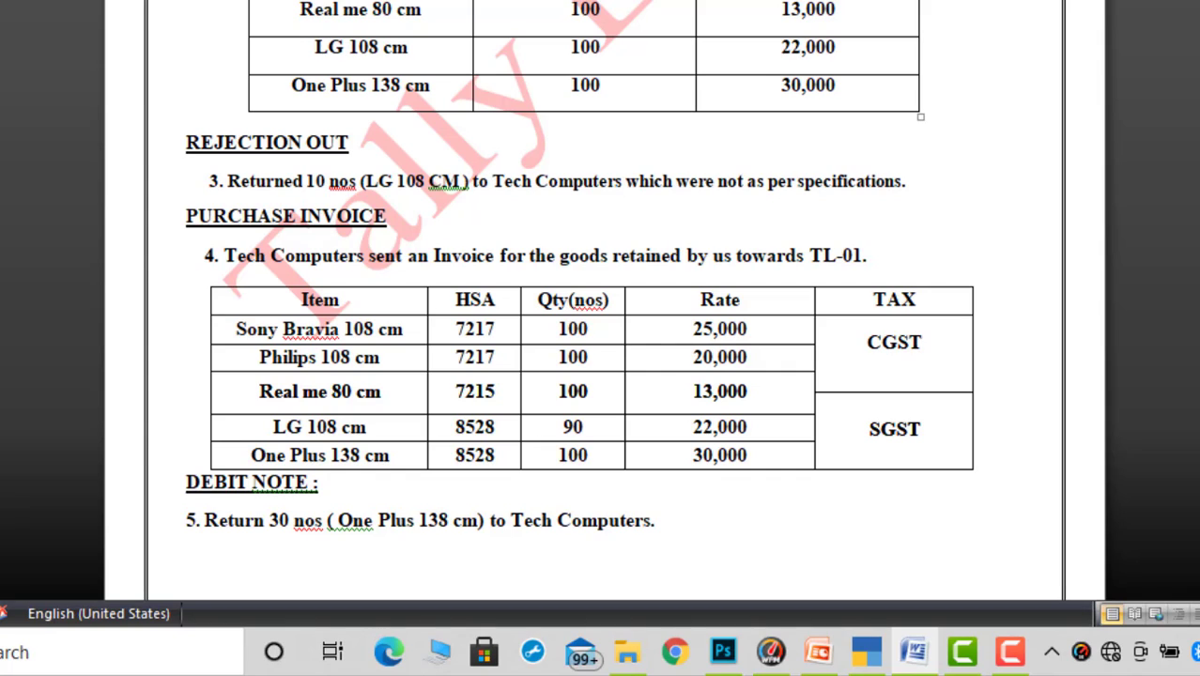
scroll(578, 276, "up", 3)
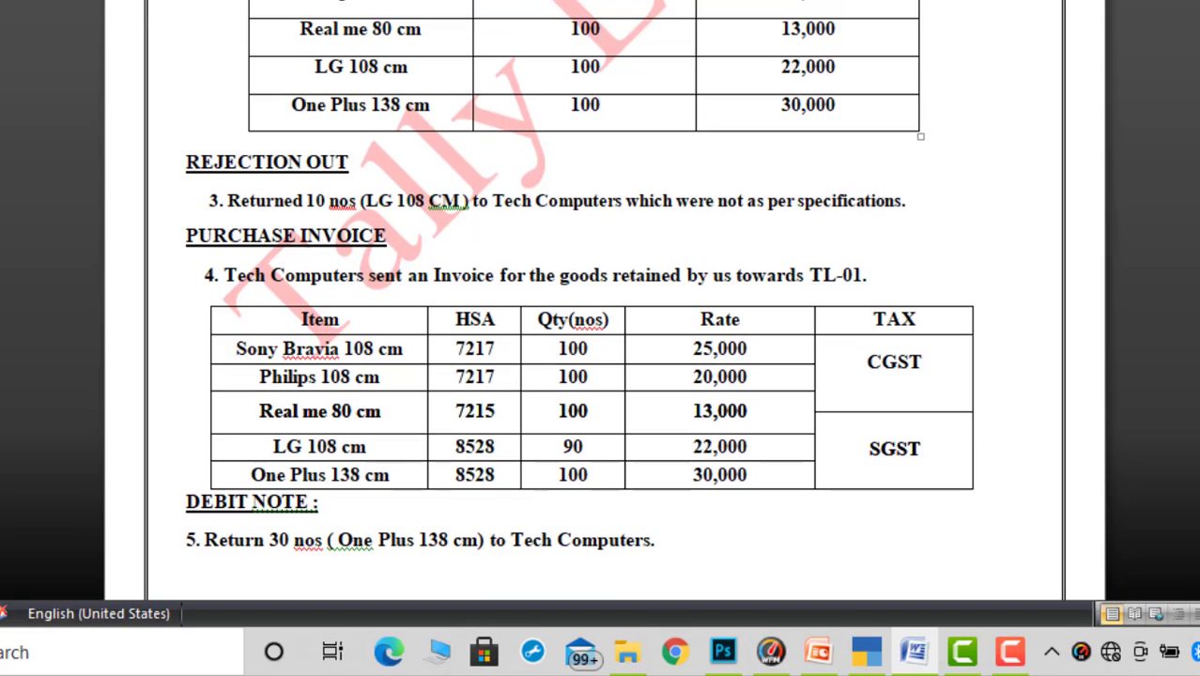
scroll(578, 276, "up", 3)
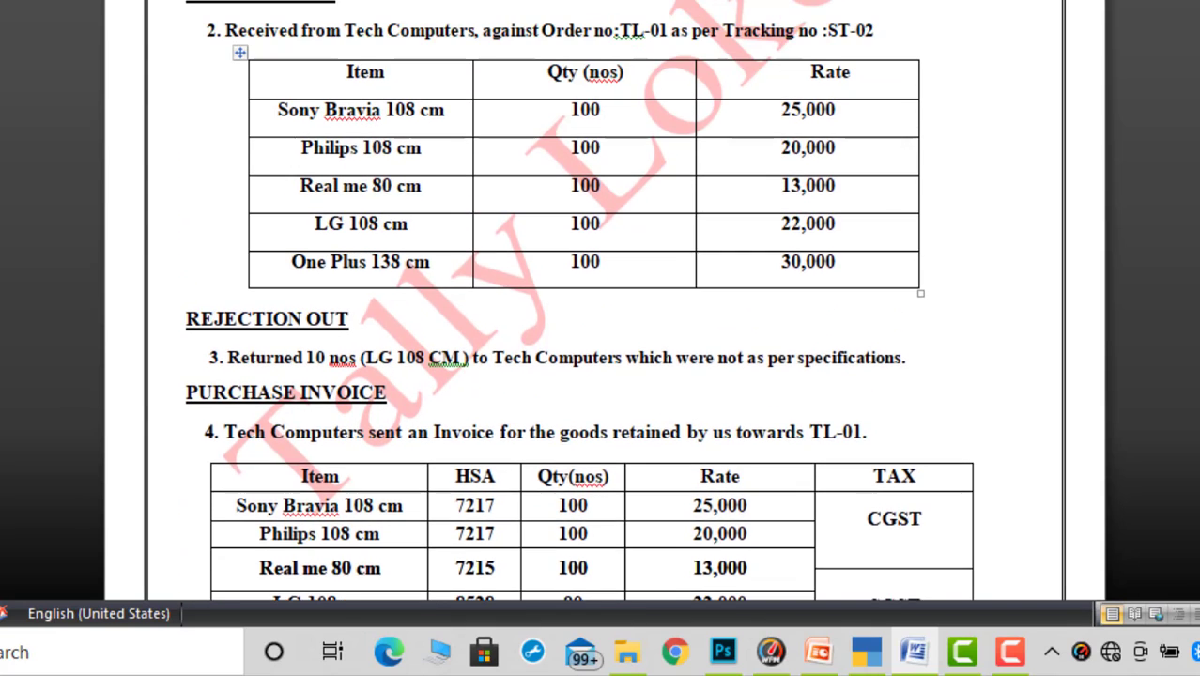
scroll(578, 276, "up", 5)
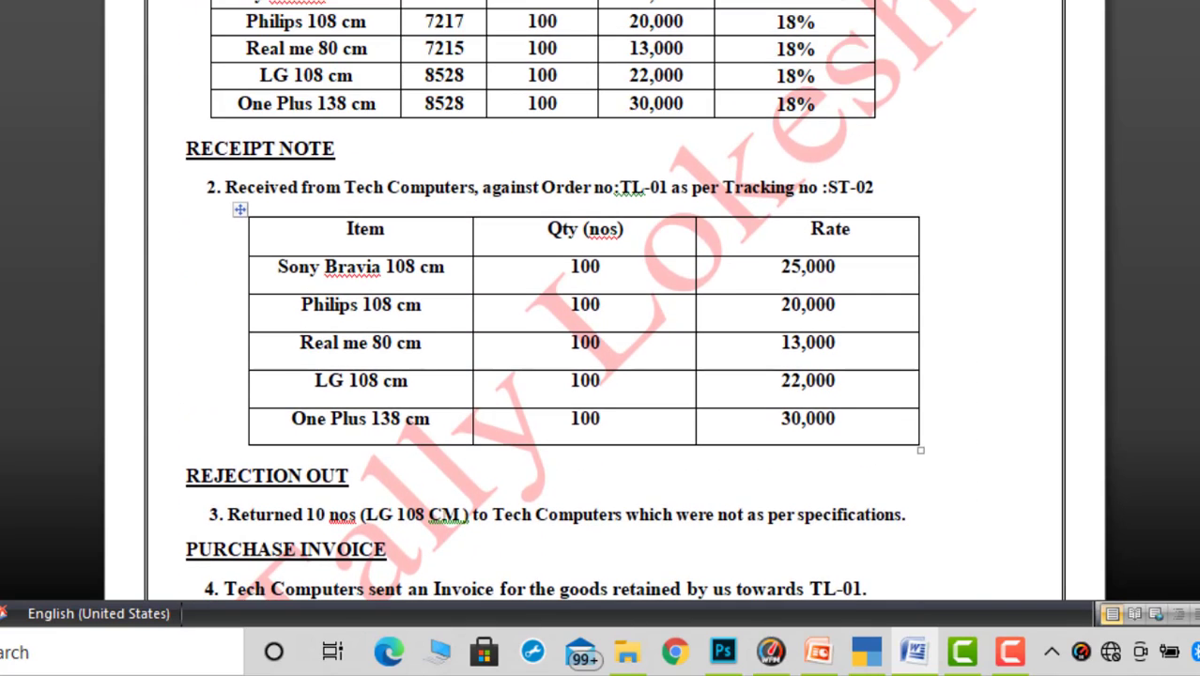
scroll(578, 376, "up", 3)
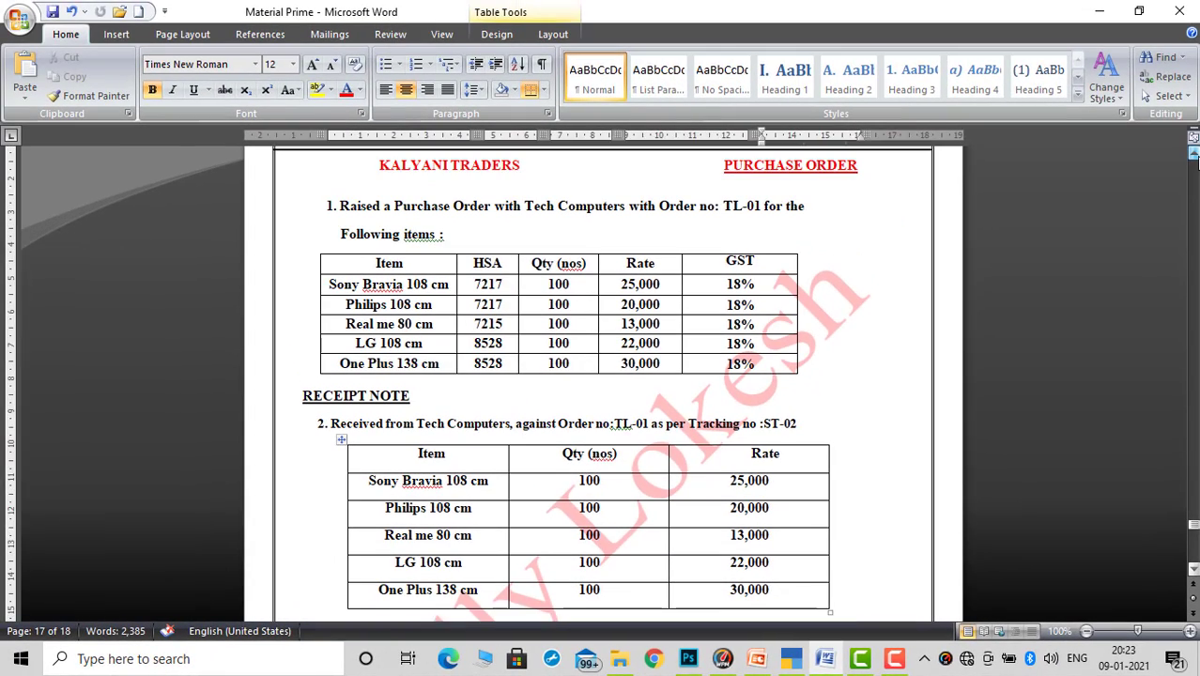
scroll(1193, 160, "up", 1)
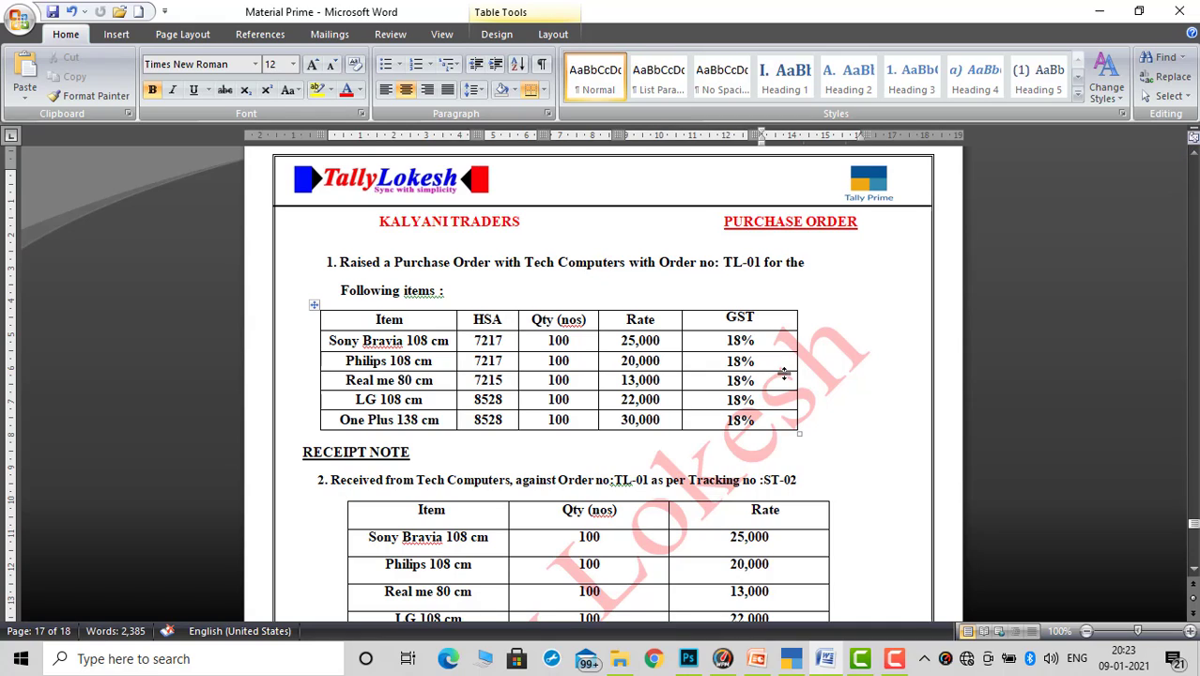
Switch to TallyPrime and start a new company named KALYANI TRADERS, using the same mailing name
left_click(797, 664)
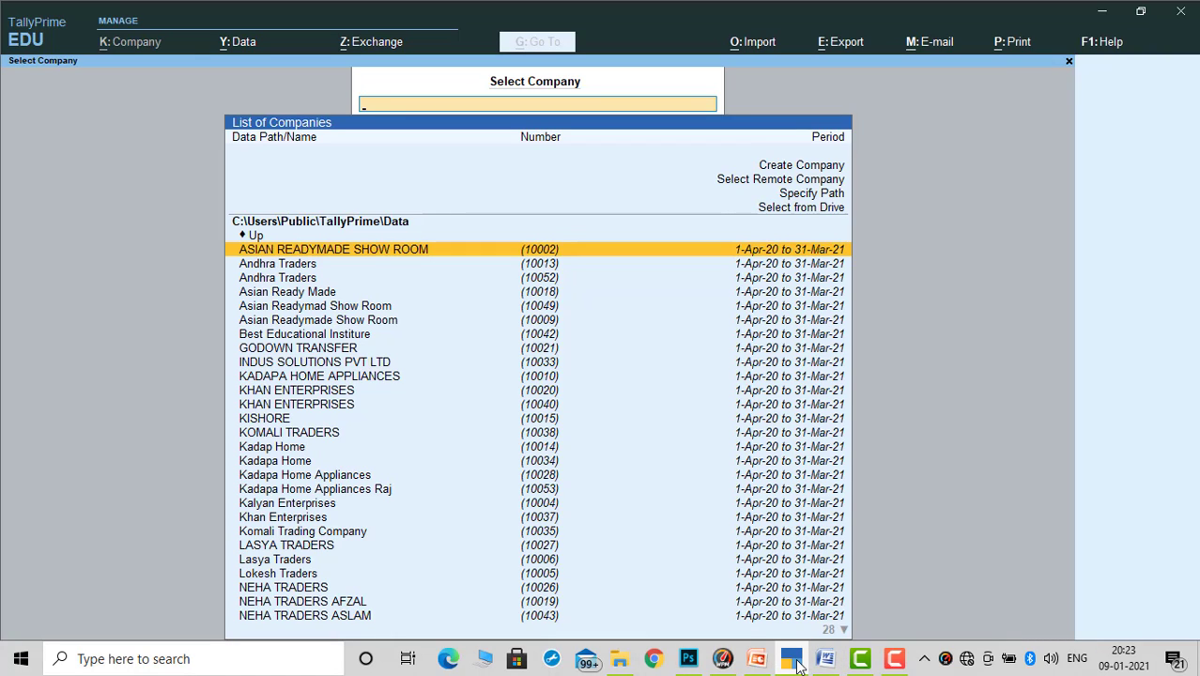
key("Up")
key("Up")
key("Up")
key("Up")
key("Up")
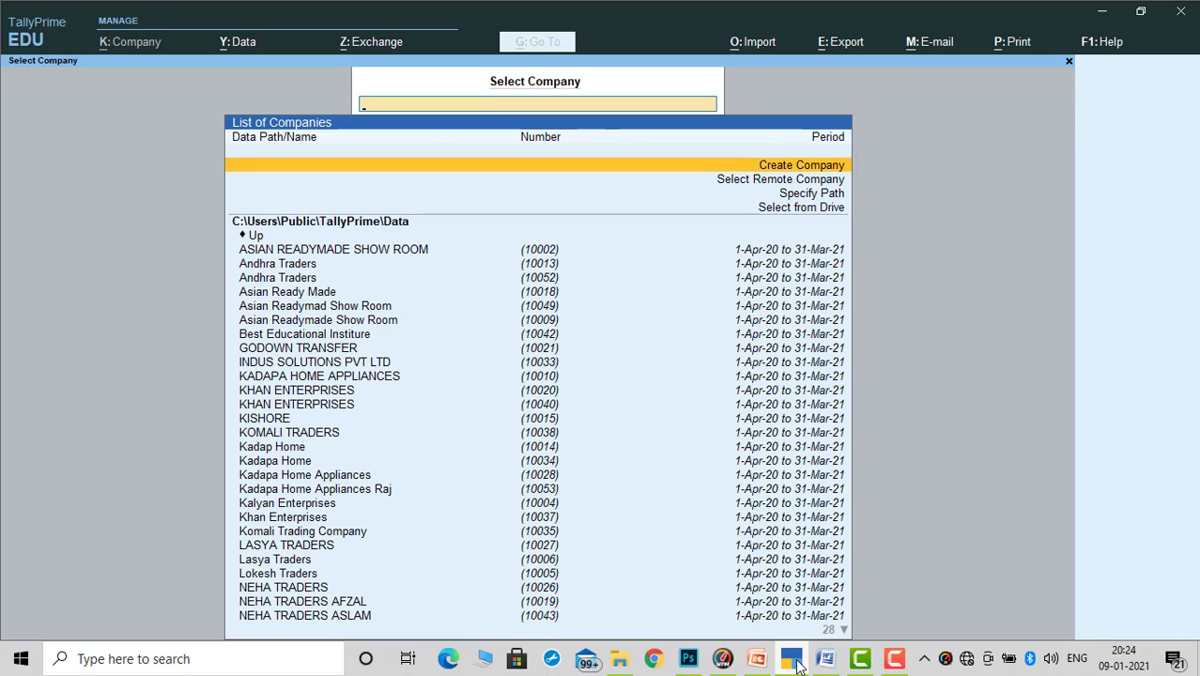
key("Return")
type("KAL")
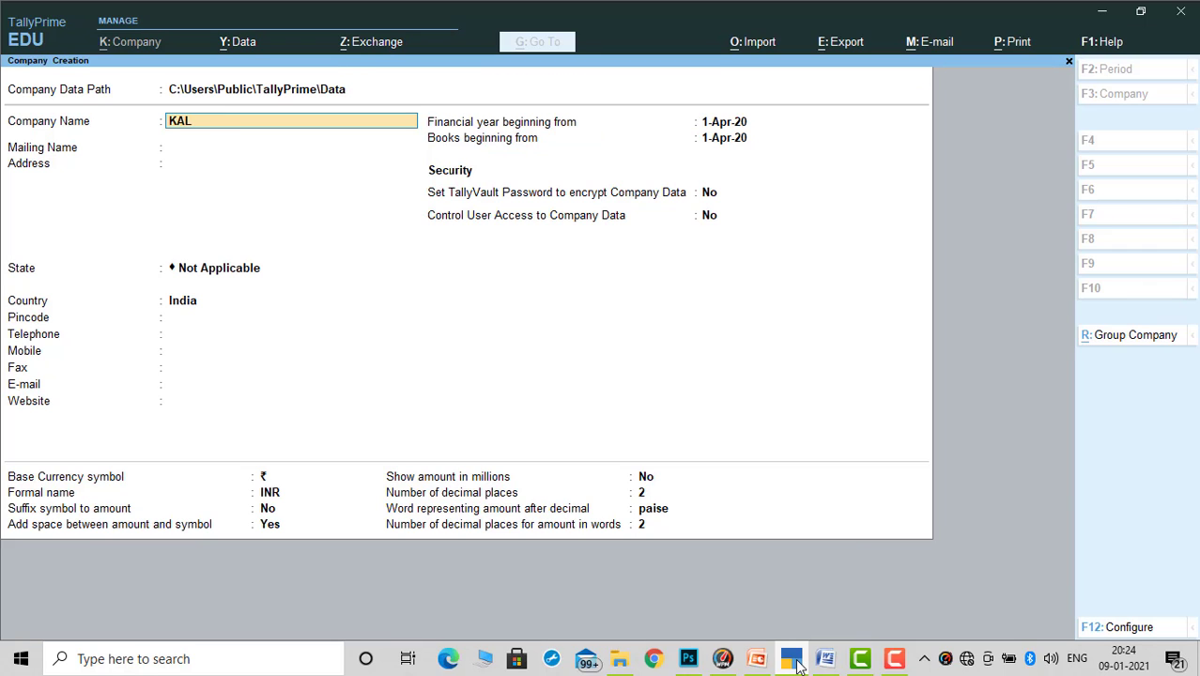
type("YANI TRADERS")
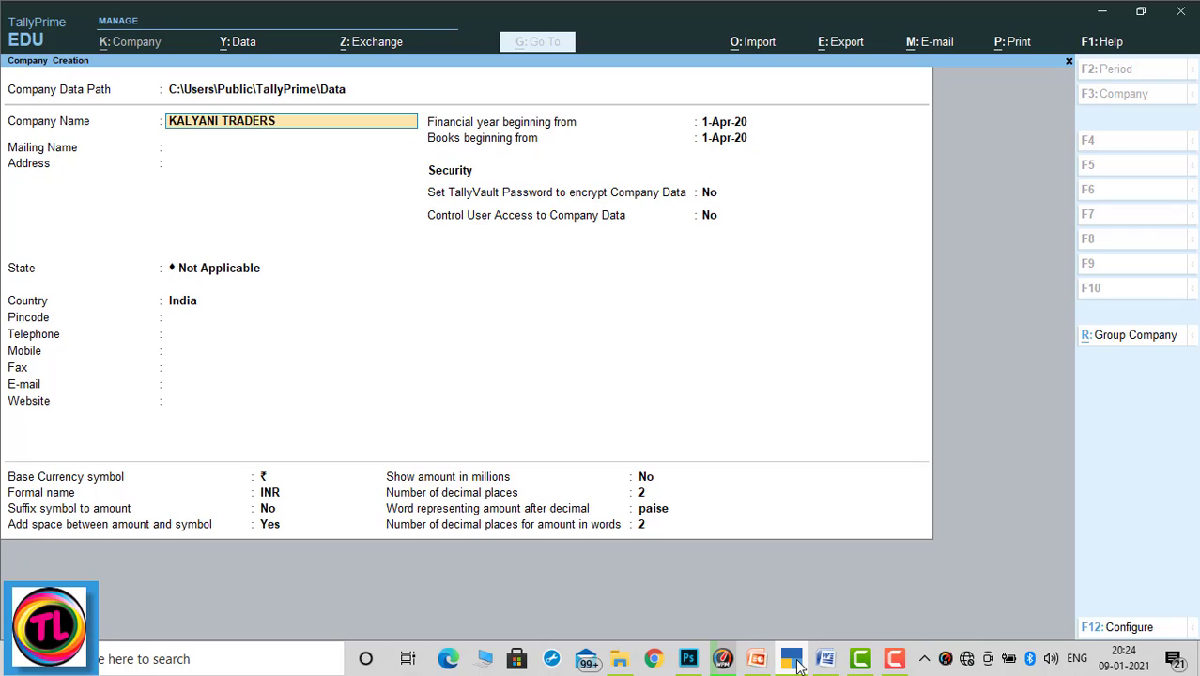
key("Return")
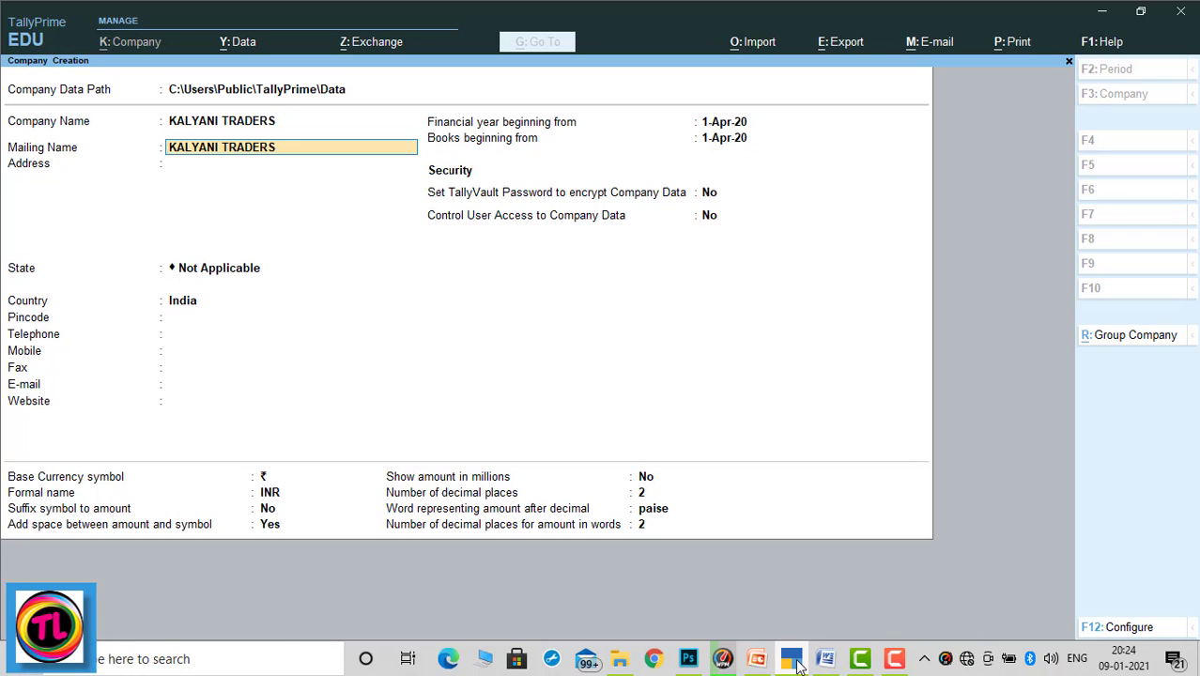
Set the company's state to Andhra Pradesh, leaving the address blank and the country as India
key("Return")
key("Return")
key("Down")
key("Down")
key("Return")
key("Return")
key("Return")
key("Return")
key("Return")
key("Return")
key("Return")
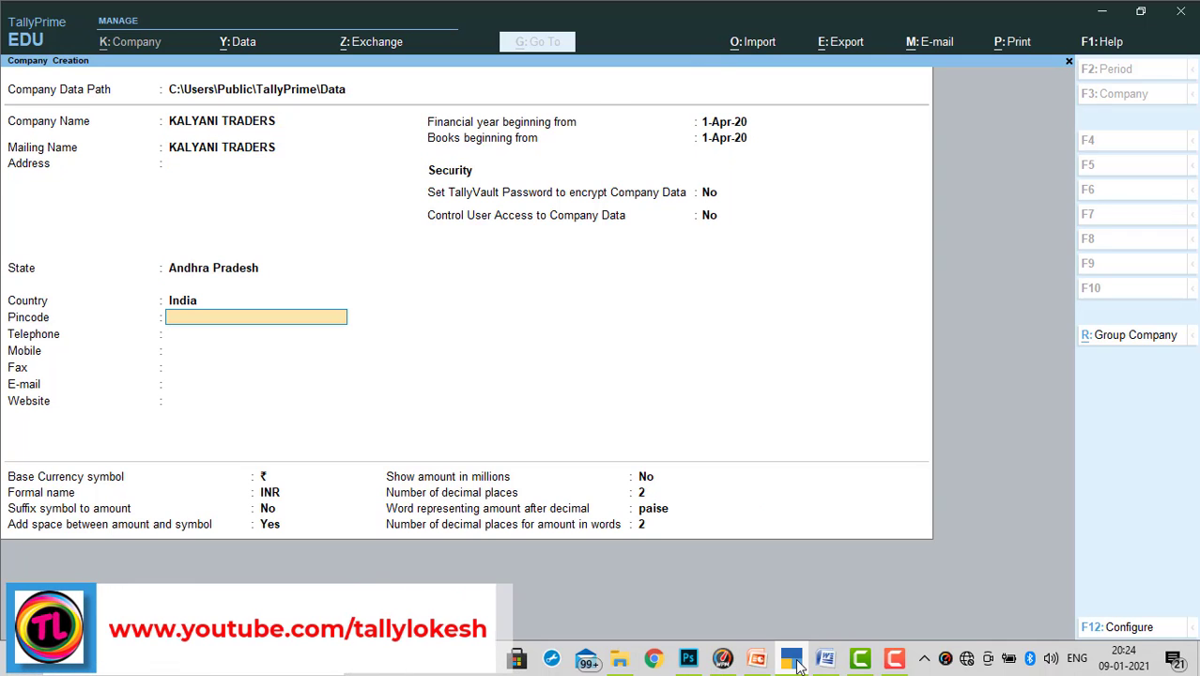
Leave the contact, security and currency settings at their defaults, keep 1-Apr-20 as the year start, and save the company
key("Return")
key("Return")
key("Return")
key("Return")
key("Return")
key("Return")
key("Return")
key("Return")
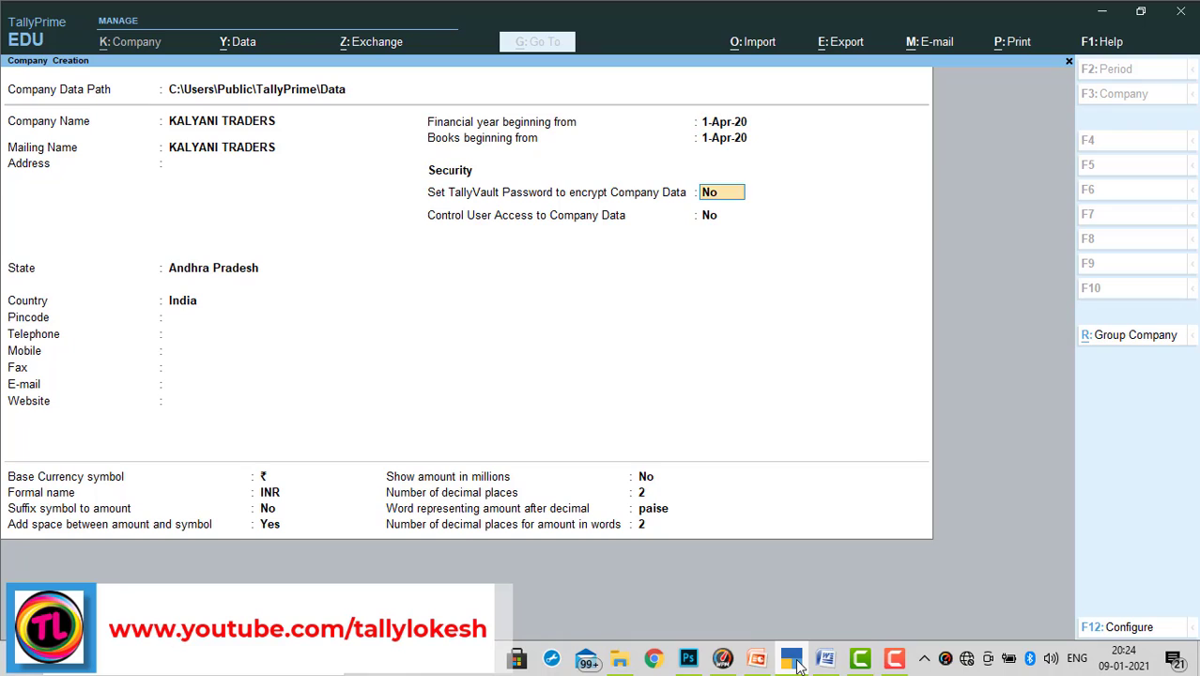
key("Return")
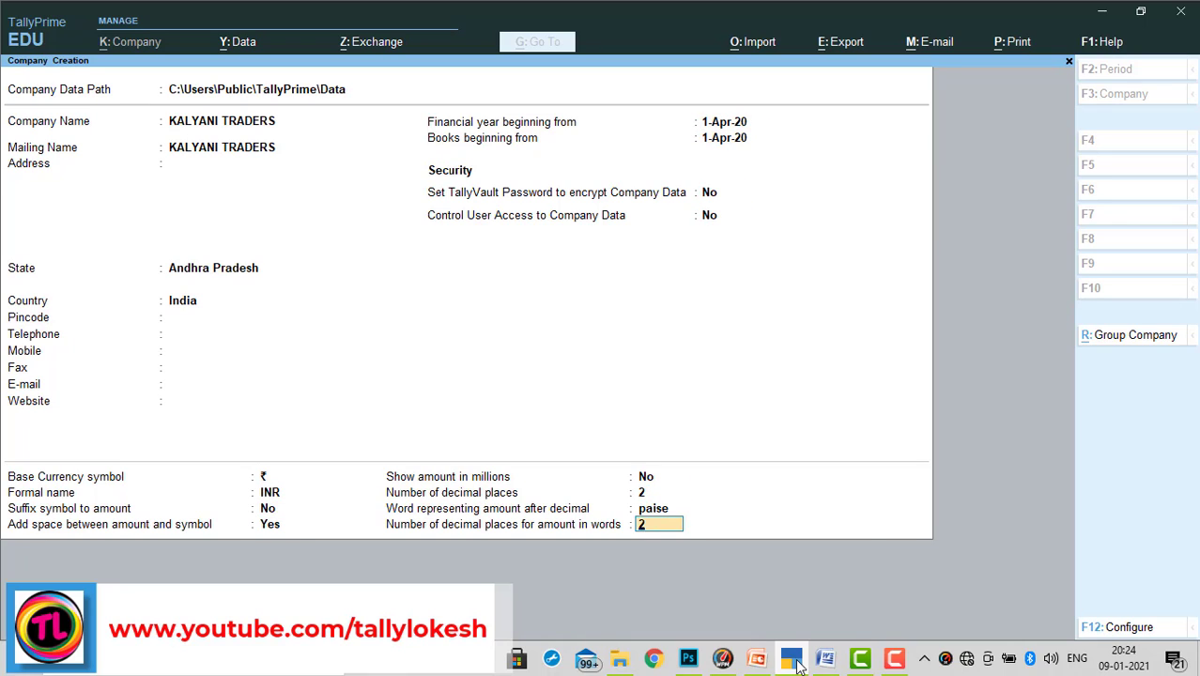
key("Return")
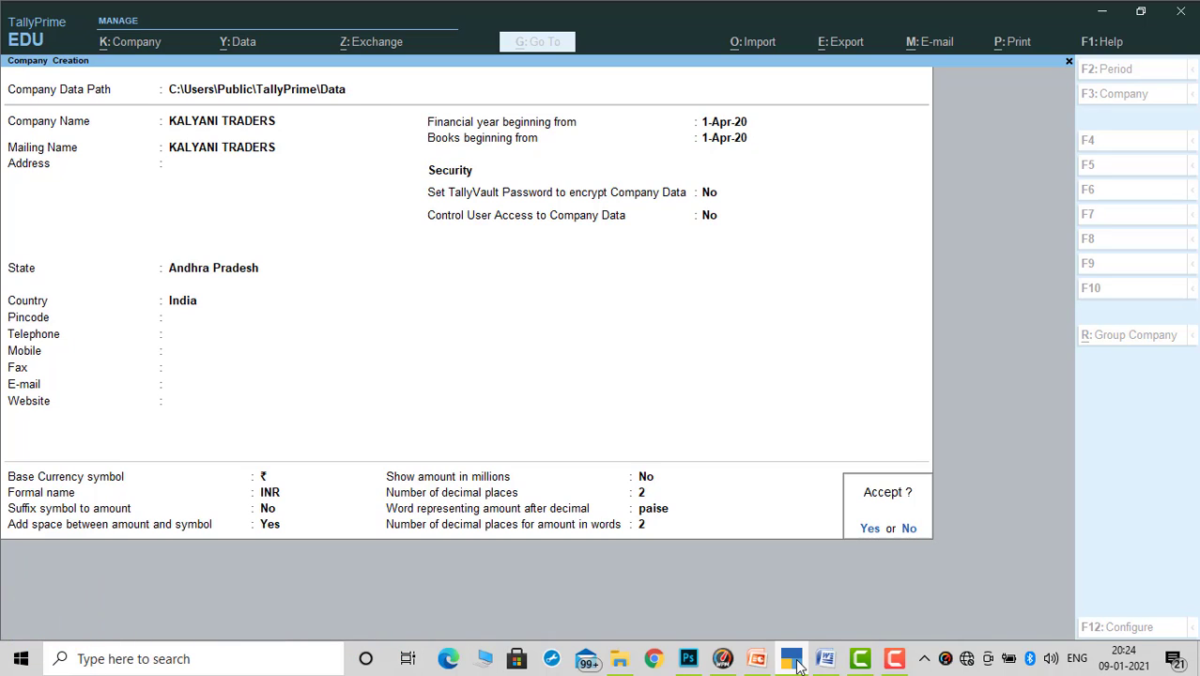
key("Return")
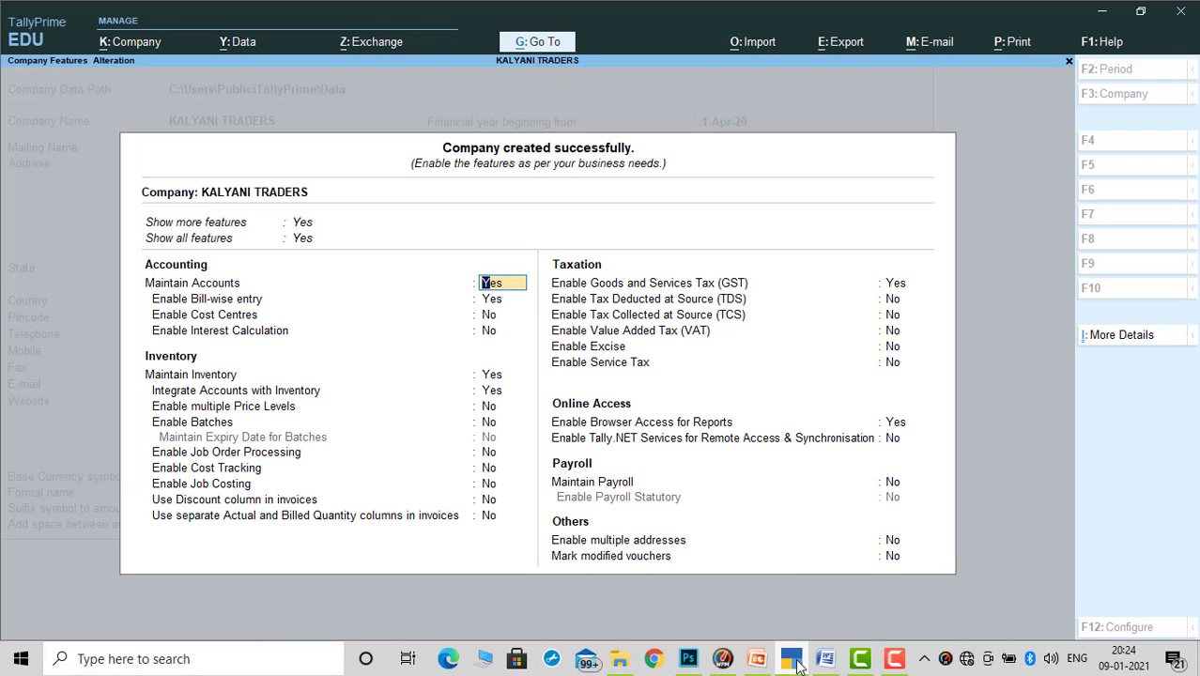
Disable bill-wise entry for the company and keep the other accounting and inventory features at their defaults
key("Return")
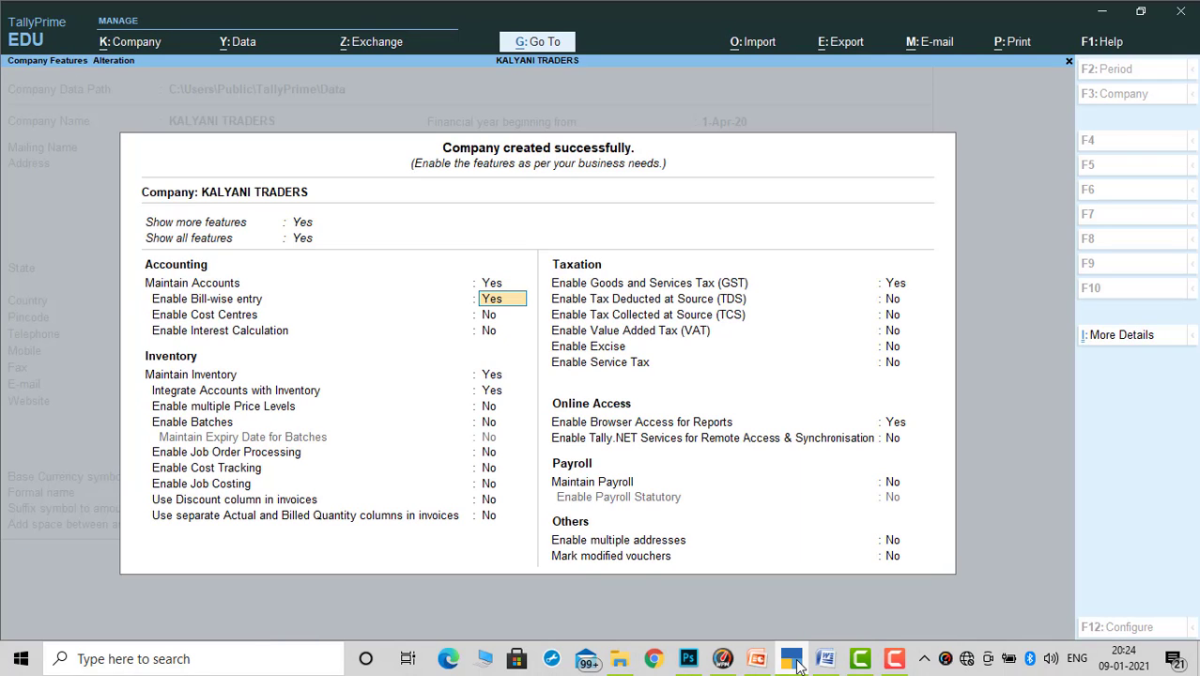
key("n")
key("Return")
key("Return")
key("Return")
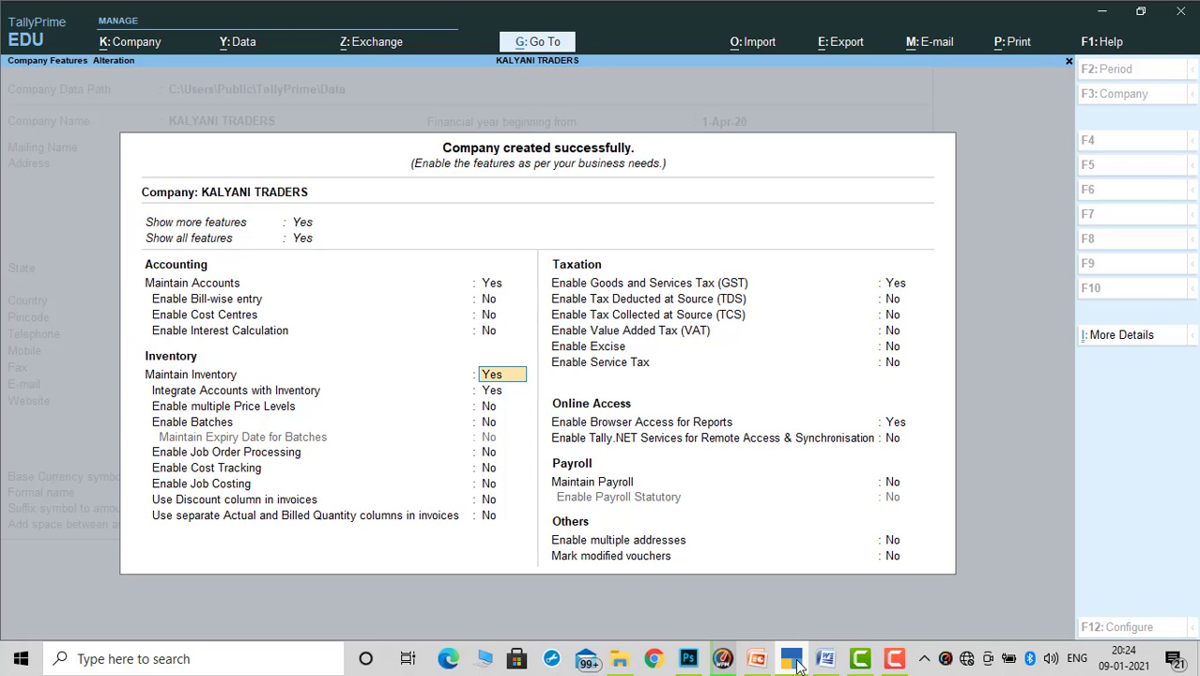
key("Return")
key("Return")
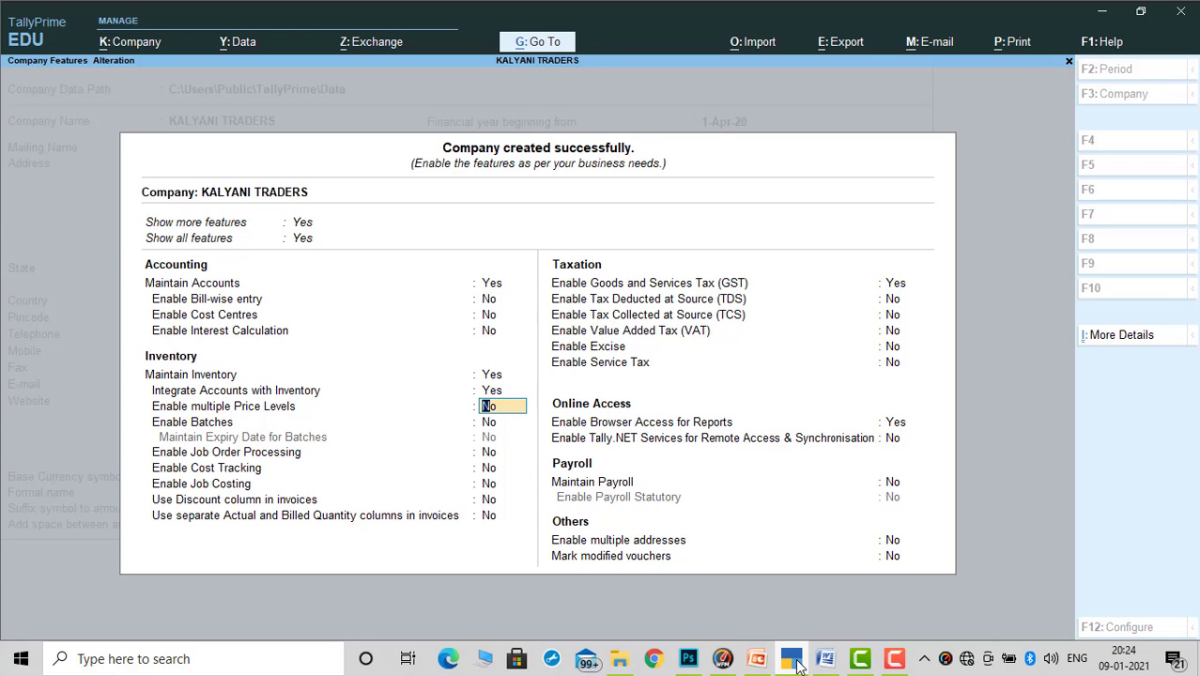
key("Return")
key("Return")
key("Return")
key("Return")
key("Return")
key("Return")
key("Return")
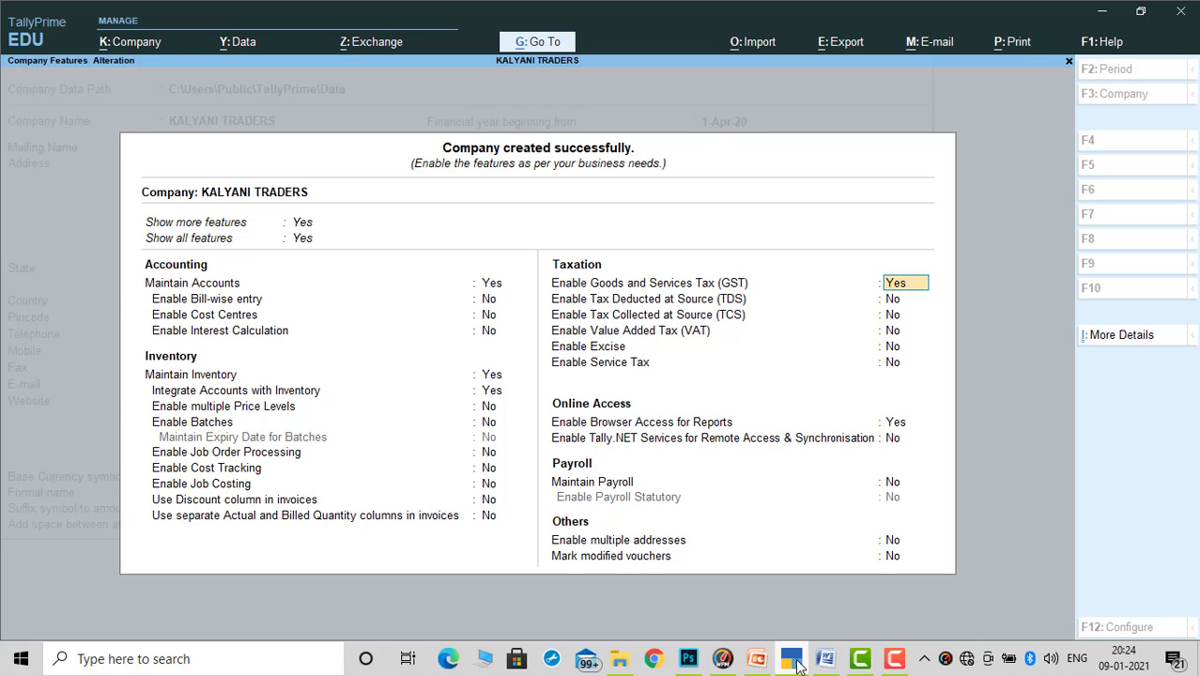
Open the company's GST details, keeping Regular registration, 1-Apr-20 as the applicable date and only the state code as GSTIN
key("Return")
key("Return")
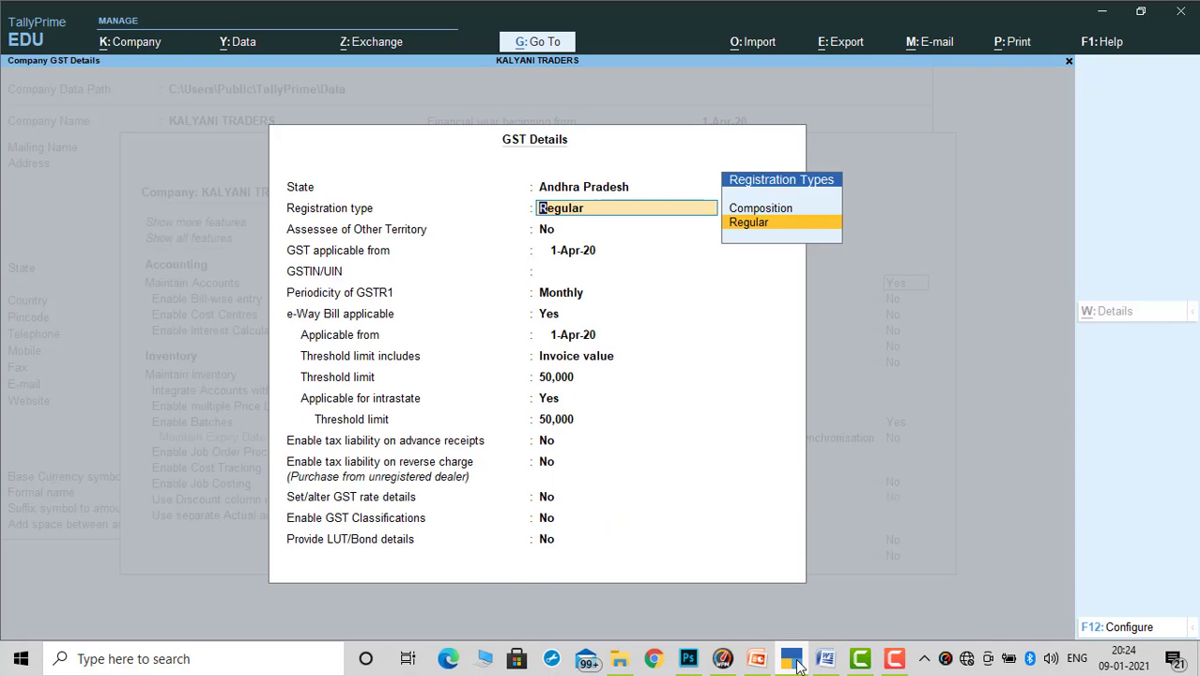
key("Return")
key("Return")
key("Return")
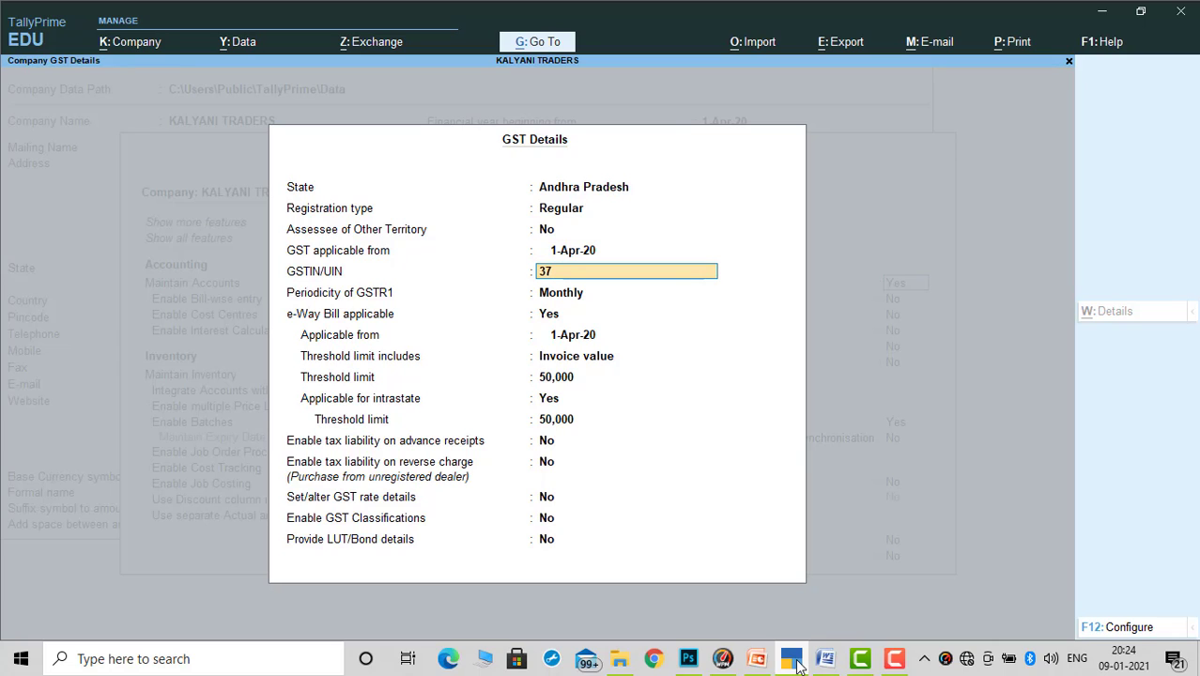
key("Return")
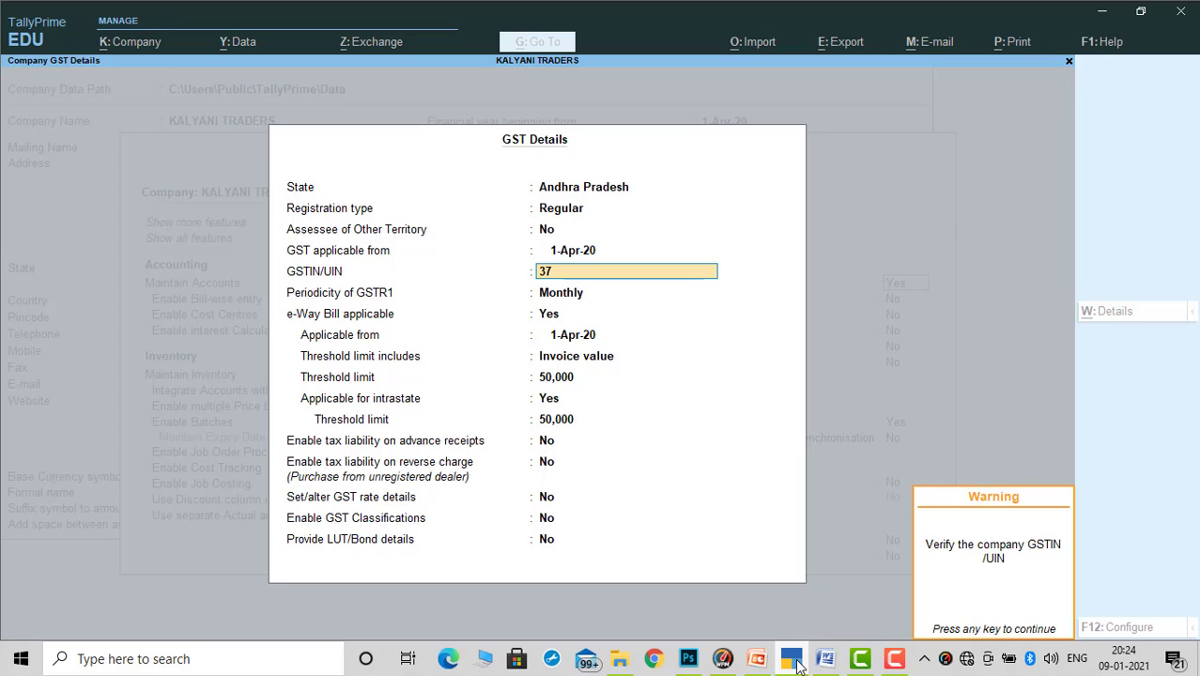
key("Return")
Keep monthly GSTR1 periodicity and the e-Way Bill defaults with 50,000 threshold limits, and accept the GST details
key("Return")
key("Return")
key("Return")
key("Return")
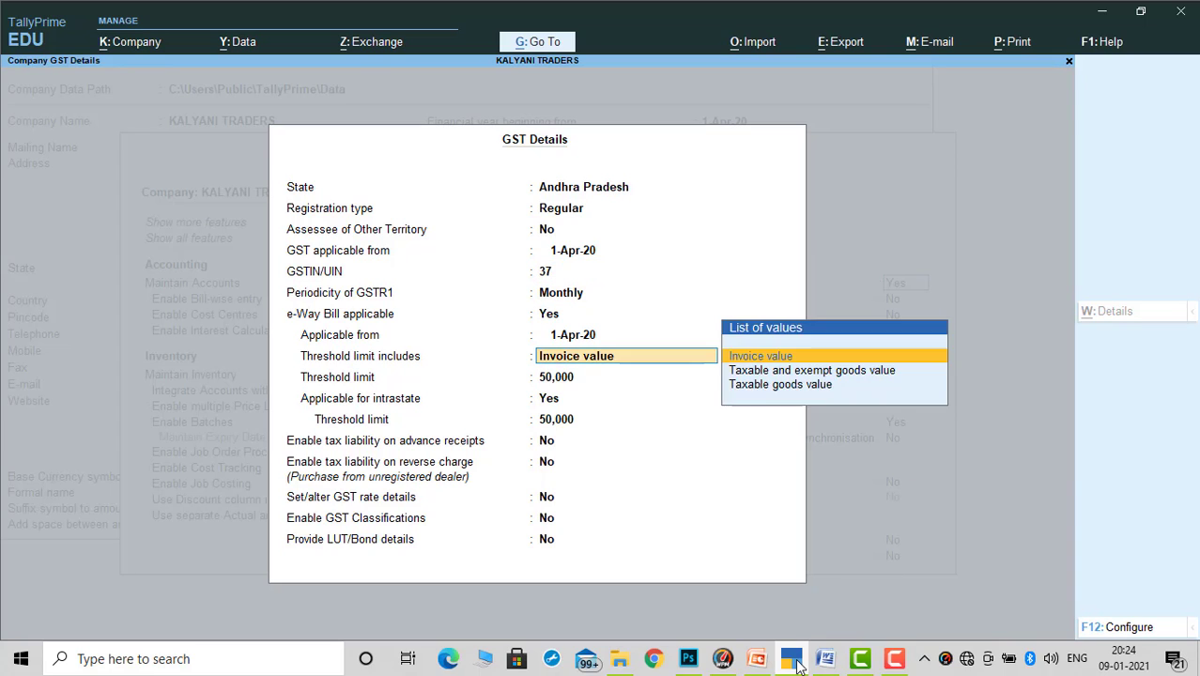
key("Return")
key("Return")
key("Return")
key("Return")
key("Return")
key("Return")
key("Return")
key("Return")
key("Return")
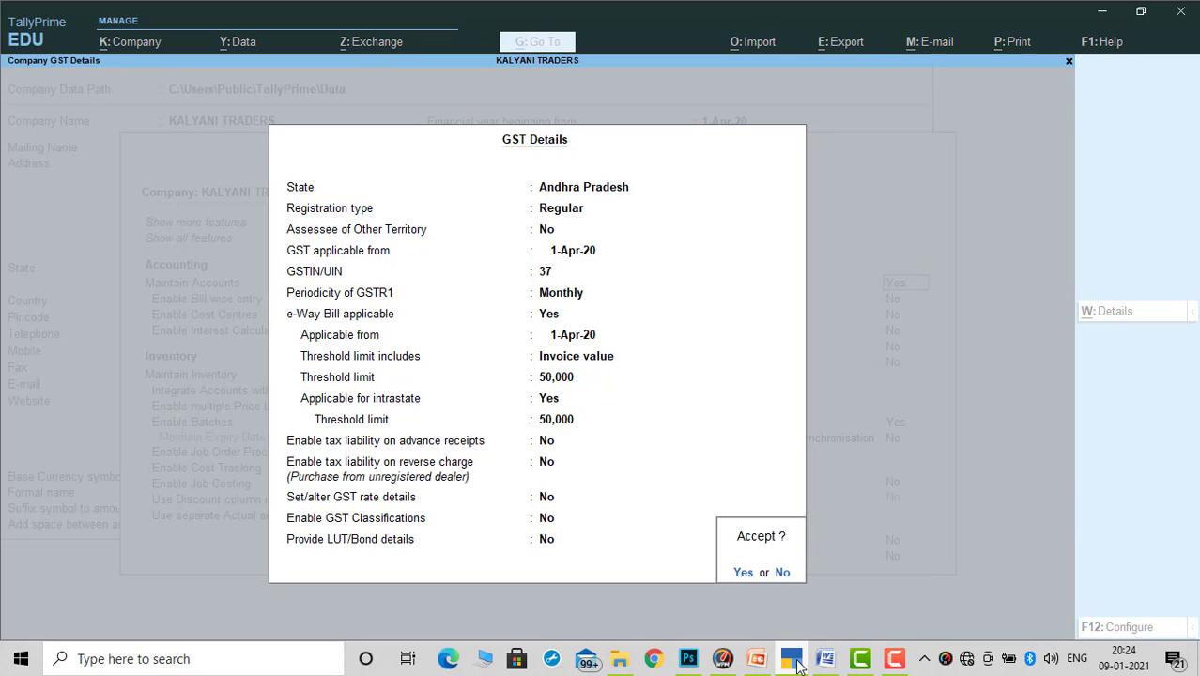
key("Return")
Leave the remaining taxation, online access, payroll and other features at their defaults and accept the company features
key("Return")
key("Return")
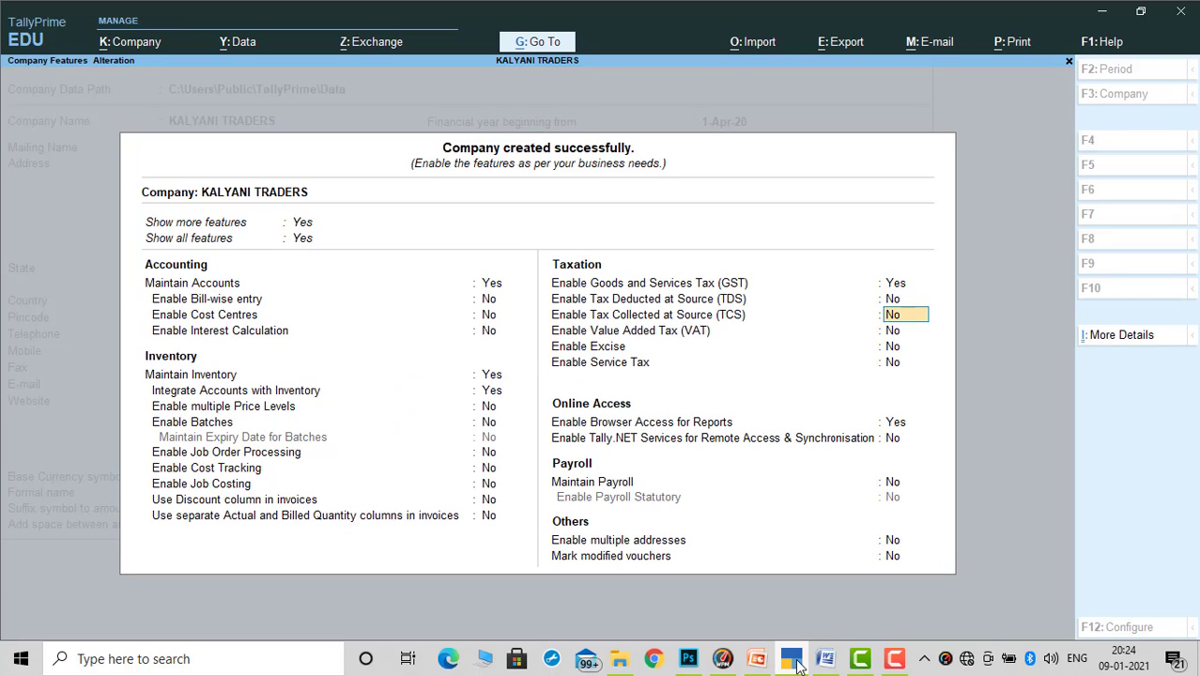
key("Return")
key("Return")
key("Return")
key("Return")
key("Return")
key("Return")
key("Return")
key("Return")
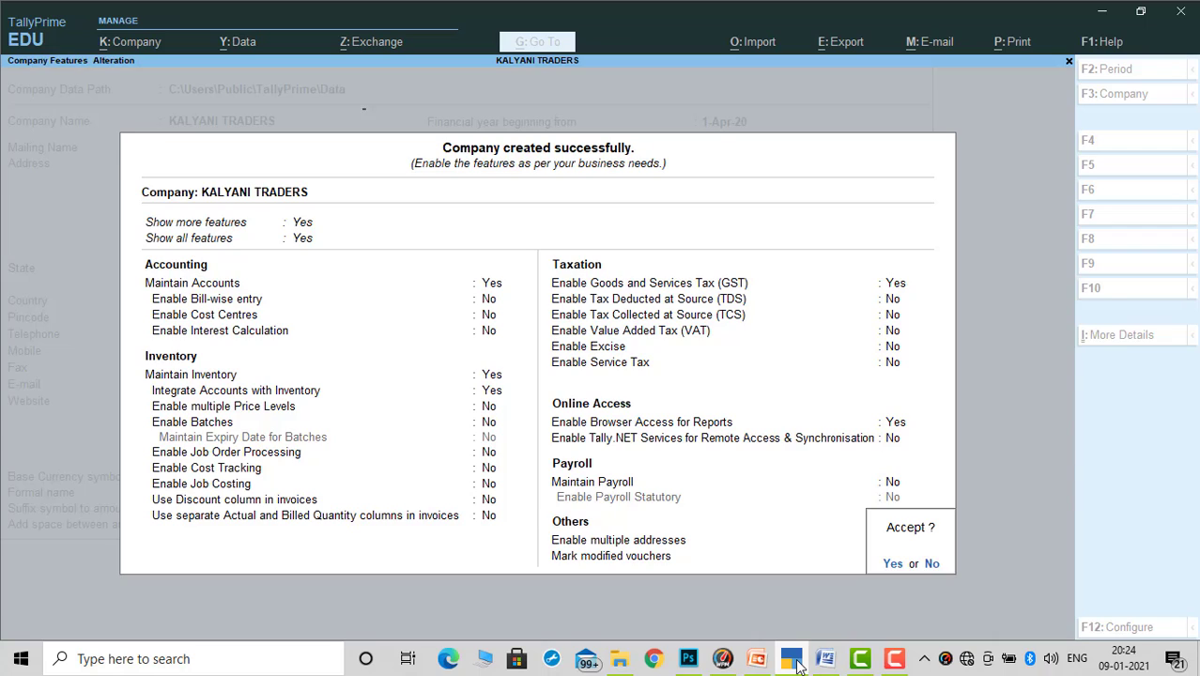
key("y")
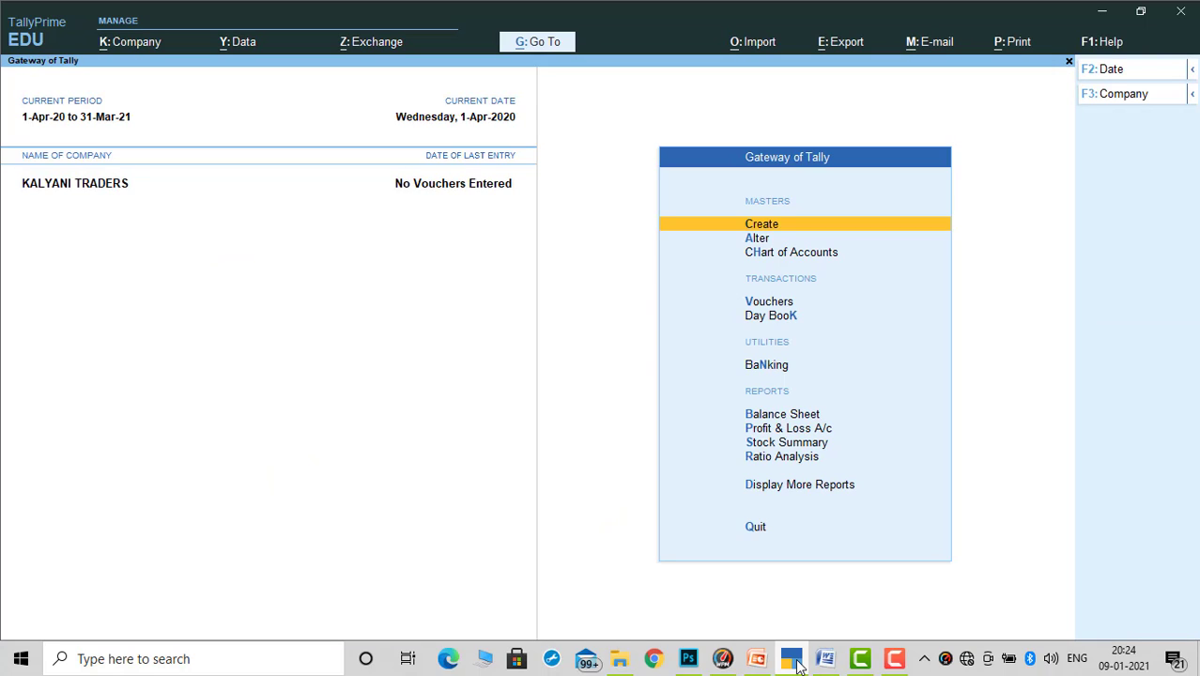
Start creating a new ledger and switch to Word to check the Kalyani Traders purchase order exercise
key("Return")
key("Down")
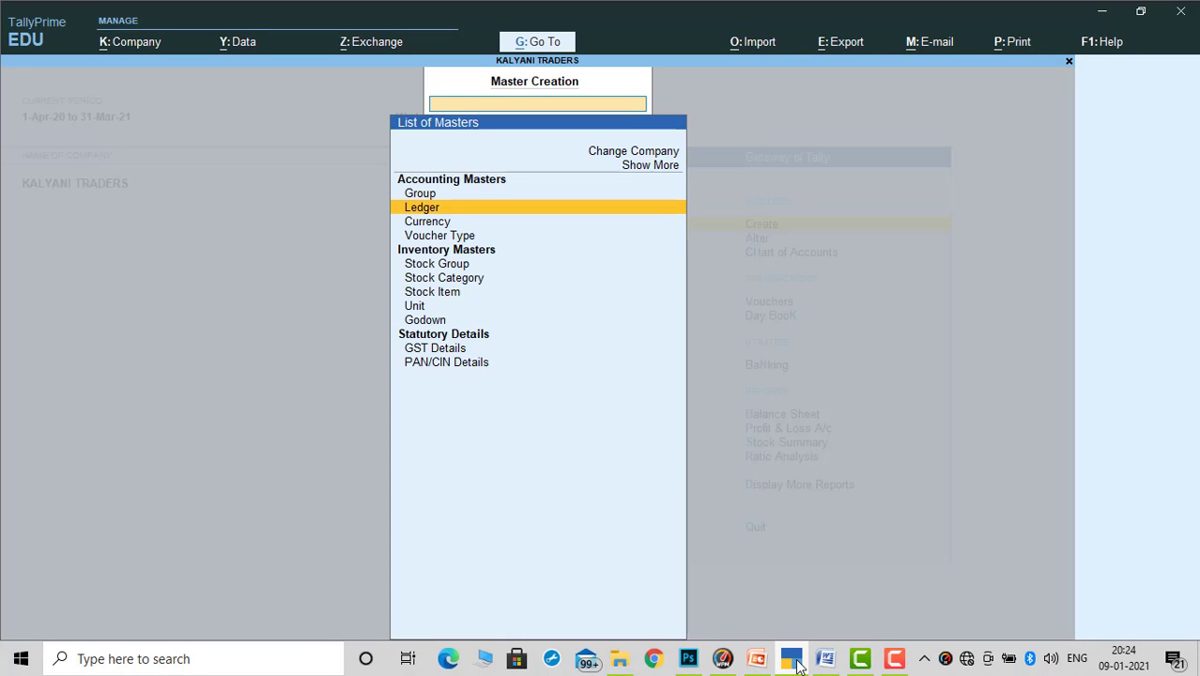
key("Return")
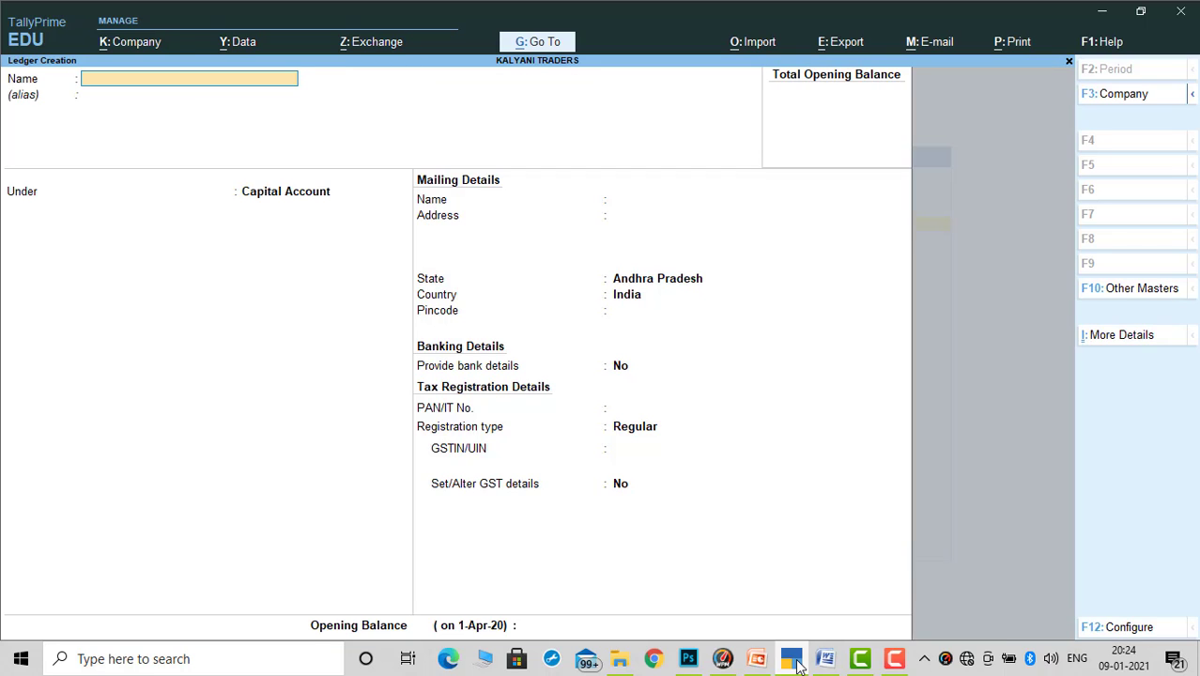
left_click(791, 660)
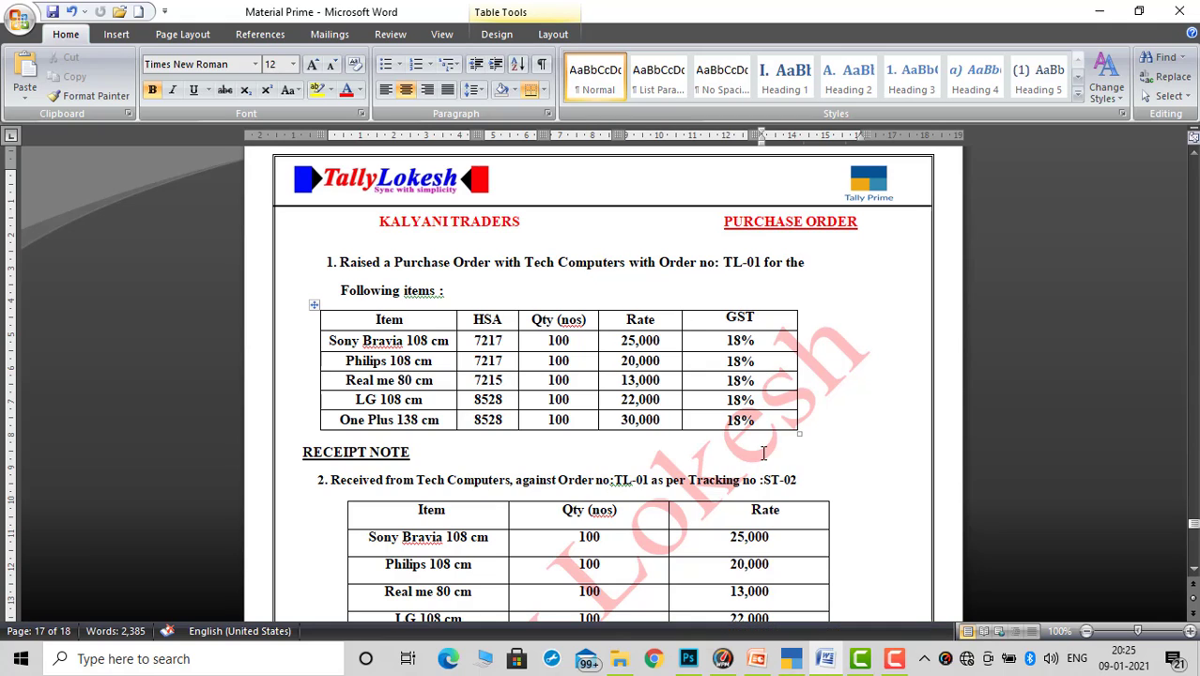
Return to TallyPrime, name the ledger PURCHASE under Purchase Accounts, and keep the ledger type Not Applicable with GST Applicable
left_click(794, 661)
type("PURCHASE")
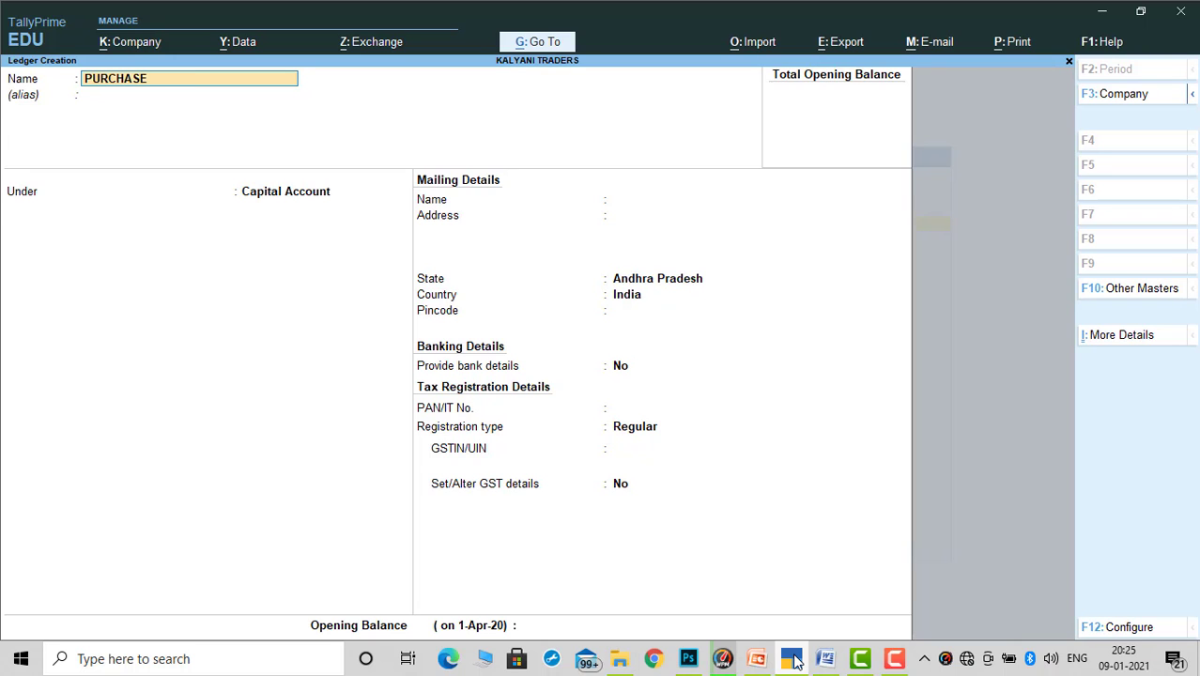
key("Return")
key("Return")
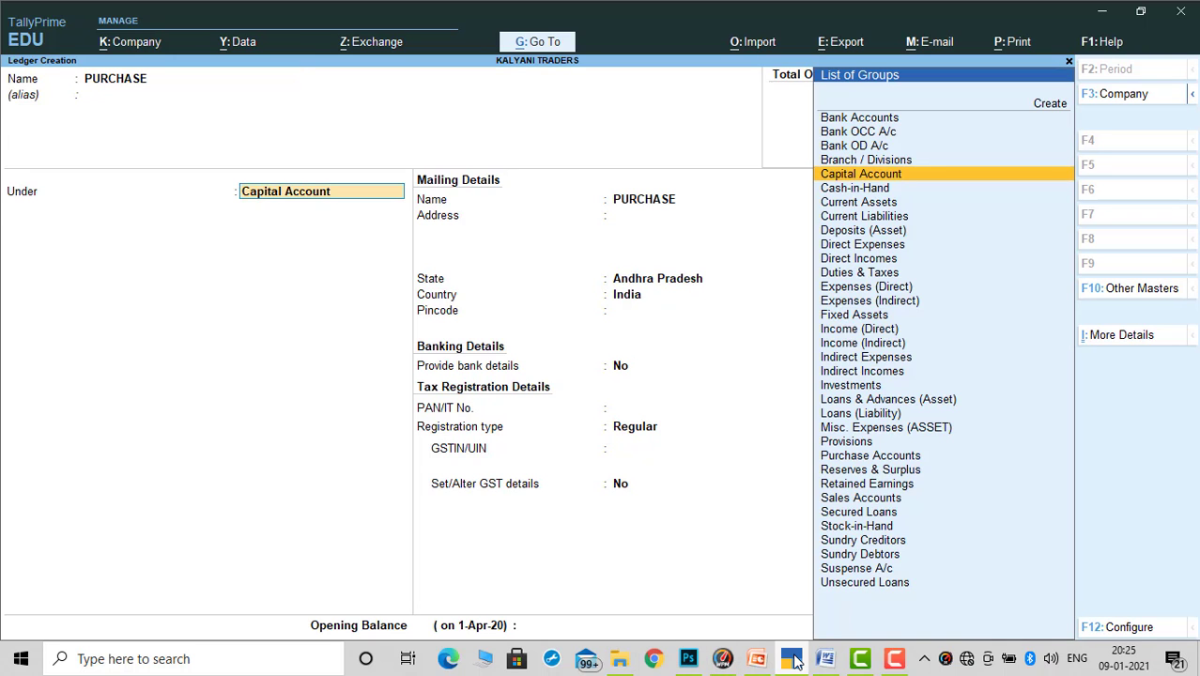
type("PU")
key("Return")
key("Return")
key("Return")
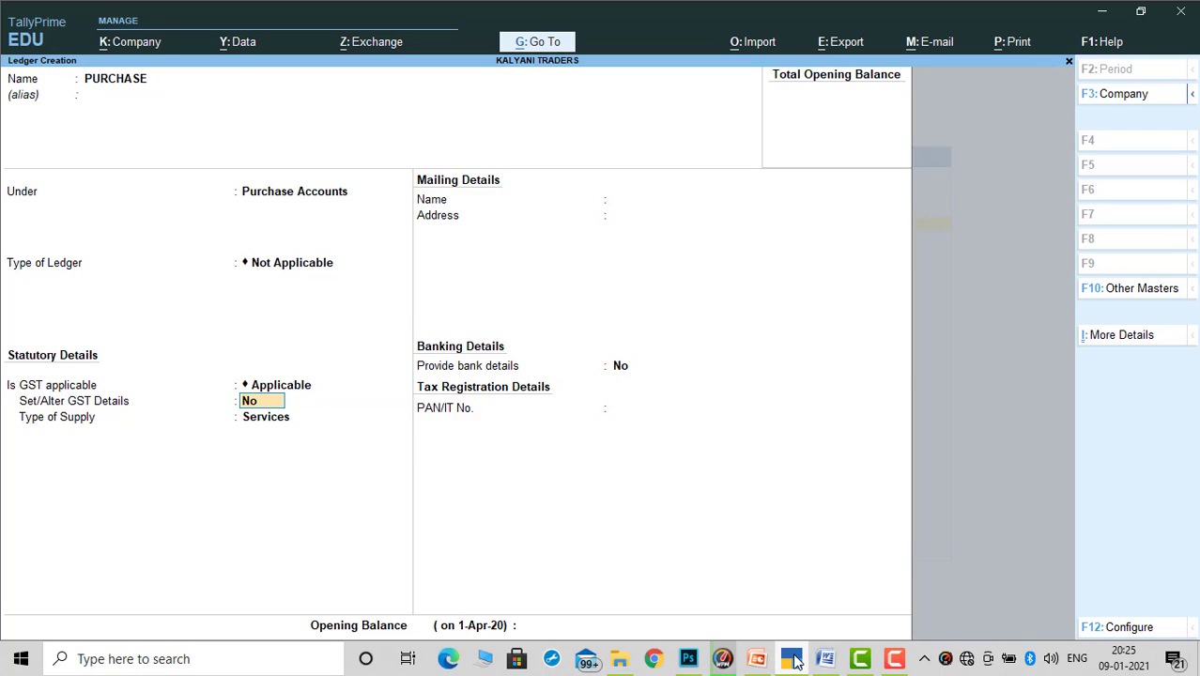
Leave the purchase ledger's GST details at No, set its type of supply to Goods and leave the opening balance blank
key("Return")
key("Up")
key("Return")
key("Return")
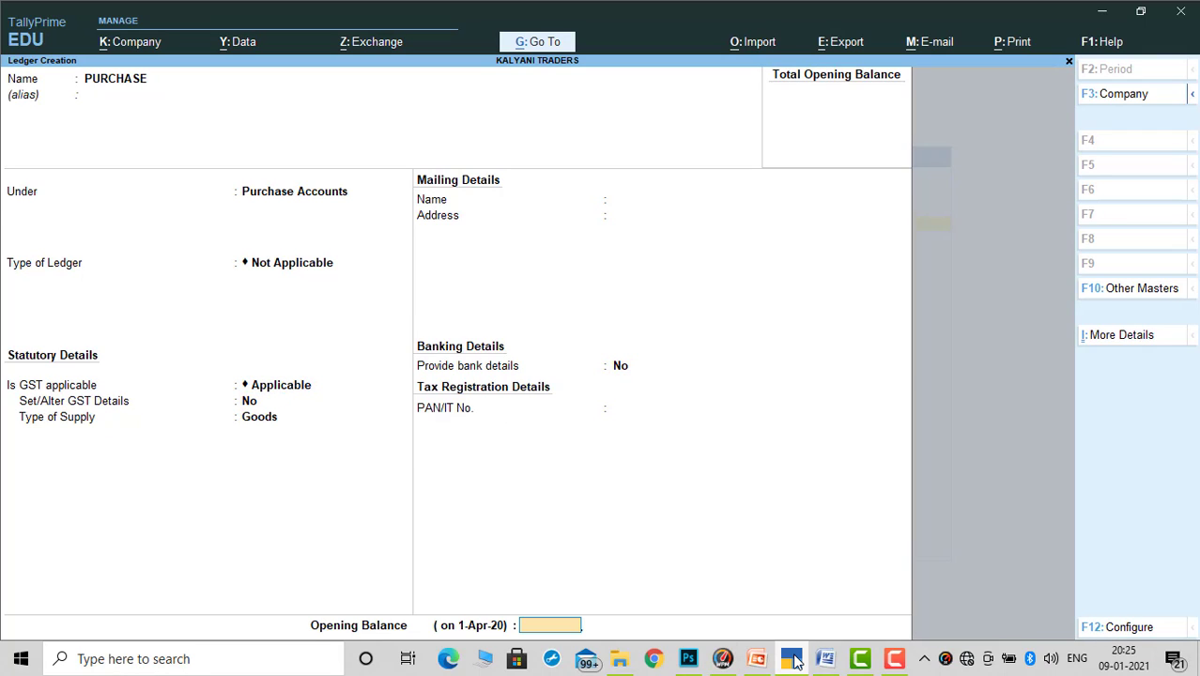
key("Return")
Accept the purchase ledger and name the next ledger TECH COMPUTERS under Sundry Creditors
type("yTEC")
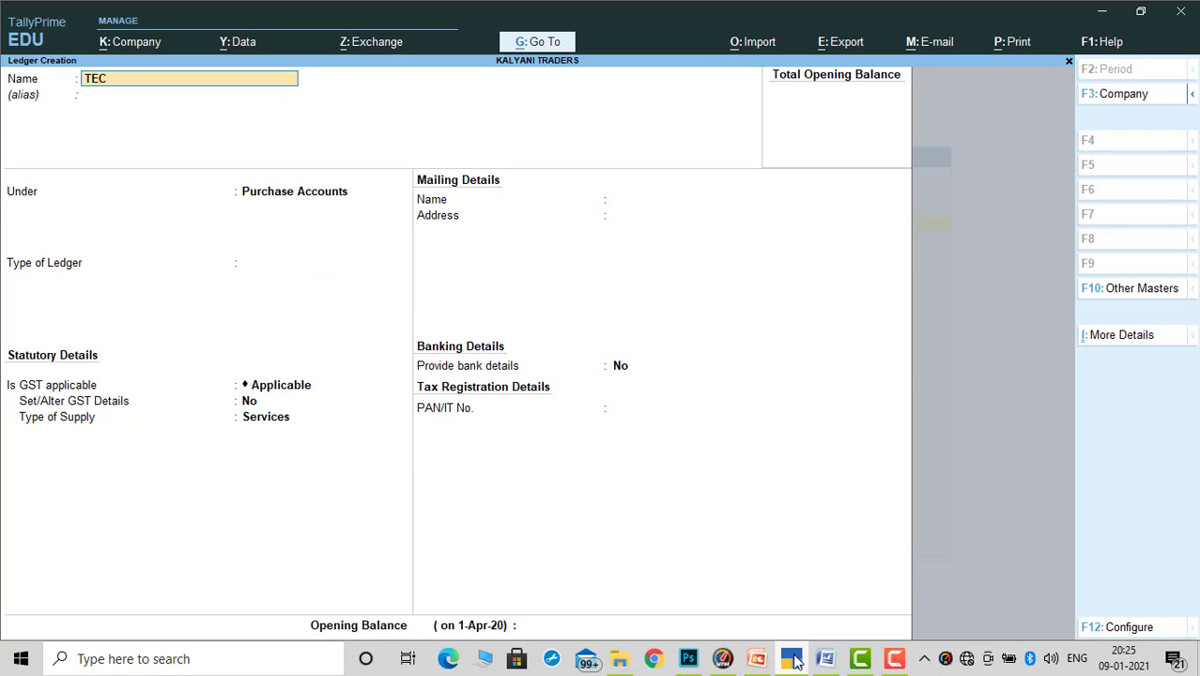
type("H COMP")
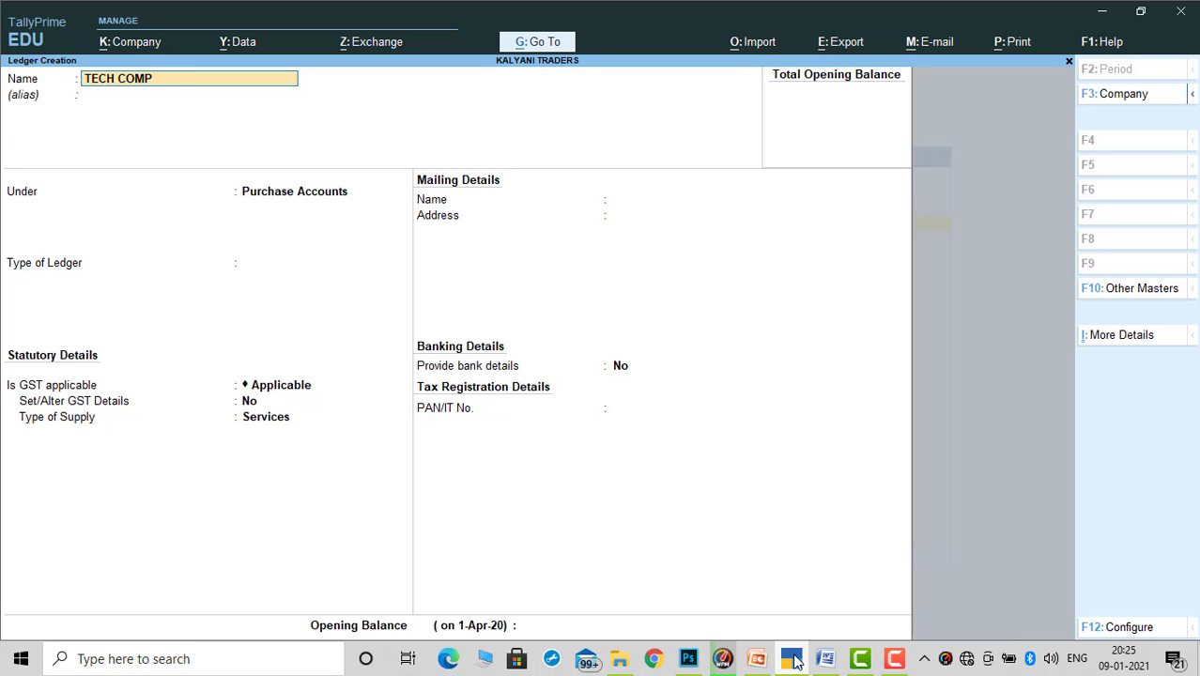
type("UTERS")
key("Return")
type("SUN")
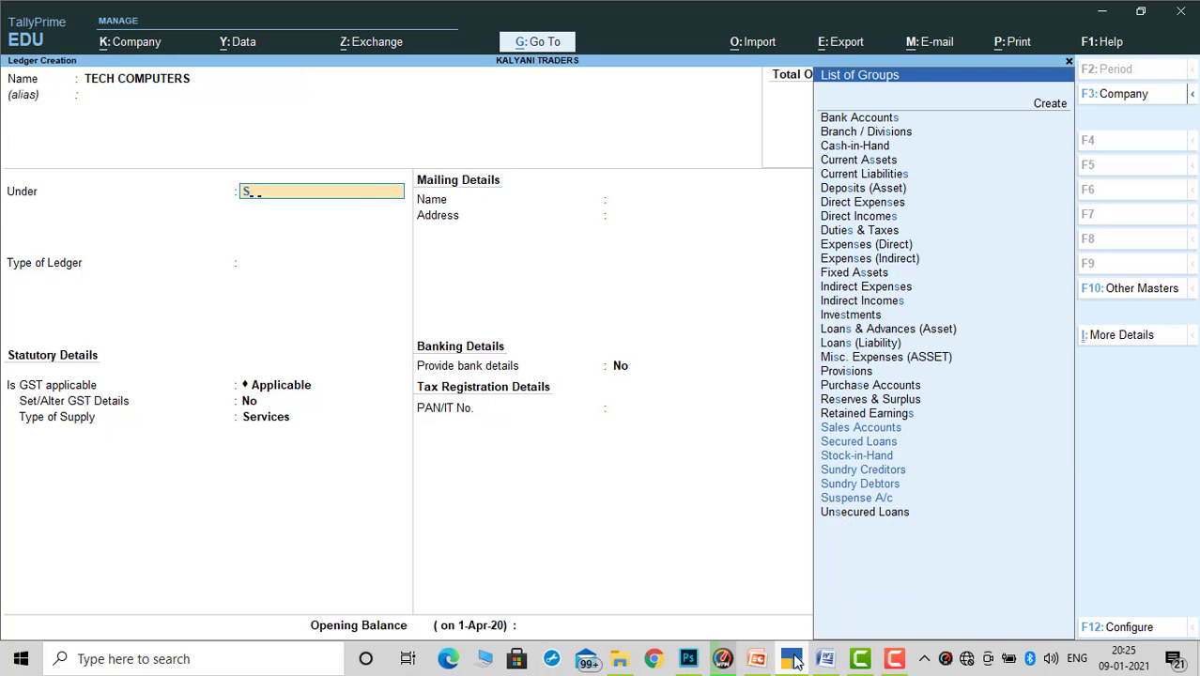
key("Return")
key("Return")
key("Return")
key("Return")
key("Return")
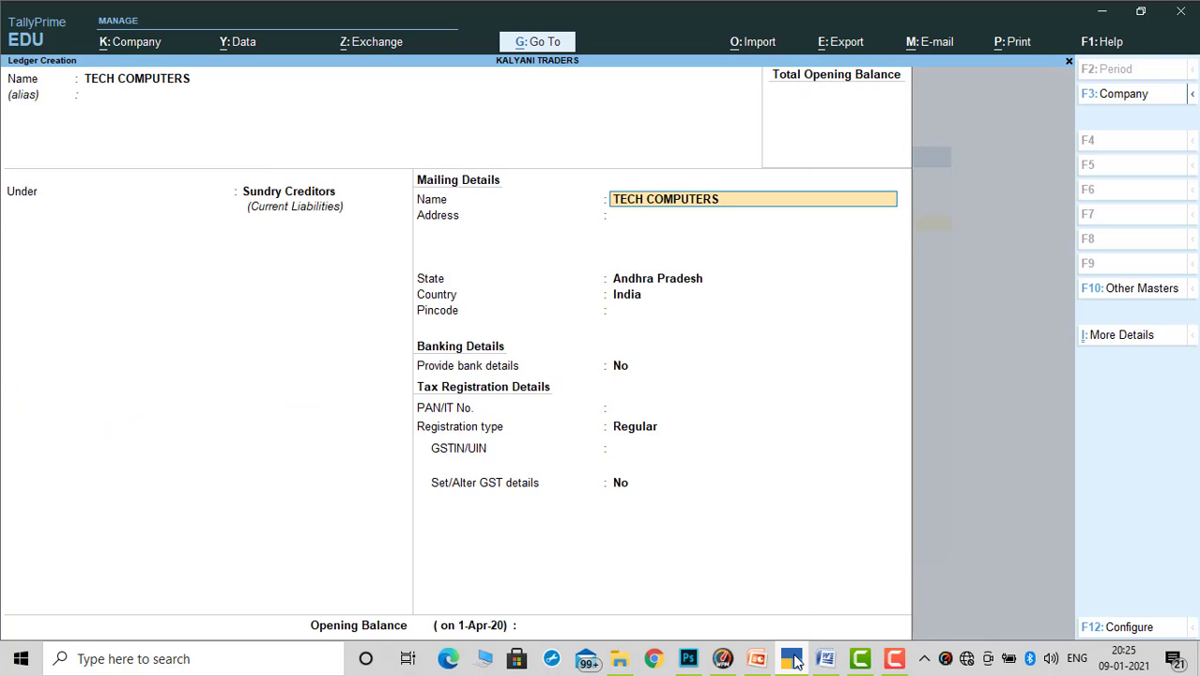
Keep the supplier's default mailing details and Regular registration, enter only state code 37 as GSTIN/UIN, and accept the ledger
key("Return")
key("Return")
key("Return")
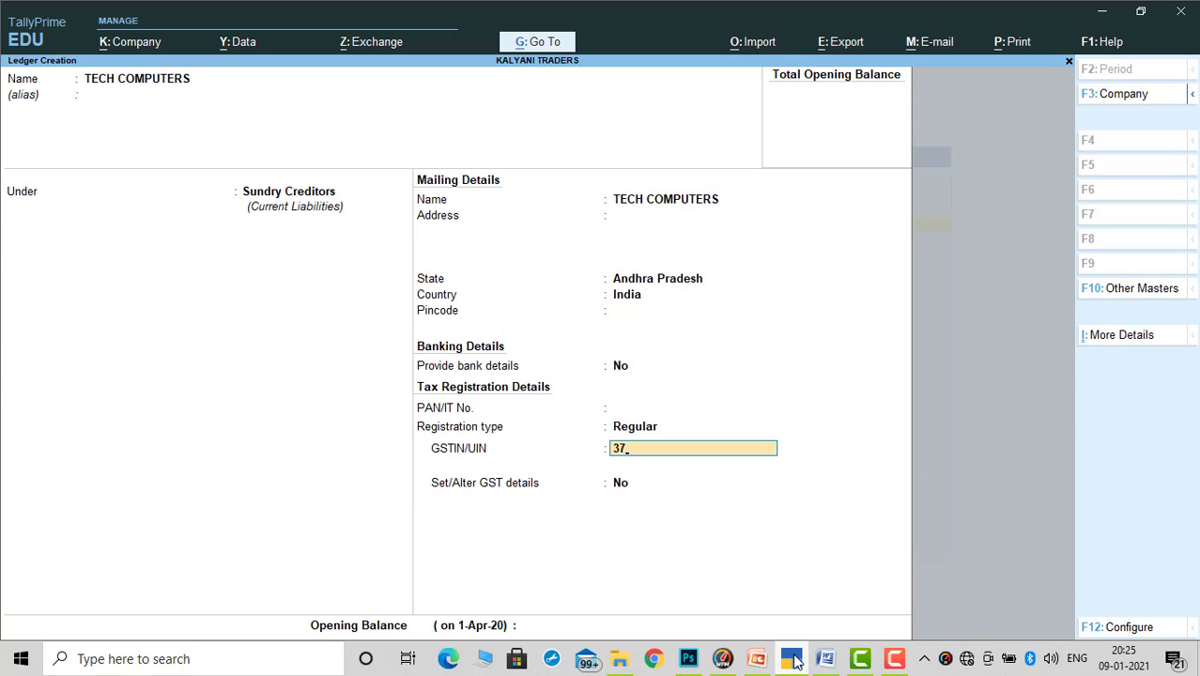
type("37")
key("Return")
key("Return")
key("Return")
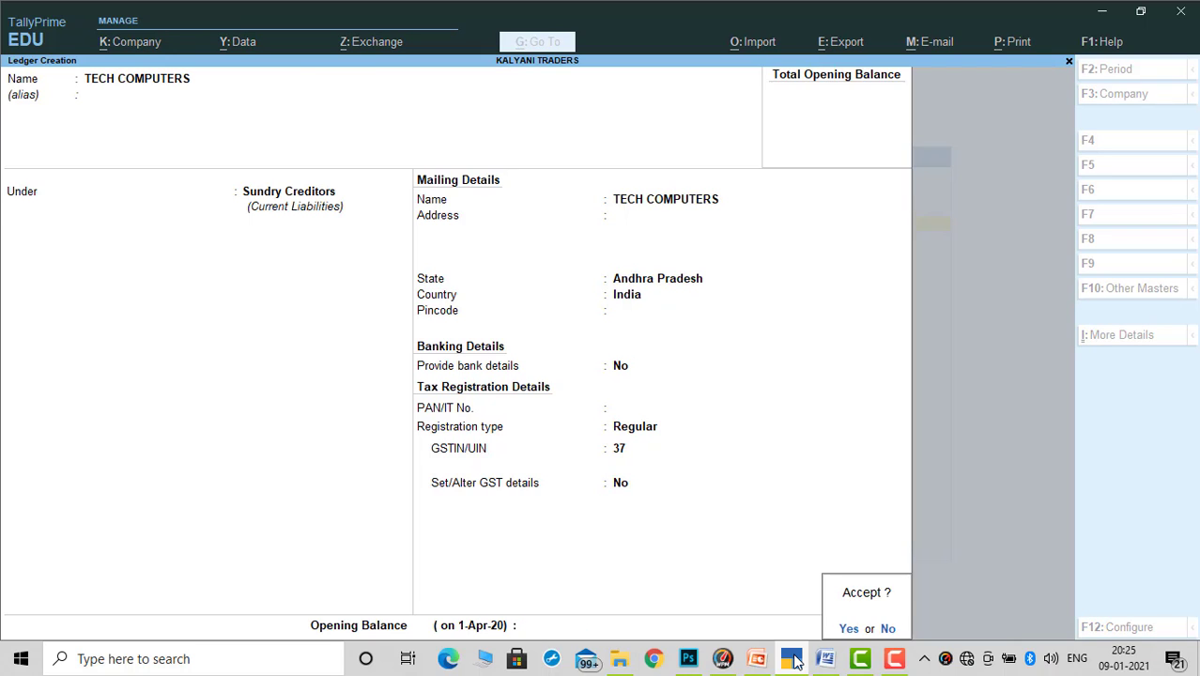
type("y")
Create a ledger named CGST under Duties & Taxes with duty type GST and tax type Central Tax, keeping 0% and no rounding
type("CGST")
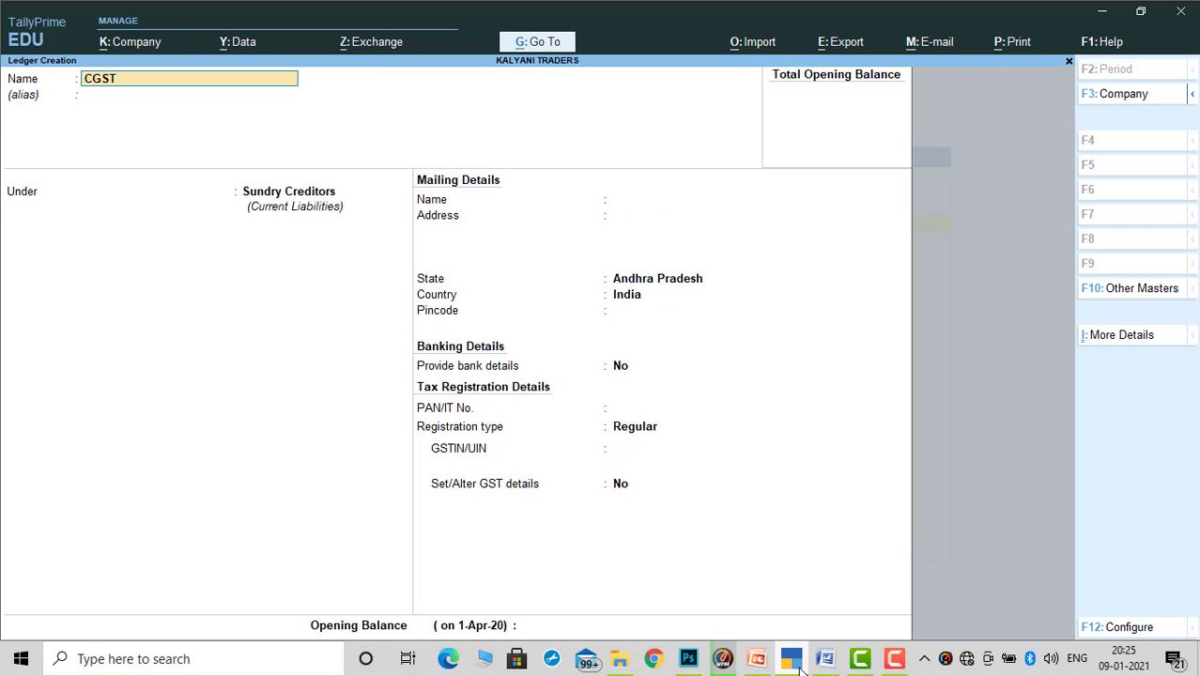
key("Return")
key("Return")
type("Du")
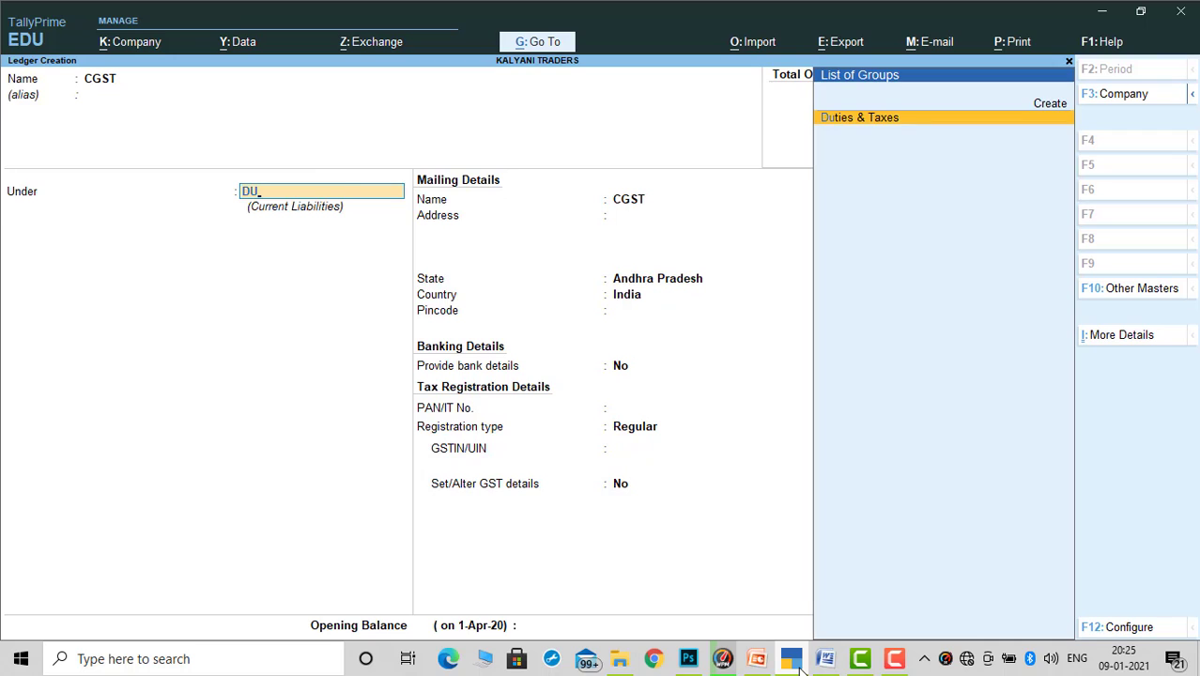
key("Return")
key("Up")
key("Return")
key("Return")
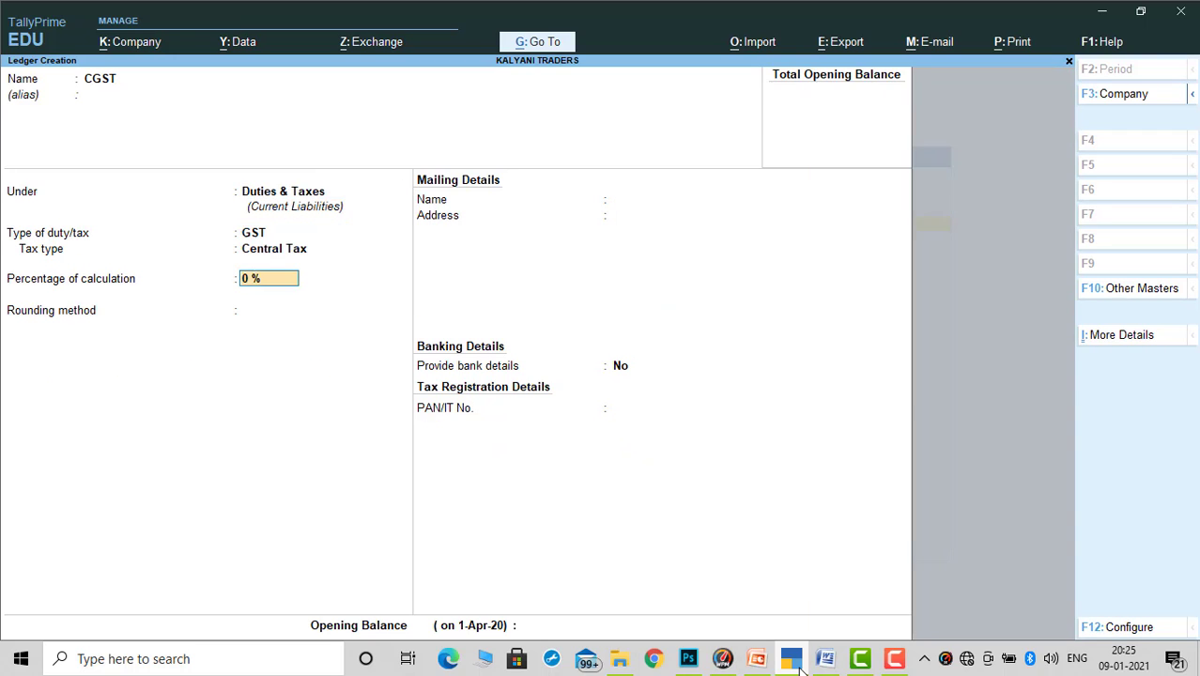
key("Return")
key("Return")
key("Return")
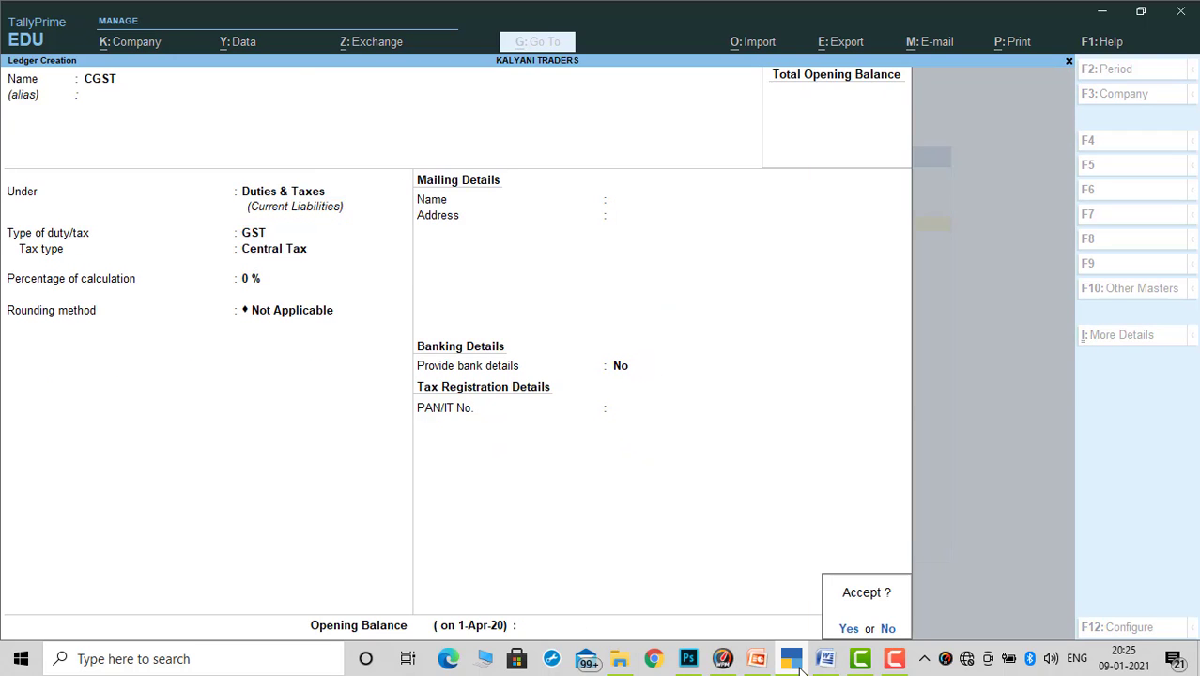
key("Return")
Name the next ledger SGST under Duties & Taxes and set its type of duty/tax to GST
type("SGST")
key("Return")
key("Return")
key("Return")
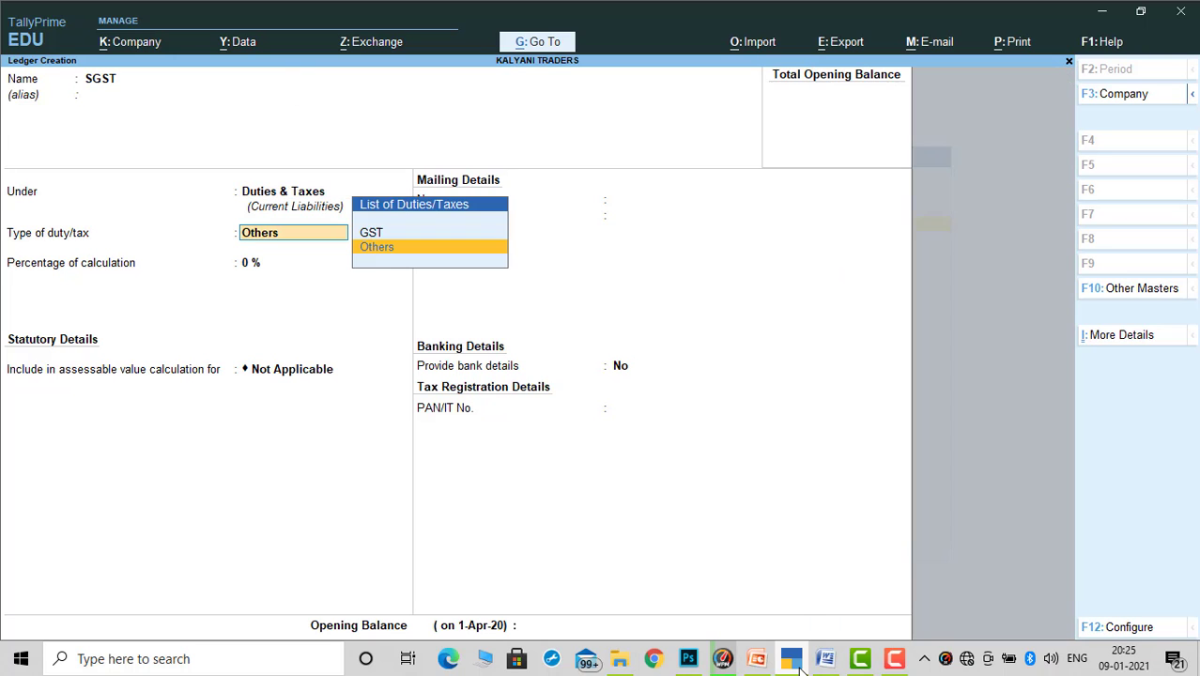
key("Up")
key("Return")
Set the SGST ledger's tax type to State Tax, keep 0% and no rounding, then accept it and leave ledger creation
key("Down")
key("Down")
key("Down")
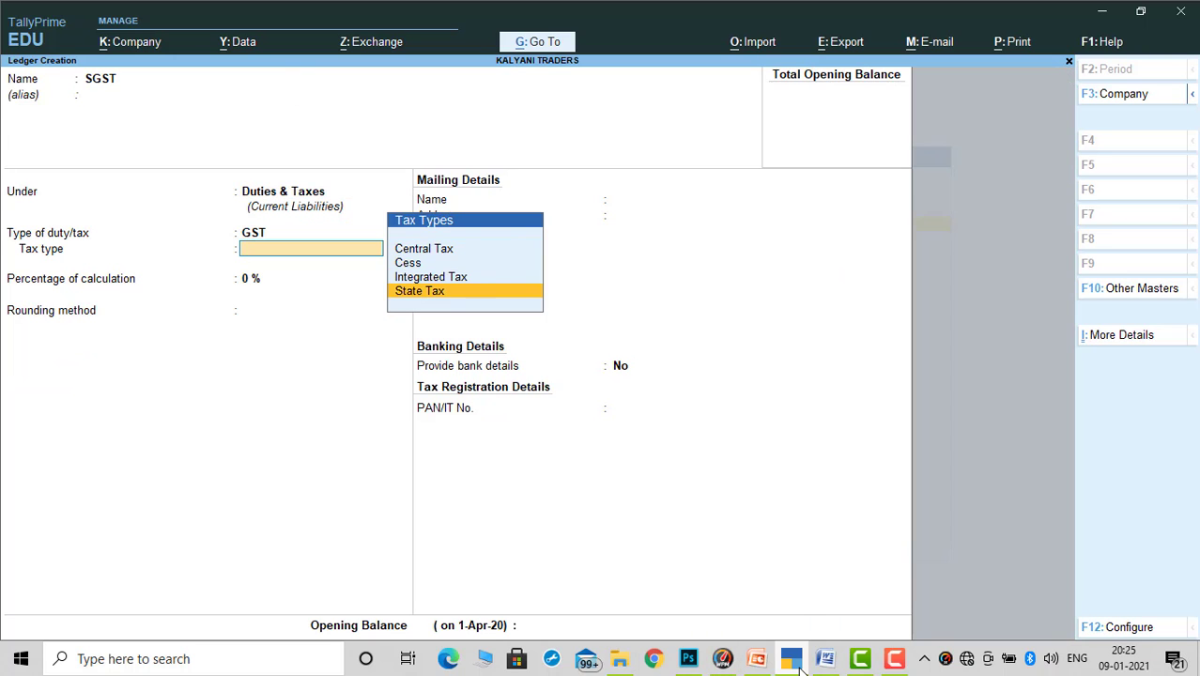
key("Return")
key("Return")
key("Return")
key("Return")
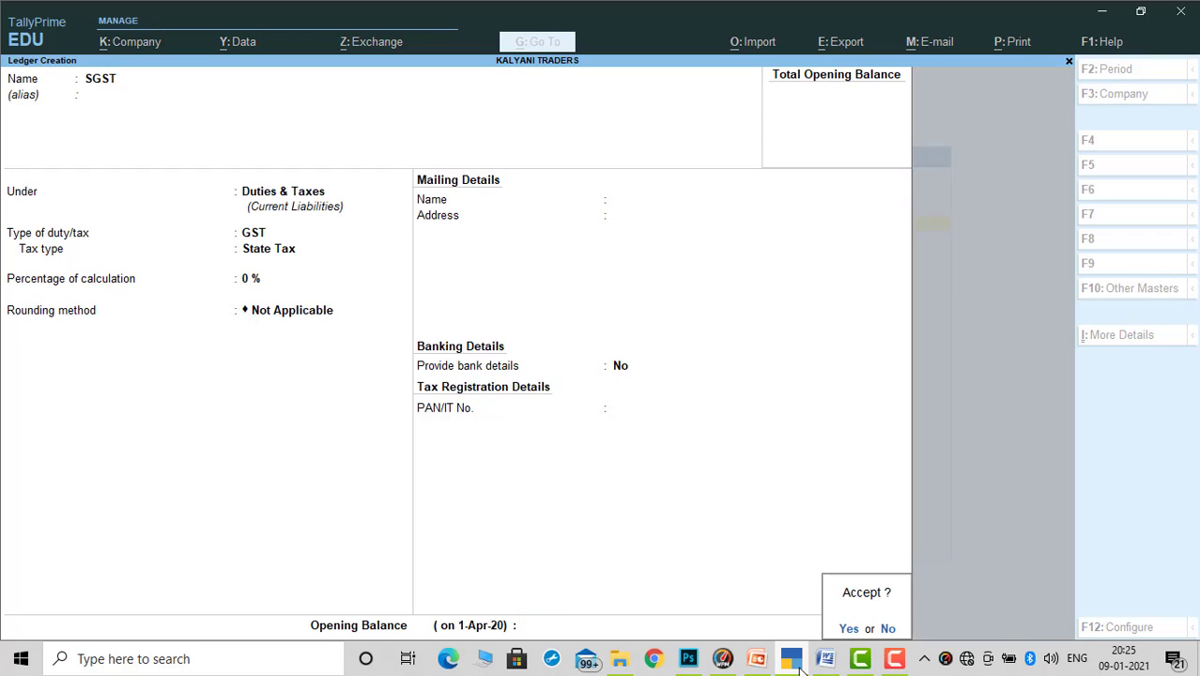
key("Return")
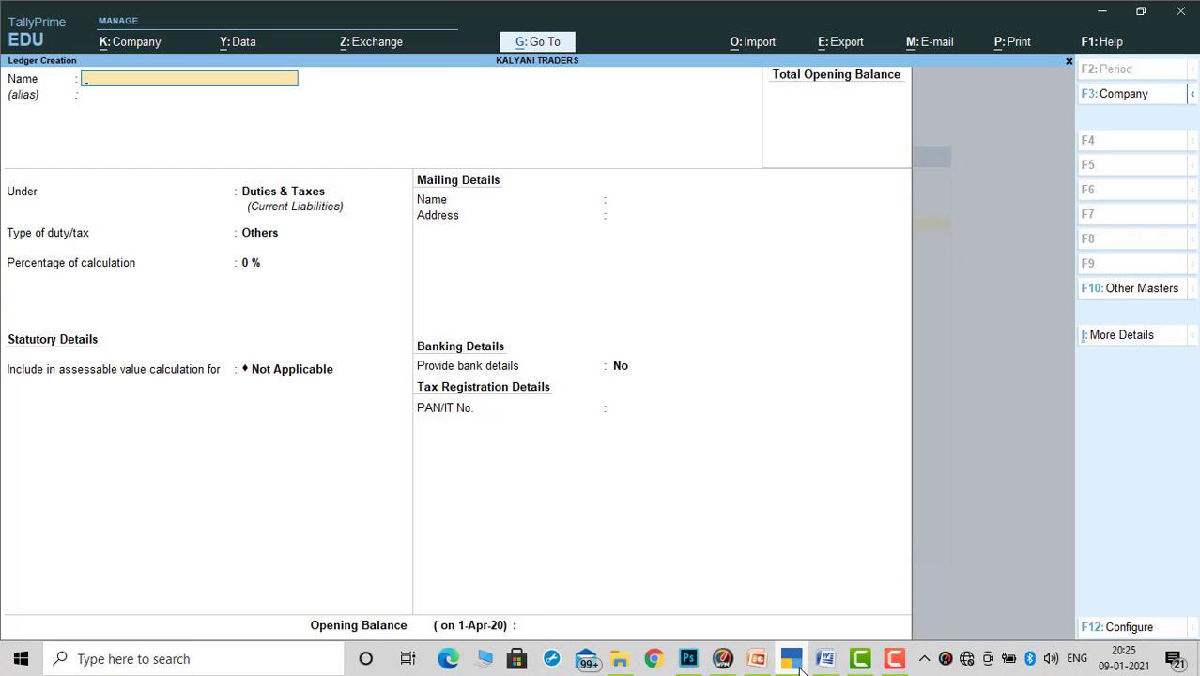
key("Escape")
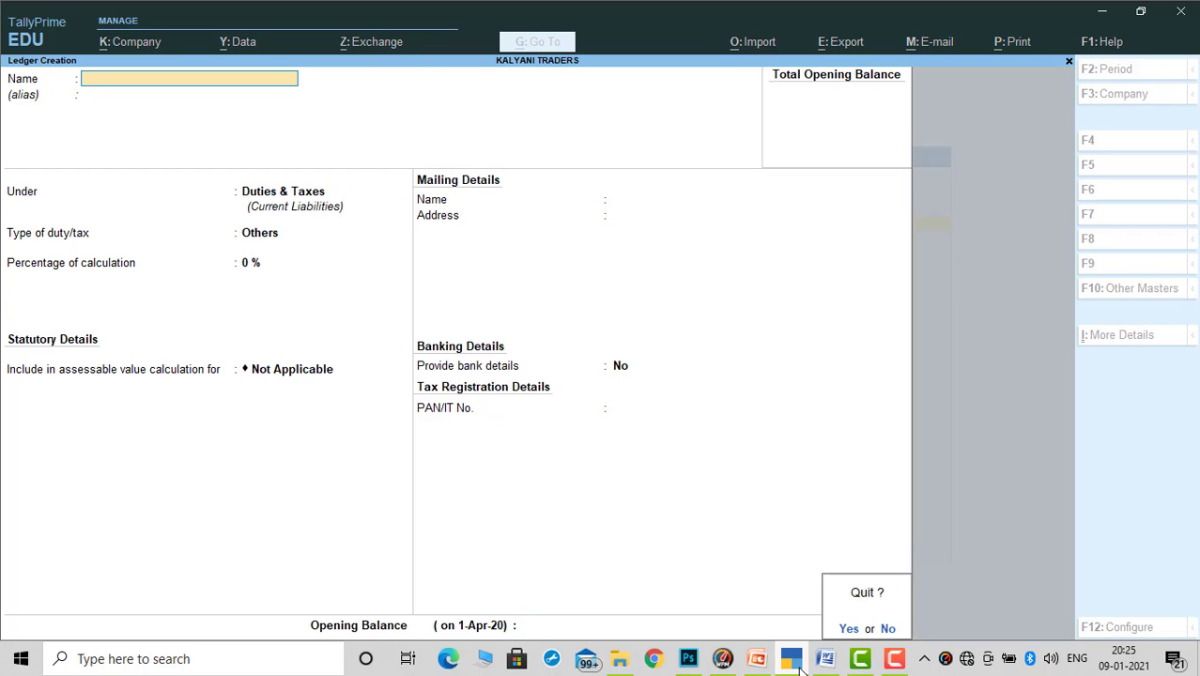
key("Return")
Start creating a unit of measure and check the quantity unit in the purchase order table in Word
key("Down")
key("Down")
key("Down")
key("Down")
key("Down")
key("Down")
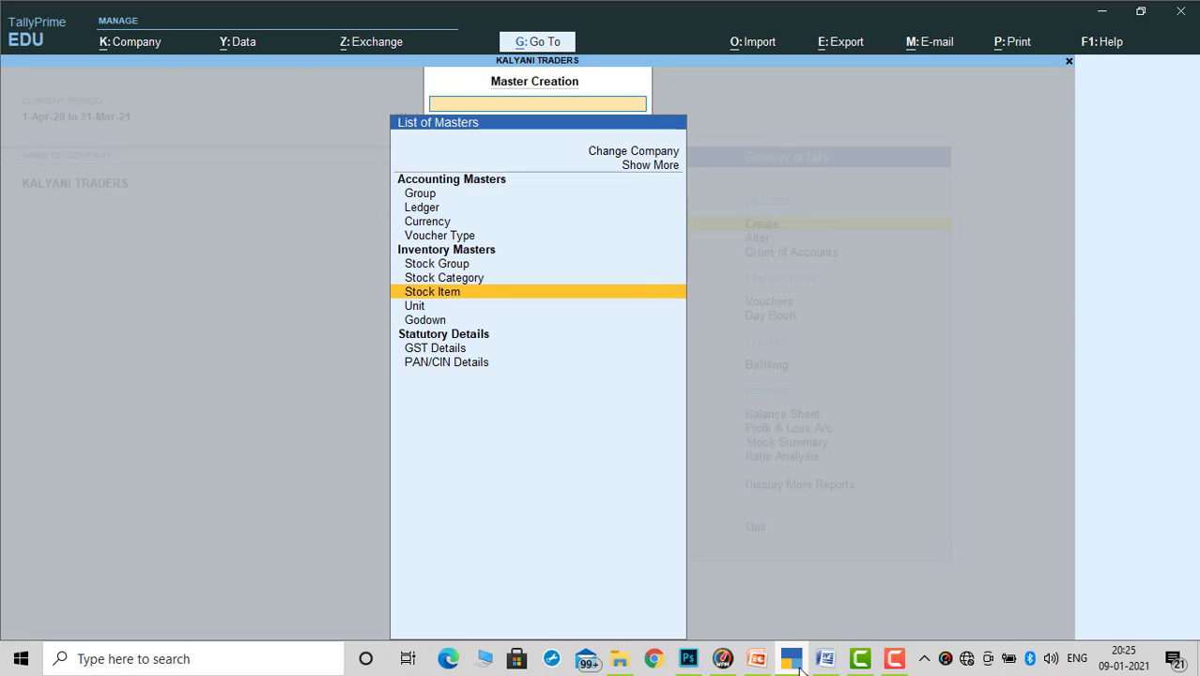
key("Down")
key("Return")
left_click(799, 666)
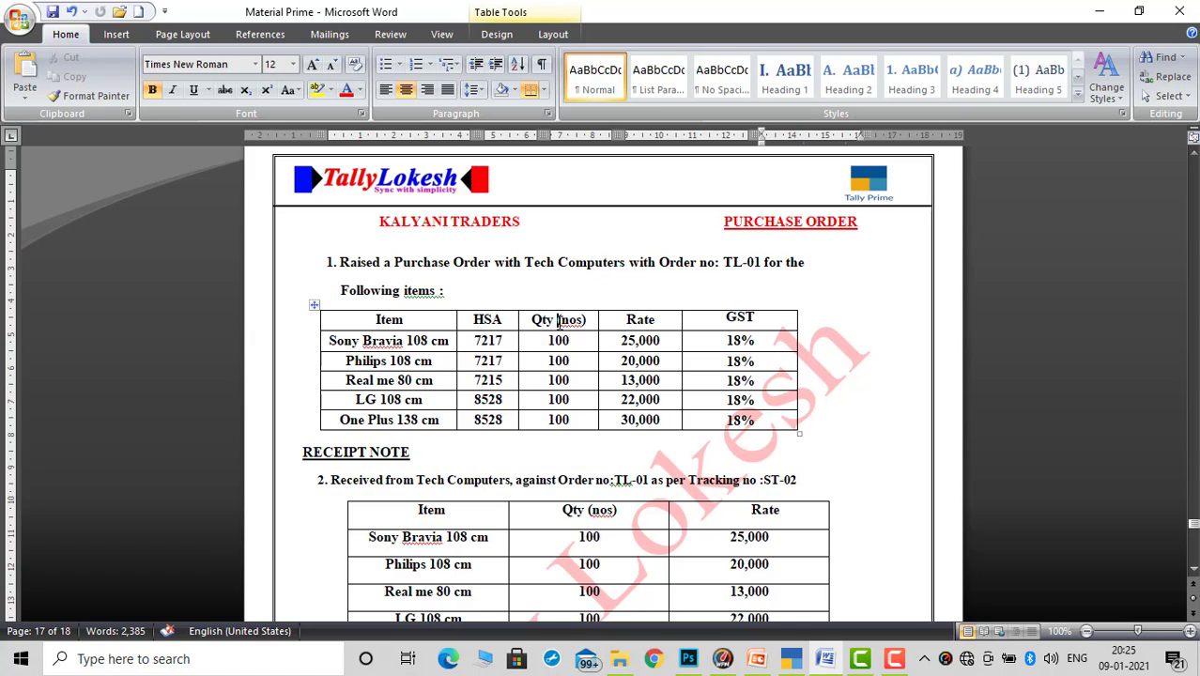
left_click_drag(558, 320, 583, 319)
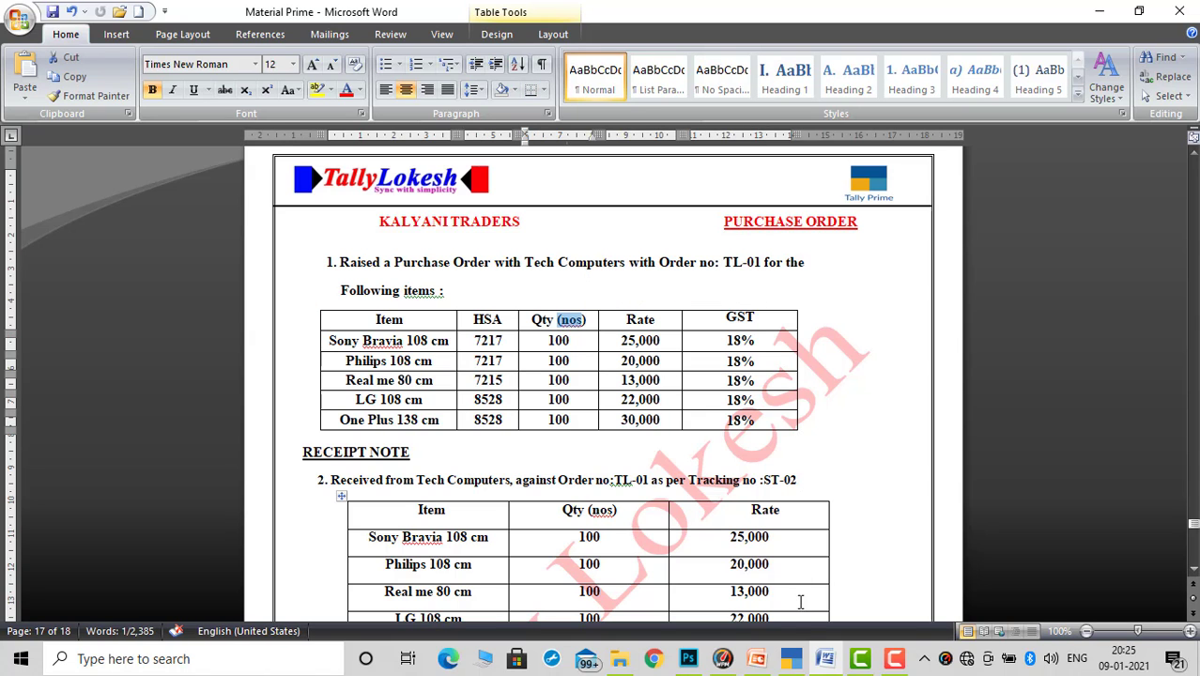
left_click(826, 663)
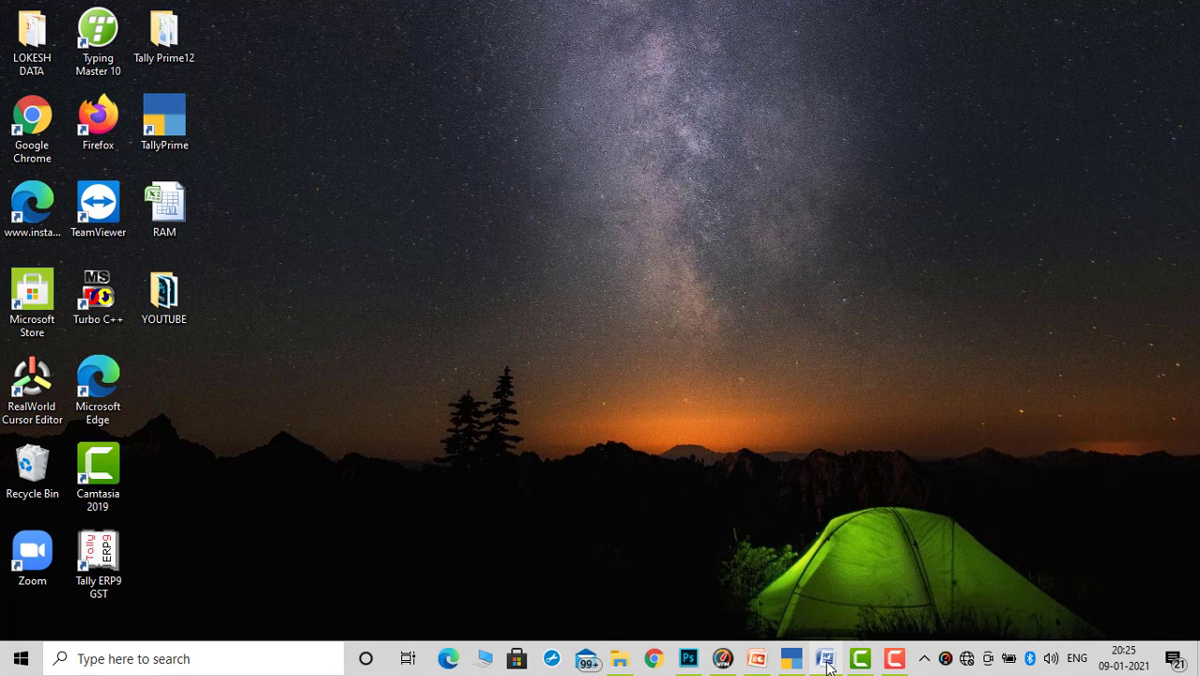
left_click(826, 663)
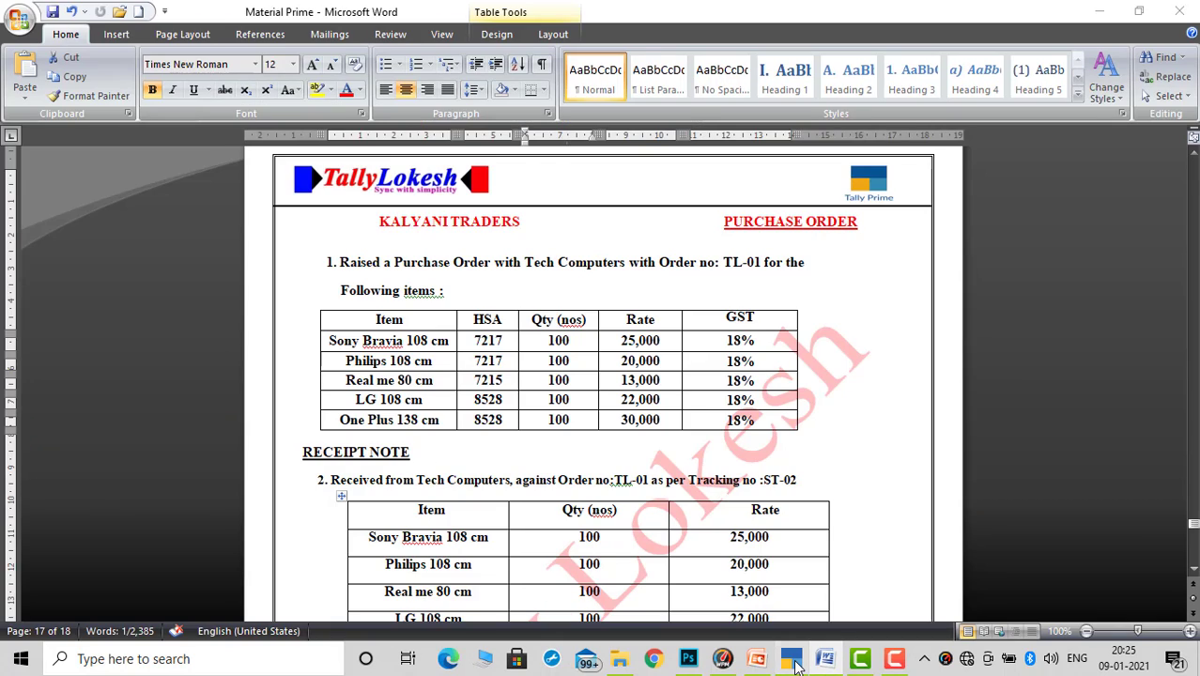
Return to TallyPrime and create a simple unit with symbol nos, UQC NOS-NUMBERS and 0 decimal places, then leave unit creation
left_click(791, 661)
type("NOS")
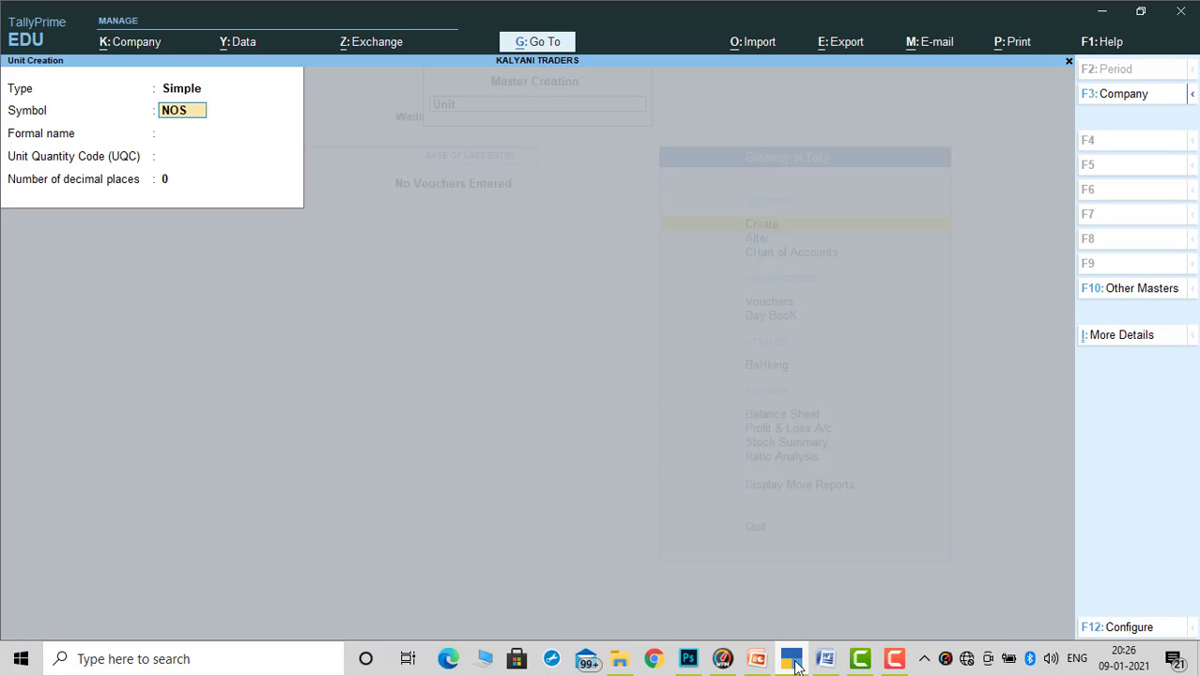
key("BackSpace")
type("nos")
key("Return")
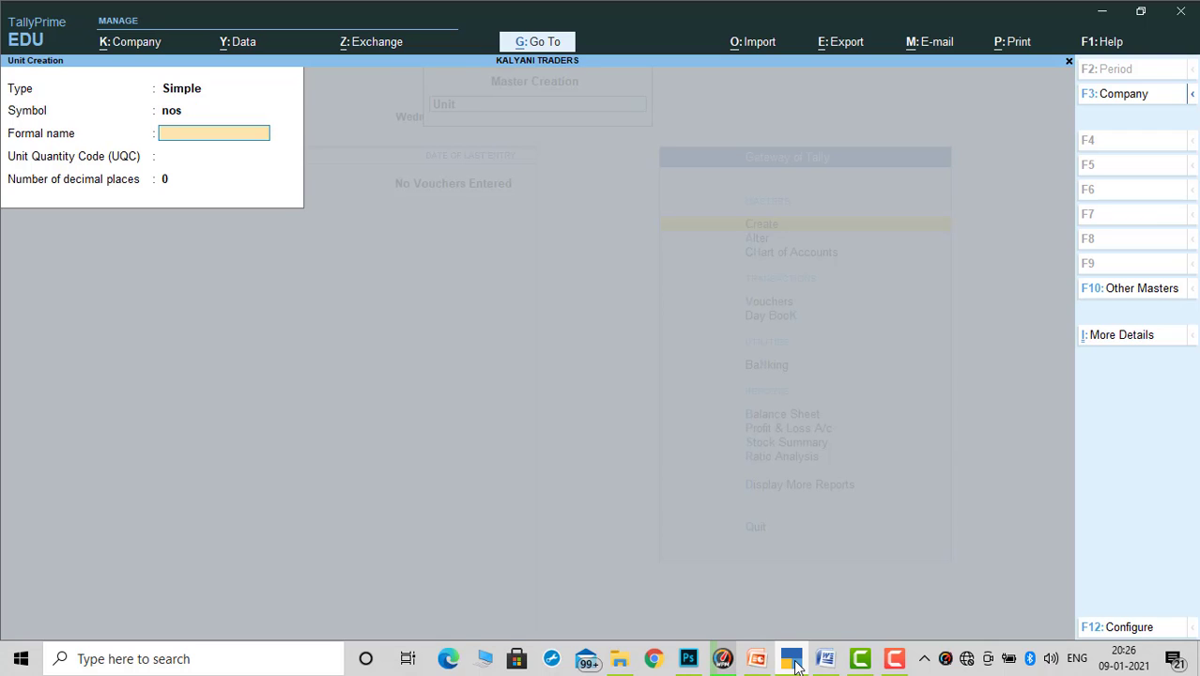
key("Return")
type("no")
key("Return")
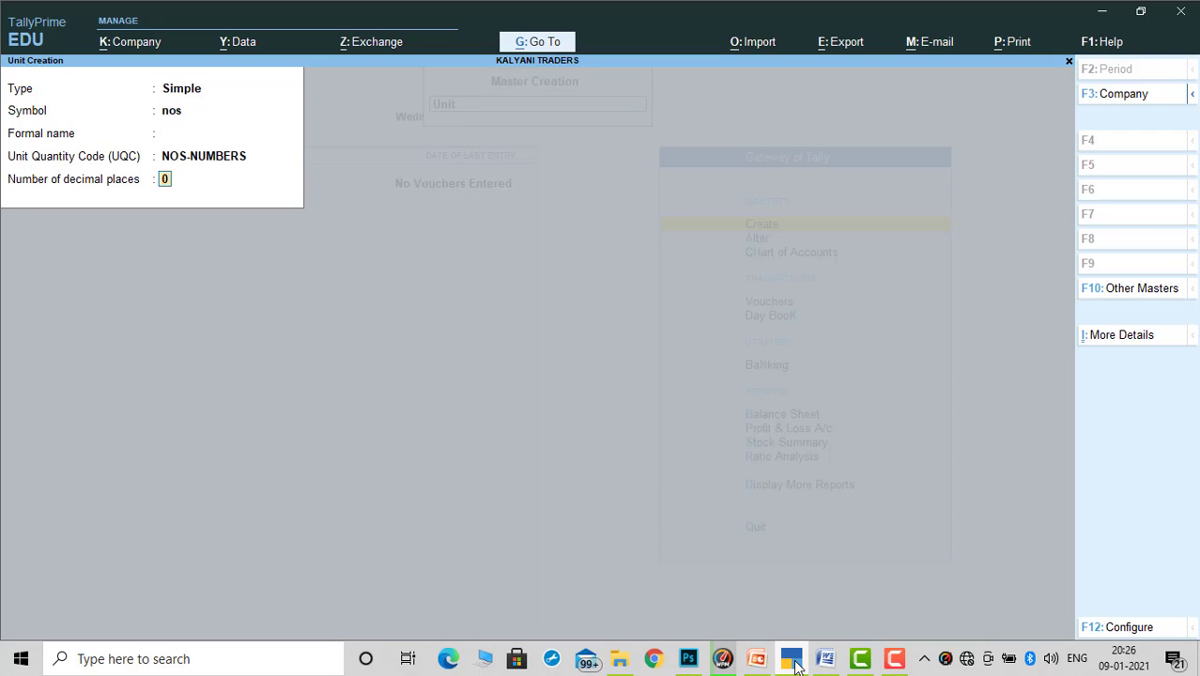
key("Return")
key("Return")
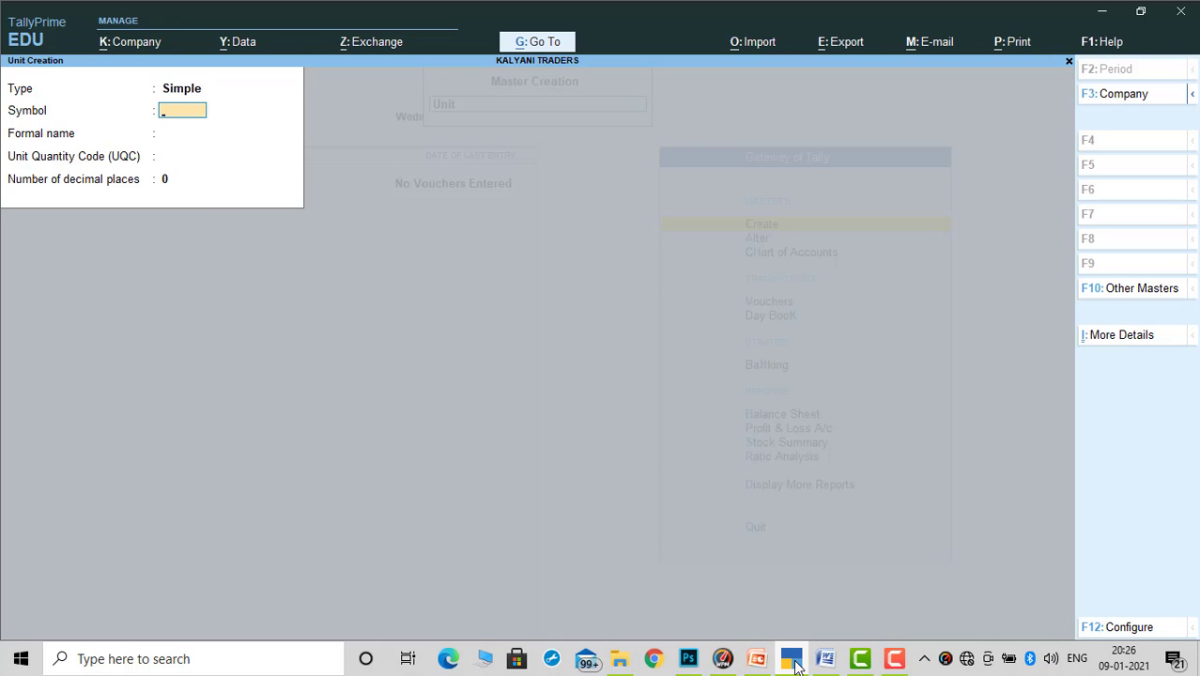
key("Escape")
Start creating a stock item and name it Sony Bravia 108 cm, copied from the purchase order table in Word
key("Up")
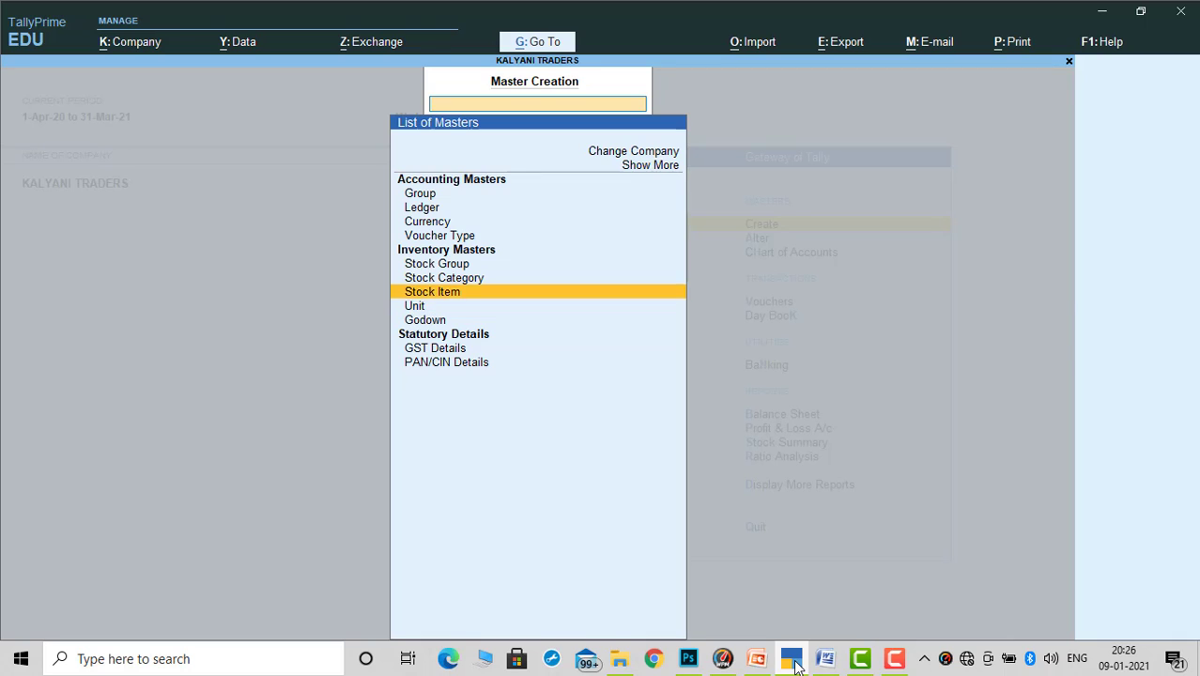
key("Return")
left_click(793, 661)
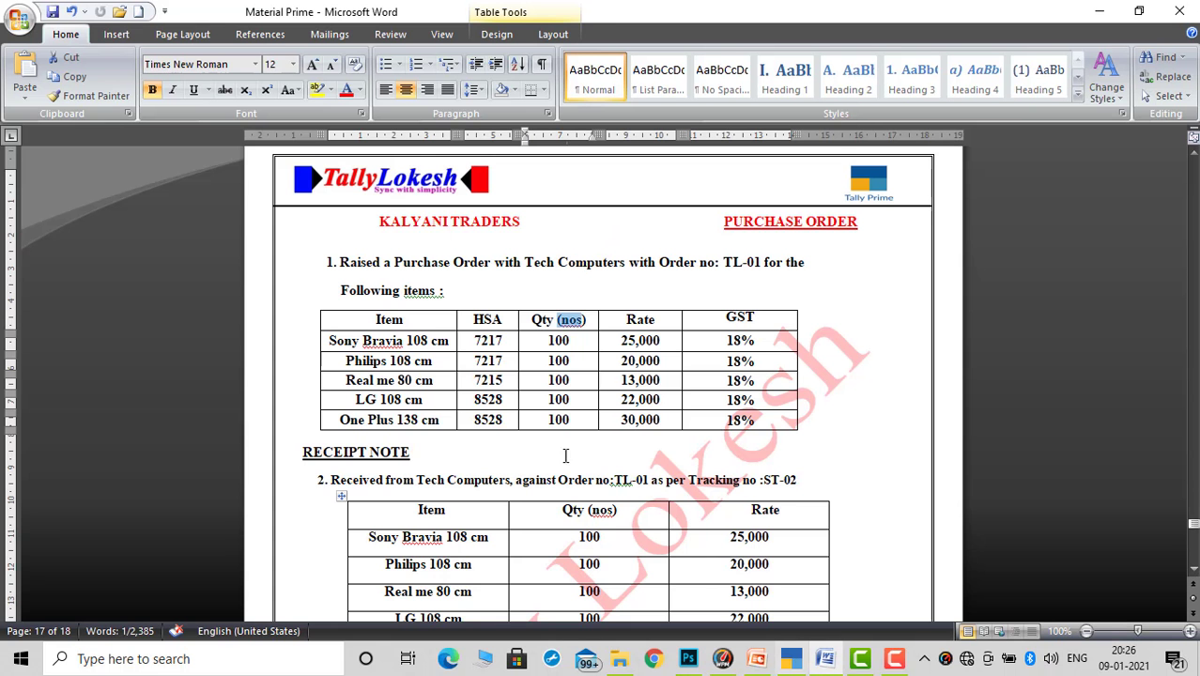
left_click_drag(452, 340, 335, 341)
key("ctrl+c")
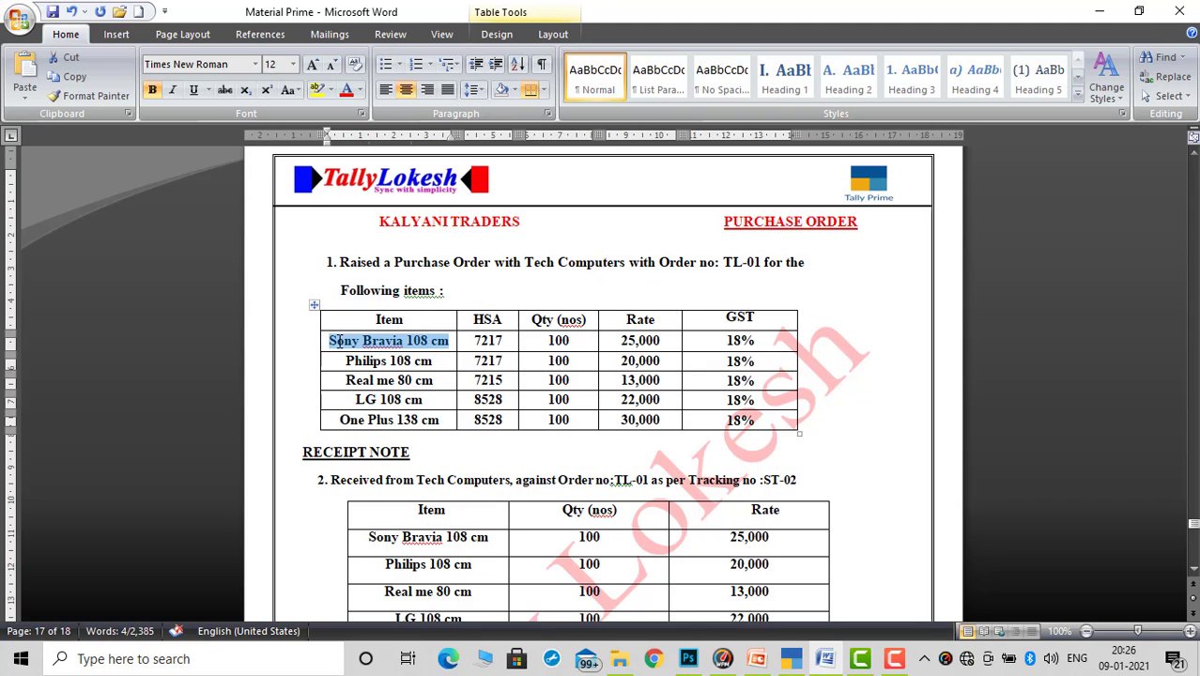
left_click(787, 663)
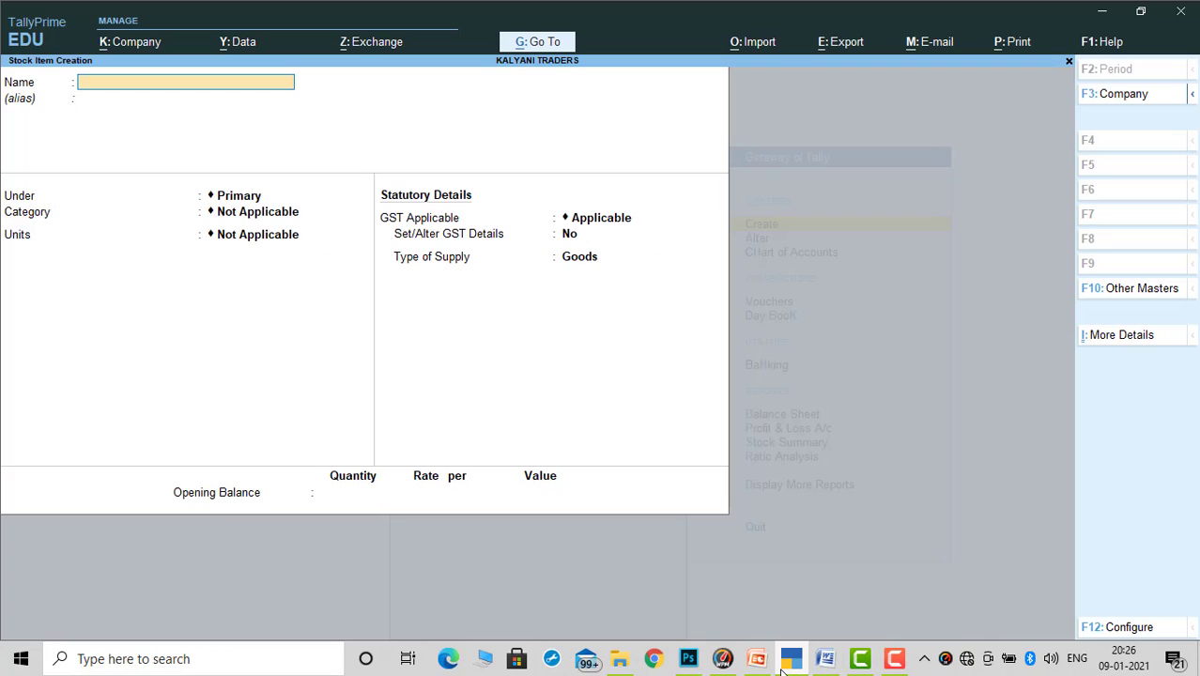
key("ctrl+v")
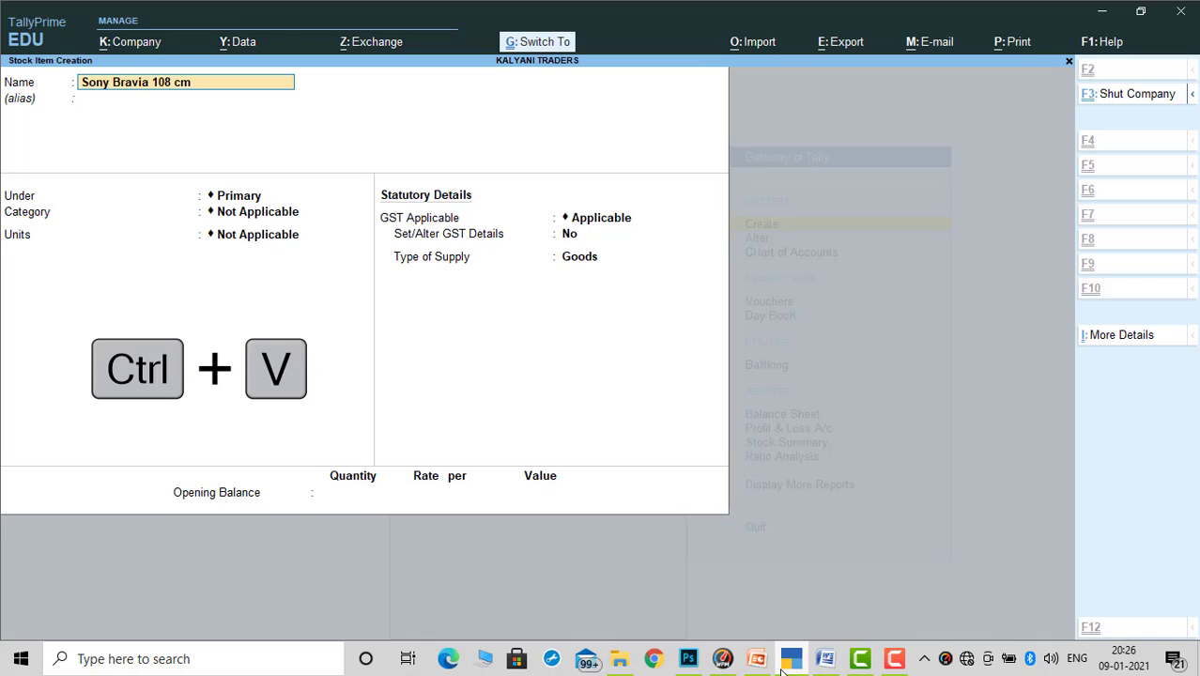
Keep the item under Primary without a category, set its units to nos, and open its GST details for entry
key("Return")
key("Return")
key("Return")
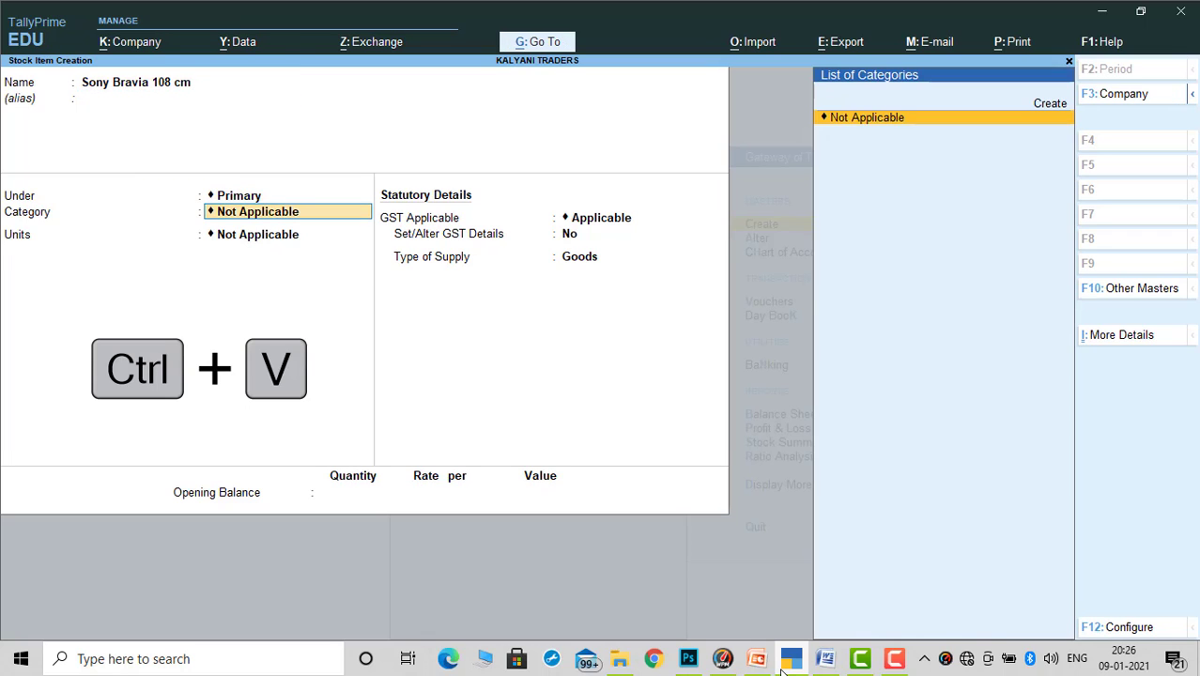
key("Return")
key("Down")
key("Return")
key("Return")
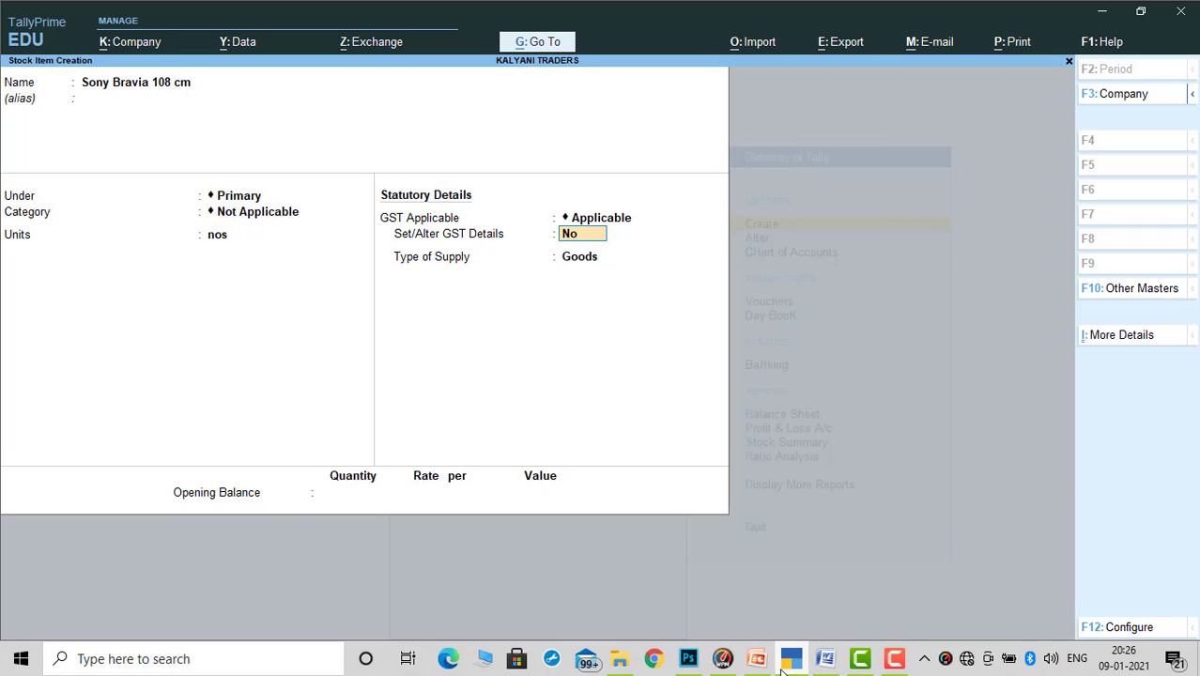
key("Return")
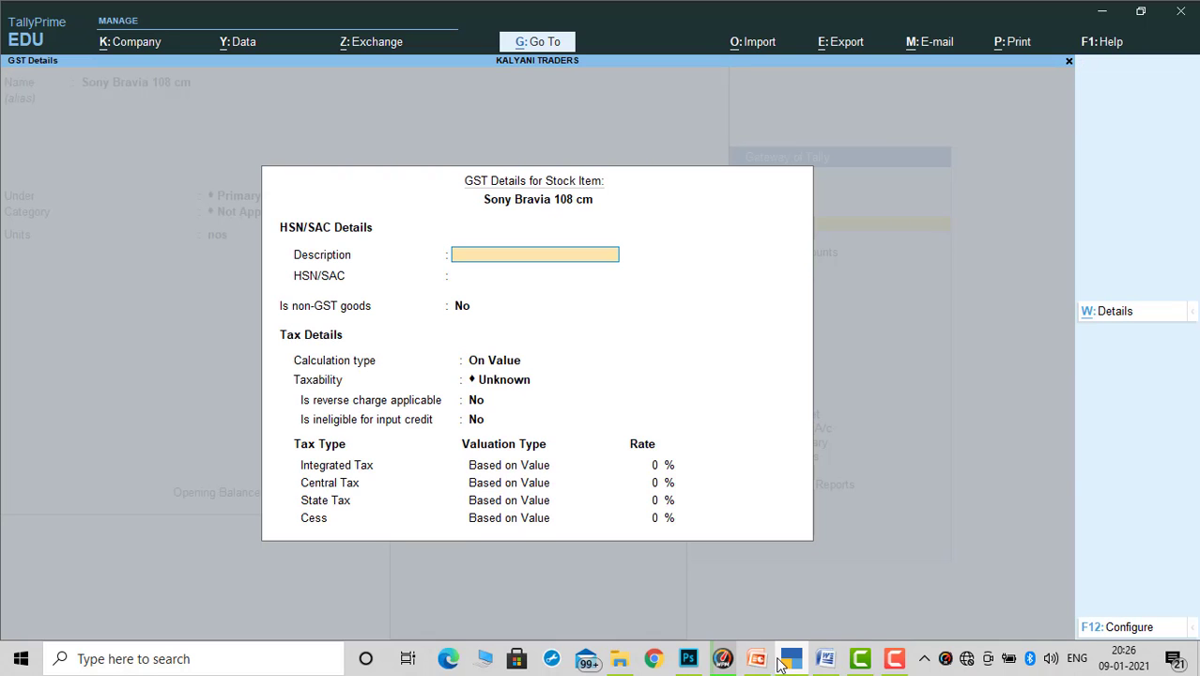
Review the additional details and configuration options of the item's GST details, leaving the settings unchanged
left_click(1104, 315)
key("Escape")
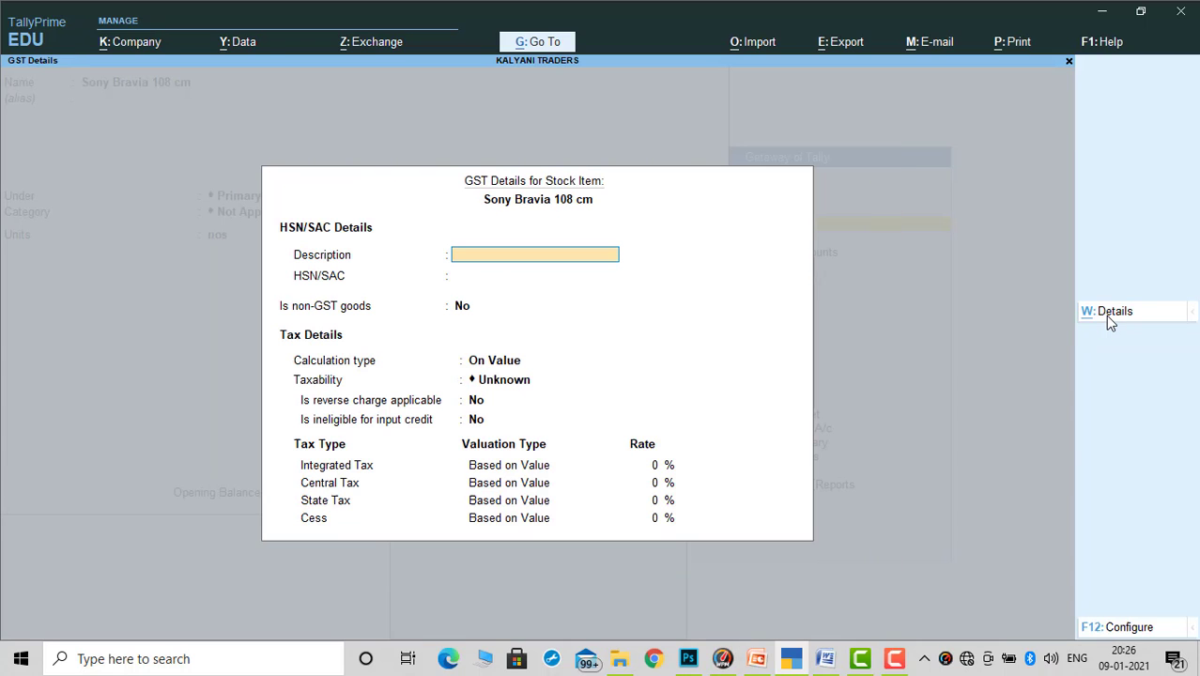
left_click(1122, 628)
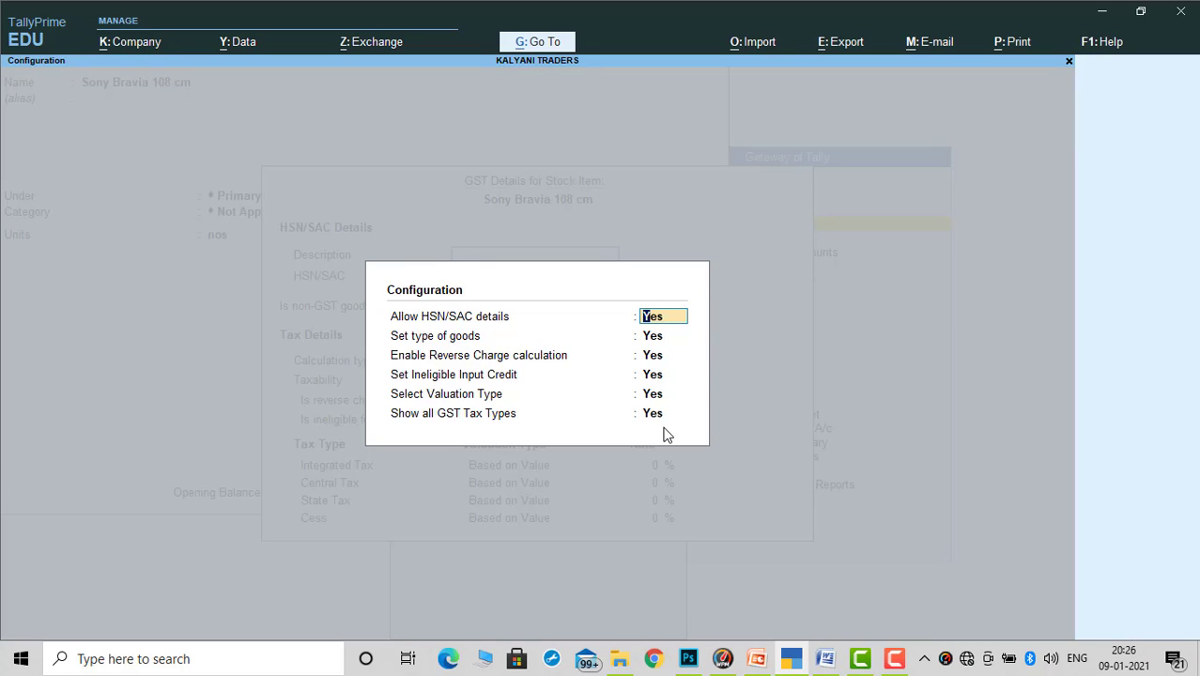
key("ctrl+a")
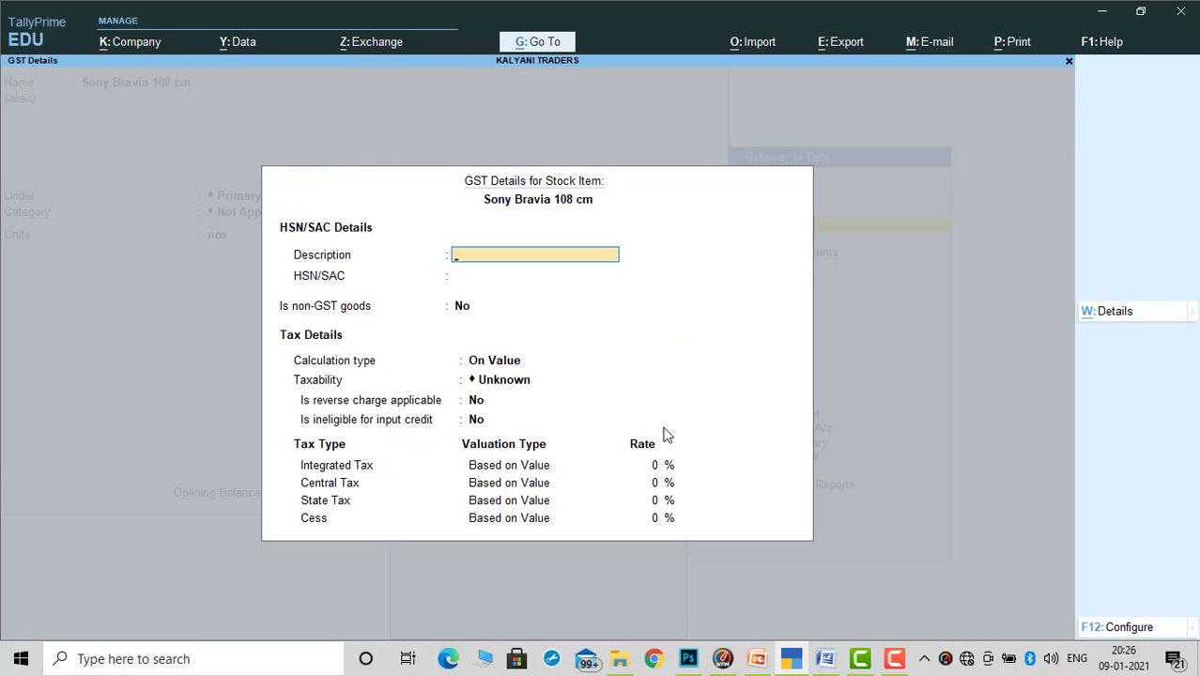
Leave the description blank, copy HSN/SAC code 7217 from the Word table, and keep non-GST goods set to No
key("Return")
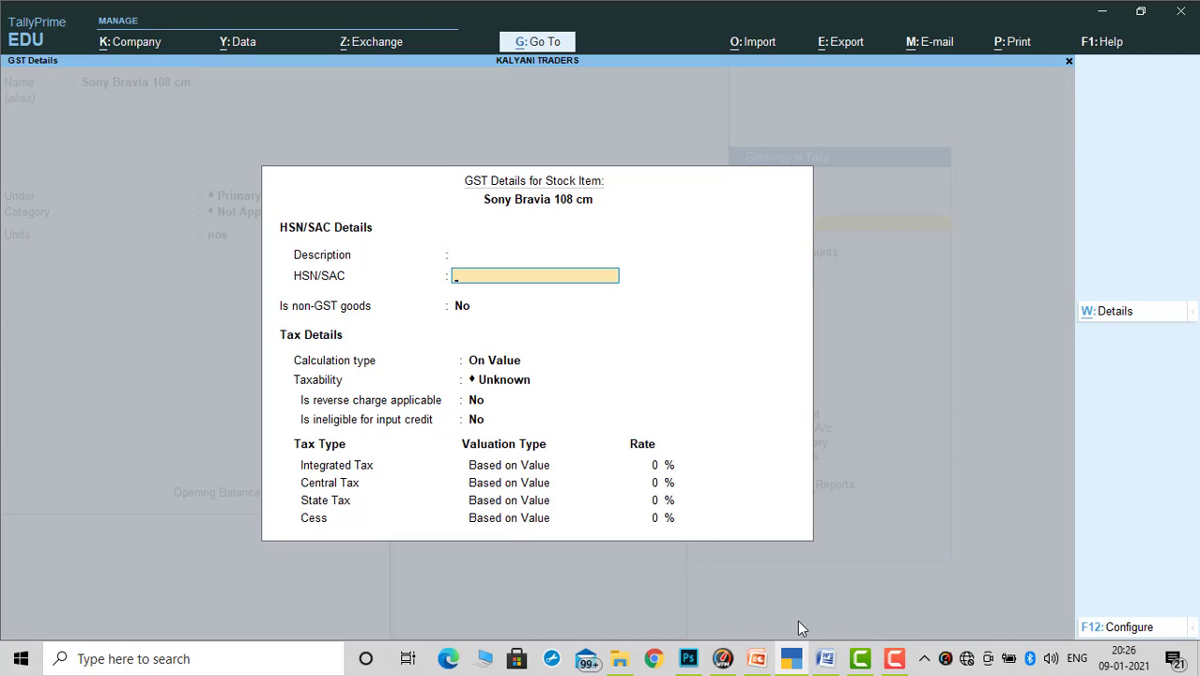
left_click(826, 660)
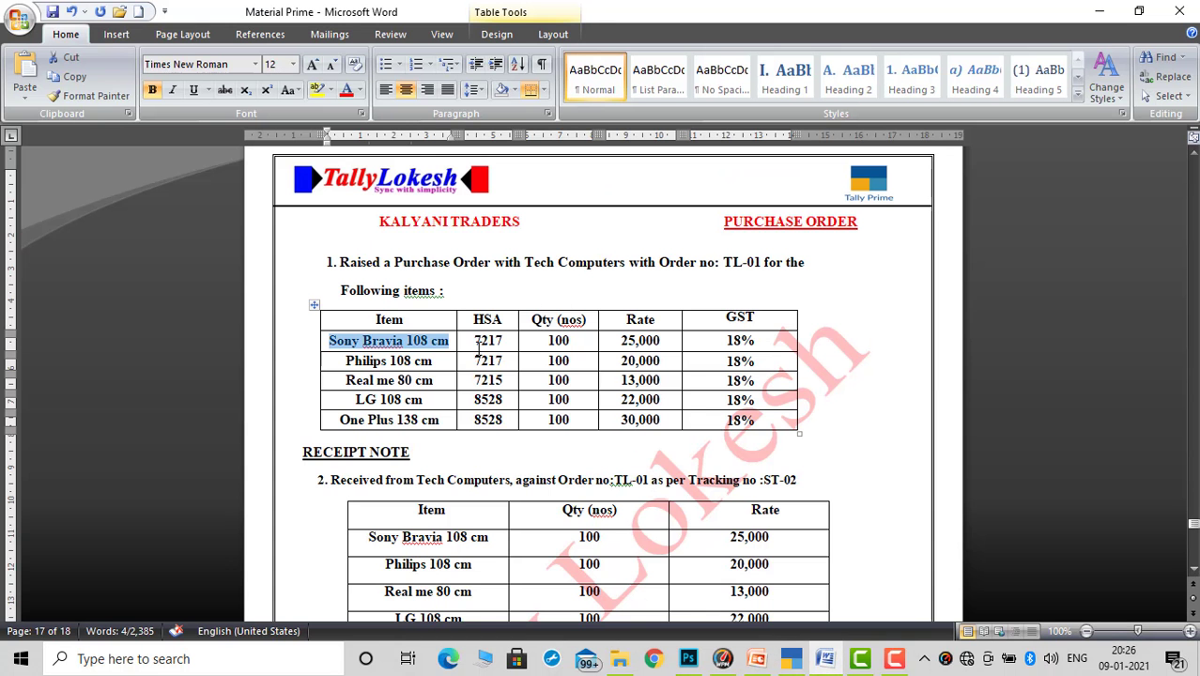
left_click_drag(475, 342, 504, 347)
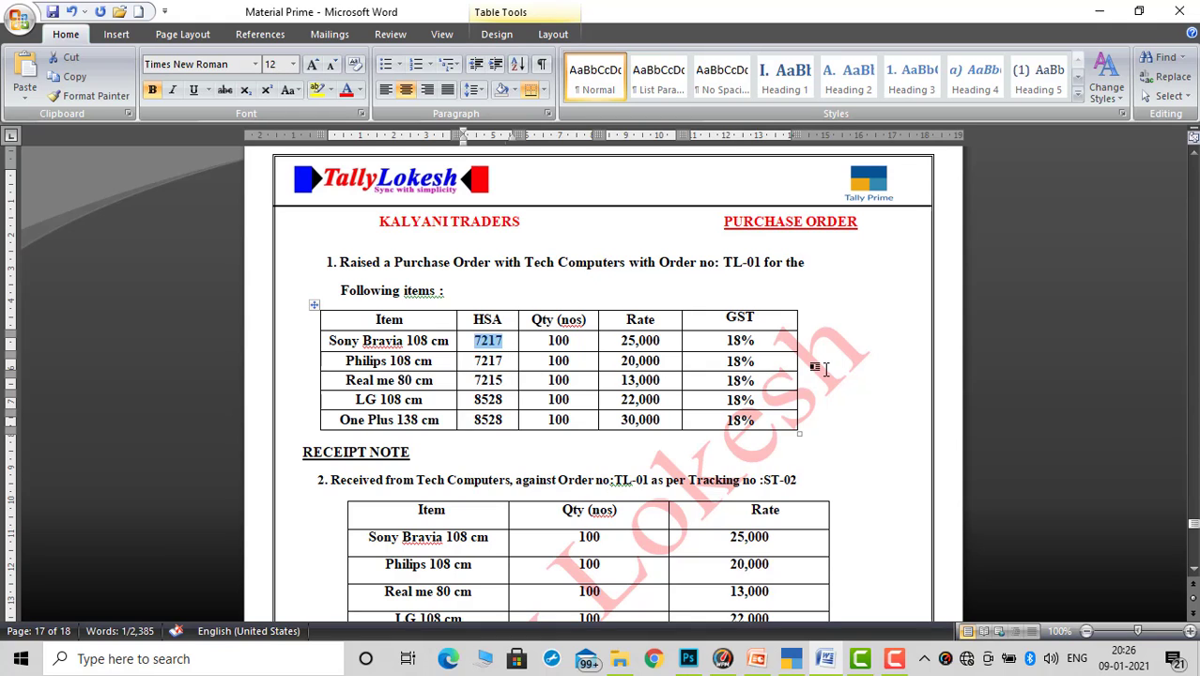
left_click(793, 660)
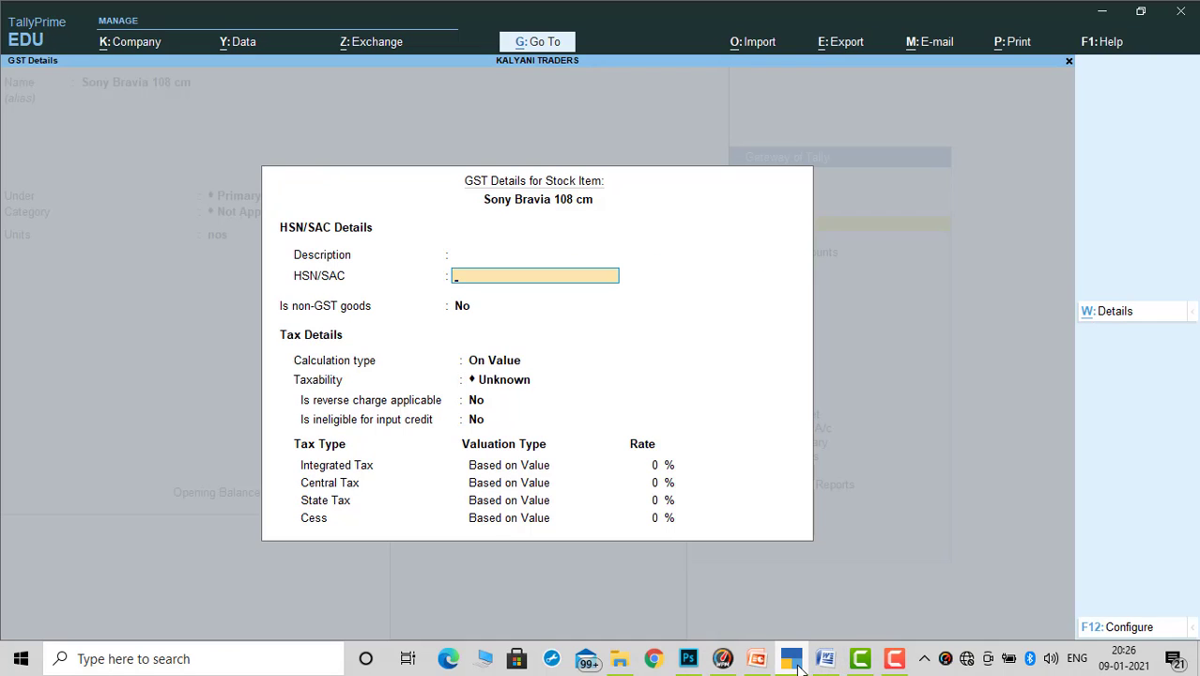
key("ctrl+alt+v")
key("Return")
key("Return")
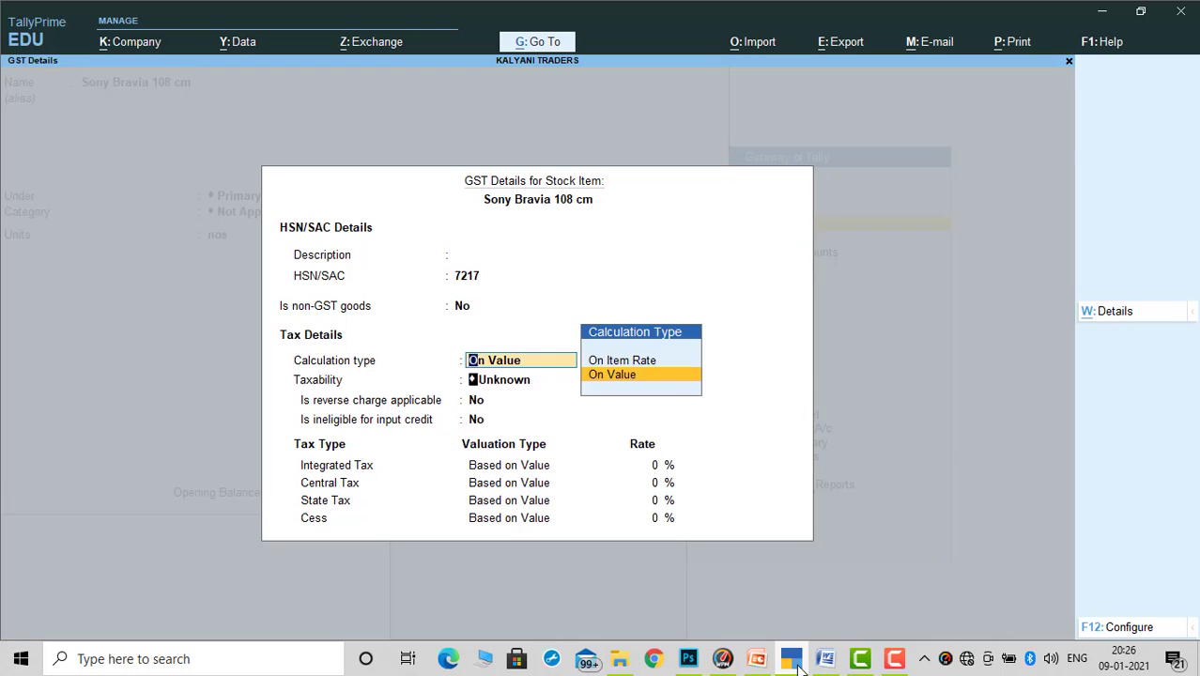
Keep the calculation type On Value, set taxability to Taxable, and leave reverse charge and ineligible input credit at No
key("Return")
key("Down")
key("Down")
key("Down")
key("Return")
key("Return")
key("Return")
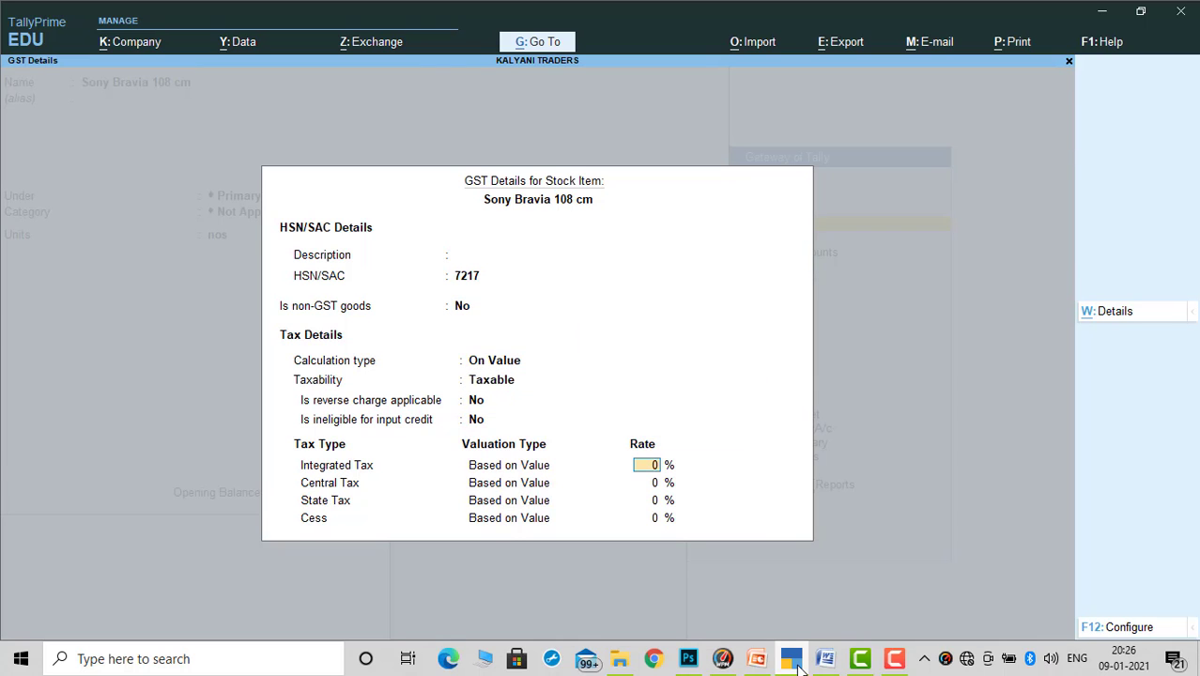
Check the Sony Bravia's GST rate in the Word table and set the Integrated Tax rate to 18% in TallyPrime
left_click(791, 659)
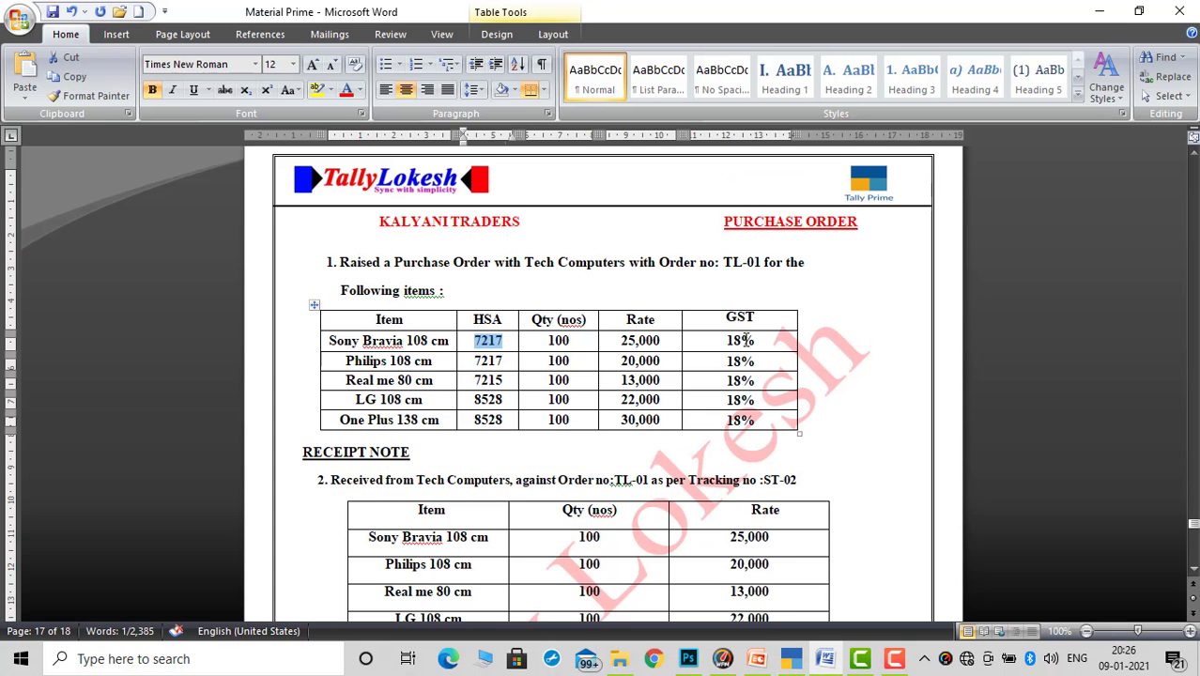
left_click_drag(726, 340, 763, 339)
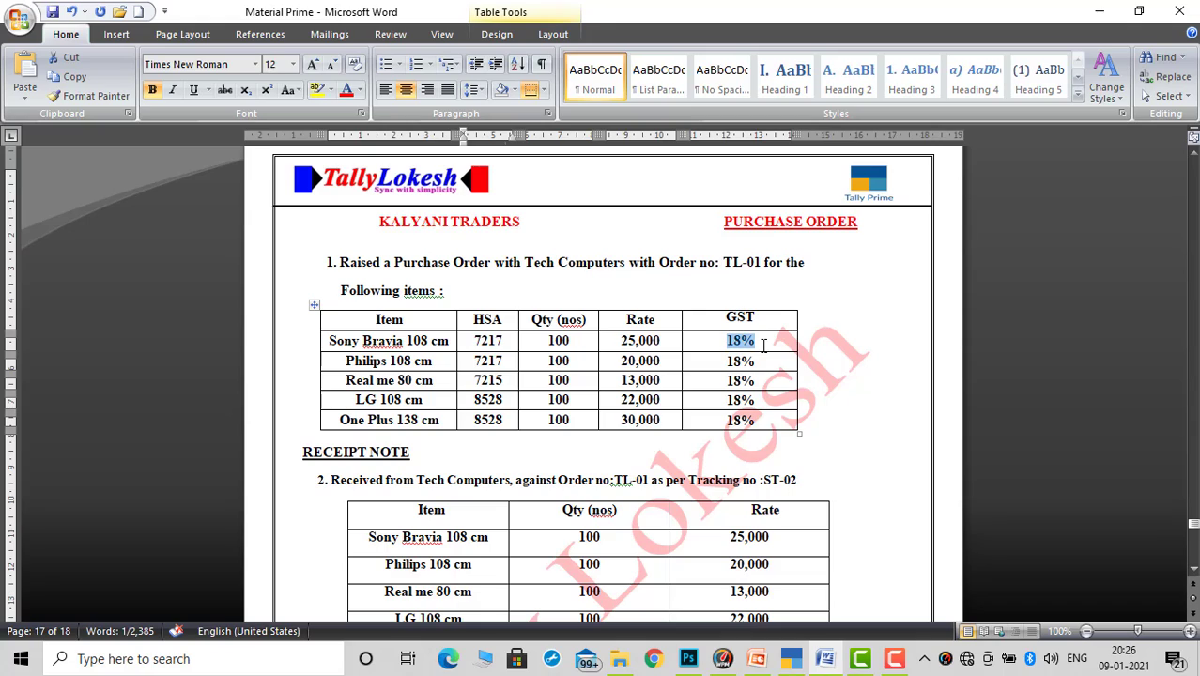
left_click(824, 659)
left_click(825, 665)
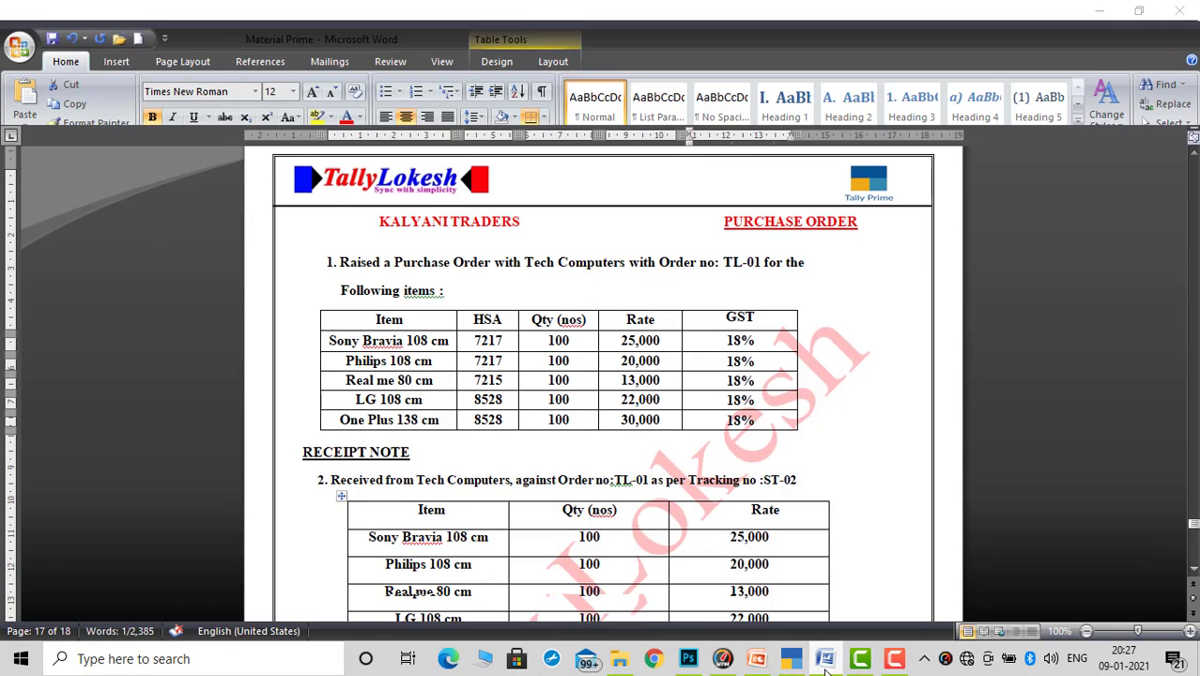
left_click(794, 661)
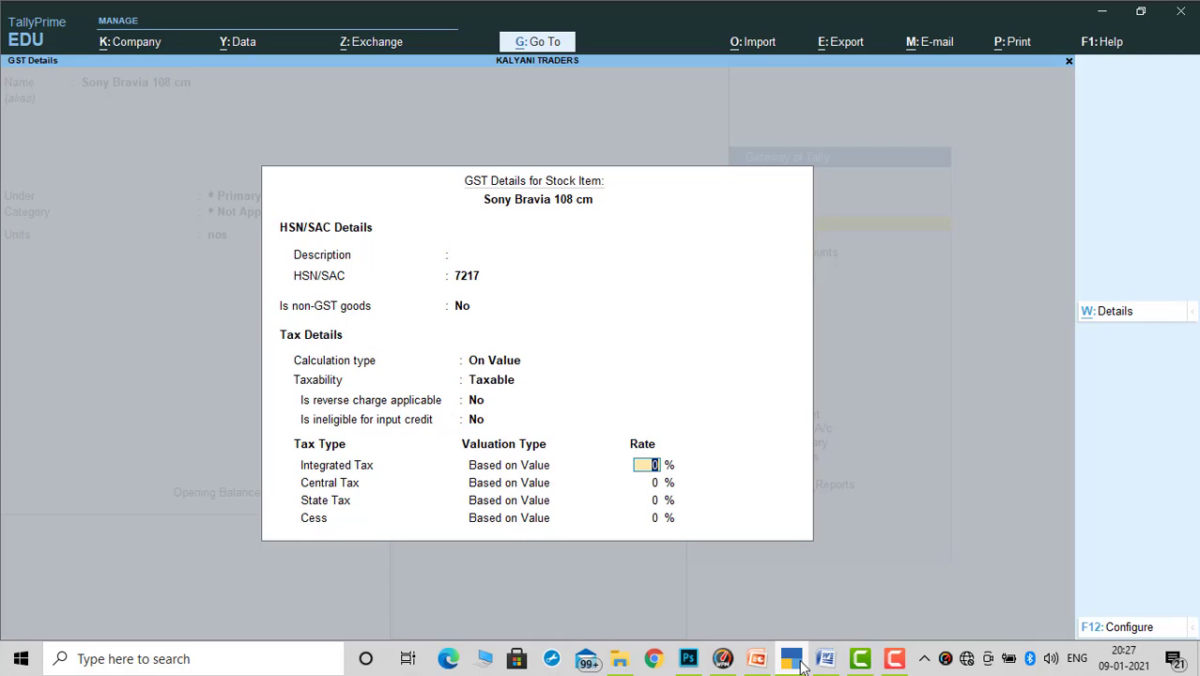
key("Return")
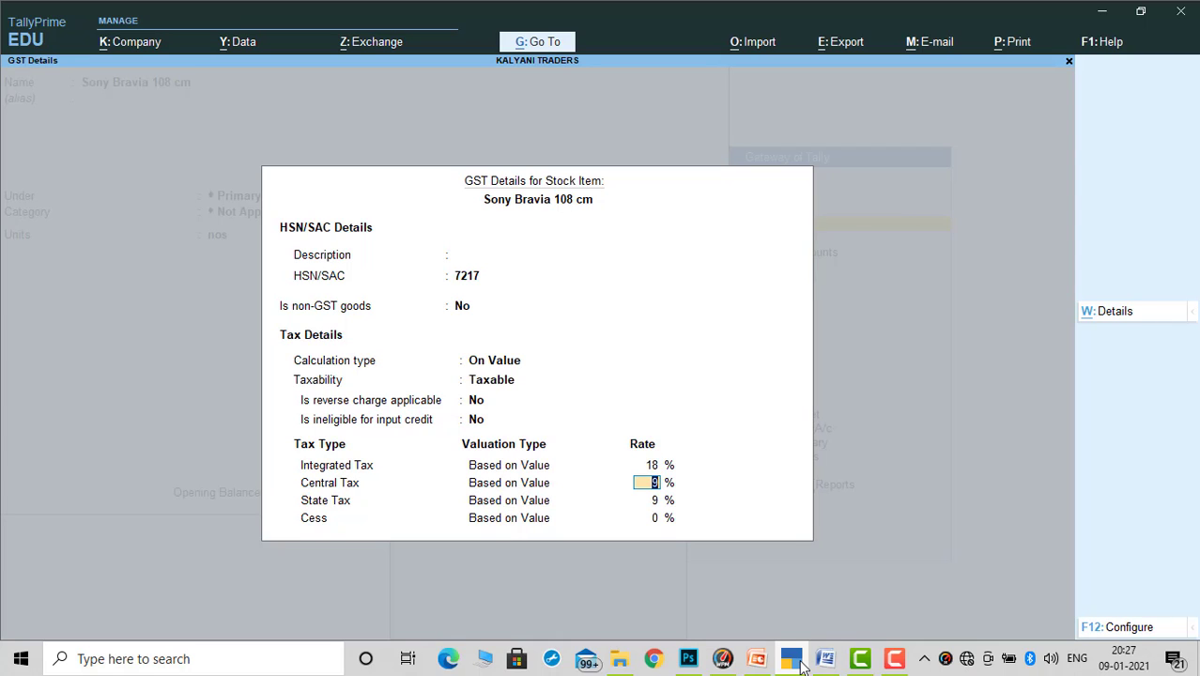
Keep Central Tax and State Tax at 9% and Cess at 0%, then accept the Sony Bravia stock item
key("Return")
key("Return")
key("Return")
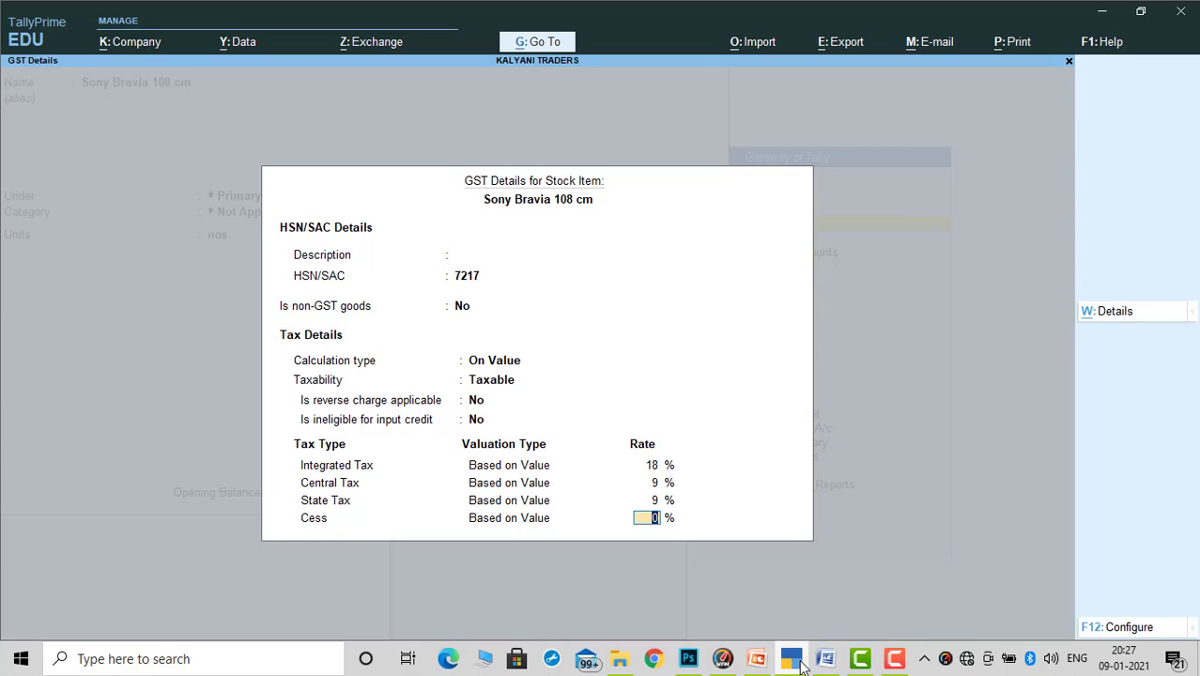
key("Return")
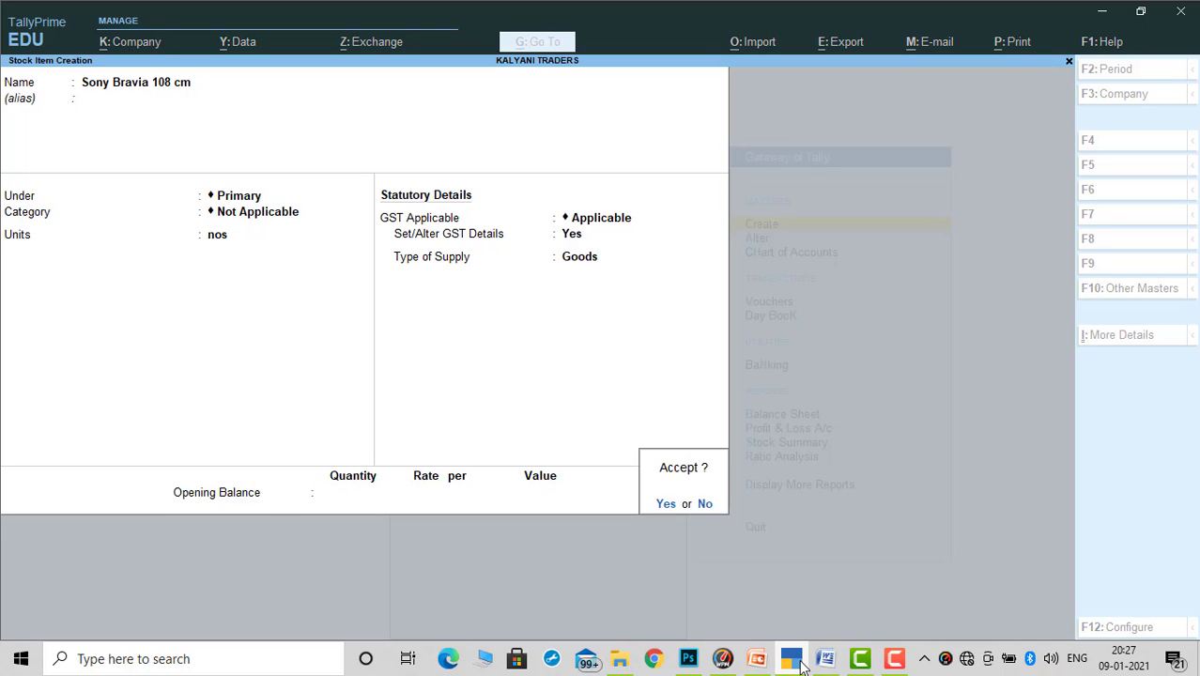
key("y")
Copy Philips 108 cm from the purchase order table in Word as the name of the next stock item
left_click(793, 659)
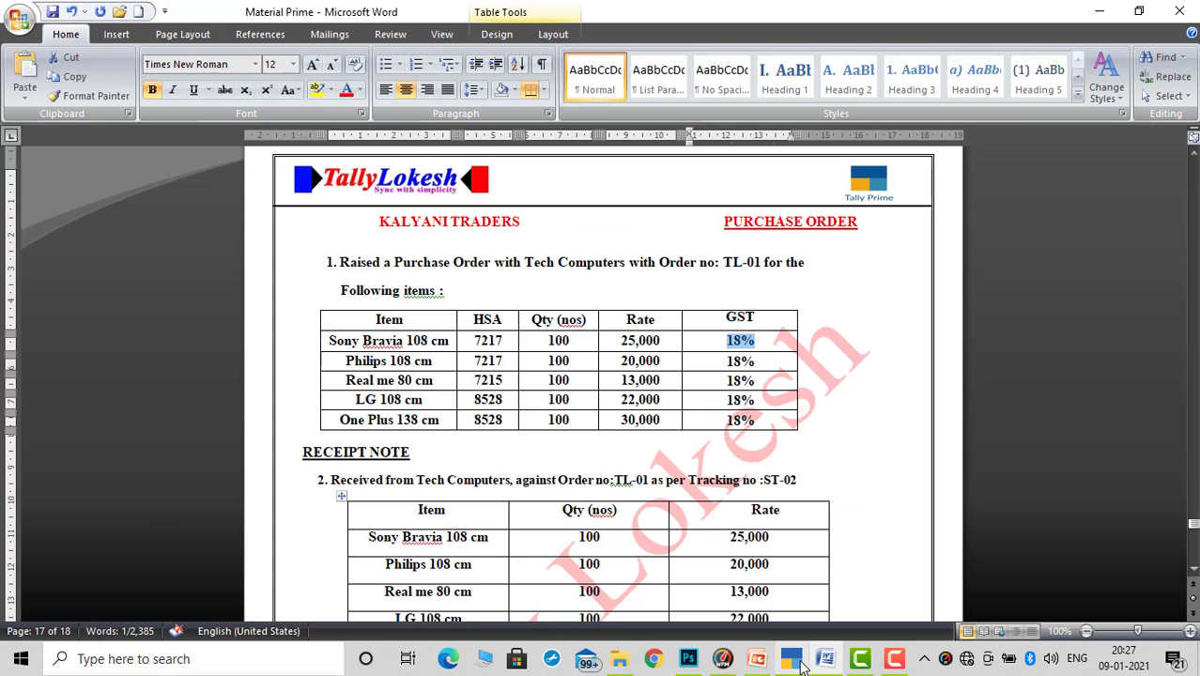
left_click_drag(344, 360, 443, 368)
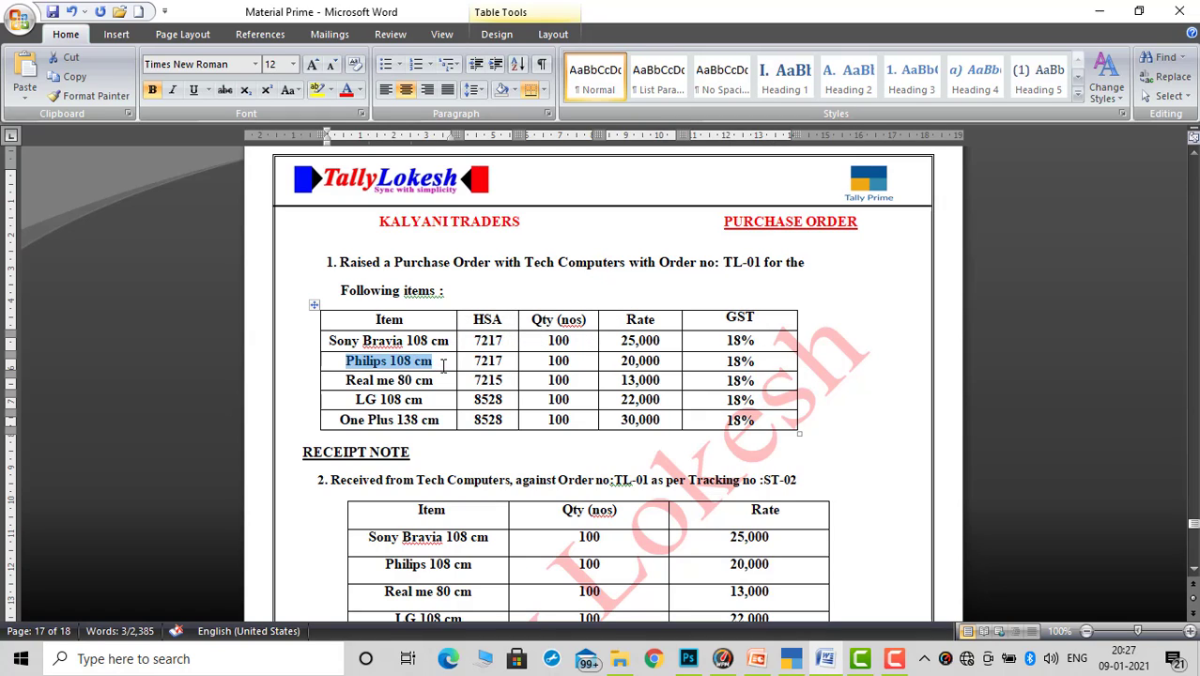
key("ctrl+v")
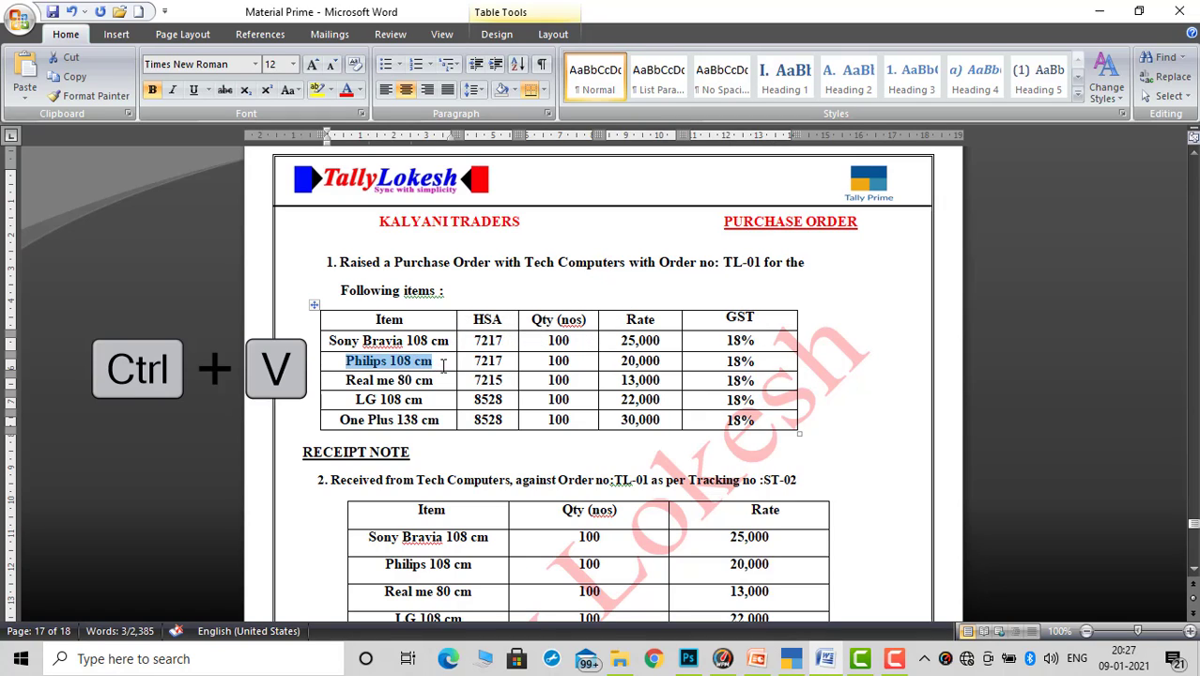
left_click(793, 660)
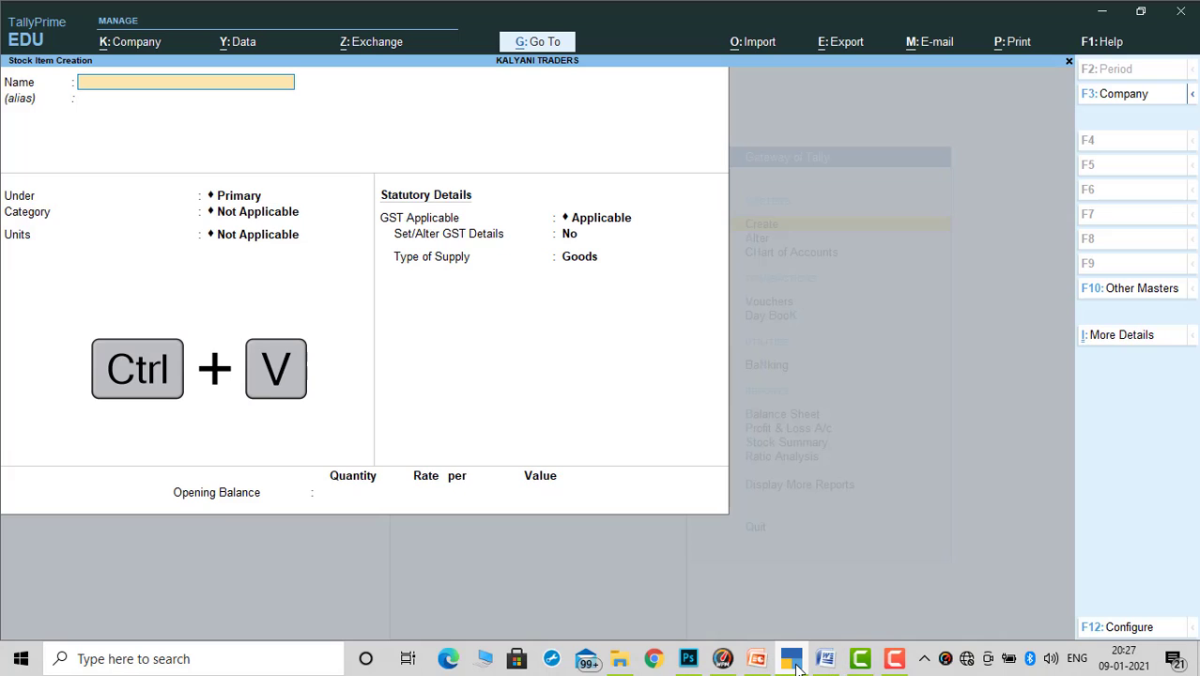
key("ctrl+alt+v")
Keep the Philips item under Primary without a category, set its units to nos, and open its GST details with a blank description
key("Return")
key("Return")
key("Return")
key("Return")
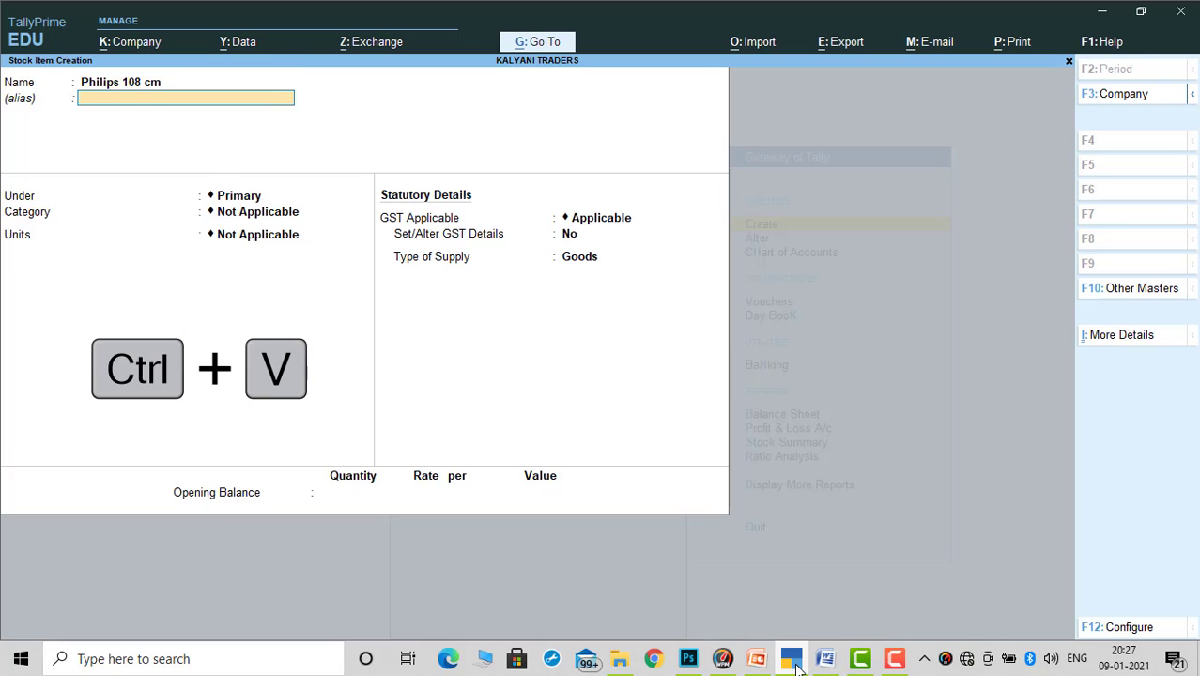
key("Down")
key("Return")
key("Return")
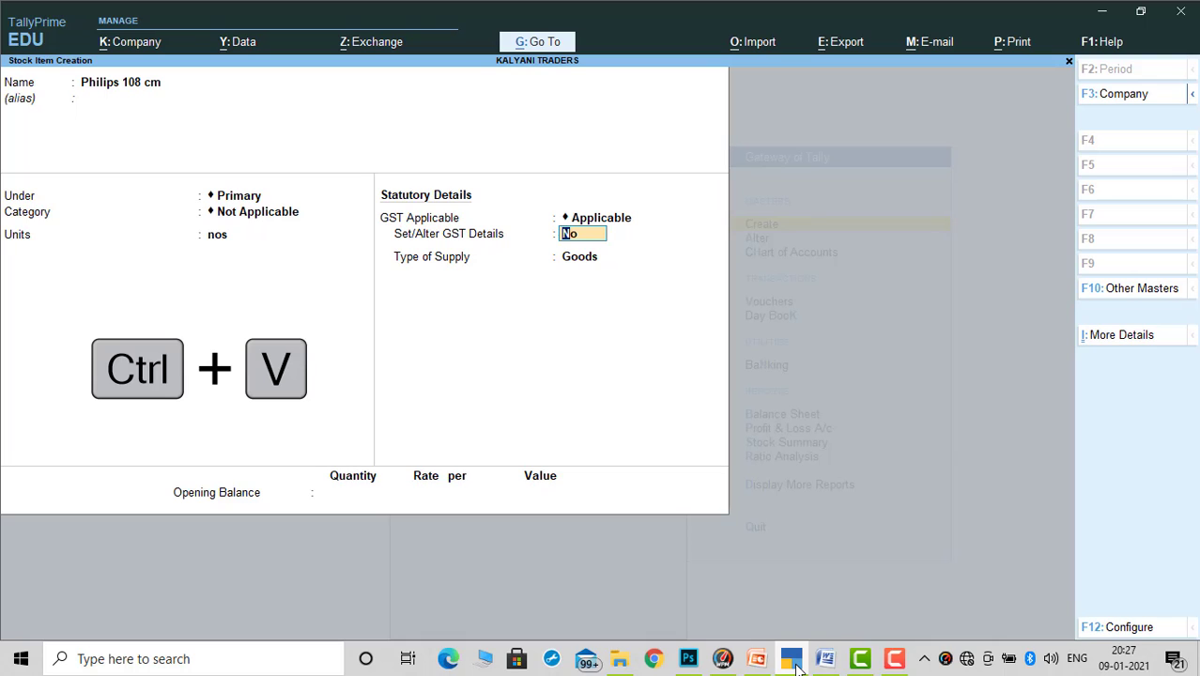
key("y")
key("Return")
Copy the Philips item's HSN code 7217 from the Word table into its HSN/SAC details in TallyPrime
left_click(791, 659)
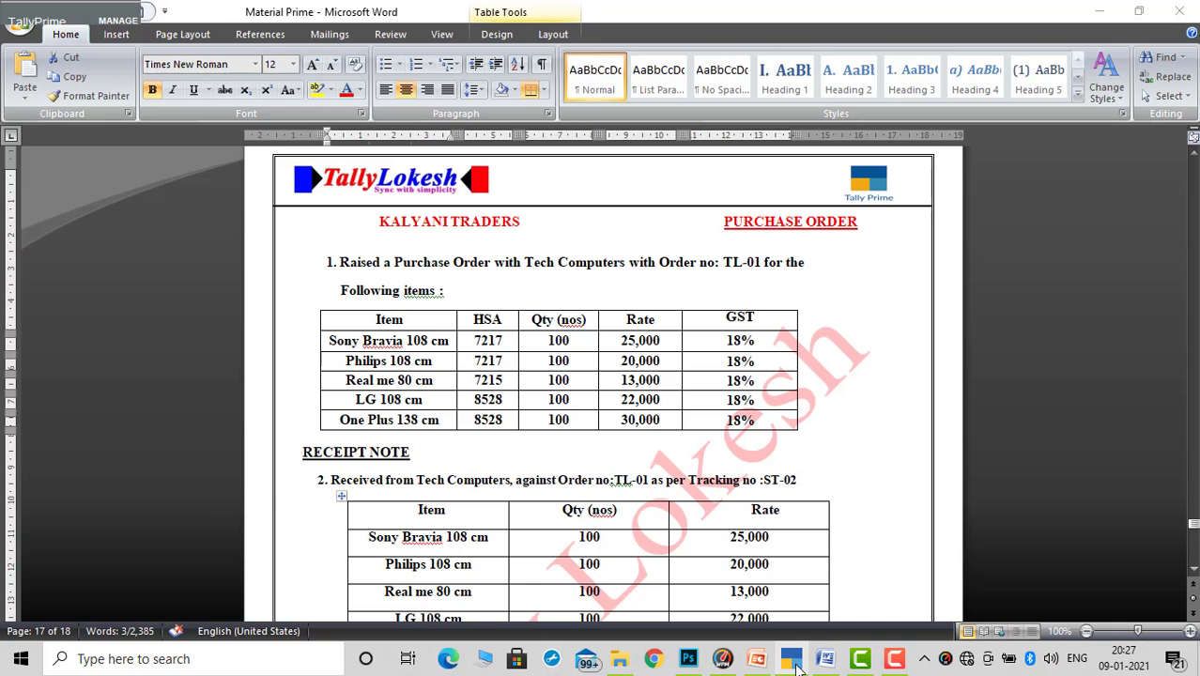
left_click_drag(504, 361, 469, 356)
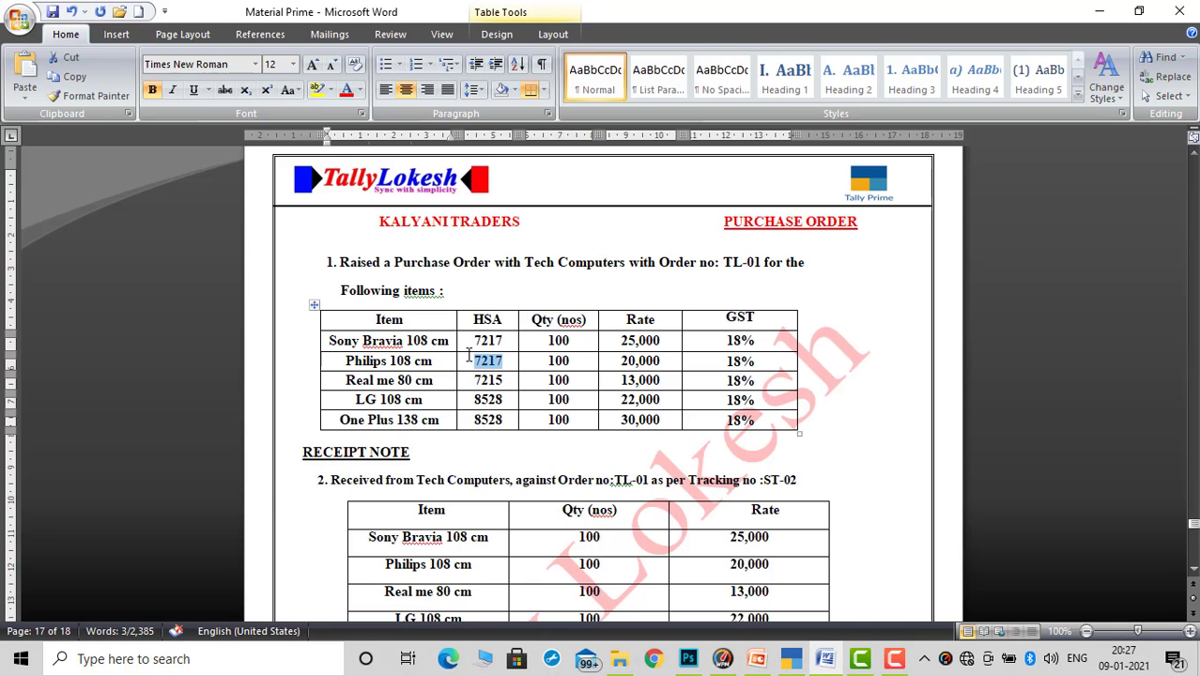
key("alt+Tab")
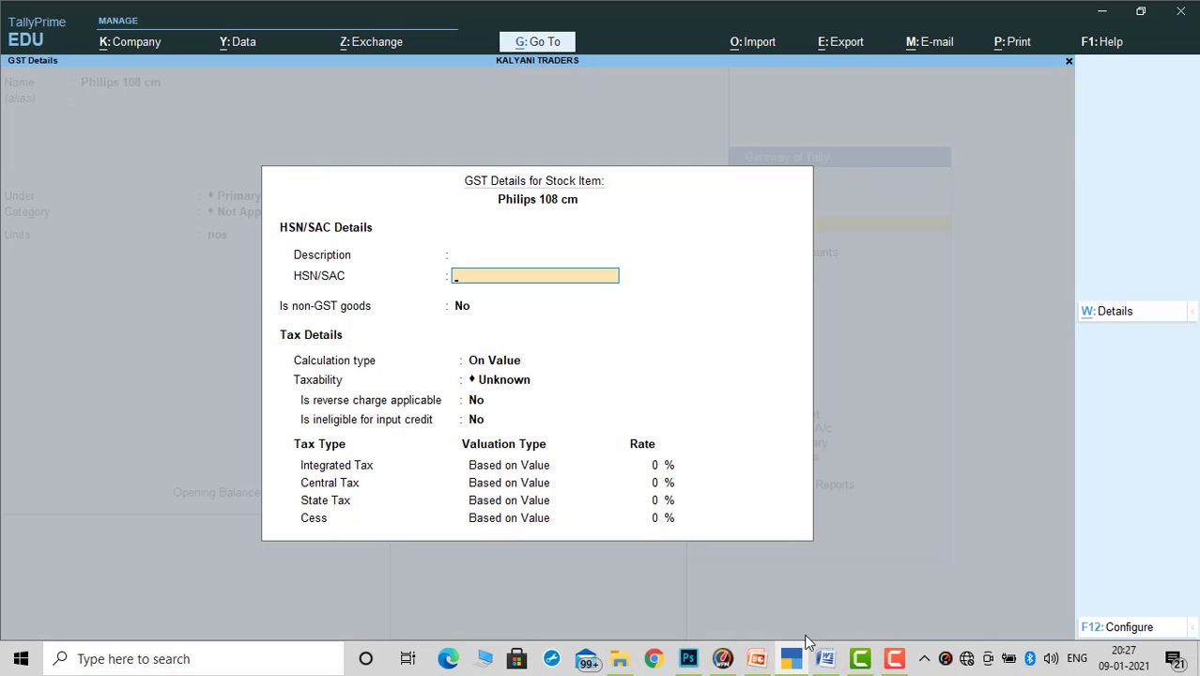
key("ctrl+alt+v")
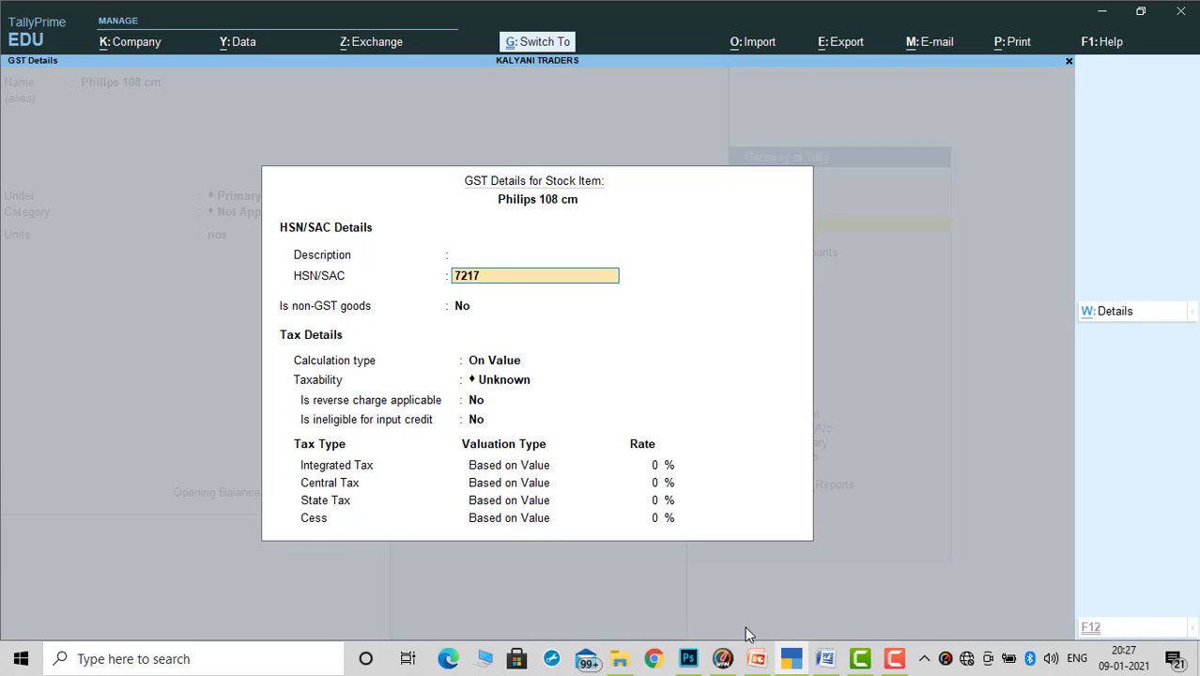
Make the Philips item Taxable with calculation on value, leaving non-GST goods, reverse charge and input credit ineligibility at No
key("Return")
key("Return")
key("Return")
key("Down")
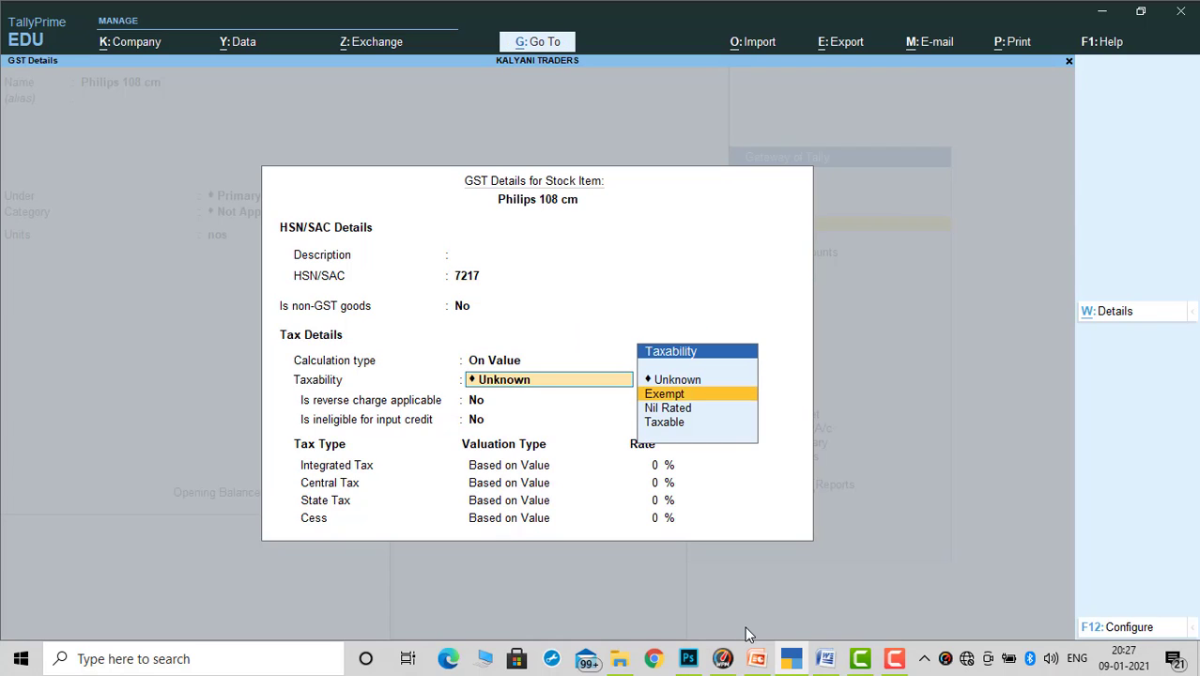
key("Down")
key("Down")
key("Return")
key("Return")
key("Return")
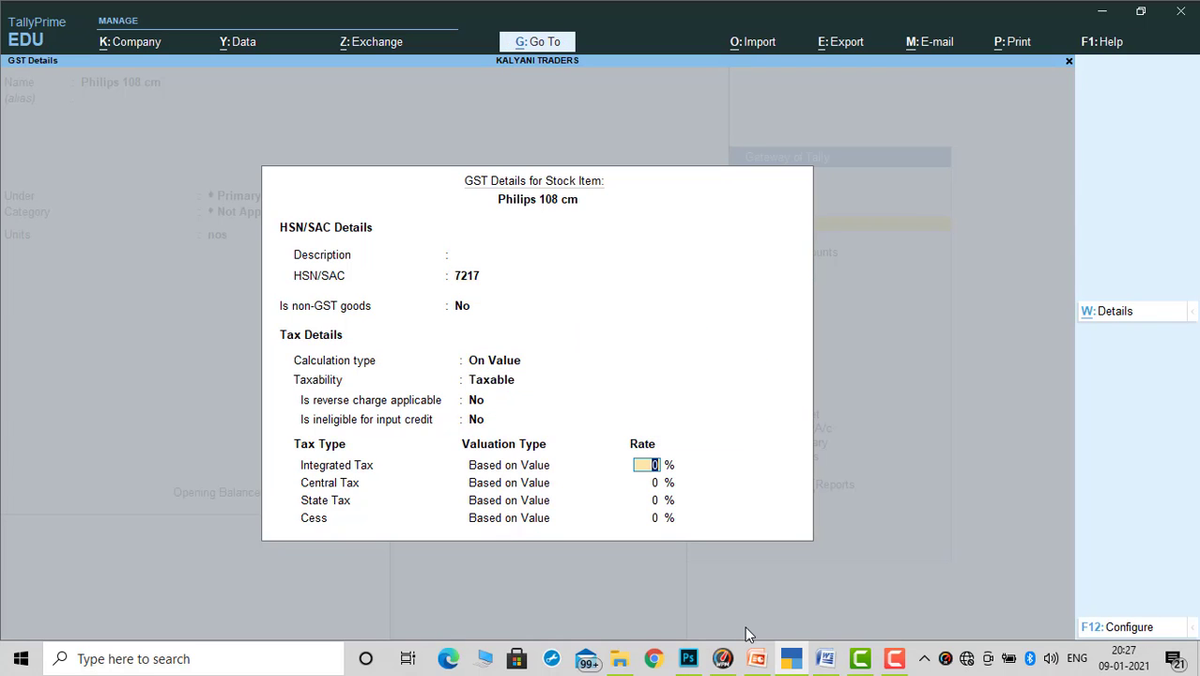
Set the Philips item's Integrated Tax rate to 18% and accept the stock item without an opening balance
type("18")
key("Return")
key("Return")
key("Return")
key("Return")
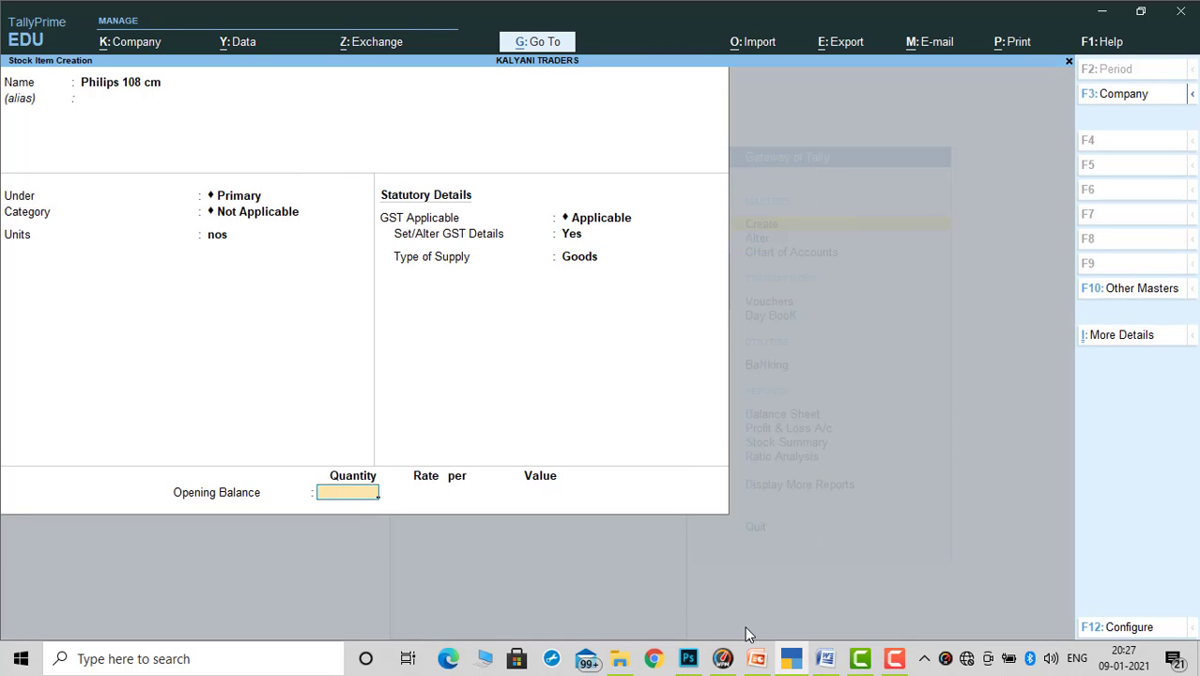
key("Return")
key("Return")
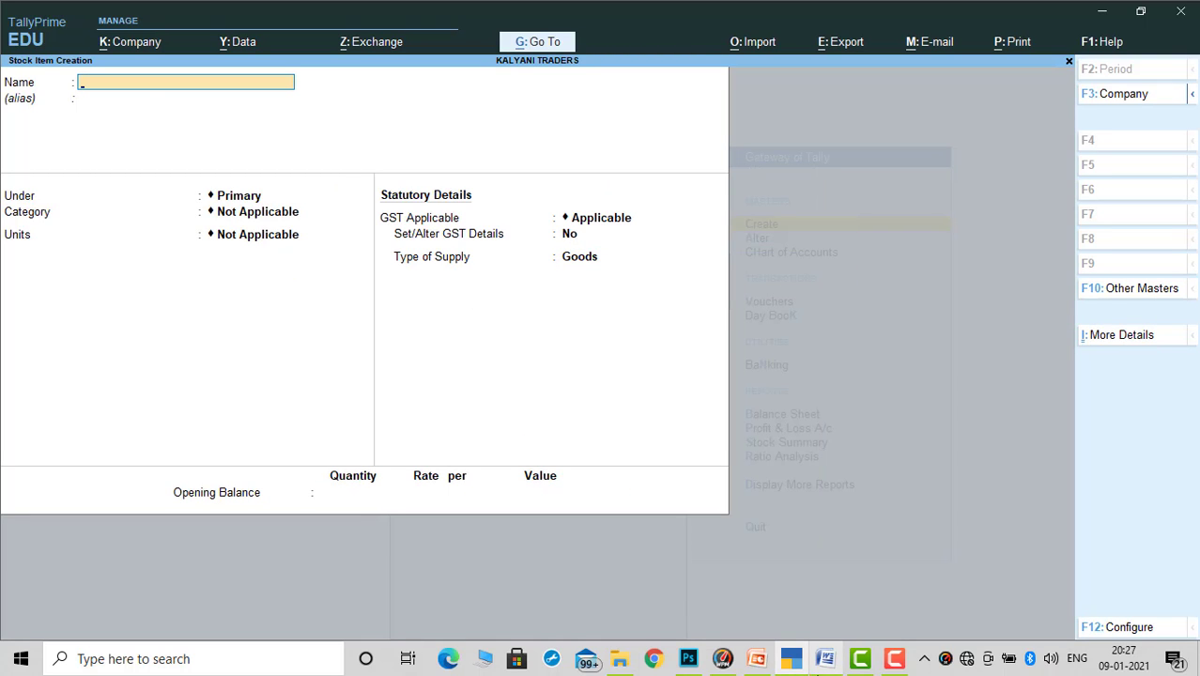
Copy Real me 80 cm from the purchase order table in Word as the name of the next TallyPrime stock item
left_click(824, 658)
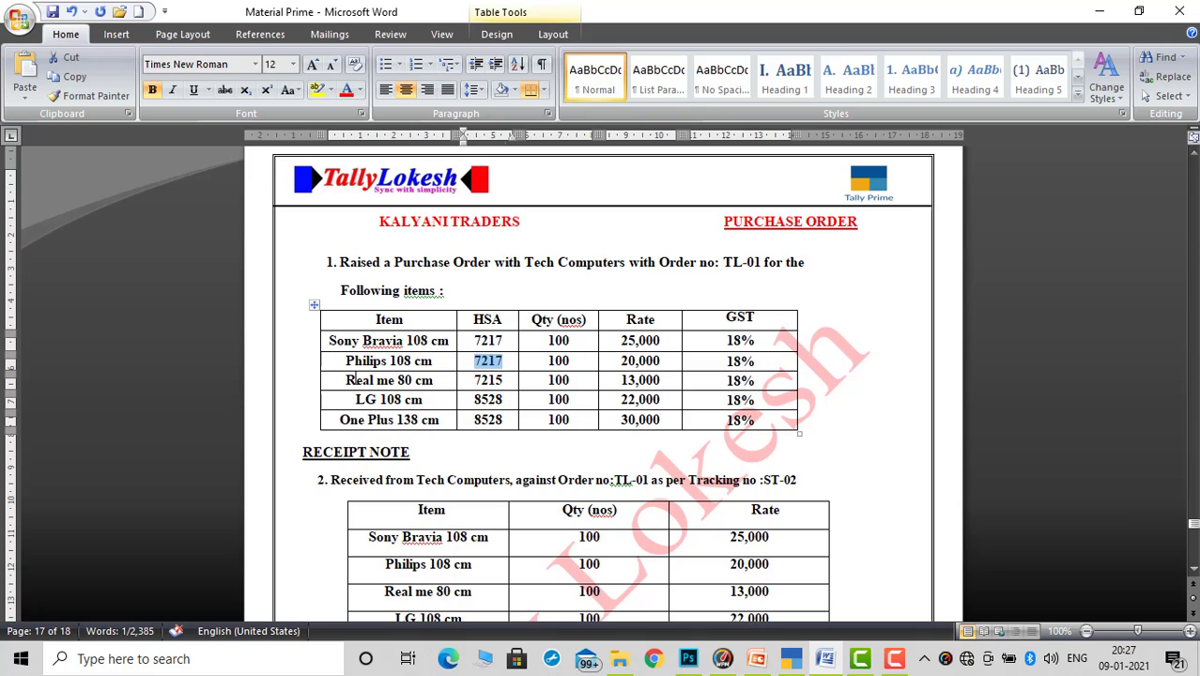
left_click_drag(342, 380, 443, 380)
key("ctrl+c")
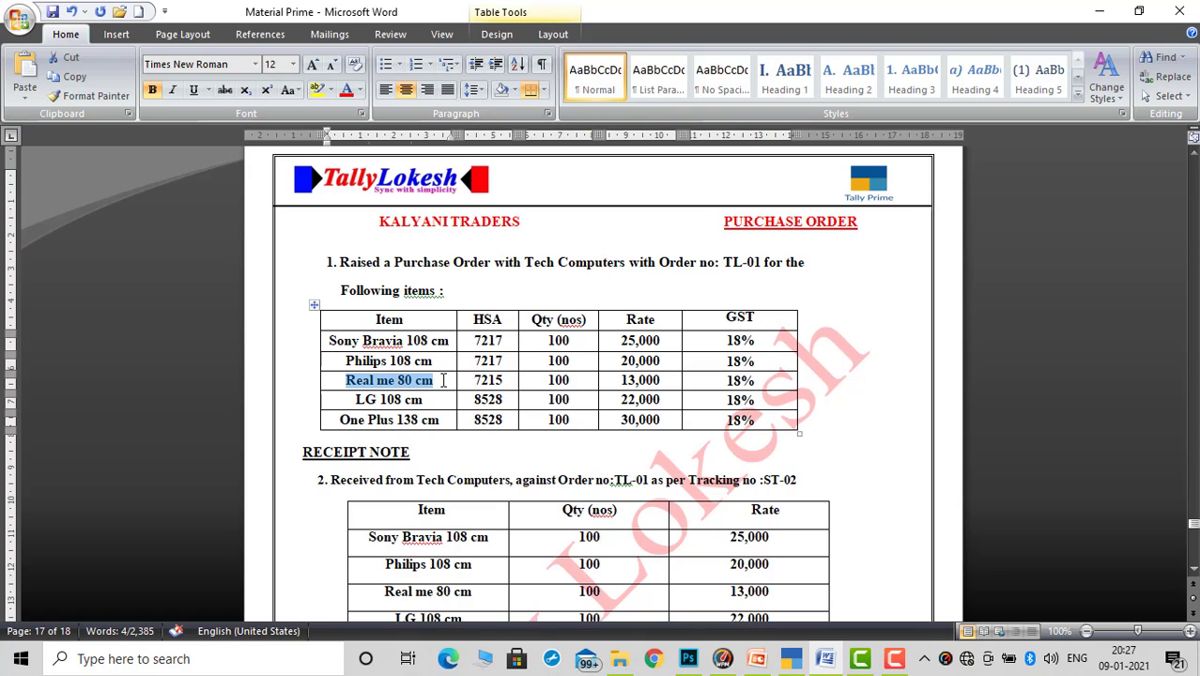
key("alt+Tab")
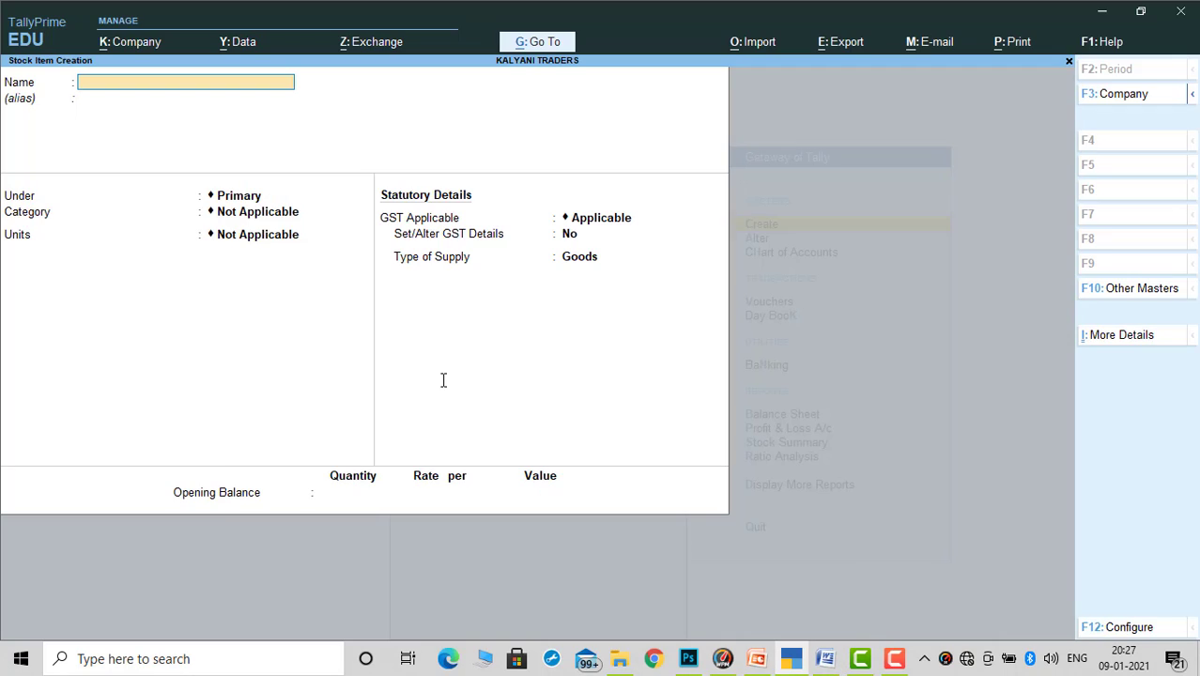
key("ctrl+v")
key("Return")
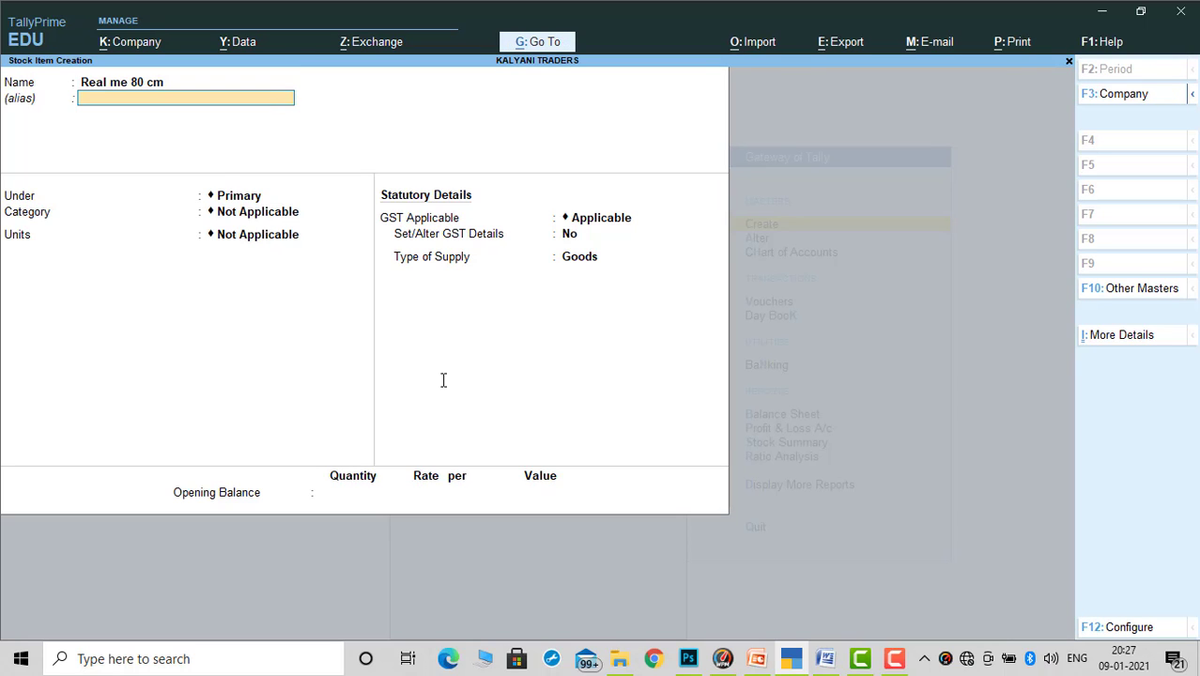
Keep the Real me item under Primary without a category, set its units to nos, and open its GST details with a blank description
key("Return")
key("Return")
key("Return")
key("Down")
key("Return")
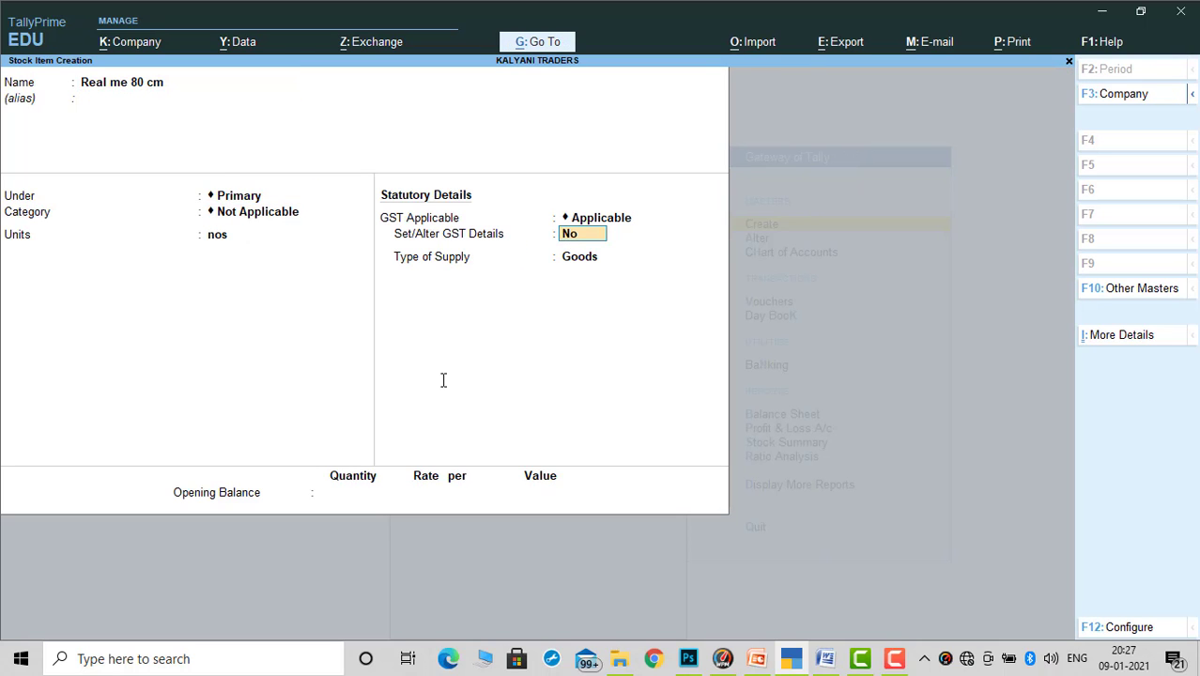
type("y")
key("Return")
key("Return")
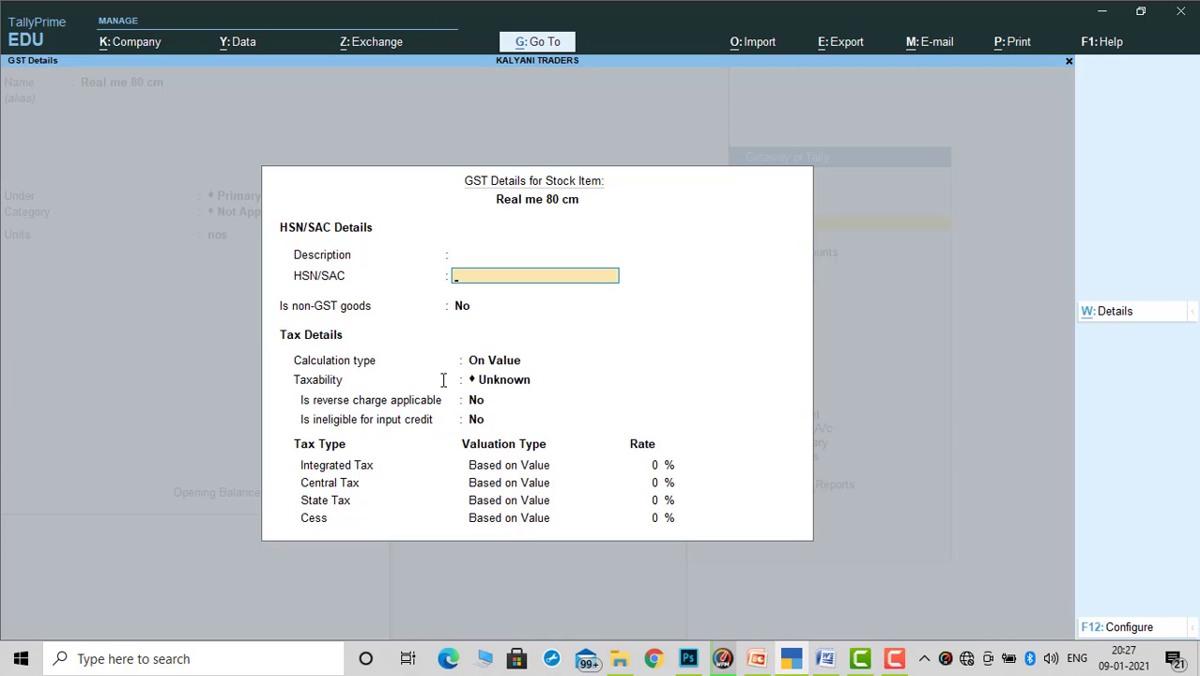
Copy the Real me item's HSN code 7215 from the Word table into its HSN/SAC details in TallyPrime
key("alt+Tab")
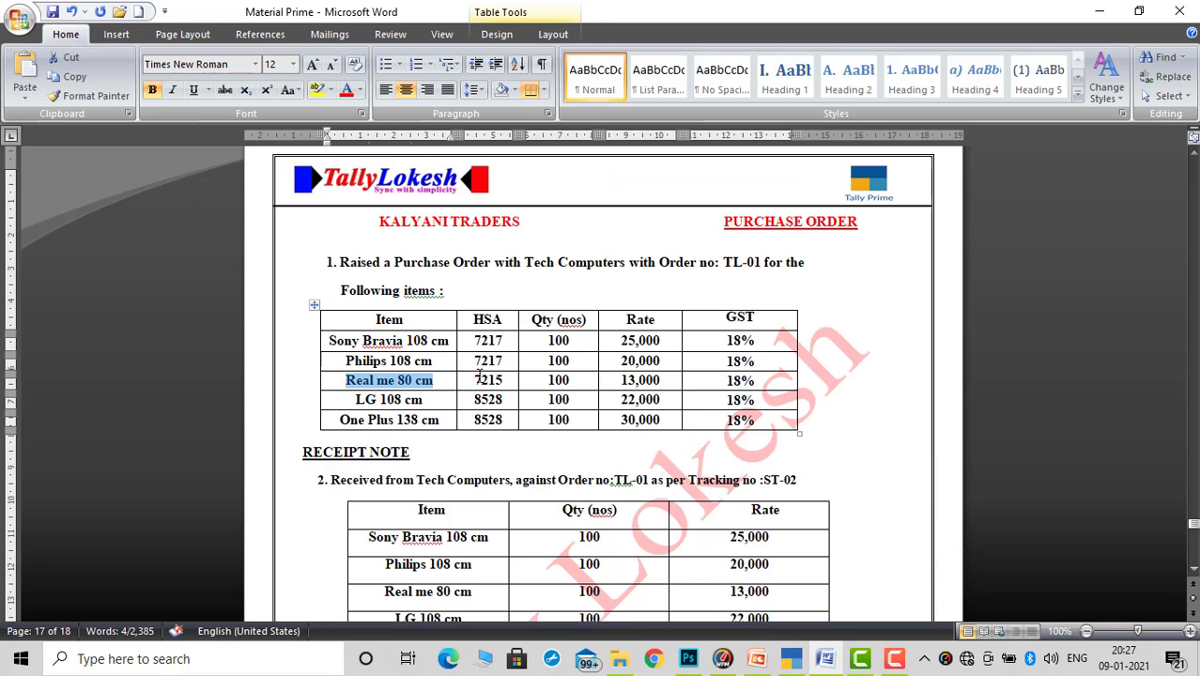
left_click_drag(477, 379, 507, 380)
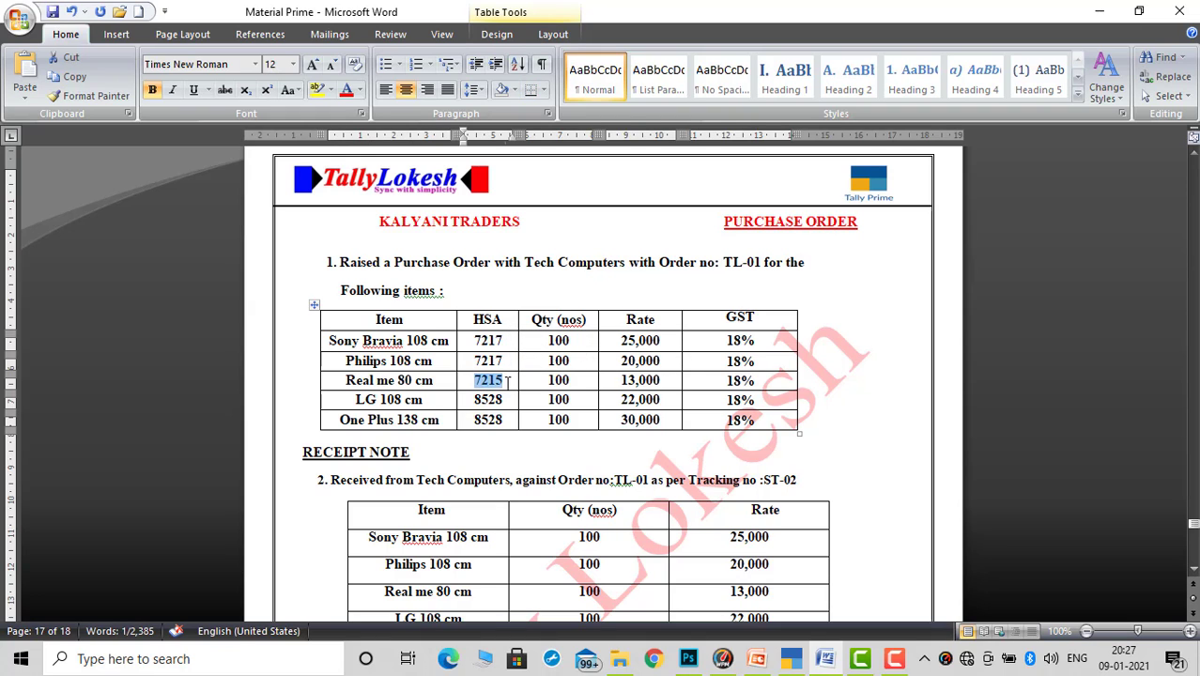
key("alt+Tab")
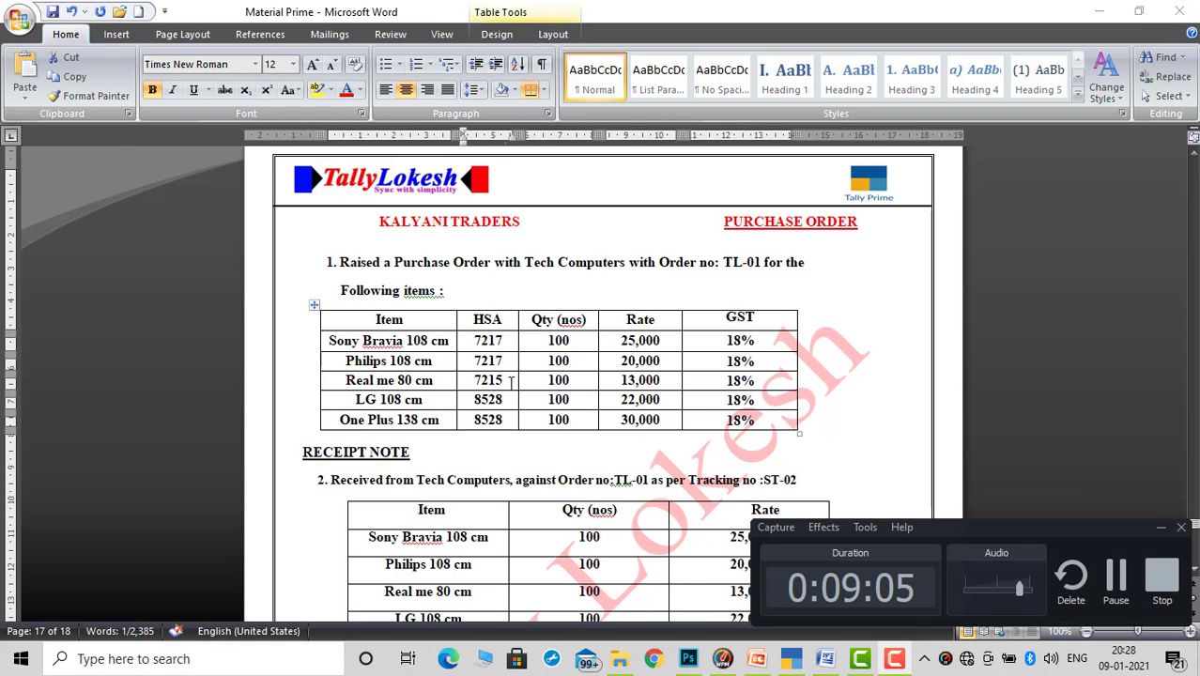
left_click(1159, 527)
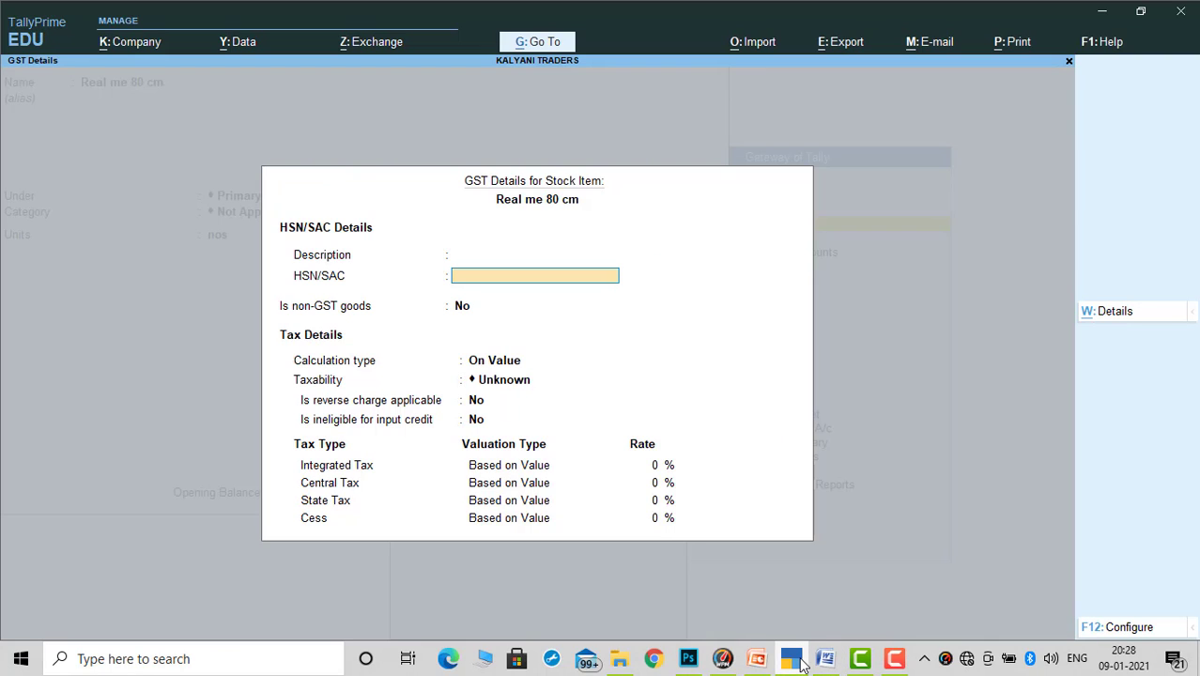
left_click(796, 659)
key("ctrl+alt+v")
key("Return")
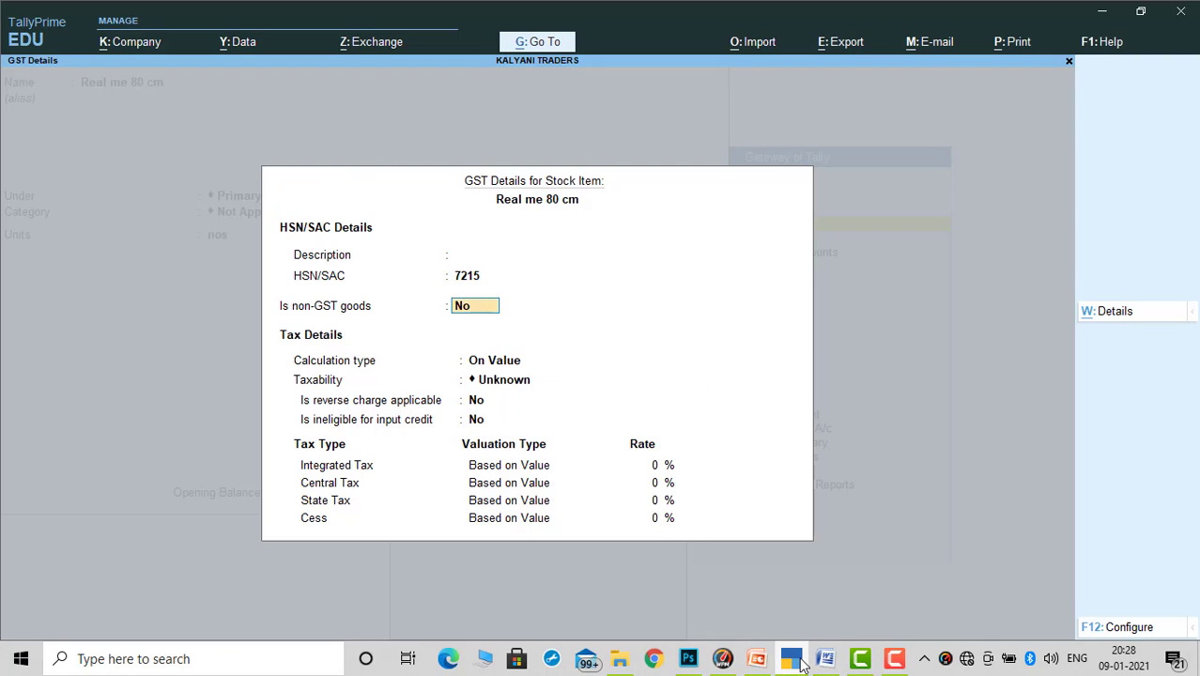
Make the Real me item Taxable with calculation on value, leaving non-GST goods, reverse charge and input credit ineligibility at No
key("Return")
key("Return")
key("Down")
key("Down")
key("Down")
key("Return")
key("Return")
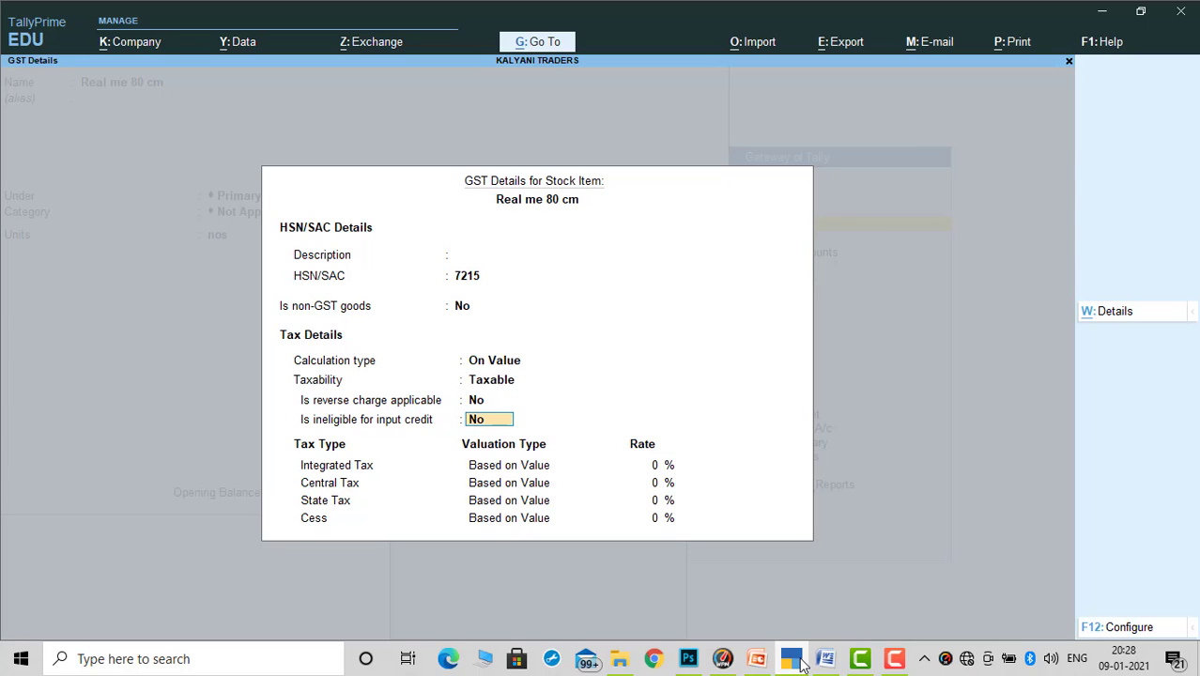
key("Return")
Set the Real me item's Integrated Tax rate to 18%, keep Cess at 0%, and accept the stock item
type("18")
key("Return")
key("Return")
key("Return")
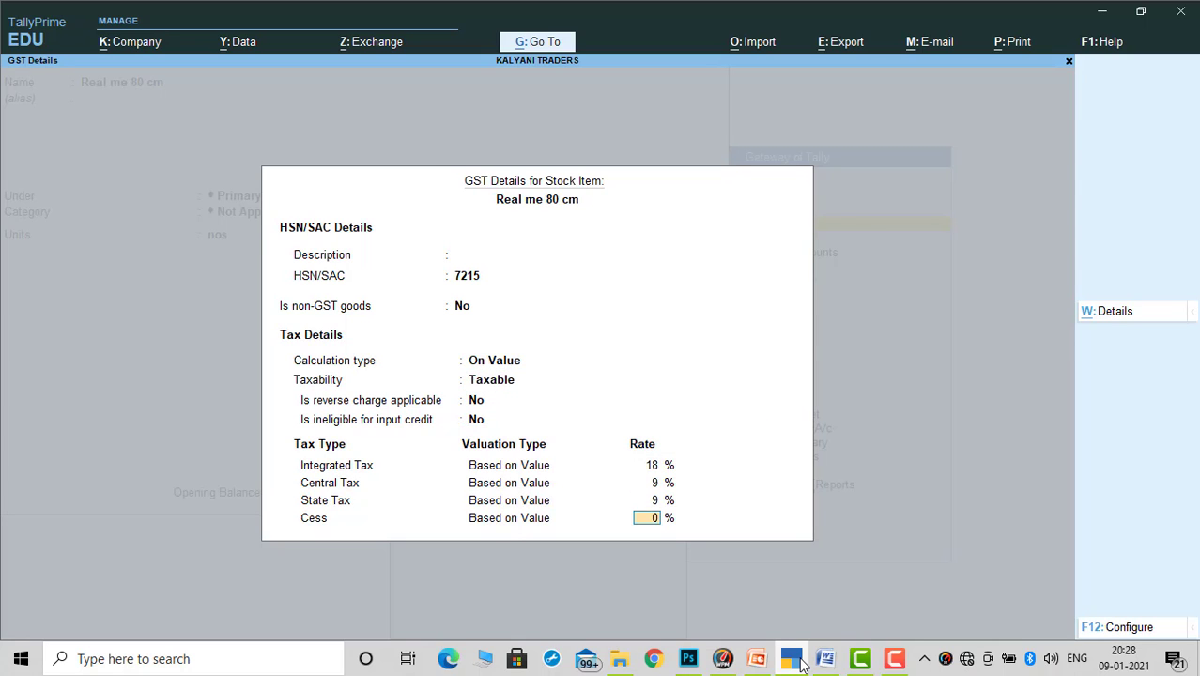
key("Return")
key("Return")
key("Return")
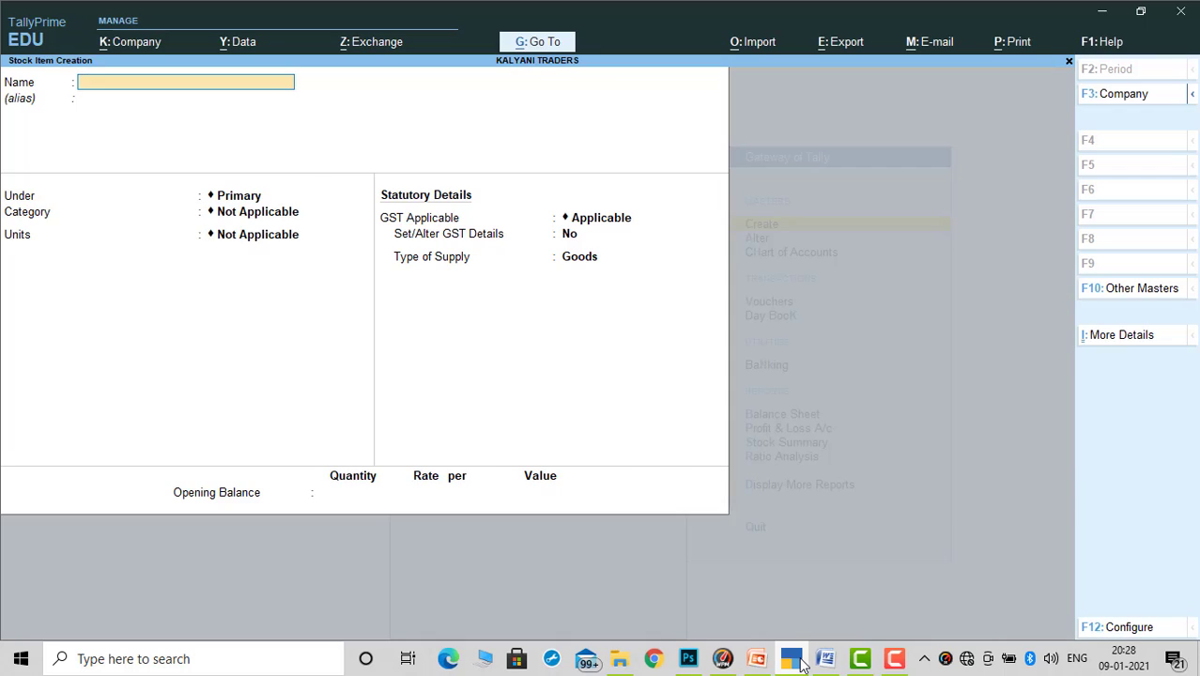
Copy LG 108 cm from the purchase order table in Word as the name of the next TallyPrime stock item
left_click(825, 658)
left_click_drag(355, 398, 434, 398)
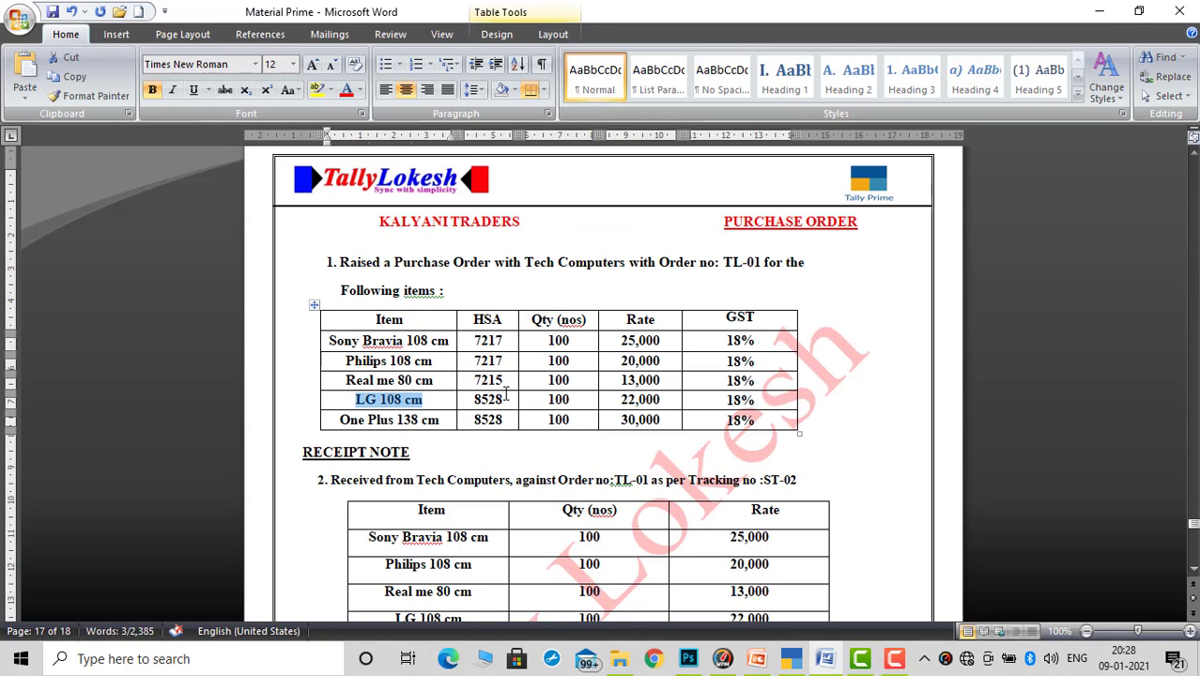
left_click(797, 665)
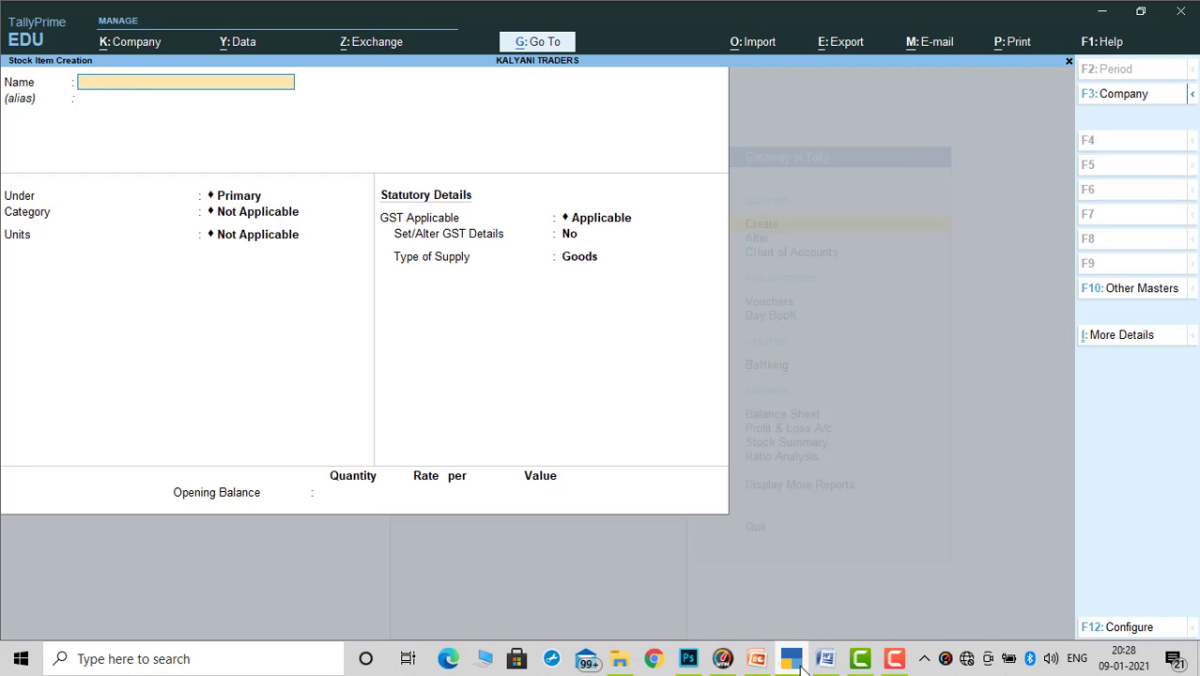
key("ctrl+alt+v")
key("Return")
Keep the LG item under Primary without a category, set its units to nos, and open its GST details with a blank description
key("Return")
key("Return")
key("Return")
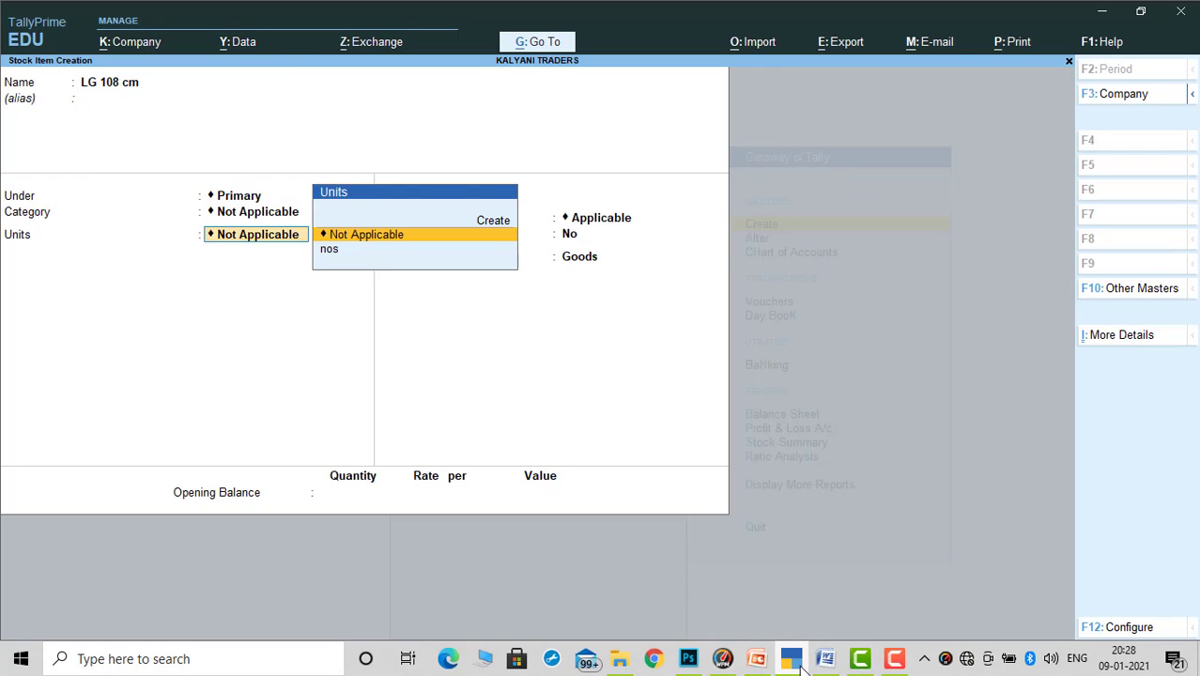
key("Down")
key("Return")
key("Return")
key("y")
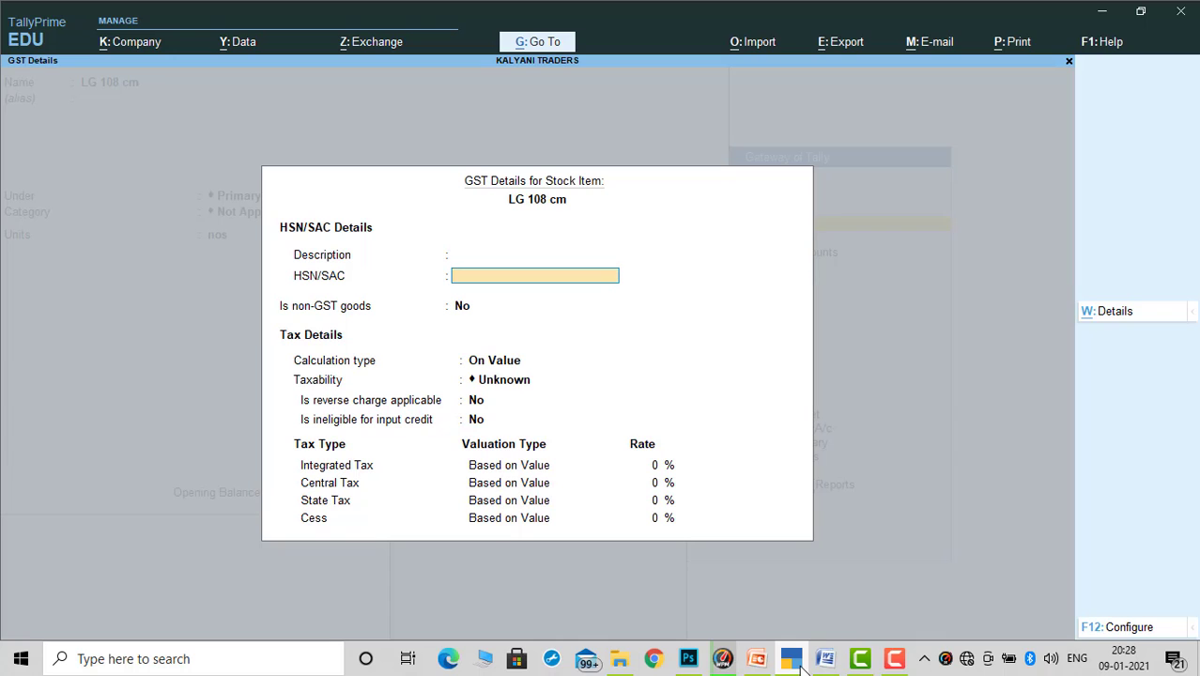
Copy the LG item's HSN code 8528 from the Word table into its HSN/SAC details in TallyPrime
left_click(799, 665)
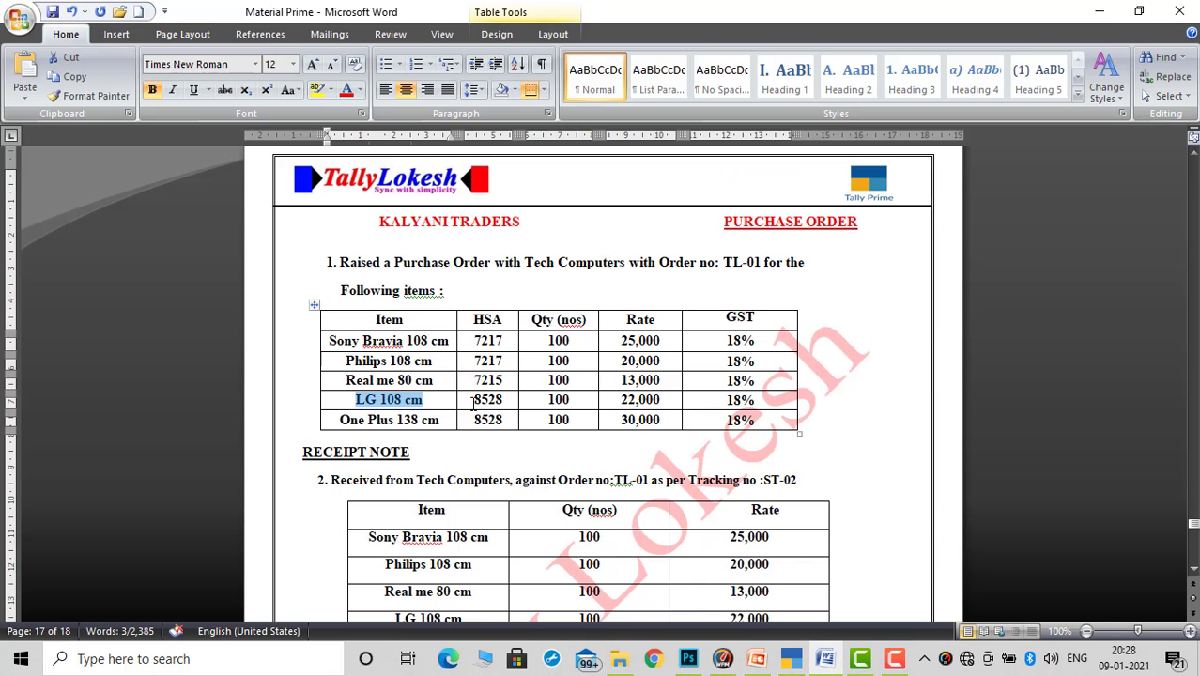
left_click_drag(473, 403, 516, 401)
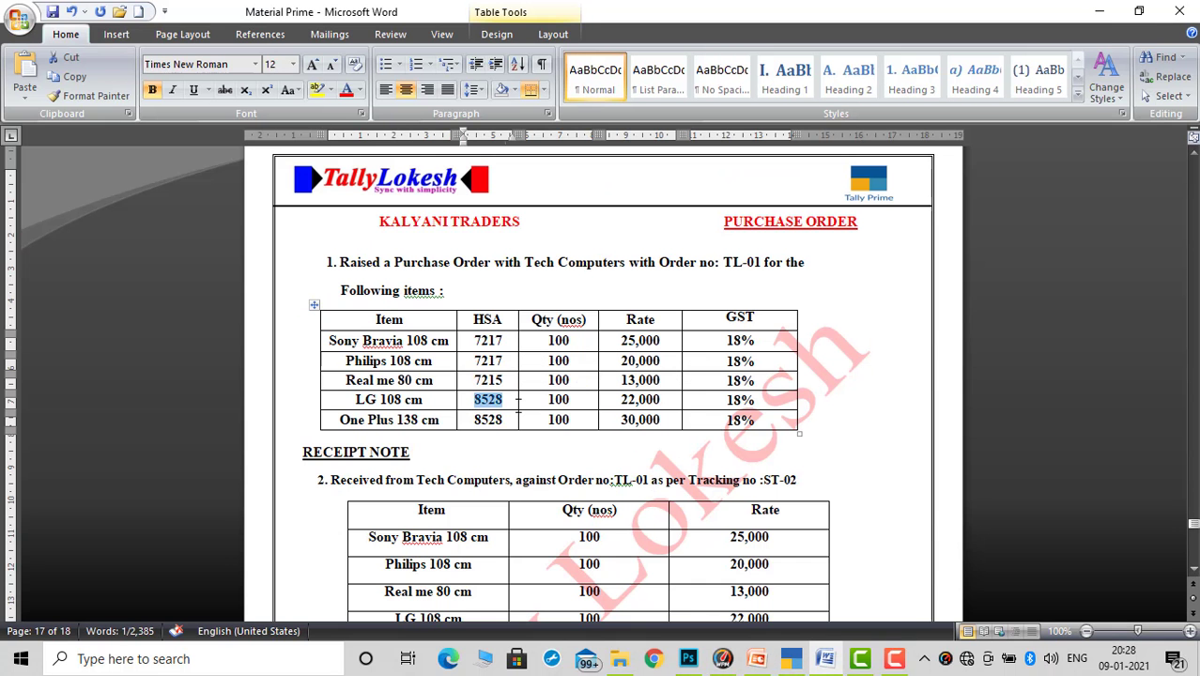
left_click(791, 660)
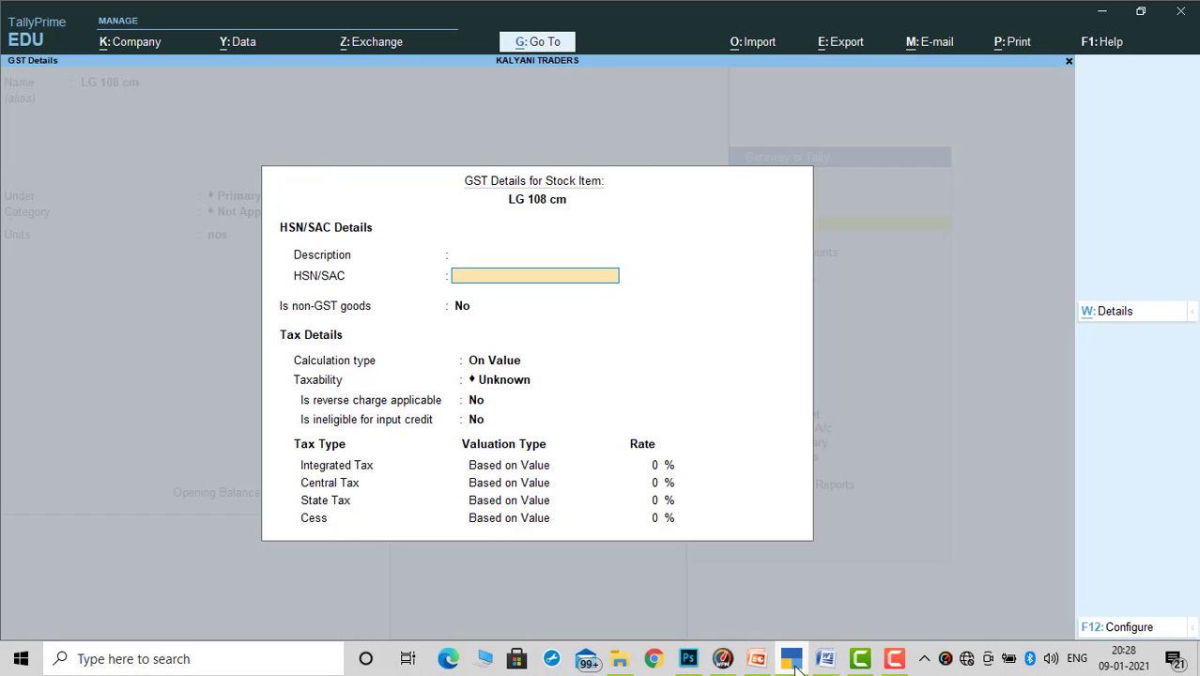
key("ctrl+alt+v")
Make the LG item Taxable with calculation on value, leaving non-GST goods, reverse charge and input credit ineligibility at No
key("Return")
key("Return")
key("Down")
key("Down")
key("Down")
key("Return")
key("Return")
key("Return")
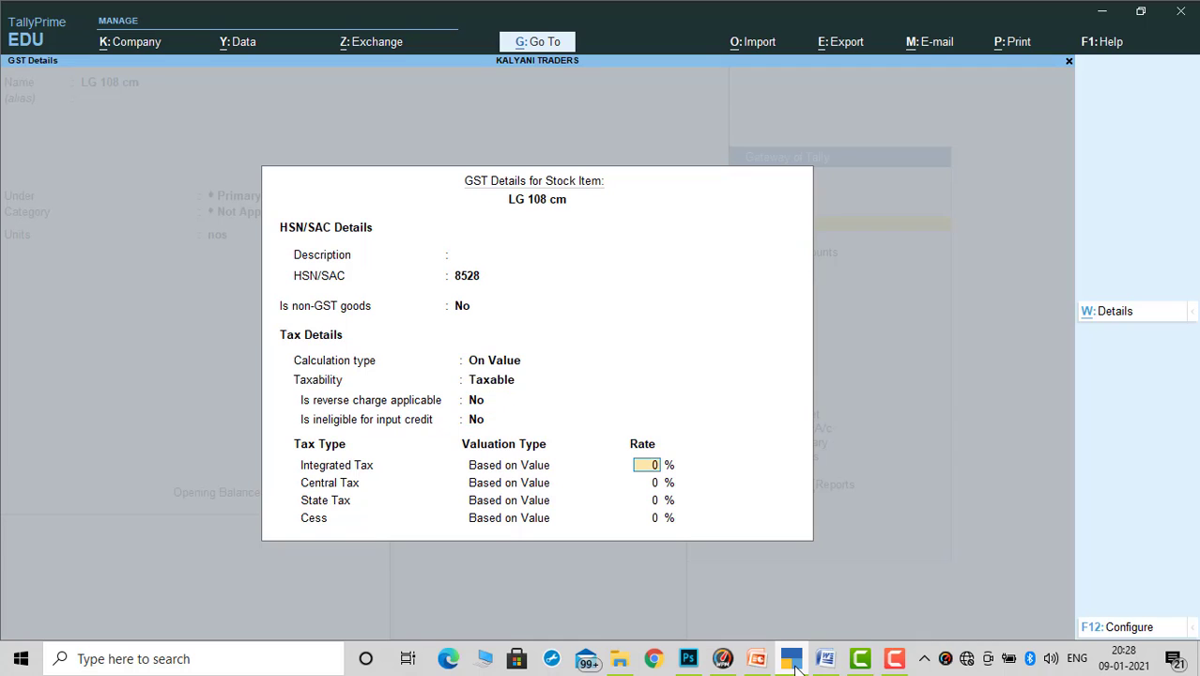
Set the LG item's Integrated Tax rate to 18%, keep Cess at 0%, and accept the stock item
key("Return")
key("Return")
key("Return")
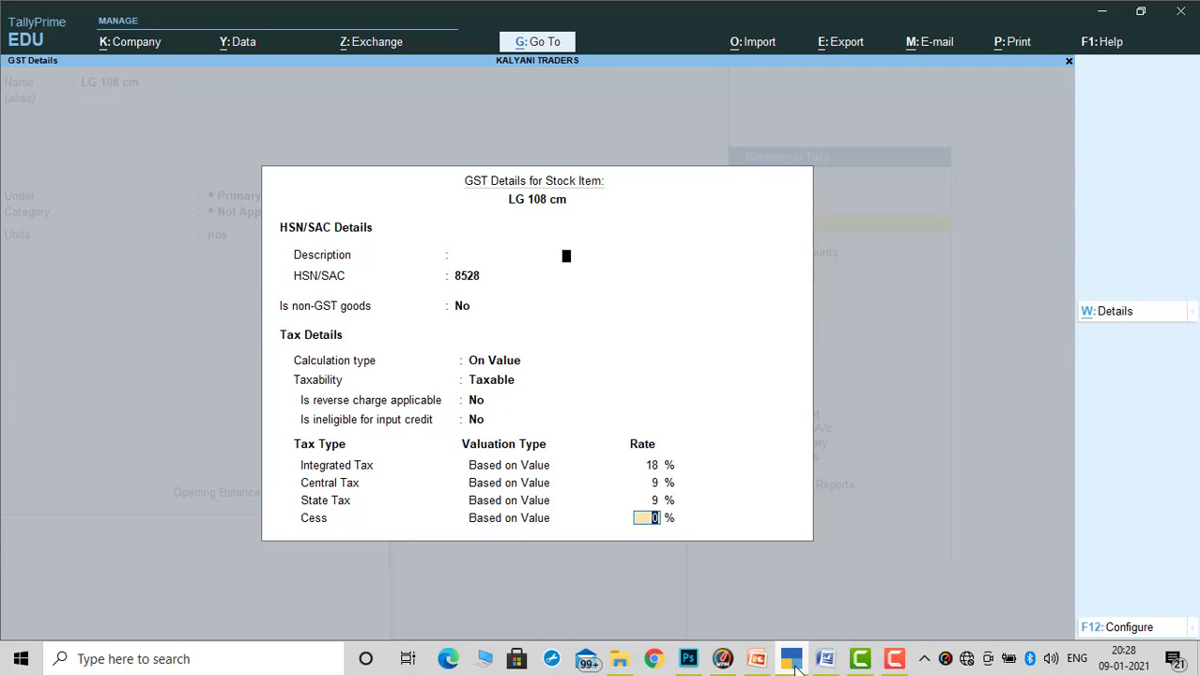
key("Return")
key("Return")
key("Return")
Copy One Plus 138 cm from the purchase order table in Word as the name of the next TallyPrime stock item
left_click(825, 658)
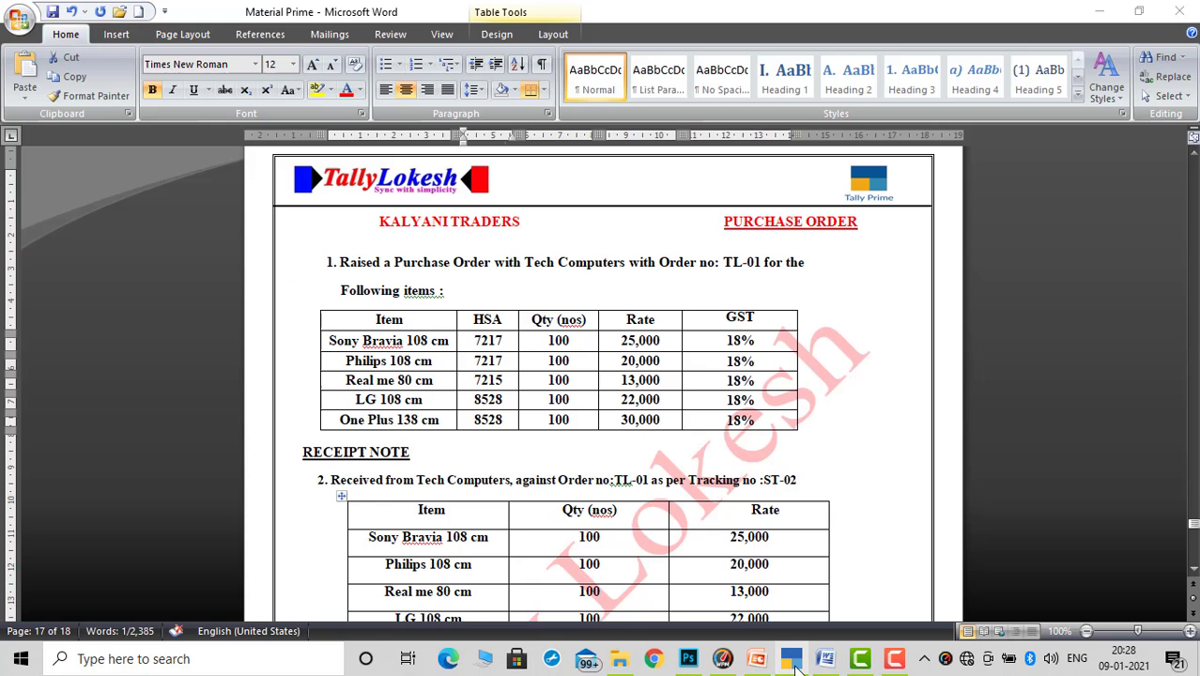
left_click_drag(338, 419, 450, 427)
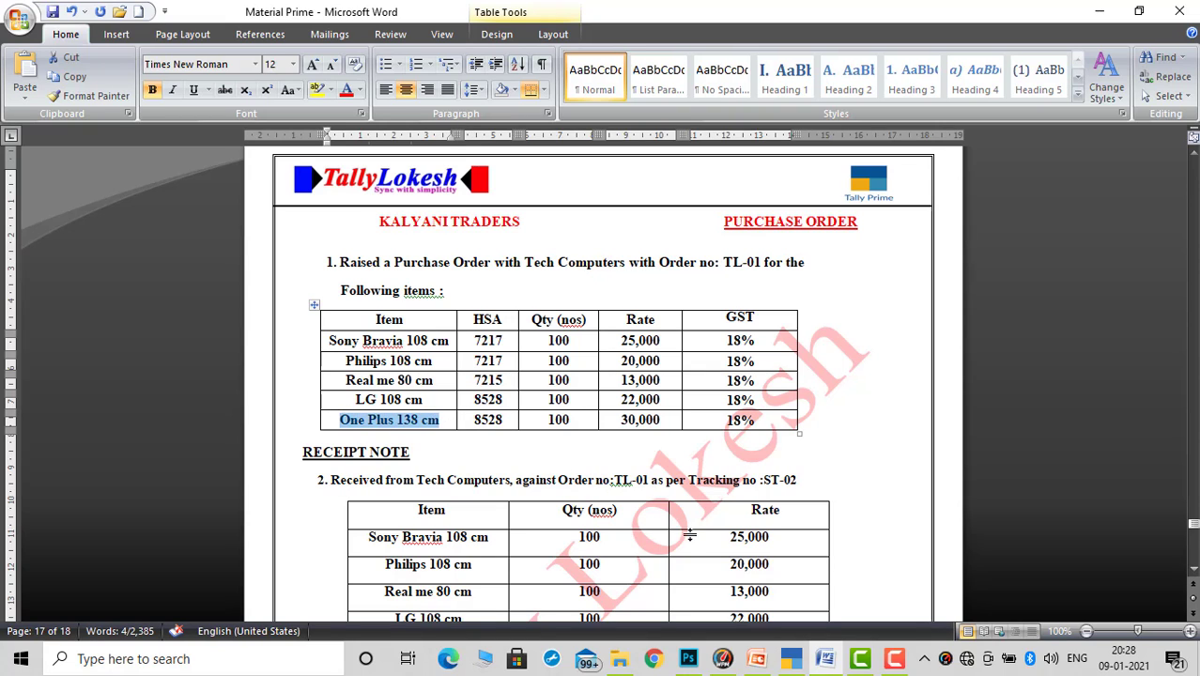
left_click(787, 660)
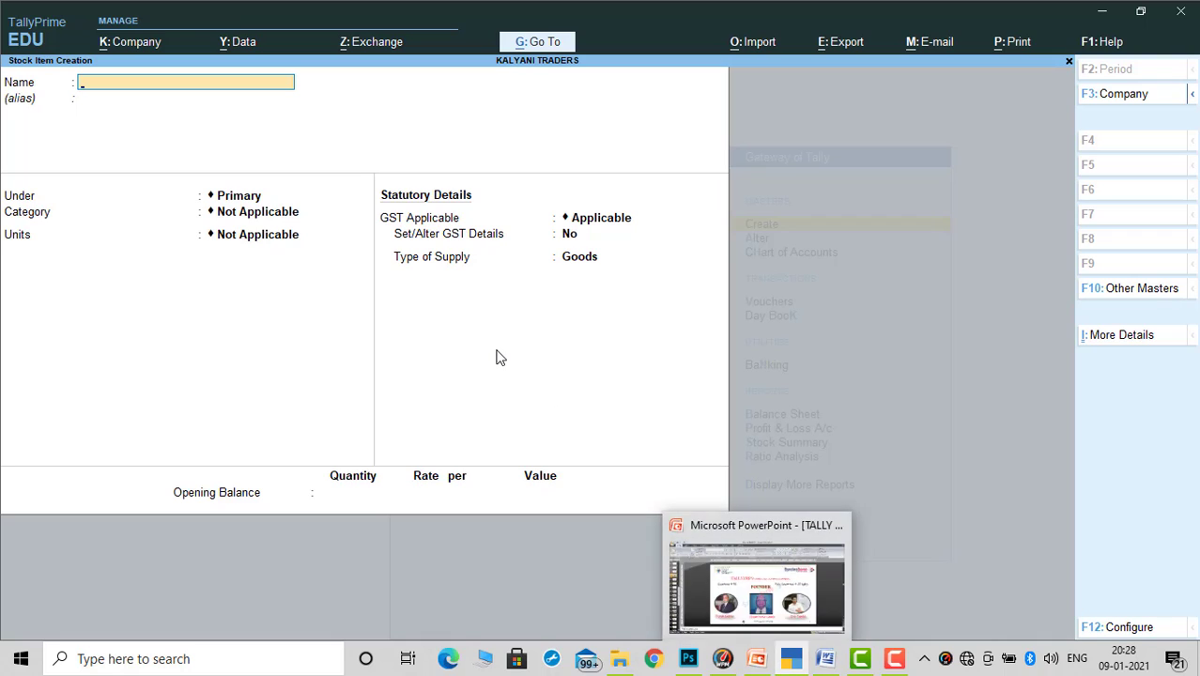
key("ctrl+alt+v")
key("Return")
Keep the One Plus item under Primary without a category, set its units to nos, and open its GST details with a blank description
key("Return")
key("Return")
key("Return")
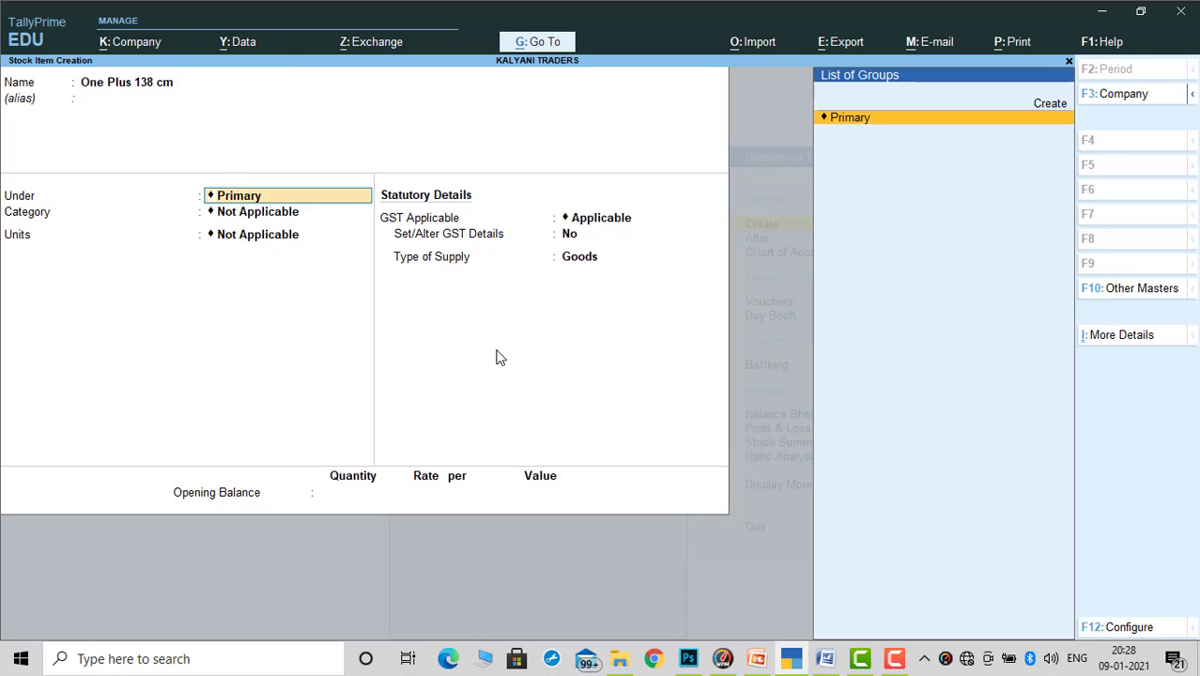
key("Down")
key("Return")
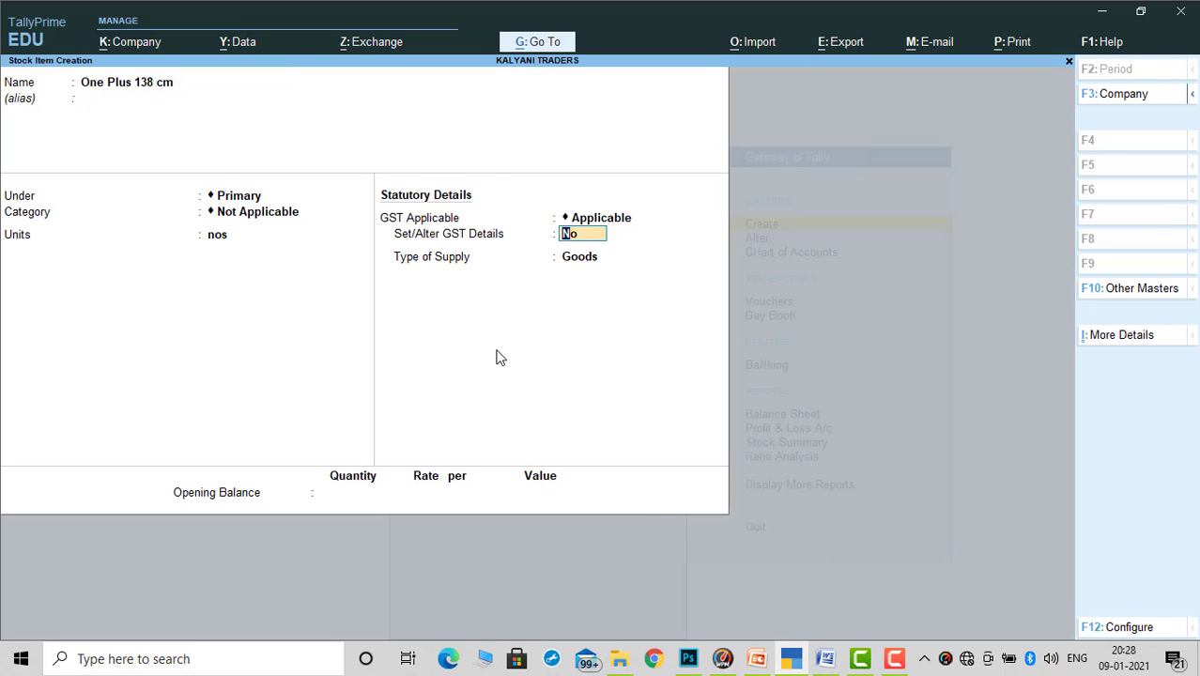
key("y")
key("Return")
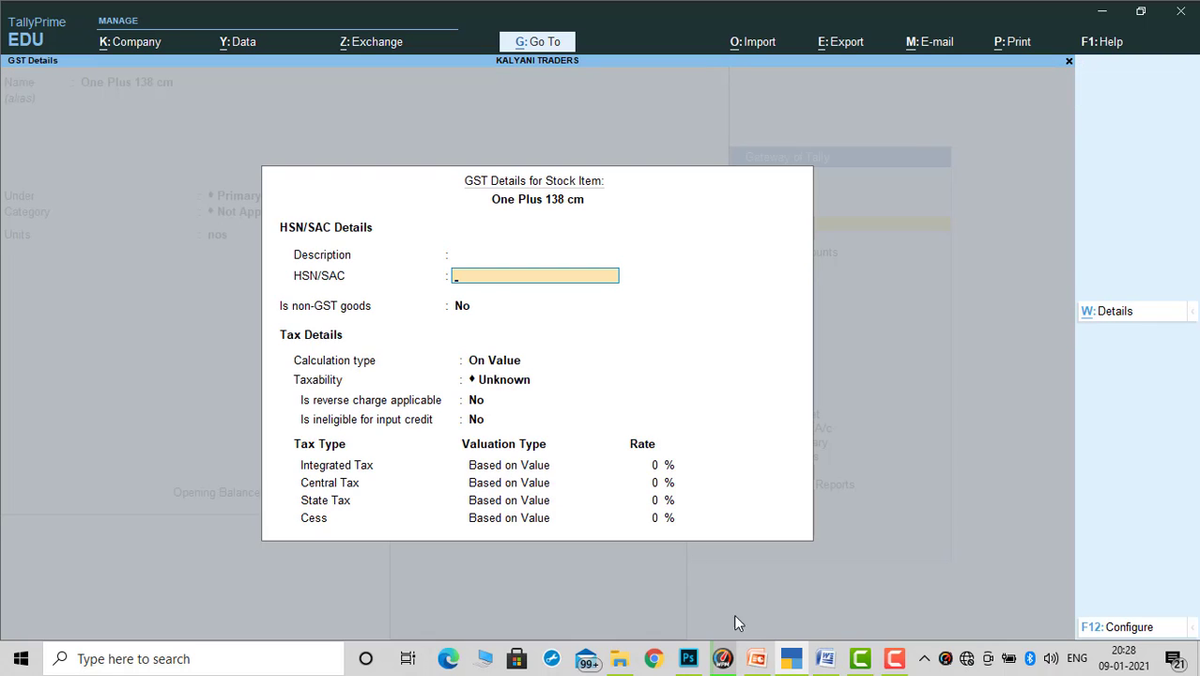
Copy the HSA code 8528 from the One Plus 138 cm row in Word into the TallyPrime item's HSN/SAC field
left_click(825, 659)
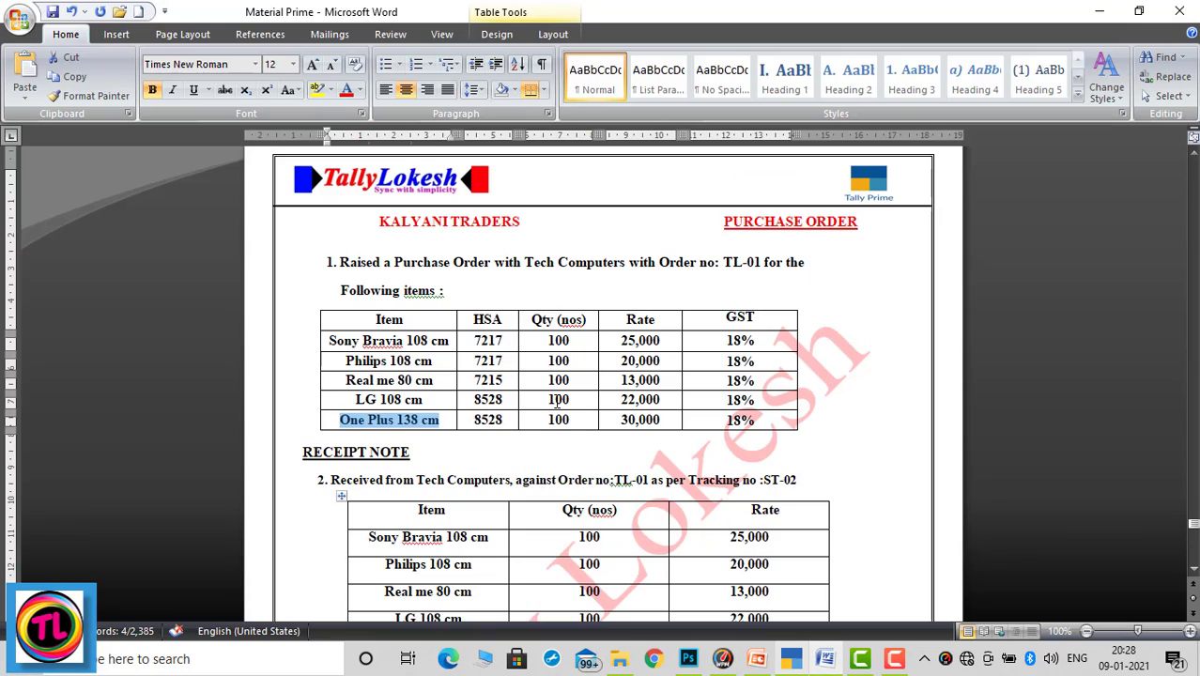
mouse_move(475, 422)
left_mouse_down()
mouse_move(522, 421)
mouse_move(472, 422)
left_mouse_up()
left_click(519, 424)
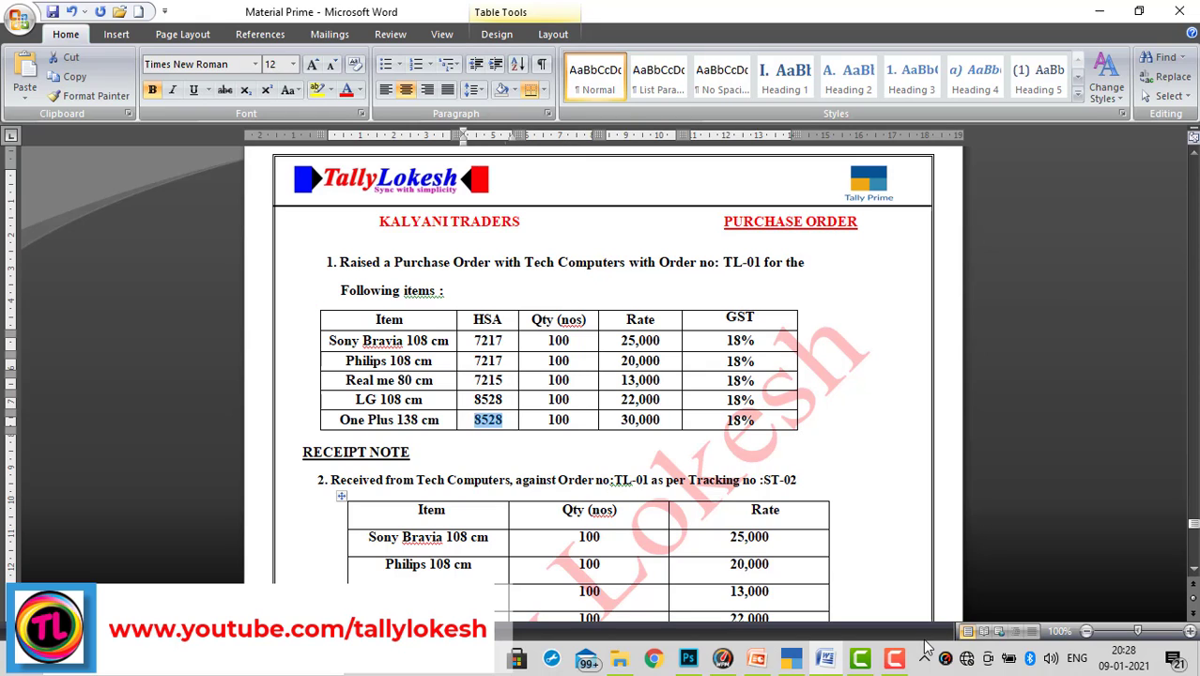
left_click(793, 659)
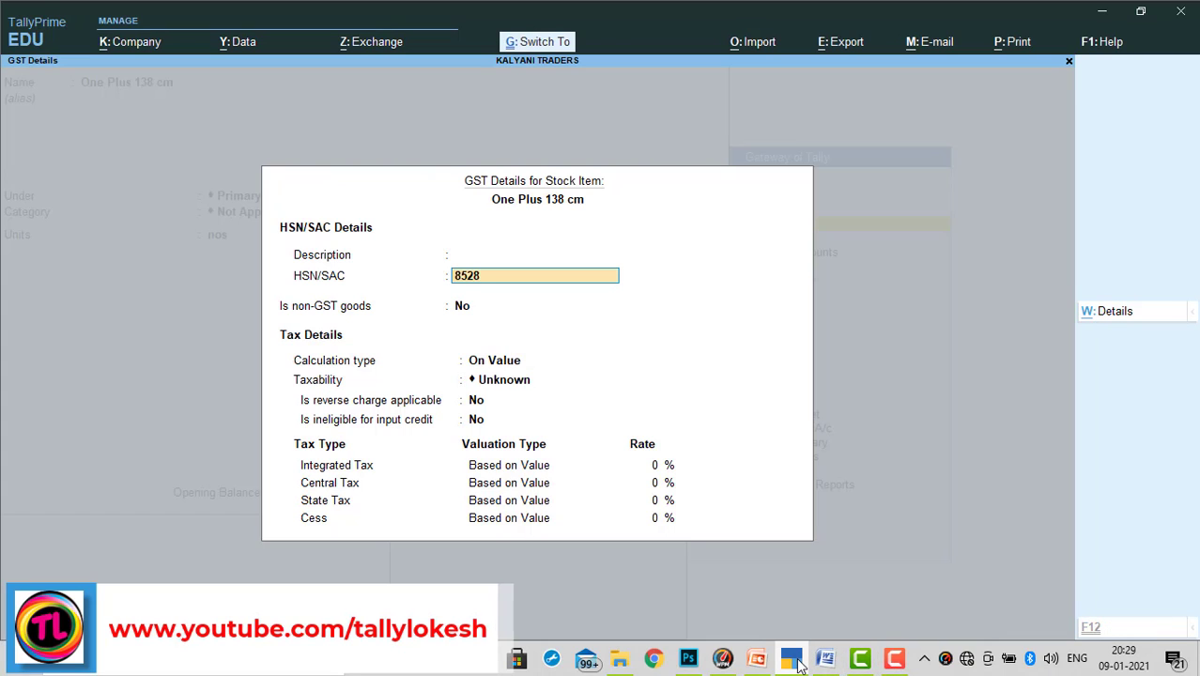
Make the One Plus item Taxable with calculation on value, leaving non-GST goods, reverse charge and input credit ineligibility at No
key("Return")
key("Return")
key("Down")
key("Down")
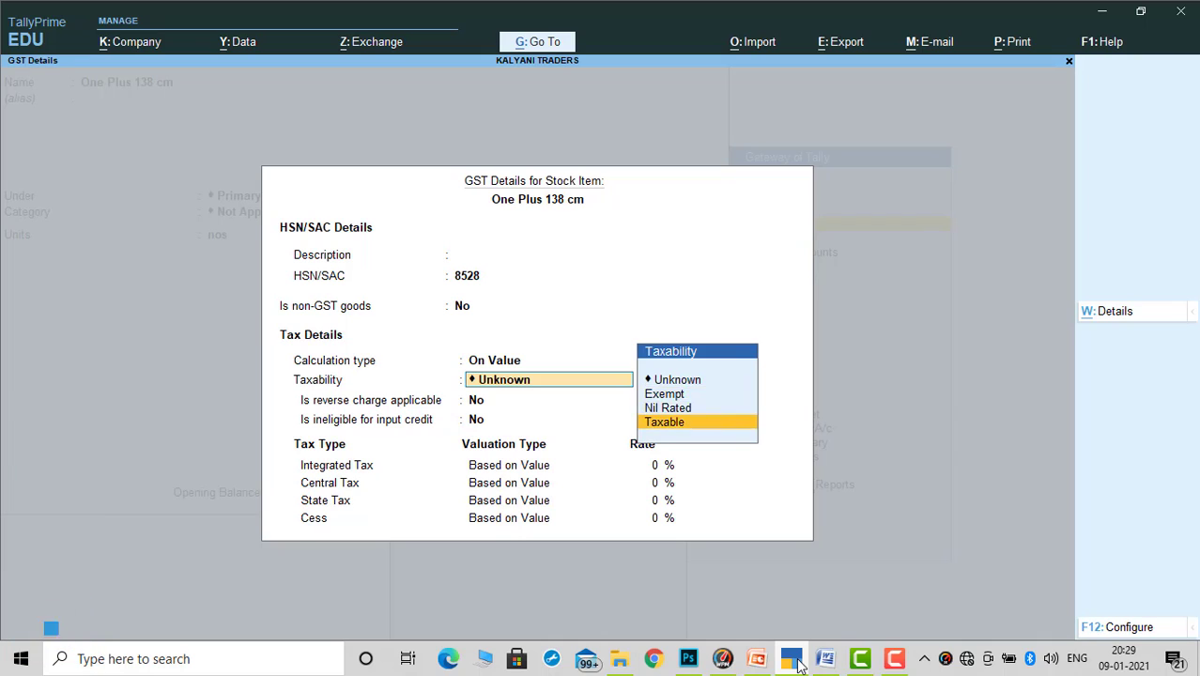
key("Return")
key("Return")
key("Return")
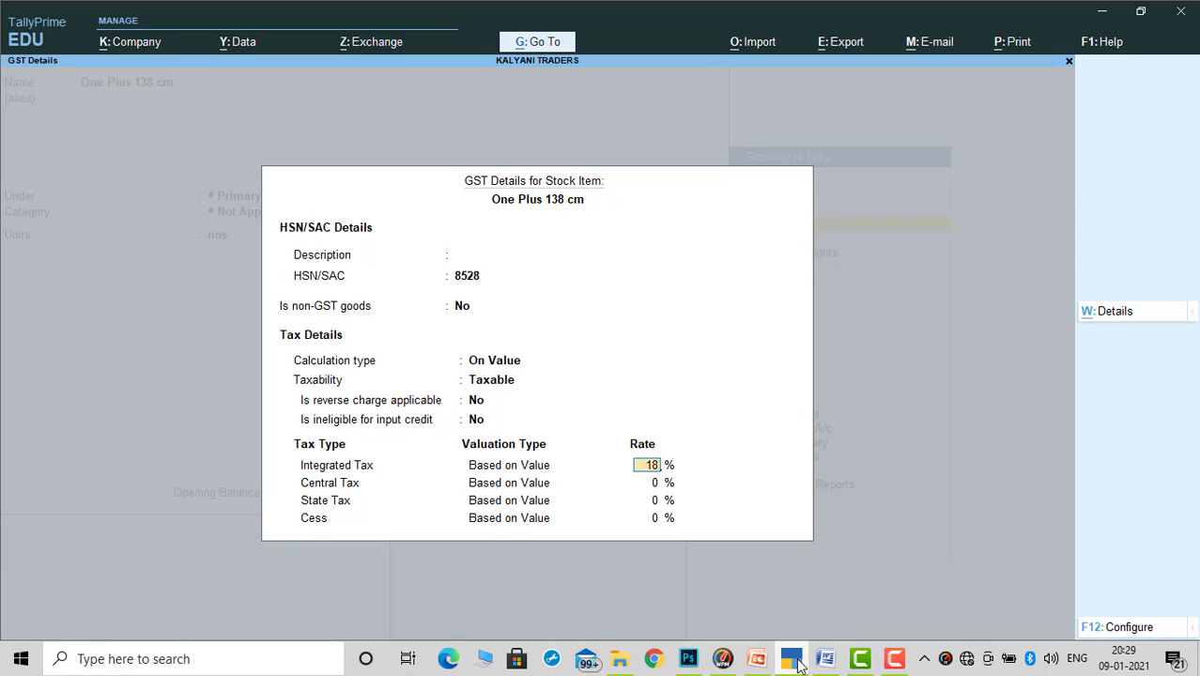
Set the One Plus item's Integrated Tax rate to 18%, keep Cess at 0%, and accept the stock item
key("Return")
key("Return")
key("Return")
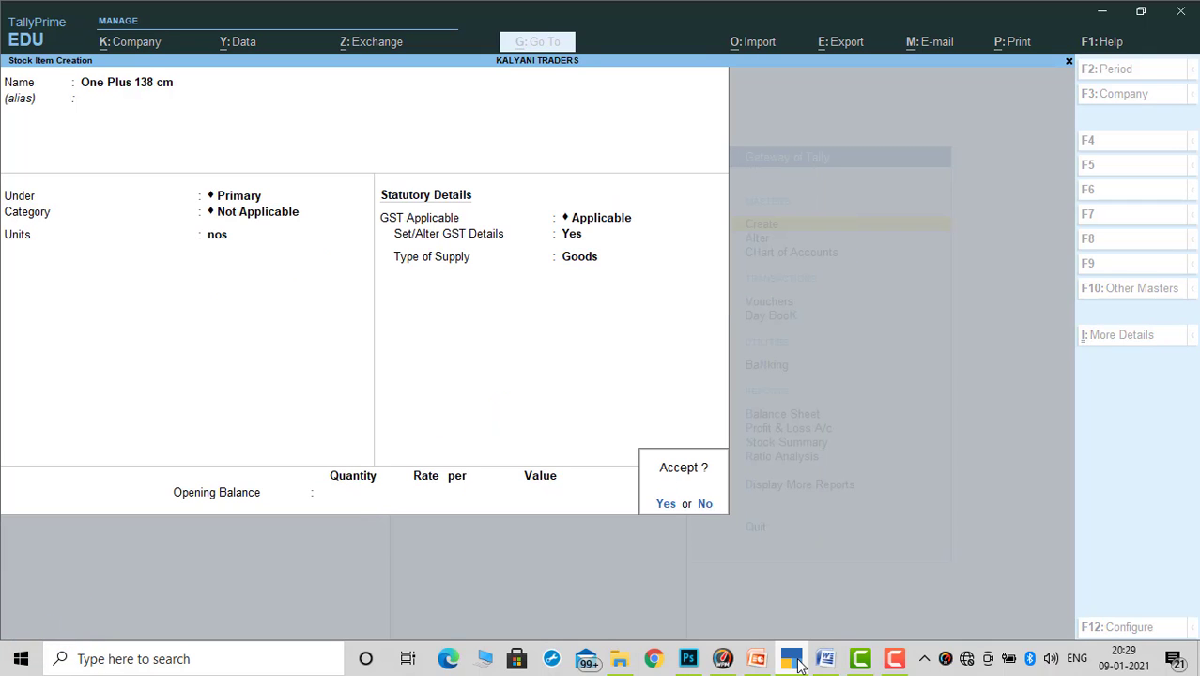
key("Return")
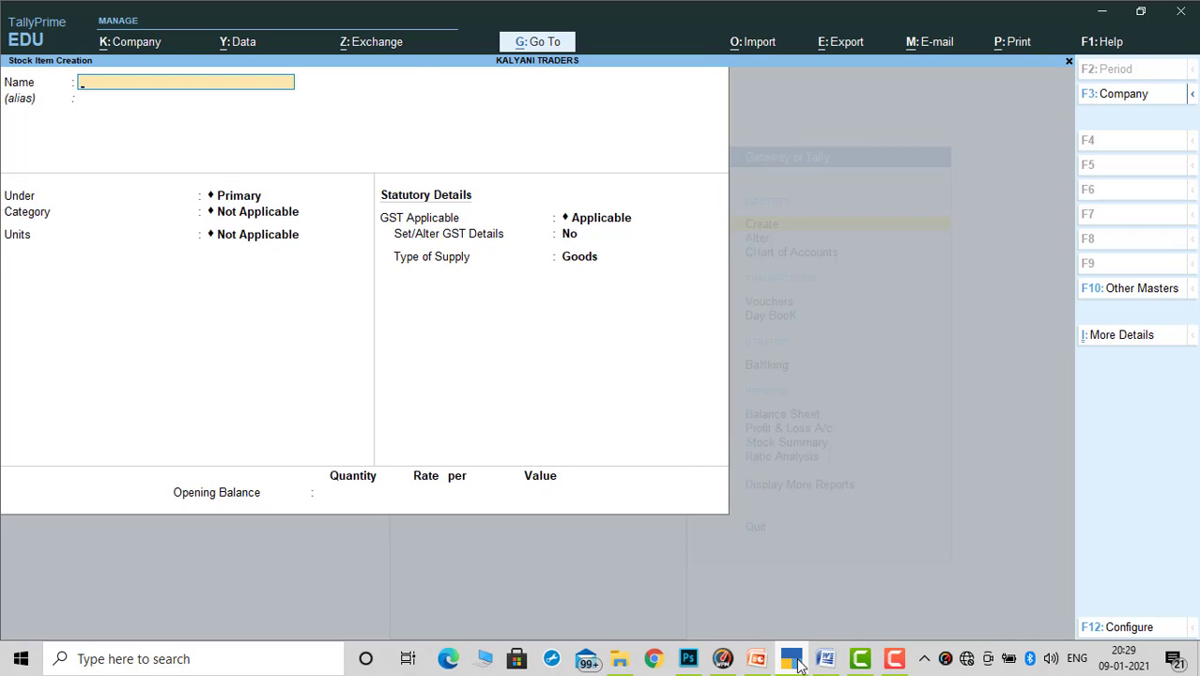
Leave stock item creation and open voucher entry from the Gateway of Tally
key("Escape")
key("Return")
key("Escape")
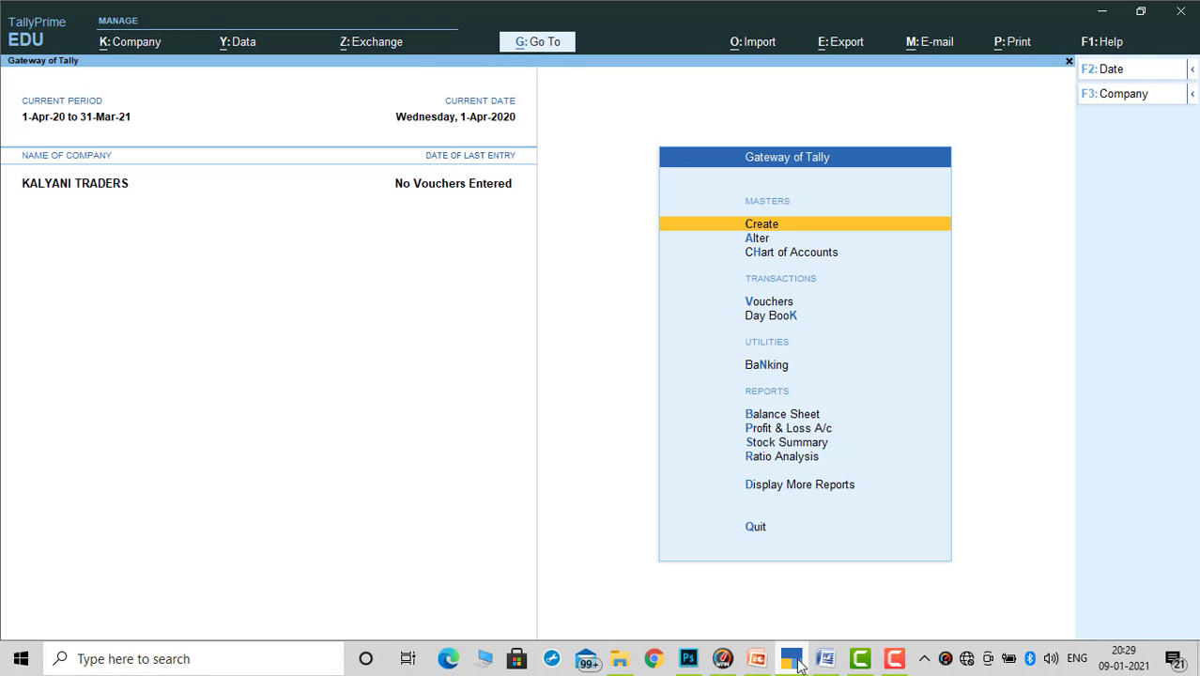
key("Down")
key("Down")
key("Down")
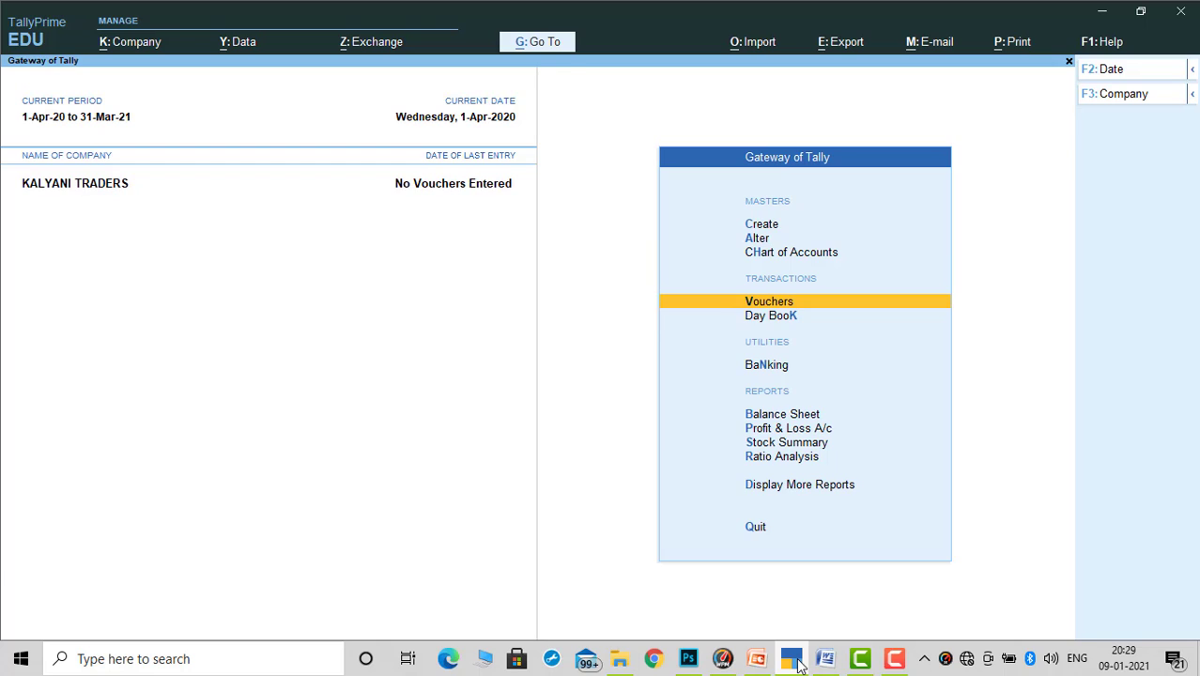
key("Return")
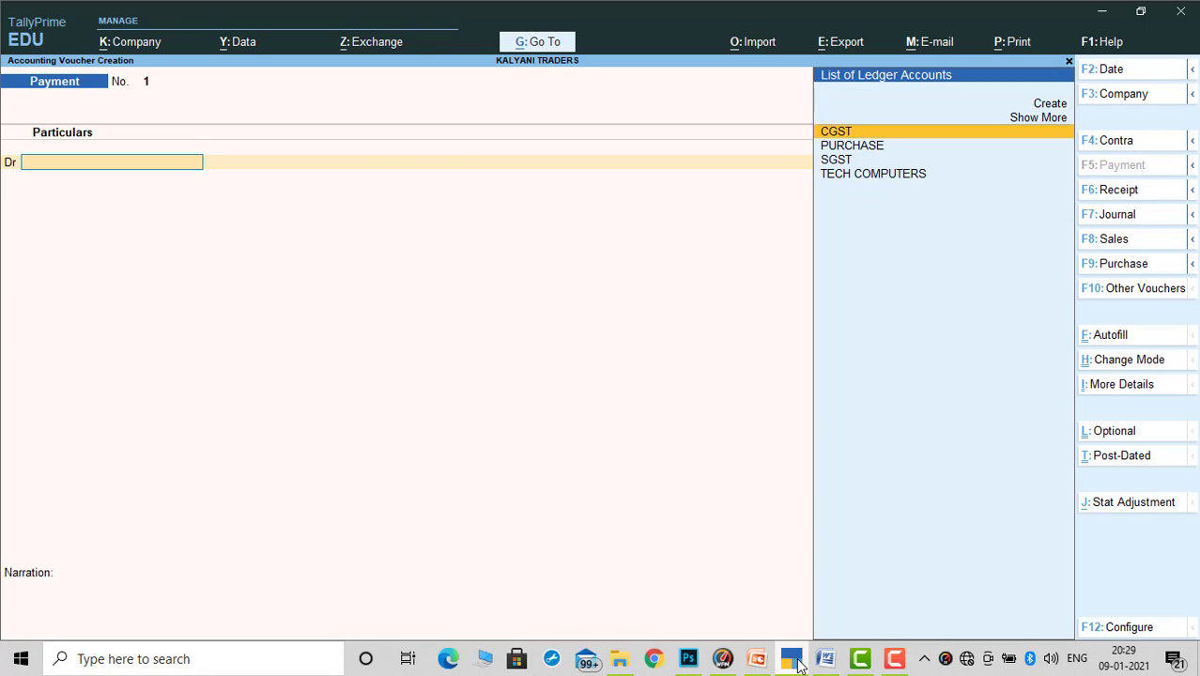
Check the purchase order exercise in Word, then list the other voucher types in TallyPrime with the inactive ones shown
left_click(793, 661)
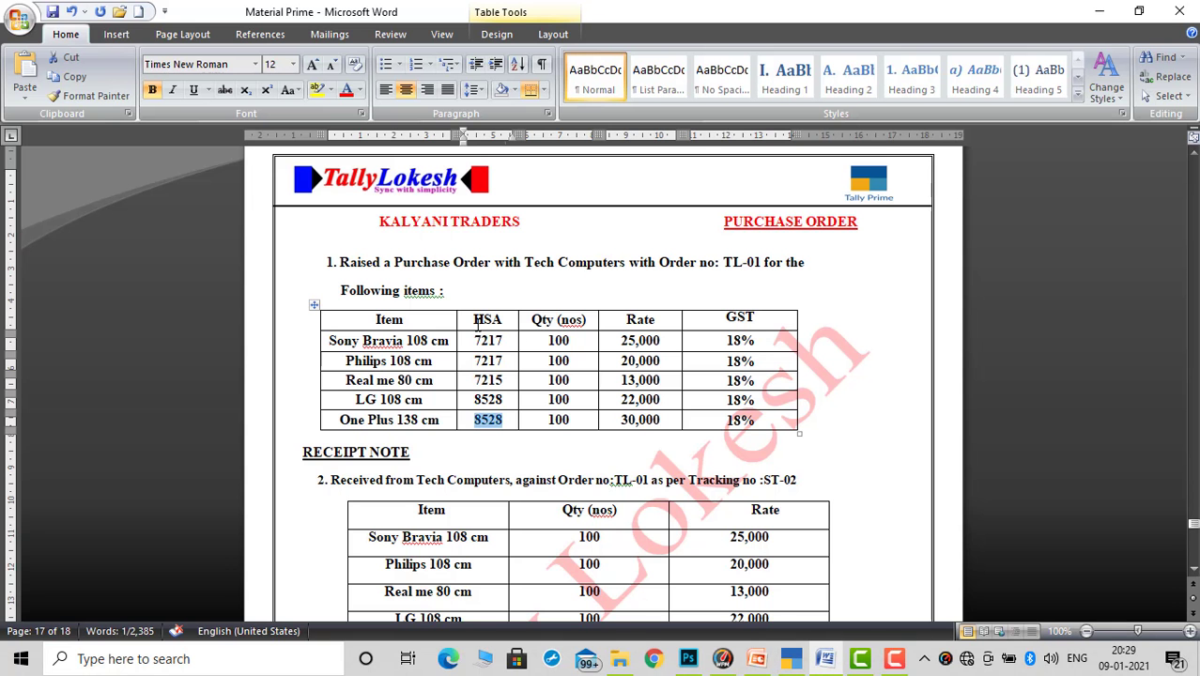
left_click(790, 660)
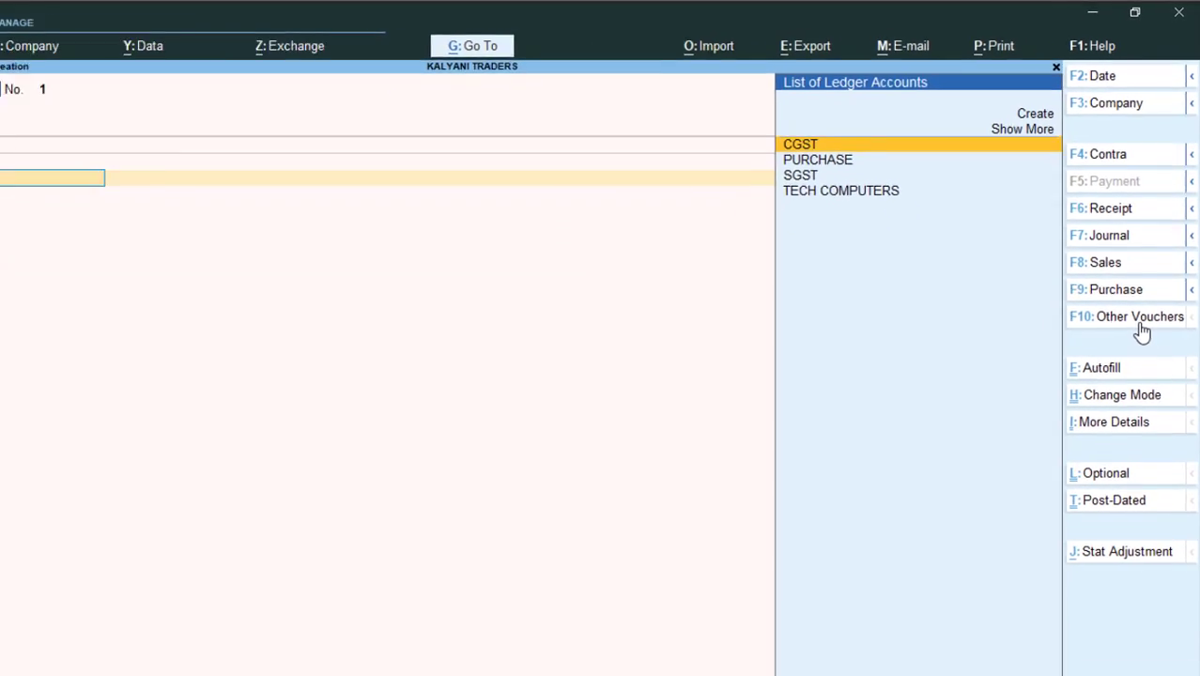
left_click(1141, 323)
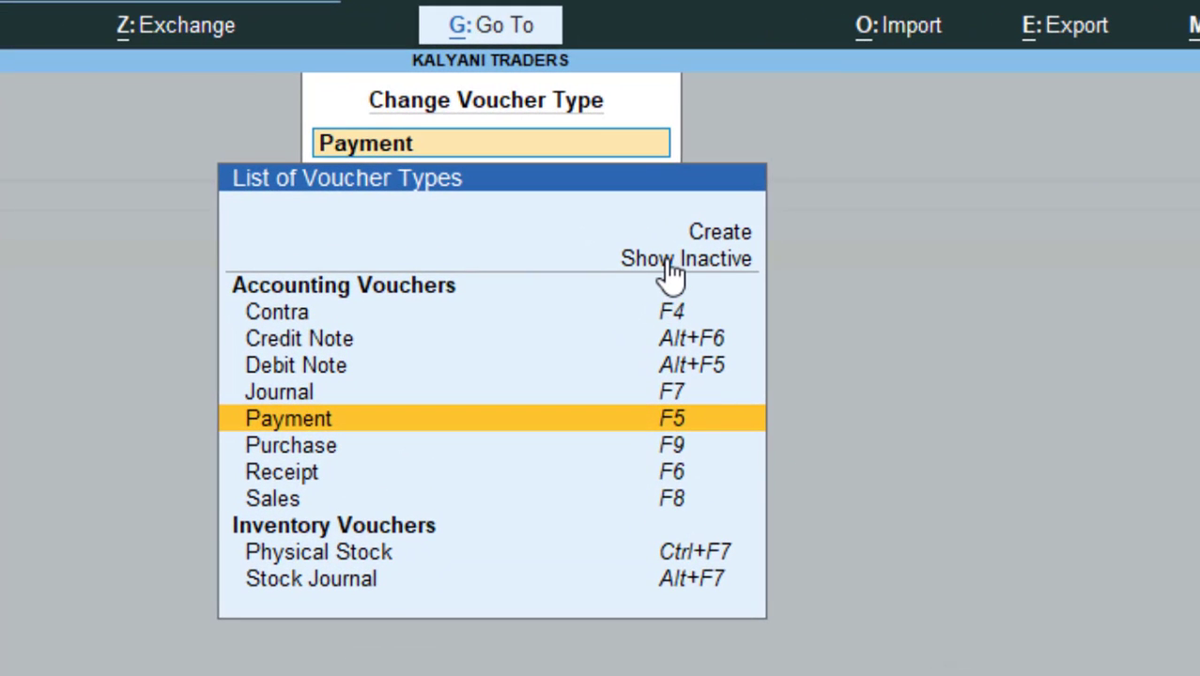
left_click(670, 268)
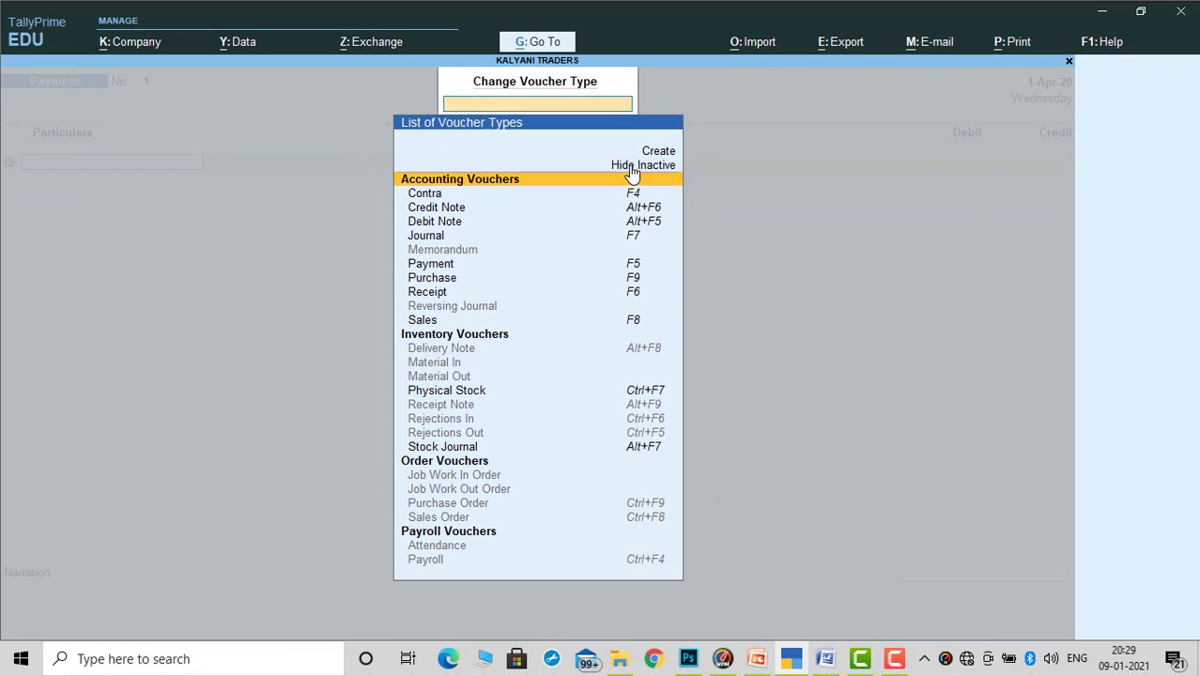
Choose the Purchase Order voucher type under Order Vouchers and activate it
key("Down")
key("Down")
key("Down")
key("Down")
key("Down")
key("Down")
key("Down")
key("Down")
key("Down")
key("Down")
key("Down")
key("Down")
key("Down")
key("Down")
key("Down")
key("Down")
key("Down")
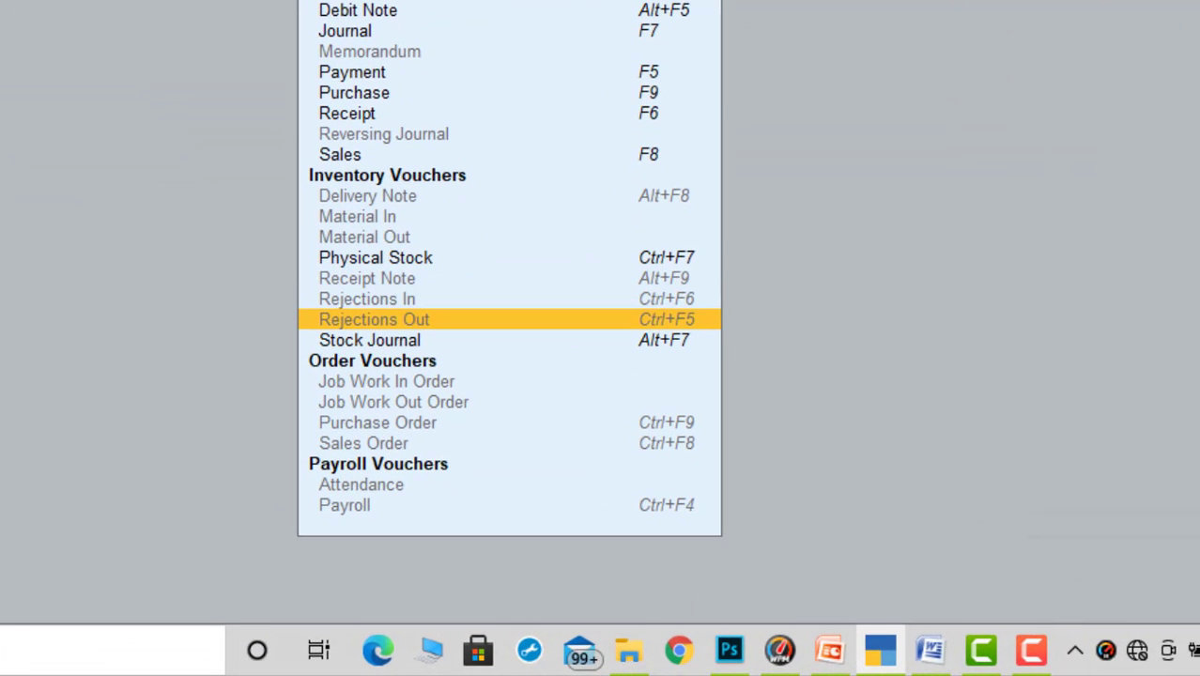
key("Down")
key("Down")
key("Down")
key("Down")
key("Down")
key("Down")
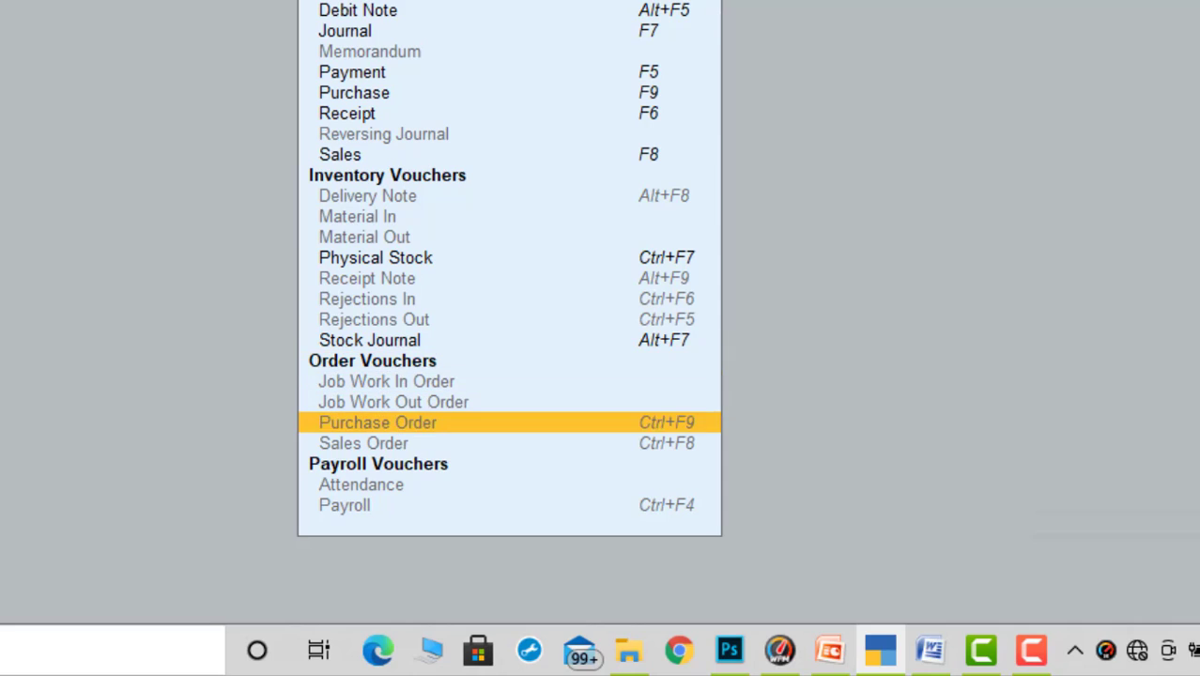
key("Up")
key("Return")
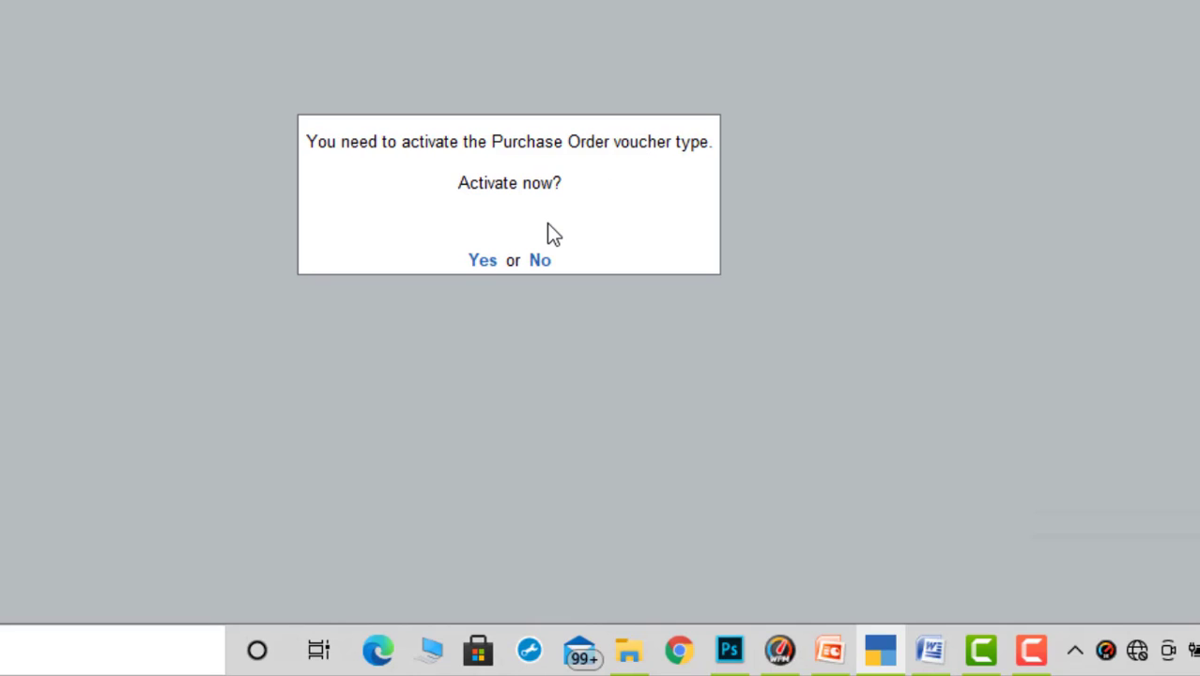
key("y")
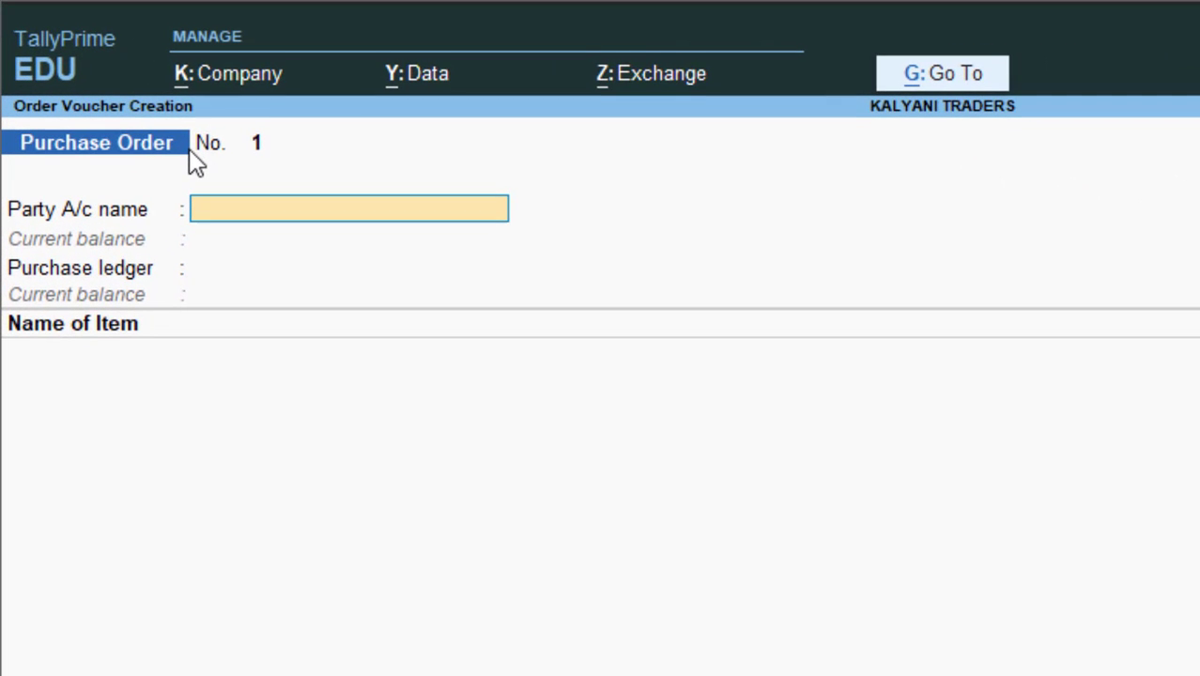
Select TECH COMPUTERS as the purchase order's party and accept its party details as filled in
type("T")
key("Return")
key("Return")
key("Return")
key("Return")
key("Return")
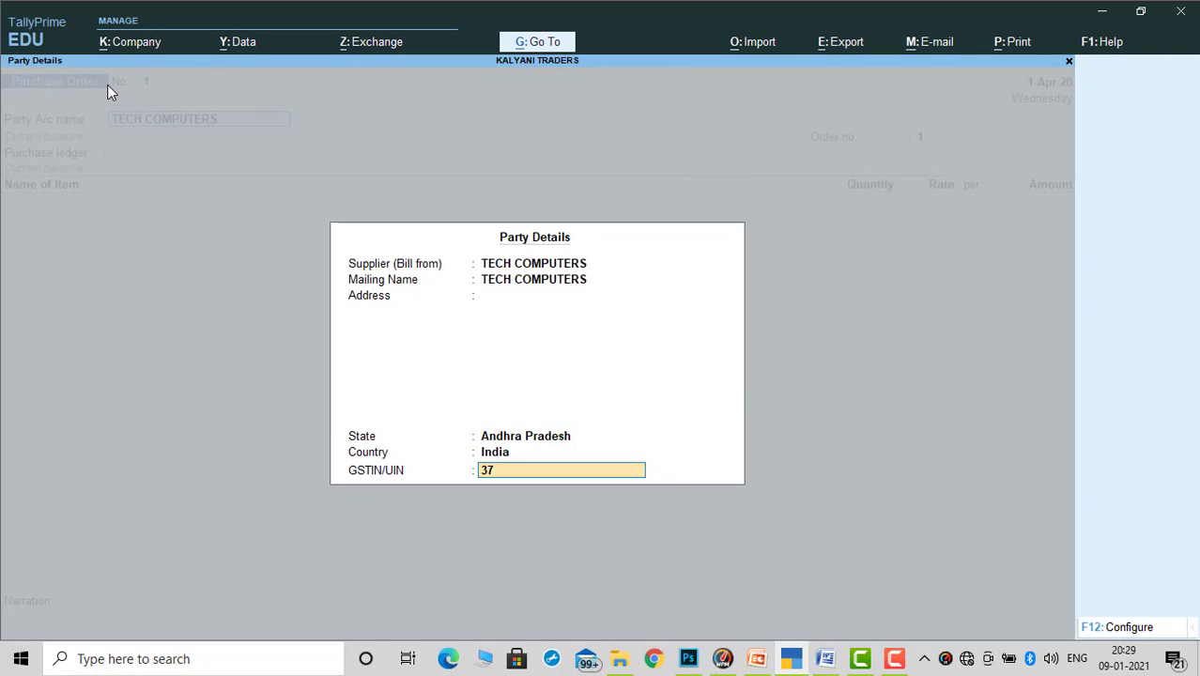
key("Return")
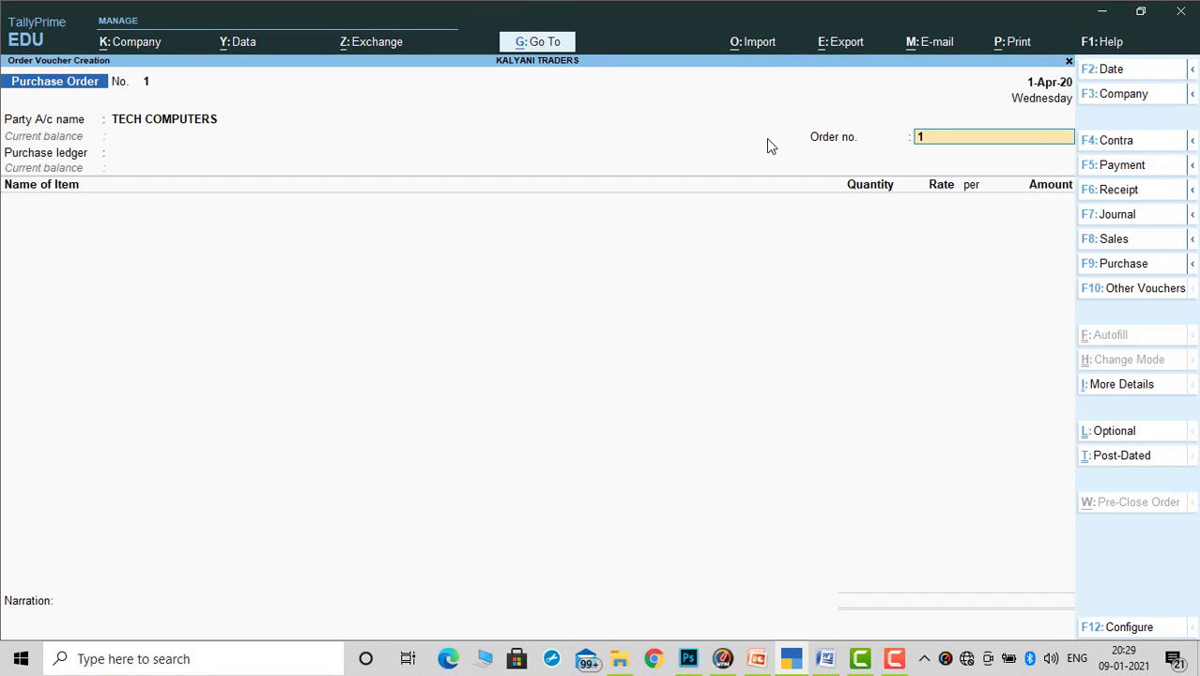
Enter the order number given in the Word exercise and choose PURCHASE as the purchase ledger
left_click(827, 661)
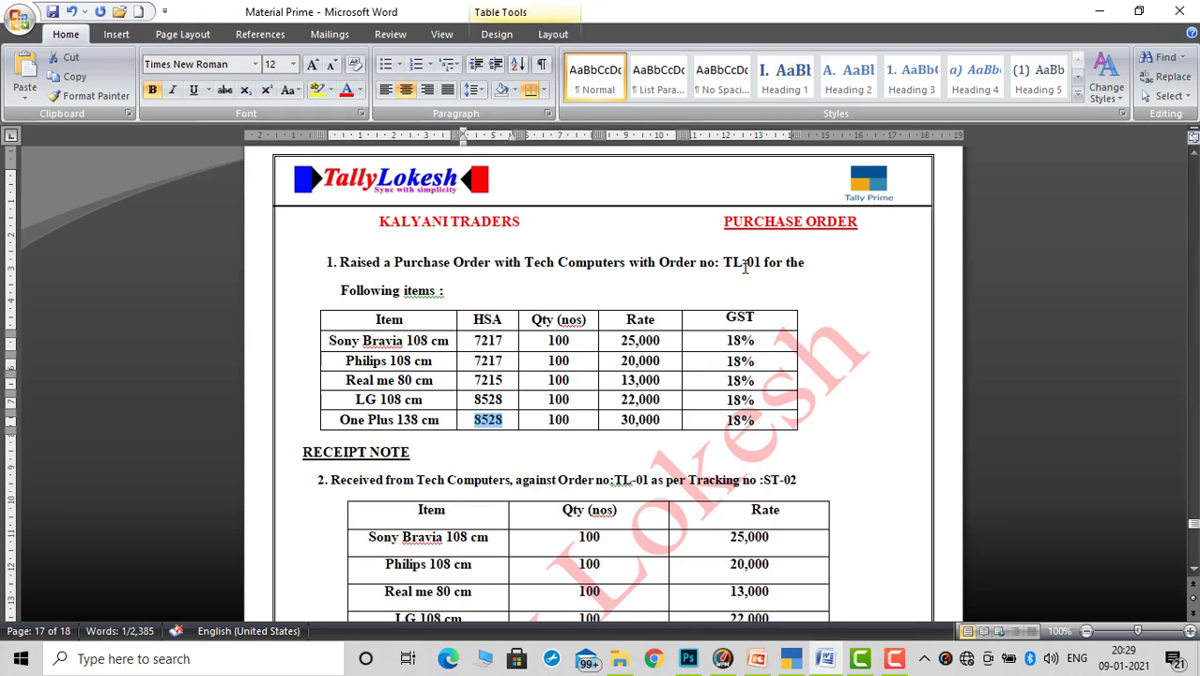
left_click(791, 661)
type("TL-01")
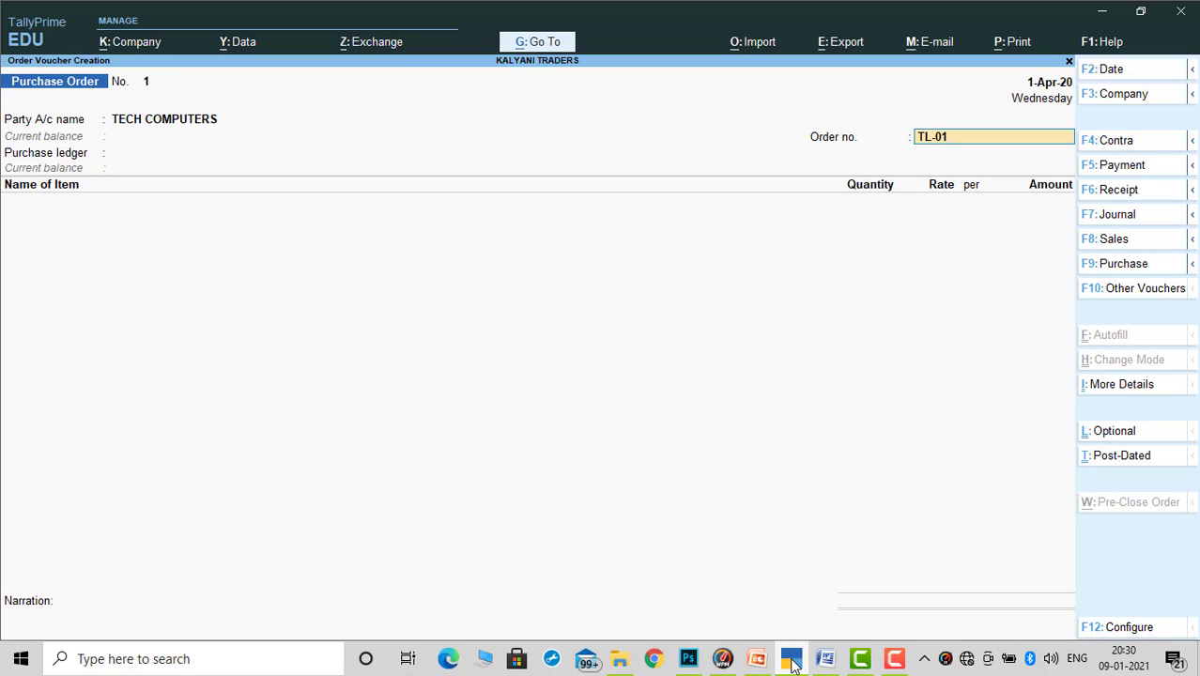
key("Return")
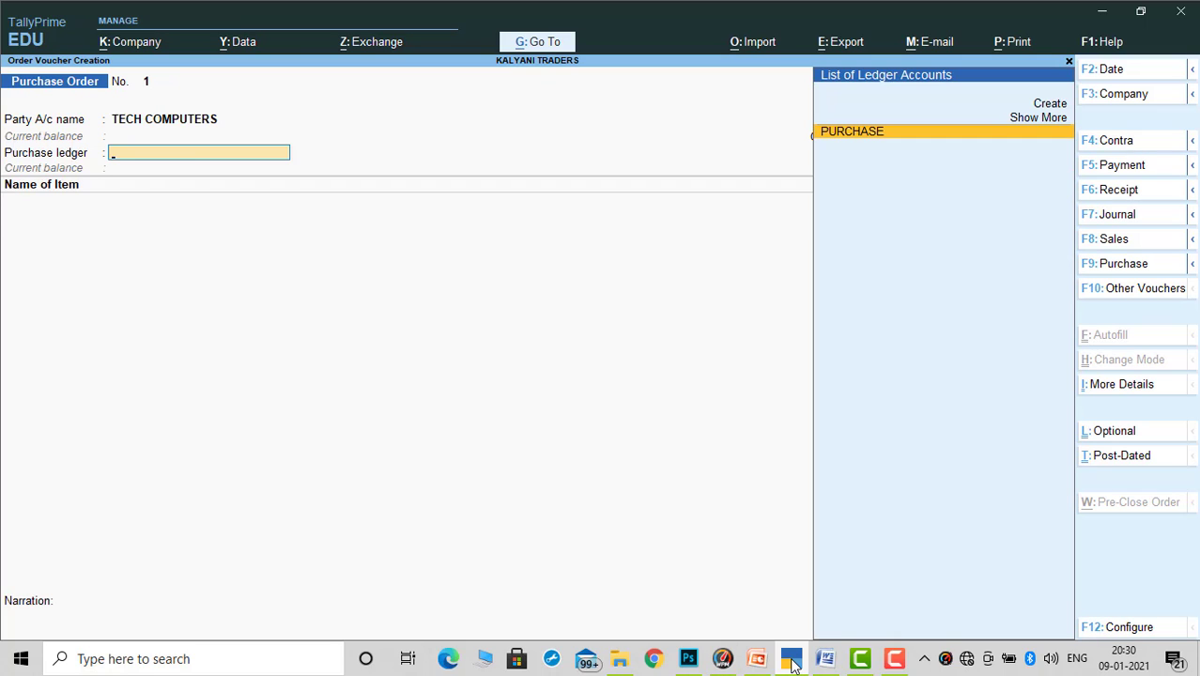
key("Return")
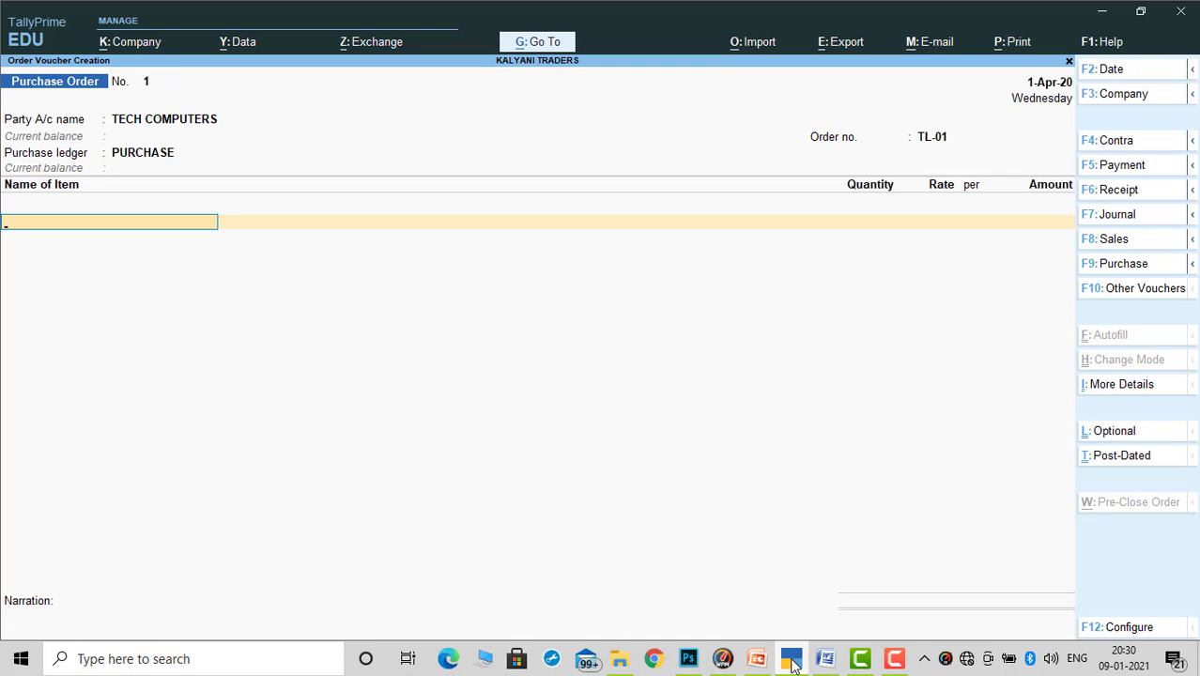
Add Sony Bravia 108 cm to the order, due on 1-Apr-20, with a quantity of 100 nos
left_click(792, 662)
left_click(791, 663)
type("S")
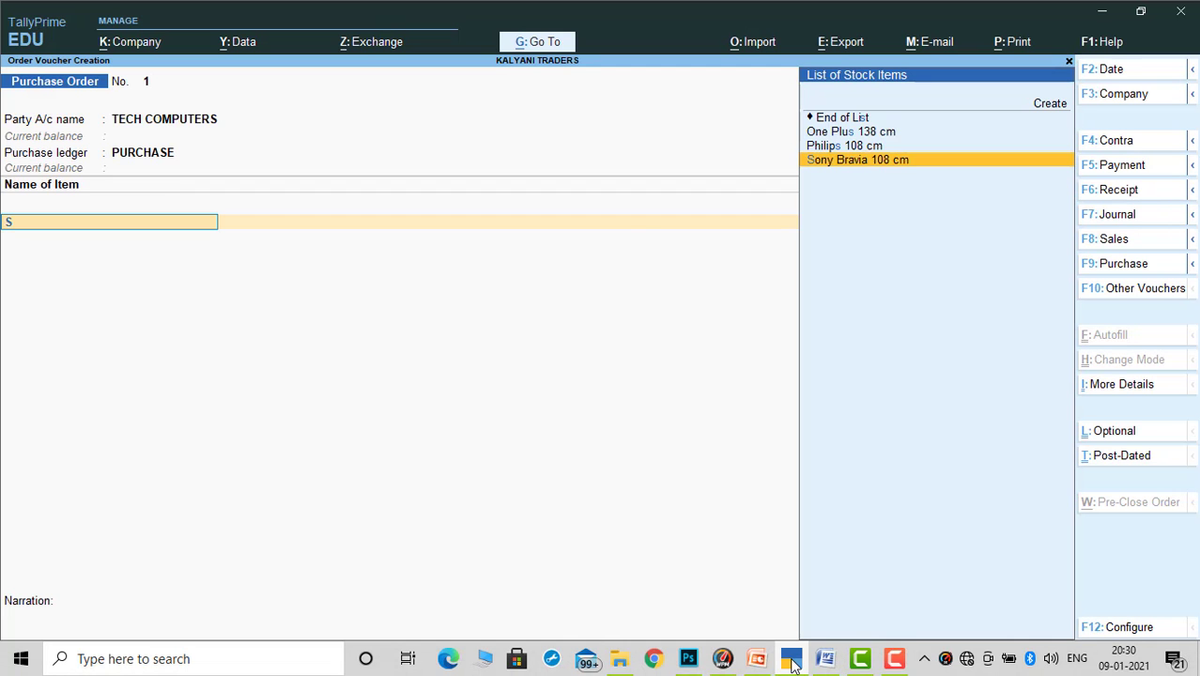
key("Return")
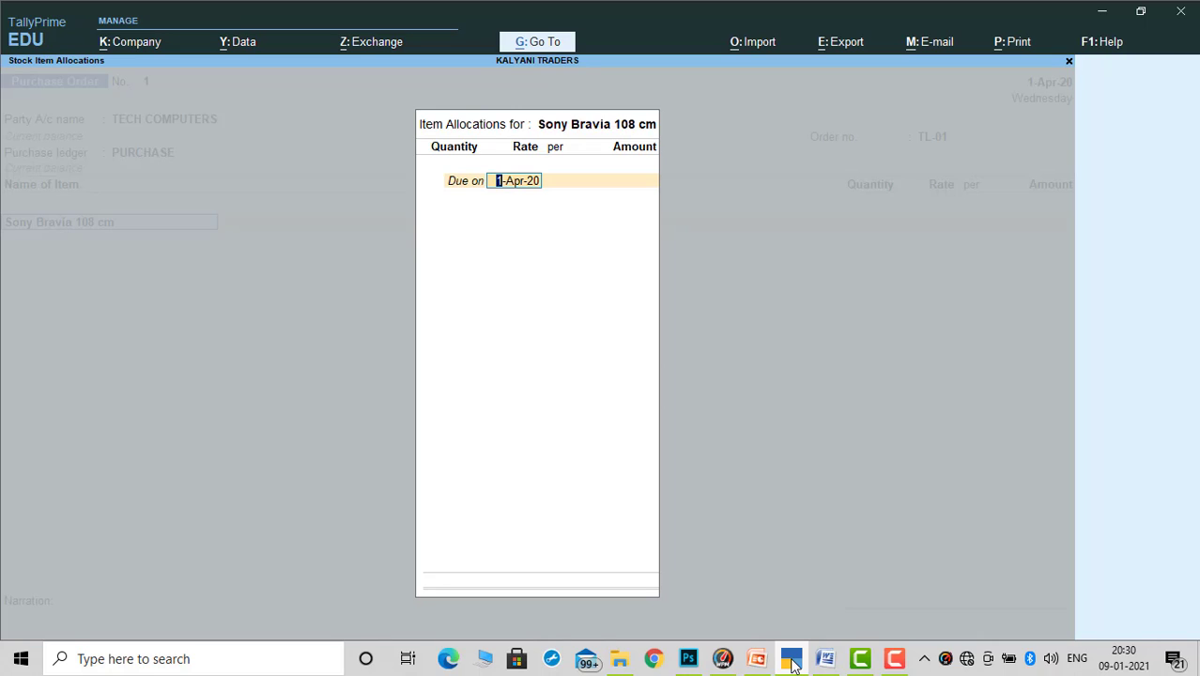
key("Return")
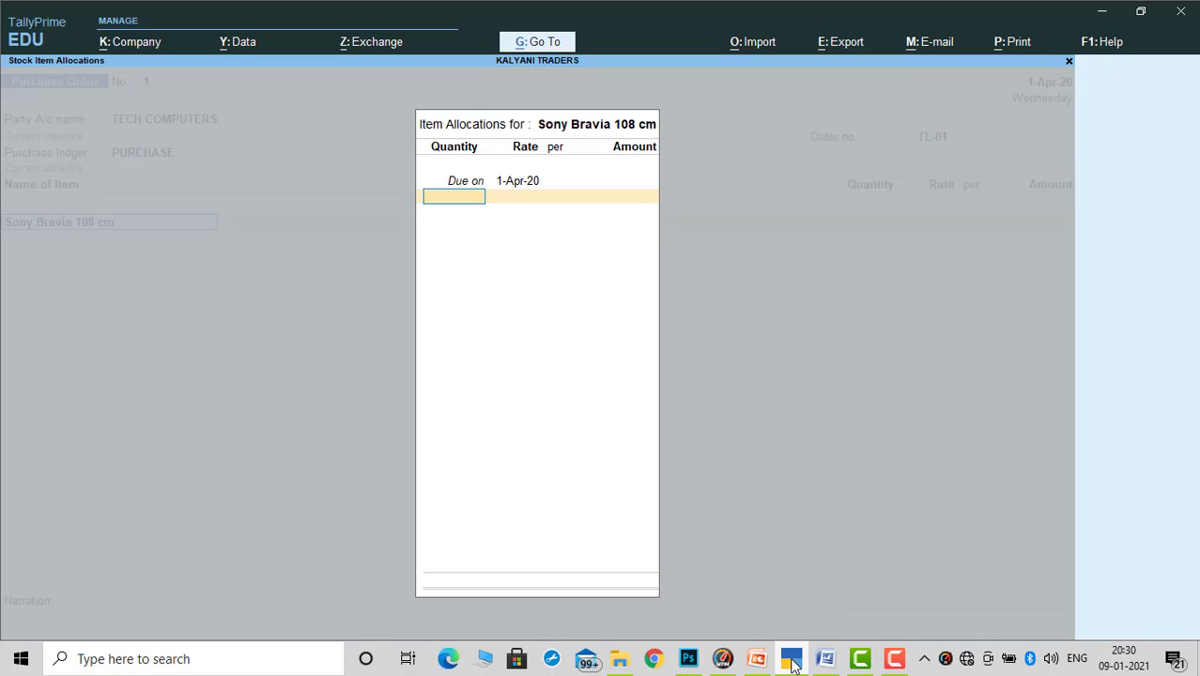
type("100")
key("Return")
Set the Sony Bravia rate to 25,000 per nos as listed in Word and complete its item allocation
left_click(791, 660)
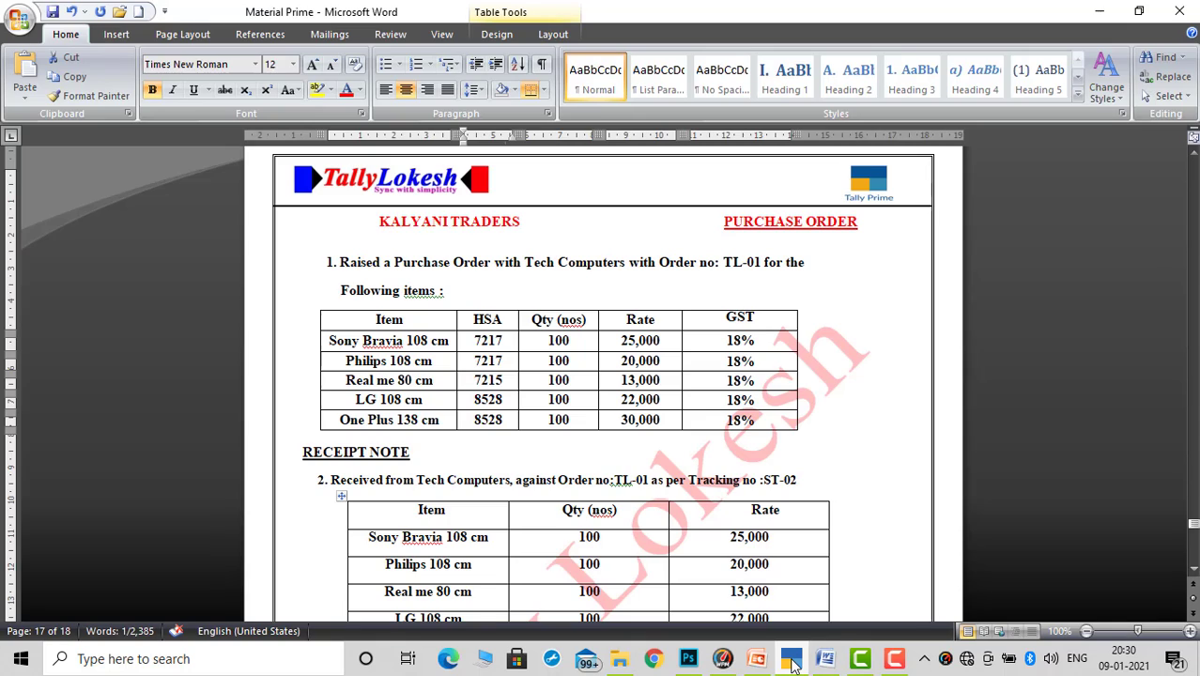
left_click(792, 660)
type("2")
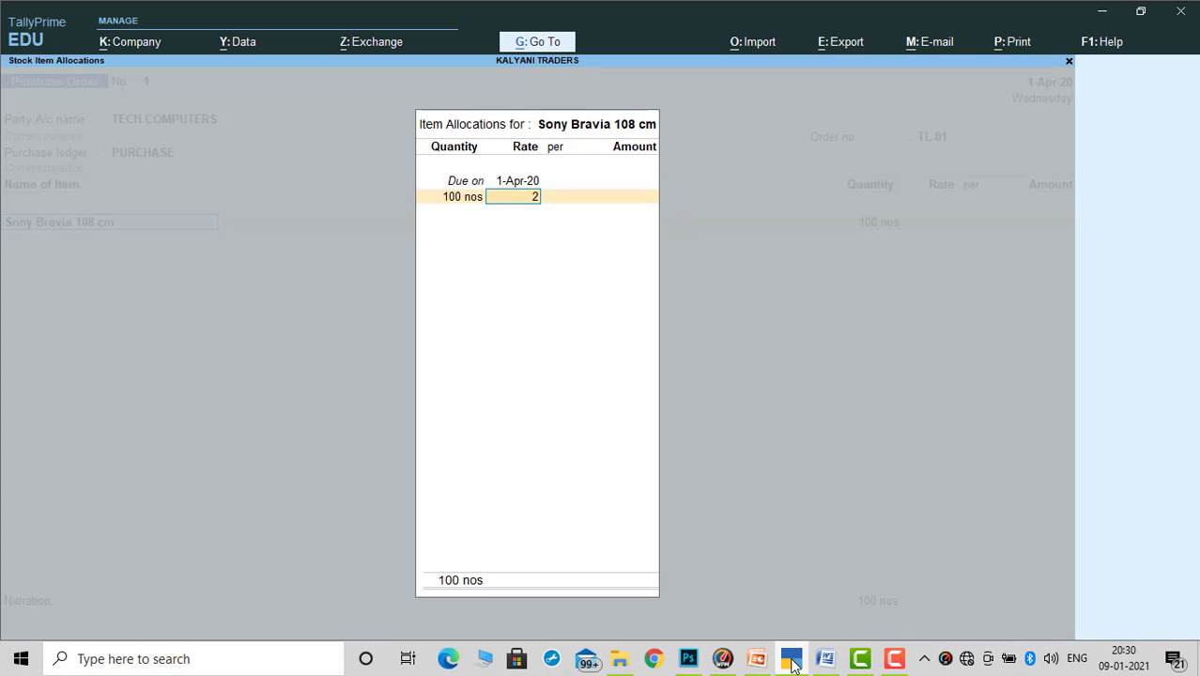
type("5,000")
key("Return")
key("Return")
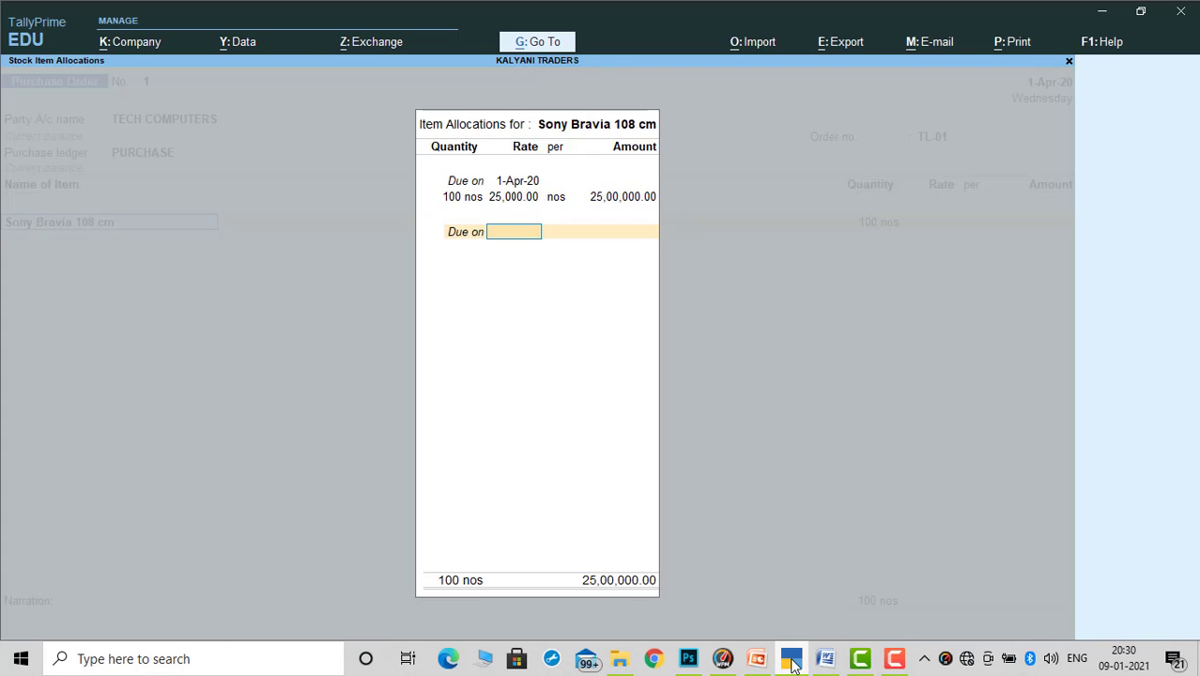
key("Return")
key("Return")
Add Philips 108 cm as the second order item, due on 1-Apr-20, with a quantity of 100 nos
left_click(792, 660)
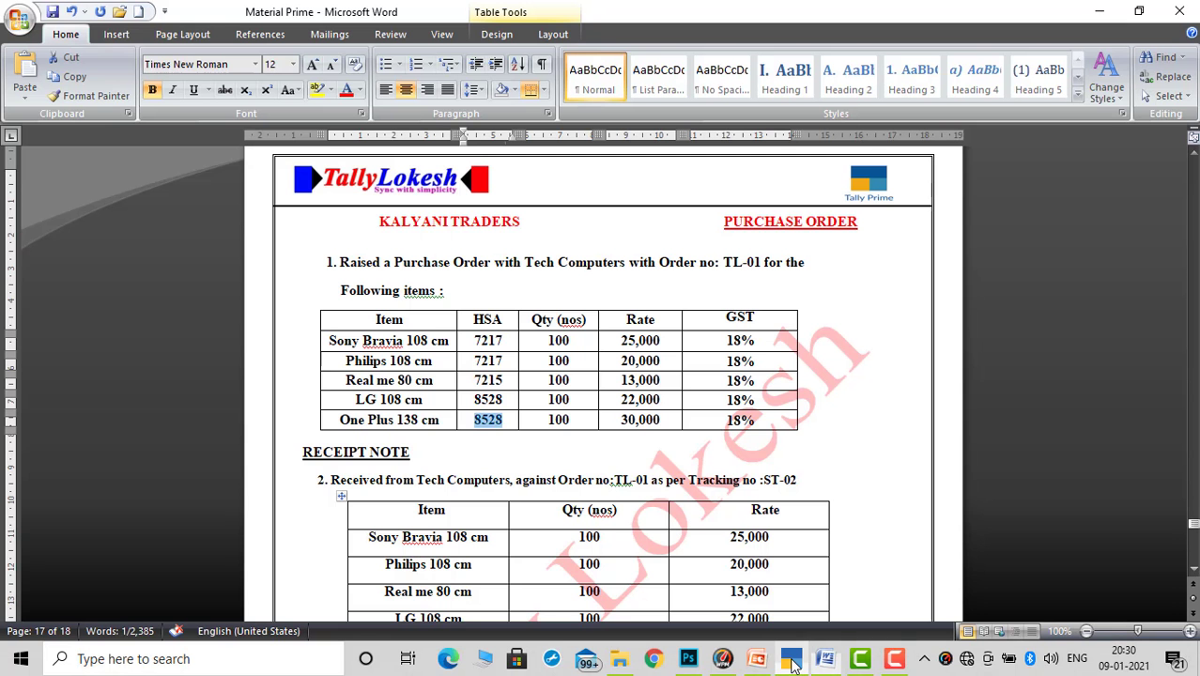
left_click(791, 660)
type("p")
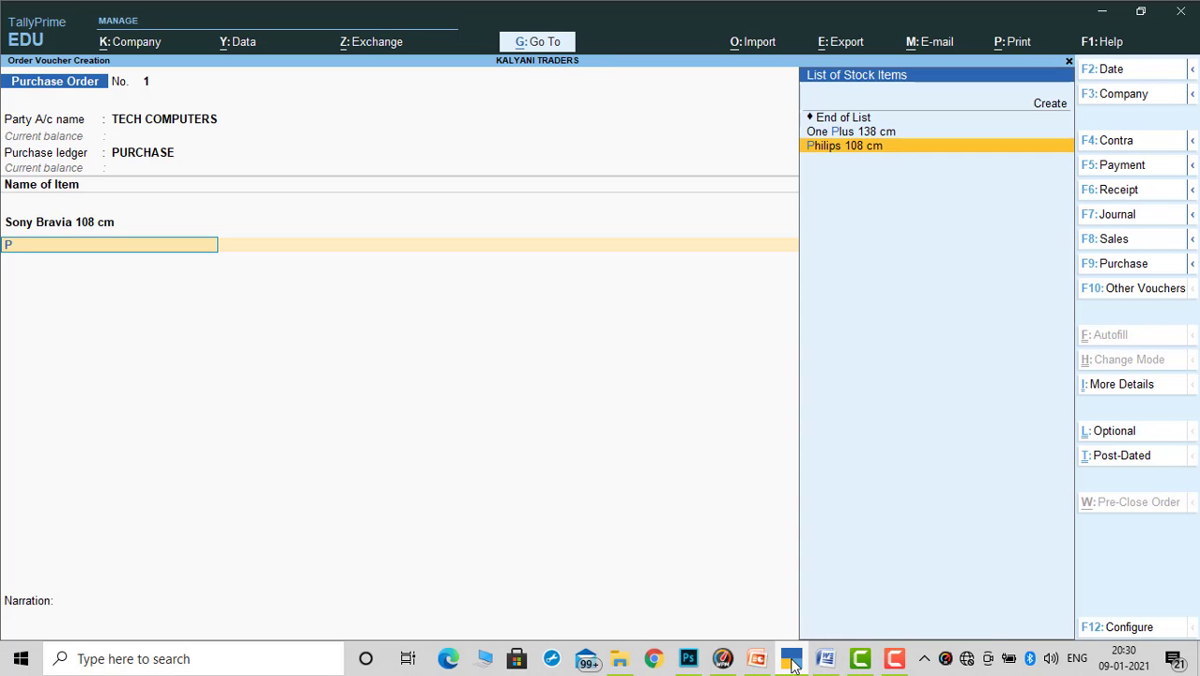
key("Return")
key("Return")
type("100")
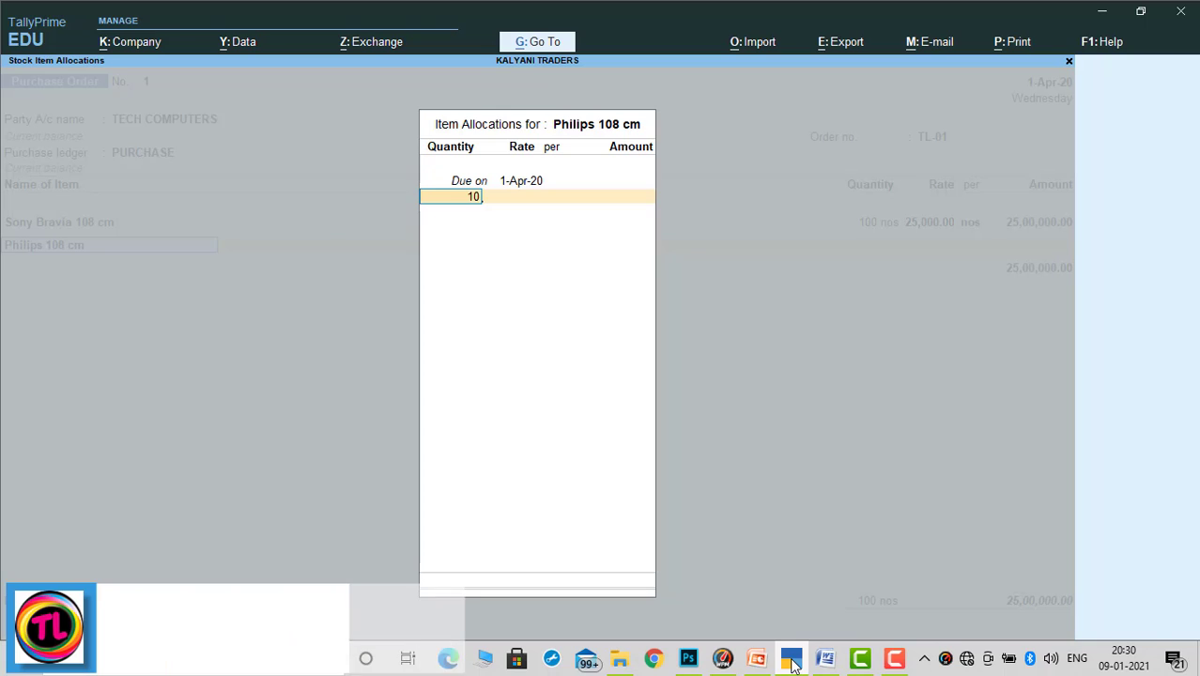
key("Return")
Set the Philips 108 cm rate to 20,000 per nos as listed in Word and complete its item allocation
left_click(791, 660)
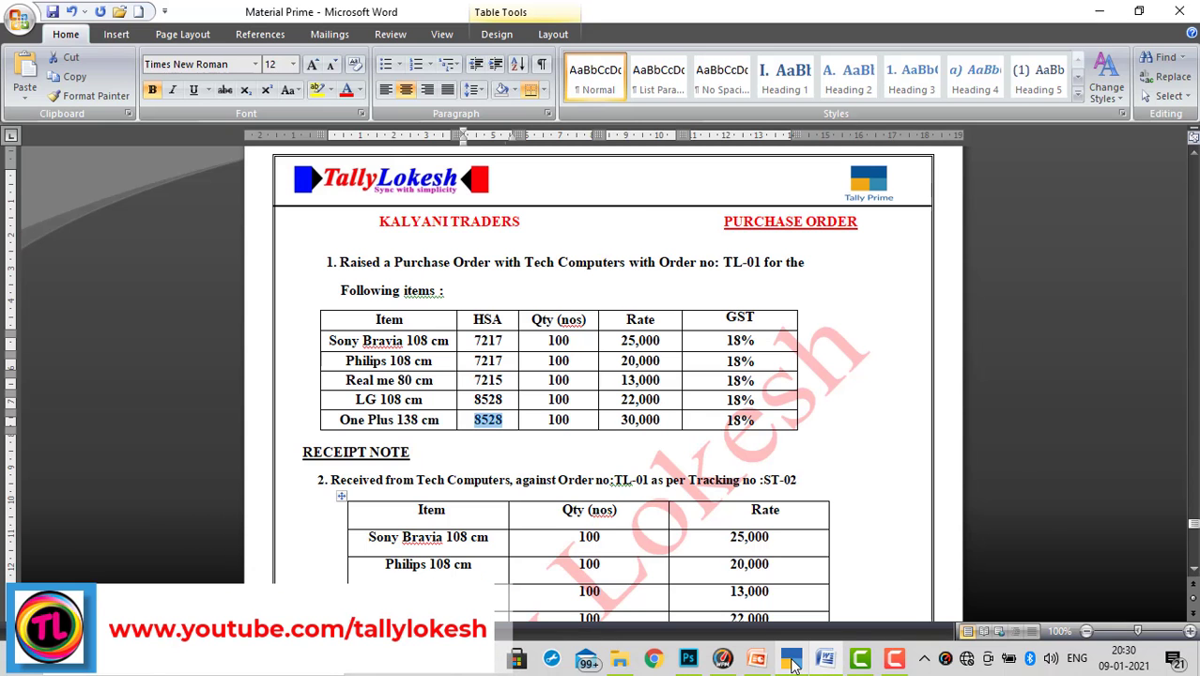
left_click(792, 660)
type("20,00")
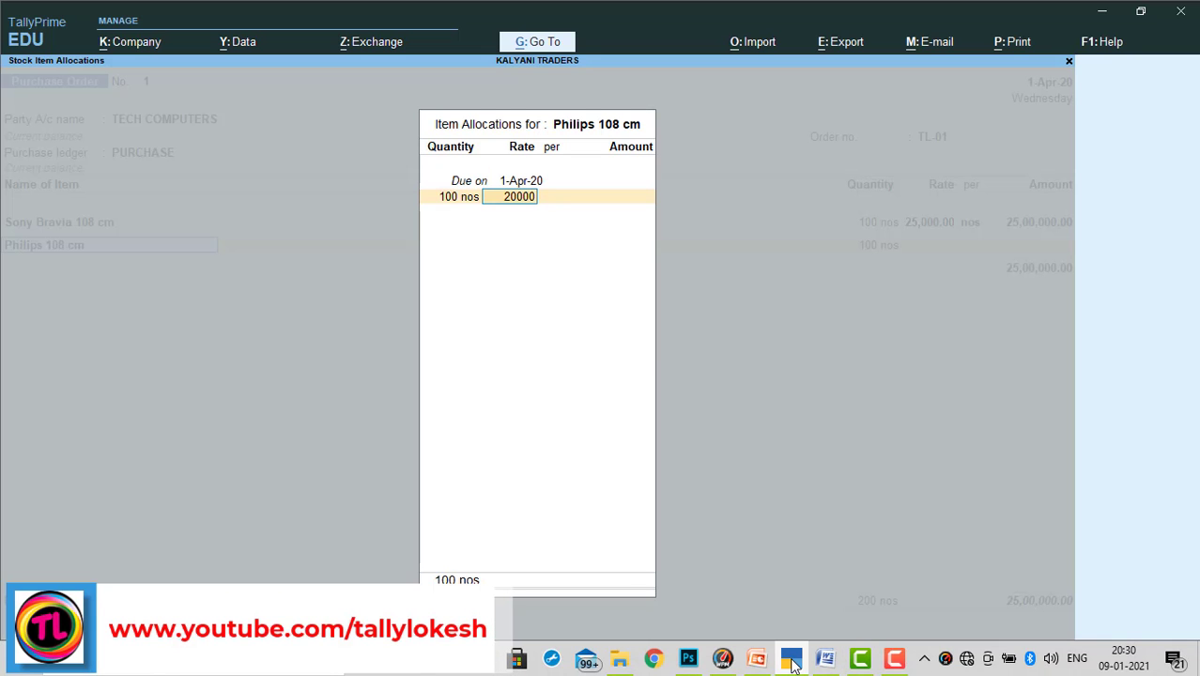
type("0")
key("Return")
key("Return")
key("Return")
key("Return")
key("Return")
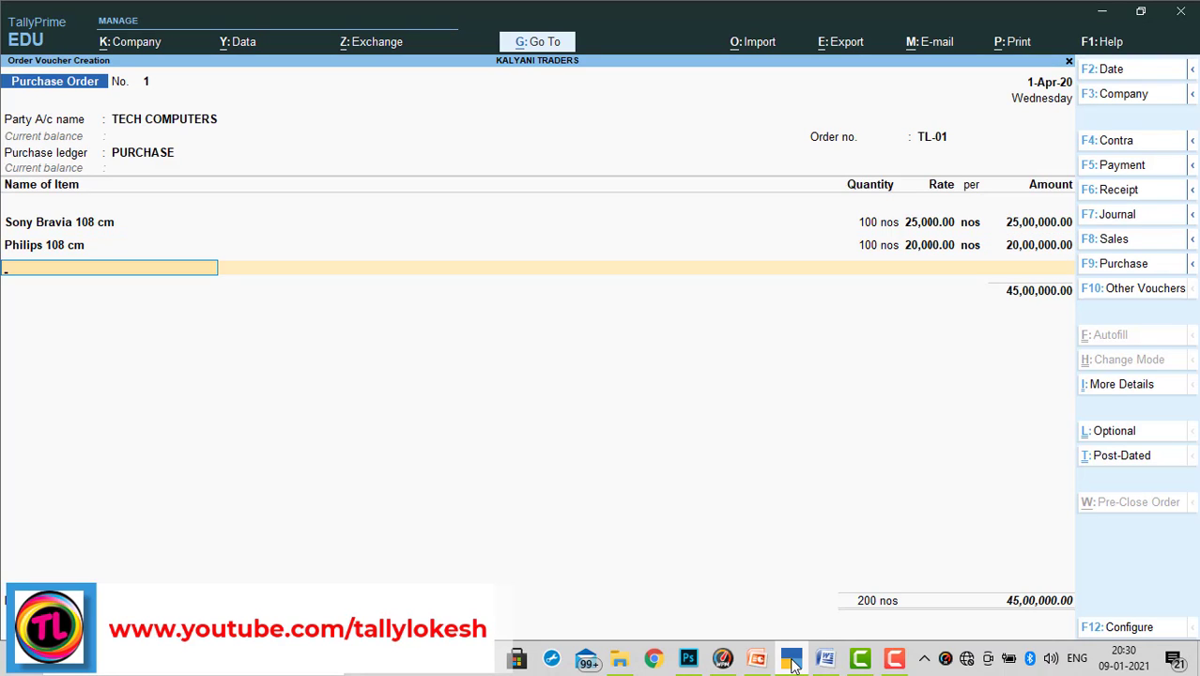
Add Real me 80 cm as the third order item, due on 1-Apr-20, with a quantity of 100 nos
left_click(791, 659)
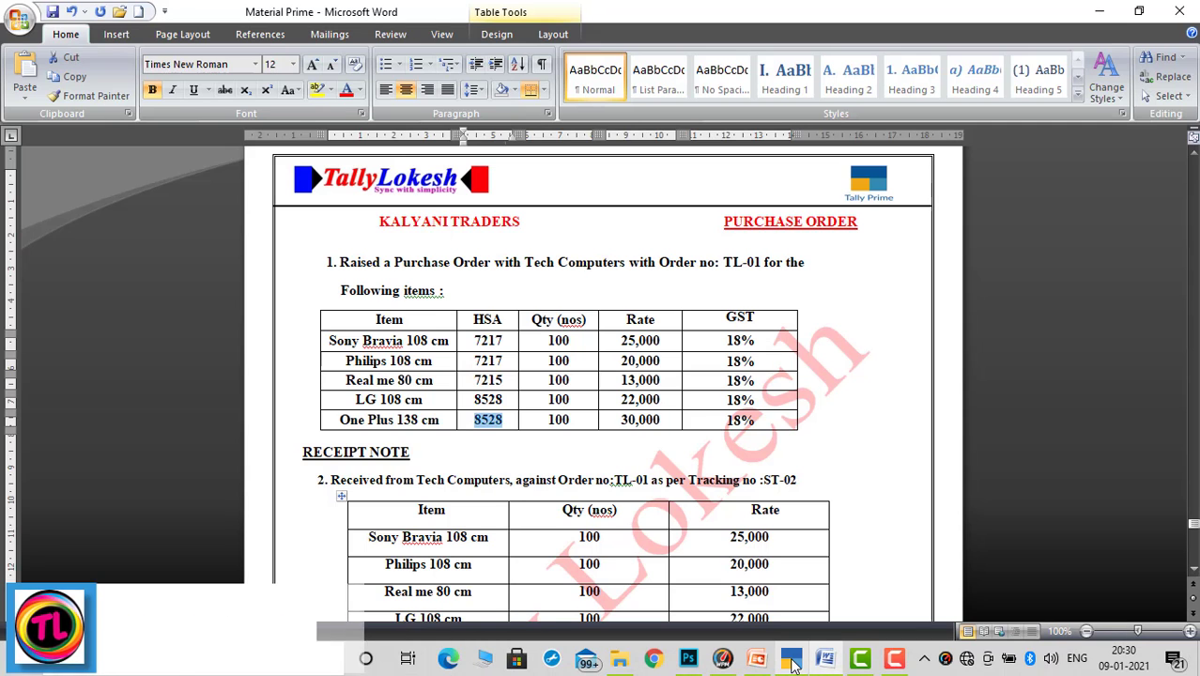
left_click(792, 660)
type("R")
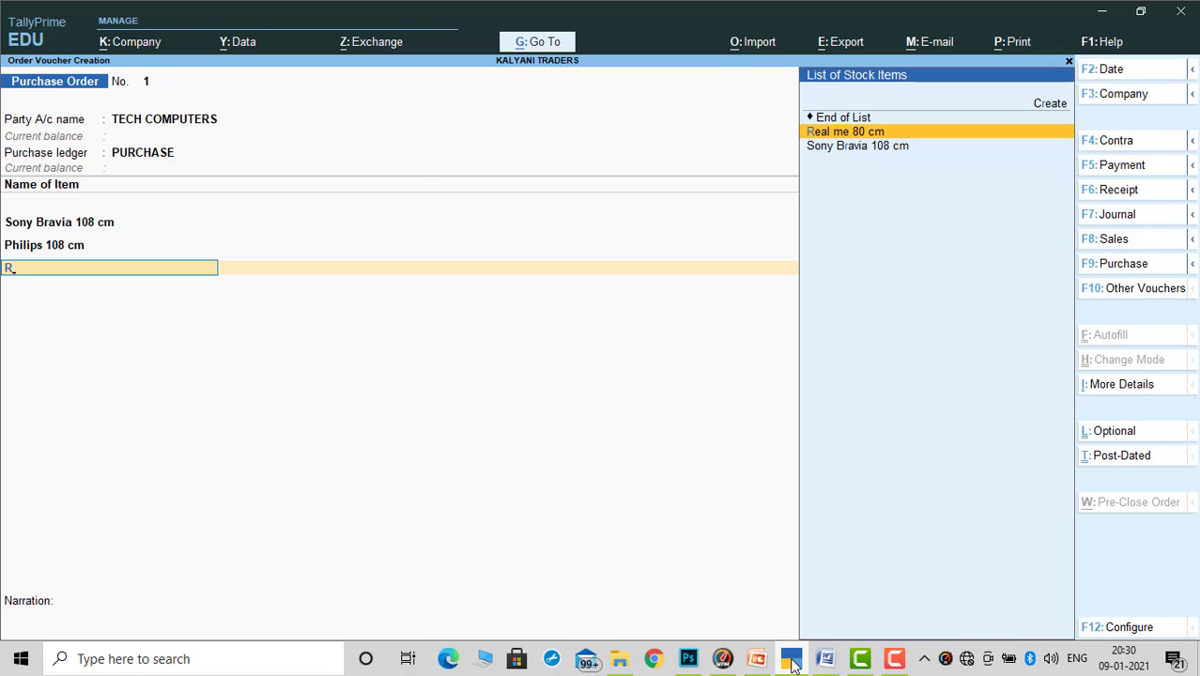
key("Return")
key("Return")
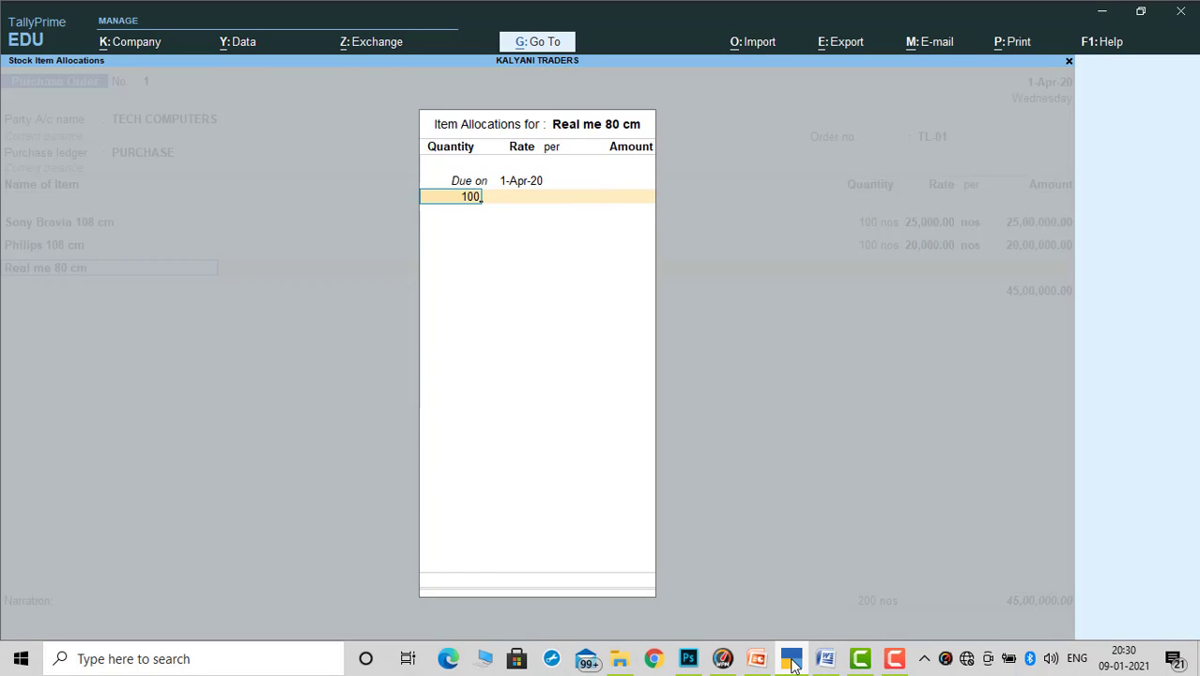
key("Return")
Set the Real me 80 cm rate to 13,000 per nos as listed in Word and complete its item allocation
left_click(793, 662)
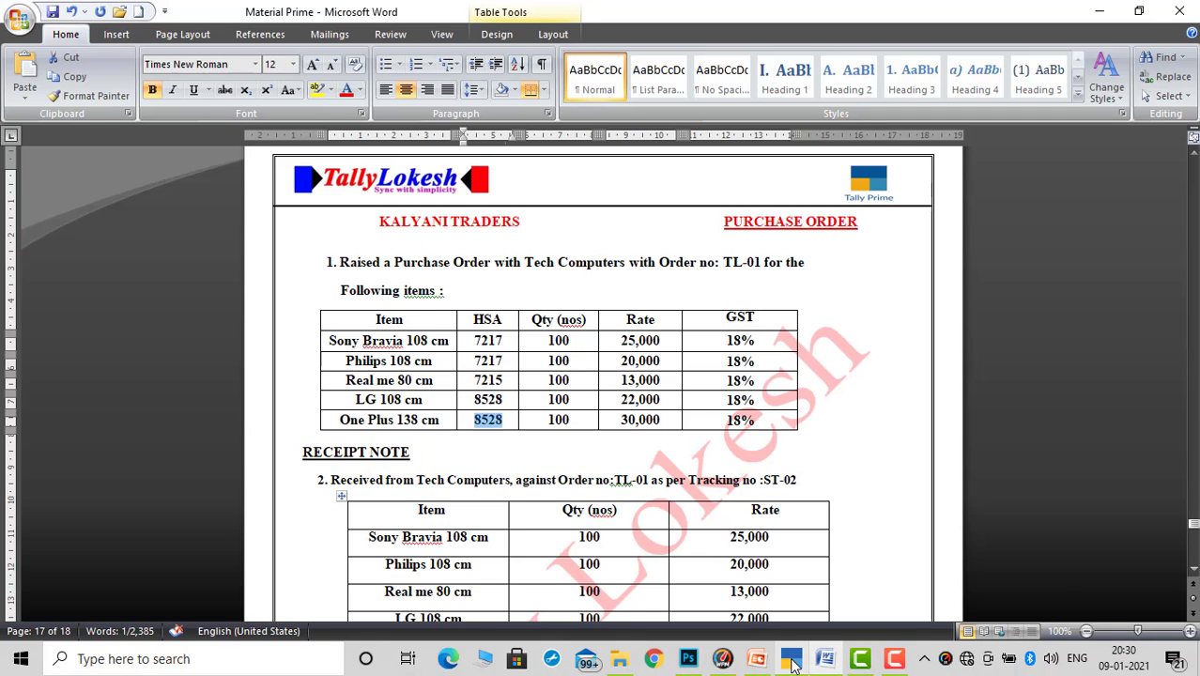
left_click(793, 663)
type("13")
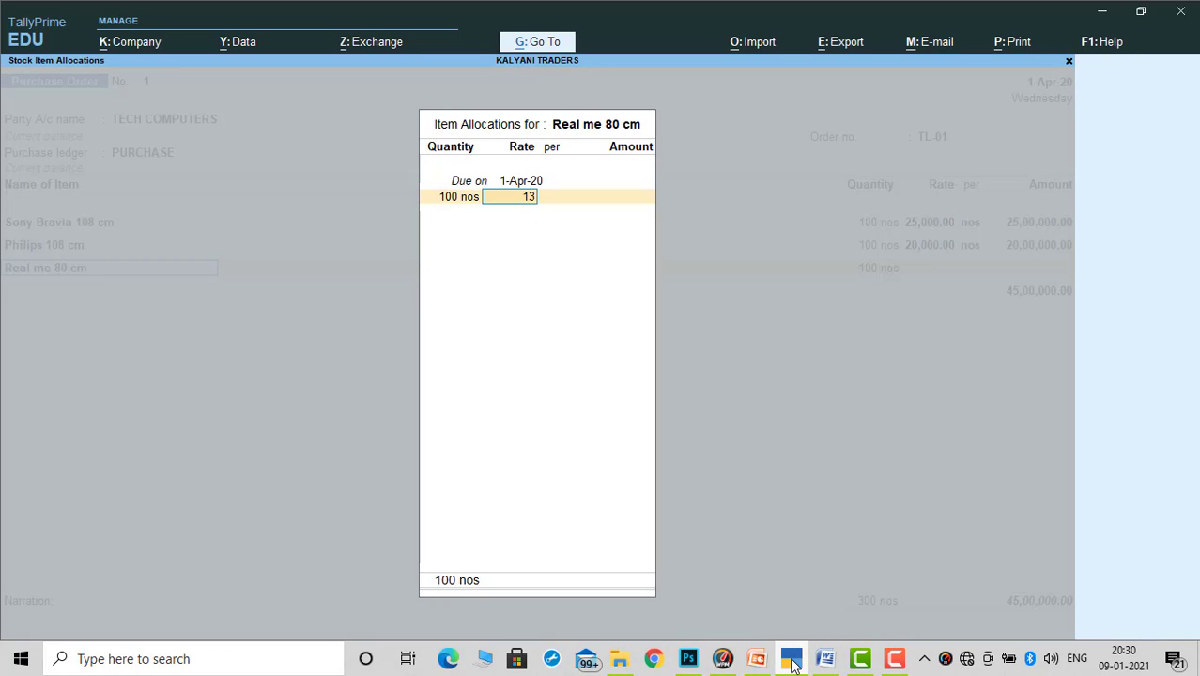
type(",000")
key("Return")
key("Return")
key("Return")
key("Return")
key("Return")
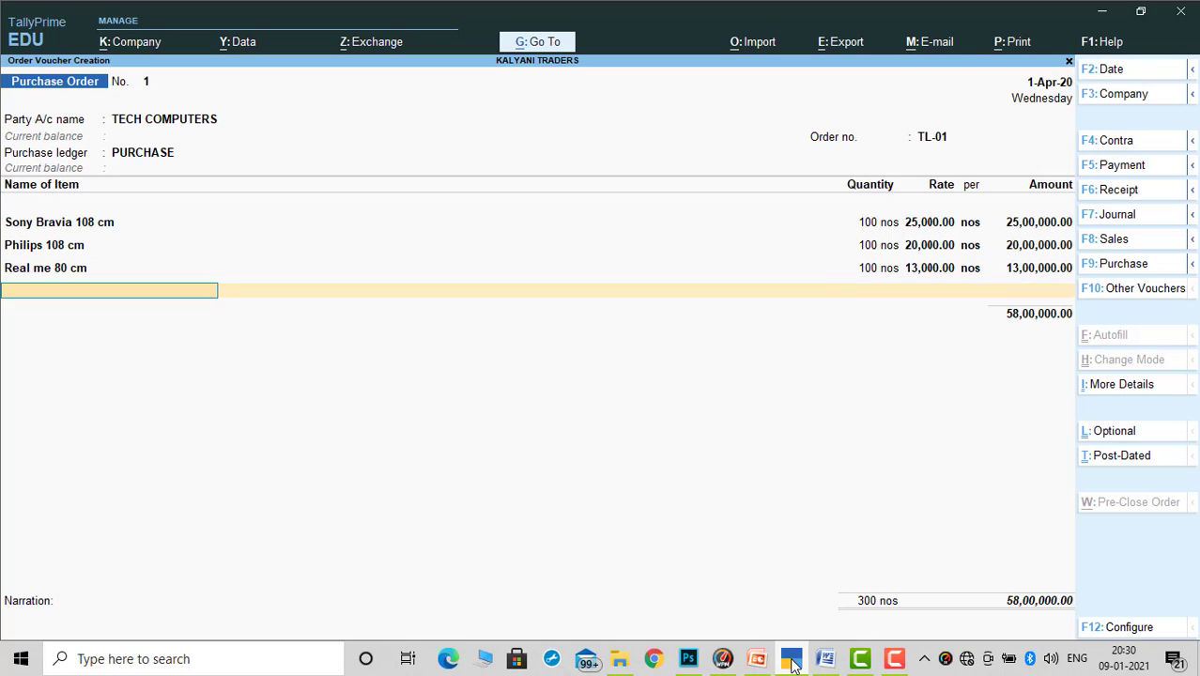
Add LG 108 cm as the fourth order item, due on 1-Apr-20, with a quantity of 100 nos
left_click(793, 663)
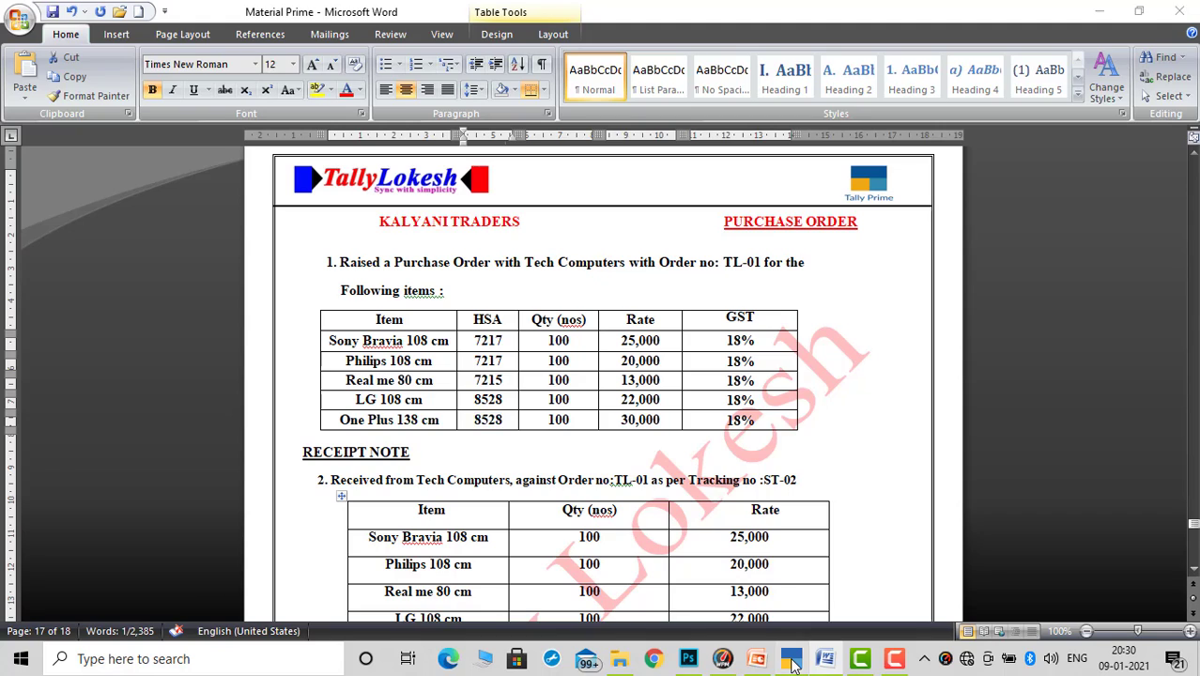
left_click(793, 662)
type("L")
key("Return")
key("Return")
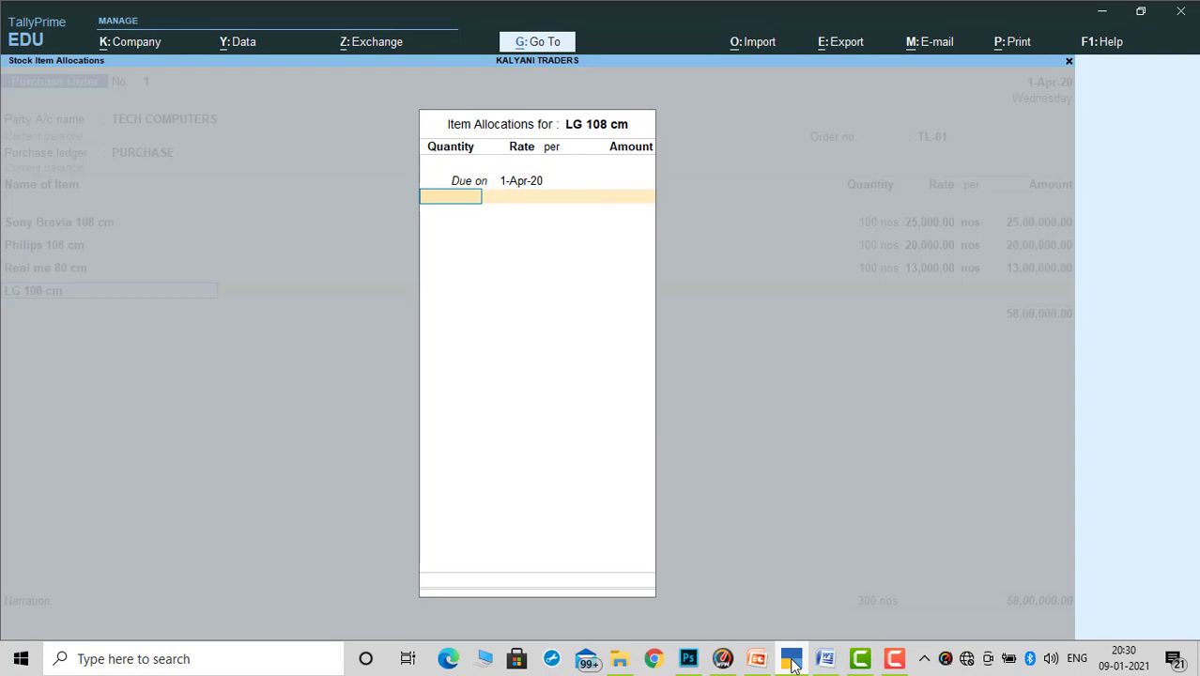
type("100")
key("Return")
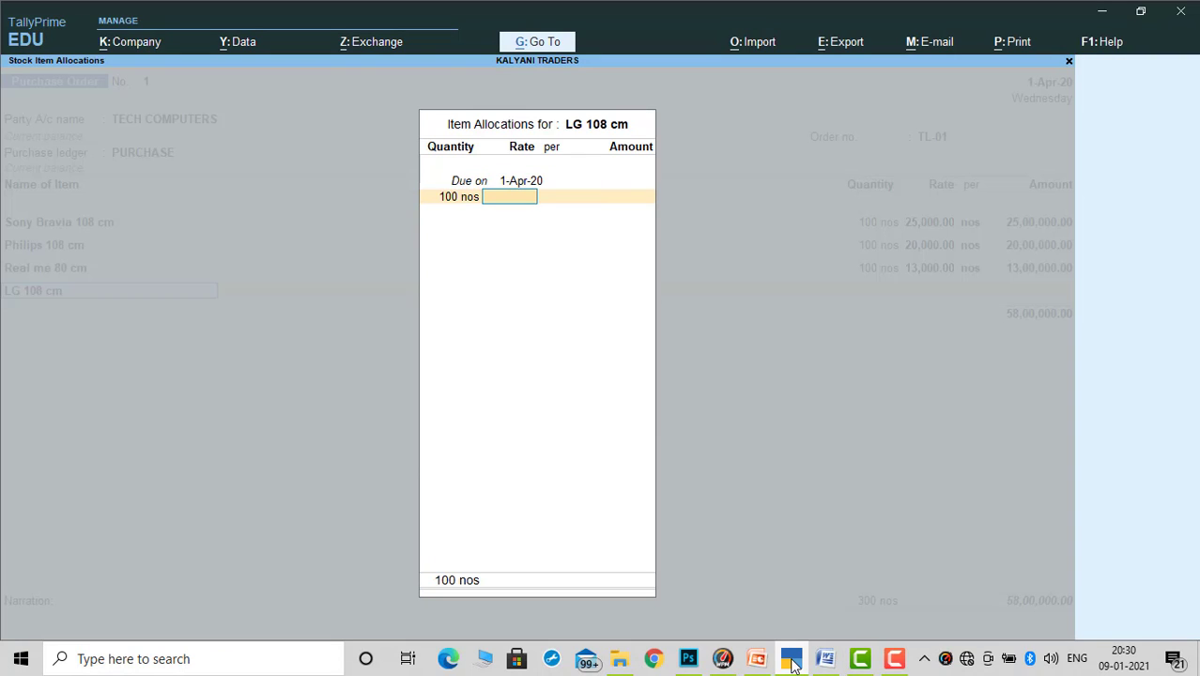
Set the LG 108 cm rate to 22,000 per nos as listed in Word and complete its item allocation
left_click(794, 663)
left_click(793, 663)
type("22000")
key("Return")
key("Return")
key("Return")
key("Return")
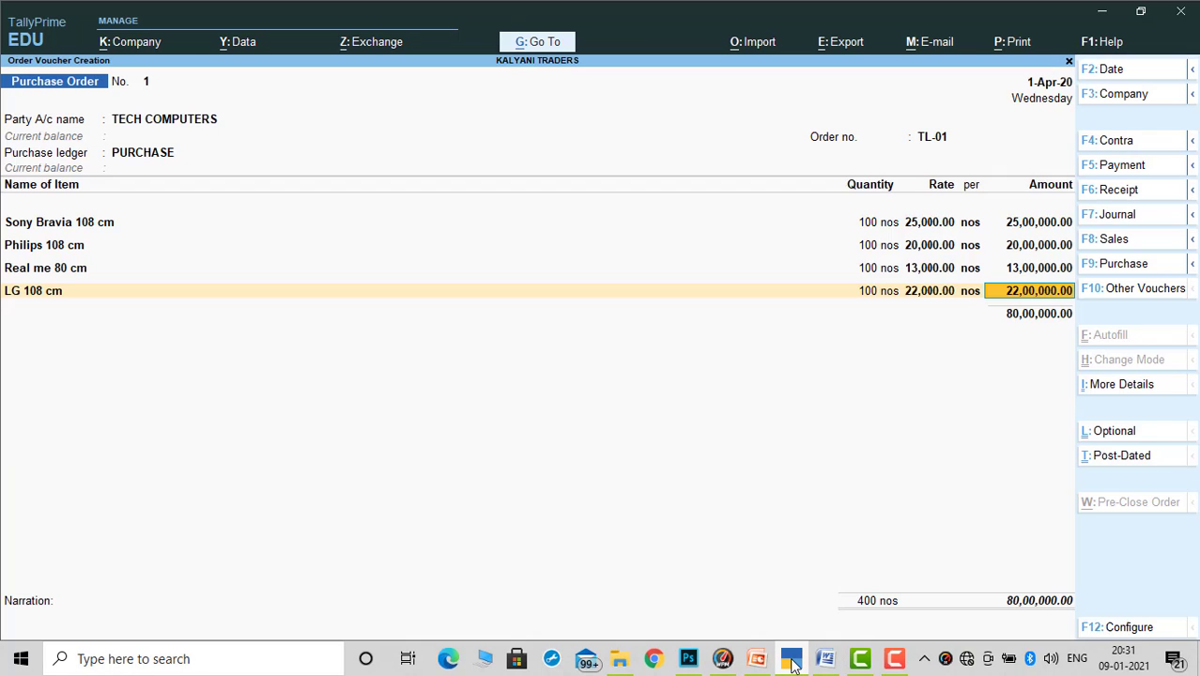
key("Return")
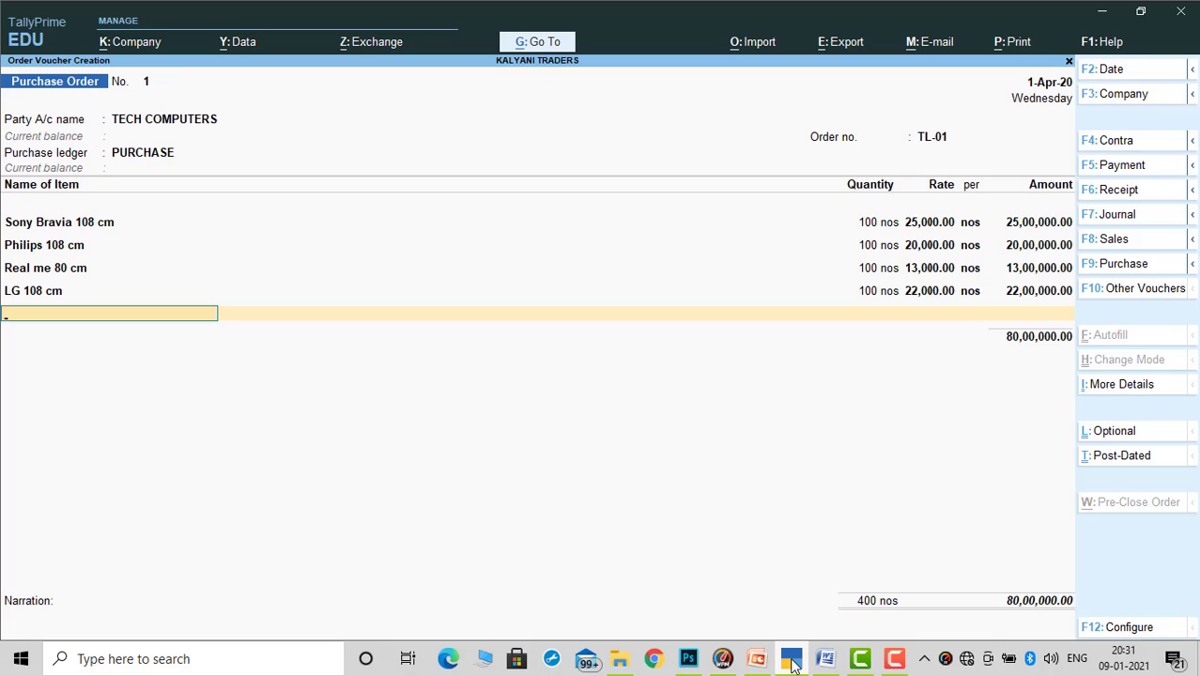
Add One Plus 138 cm as the fifth order item, due on 1-Apr-20, with a quantity of 100 nos
type("o")
key("Return")
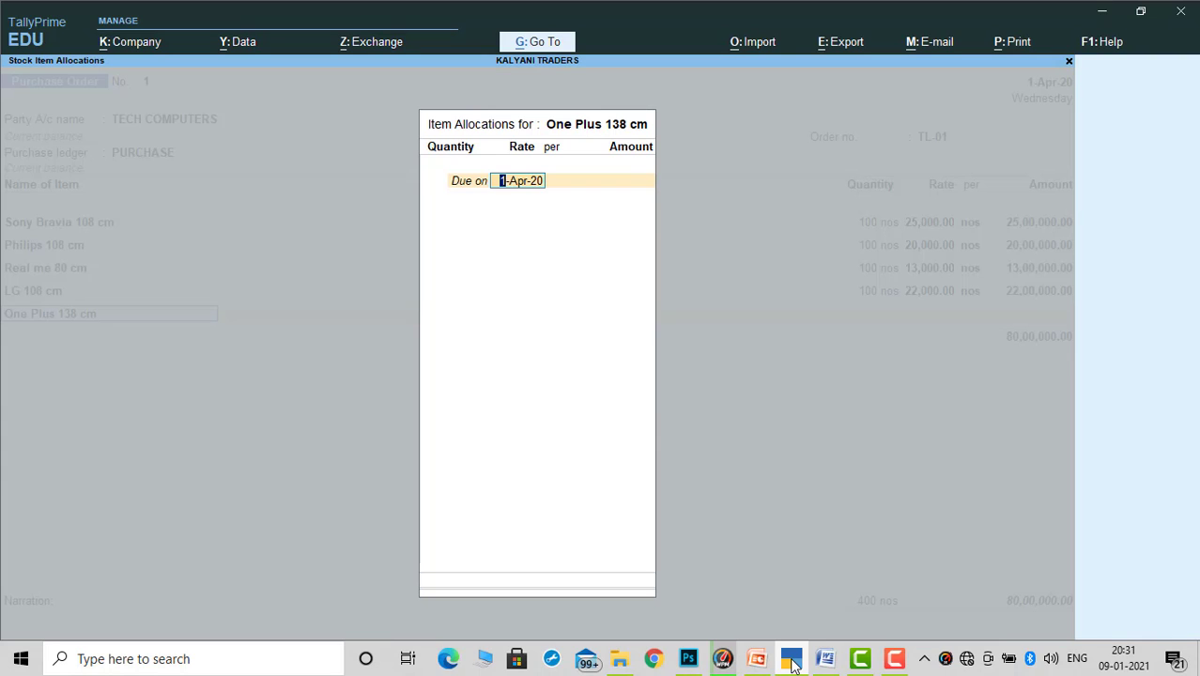
key("BackSpace")
key("Escape")
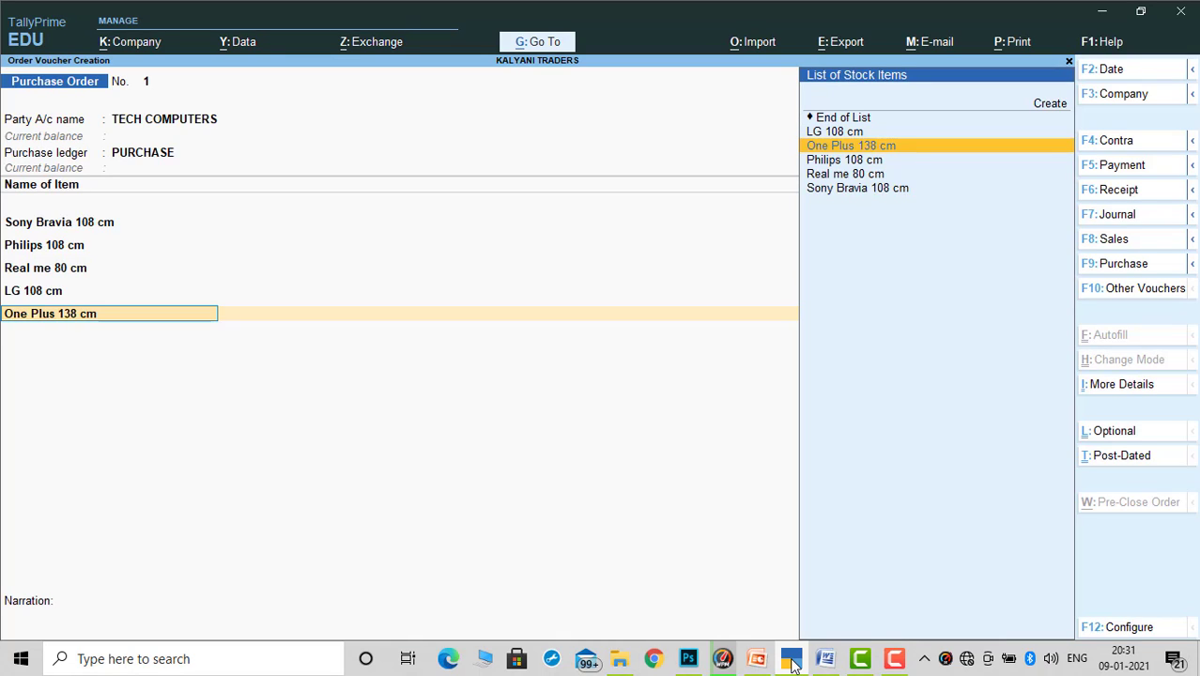
key("Return")
key("Return")
type("100")
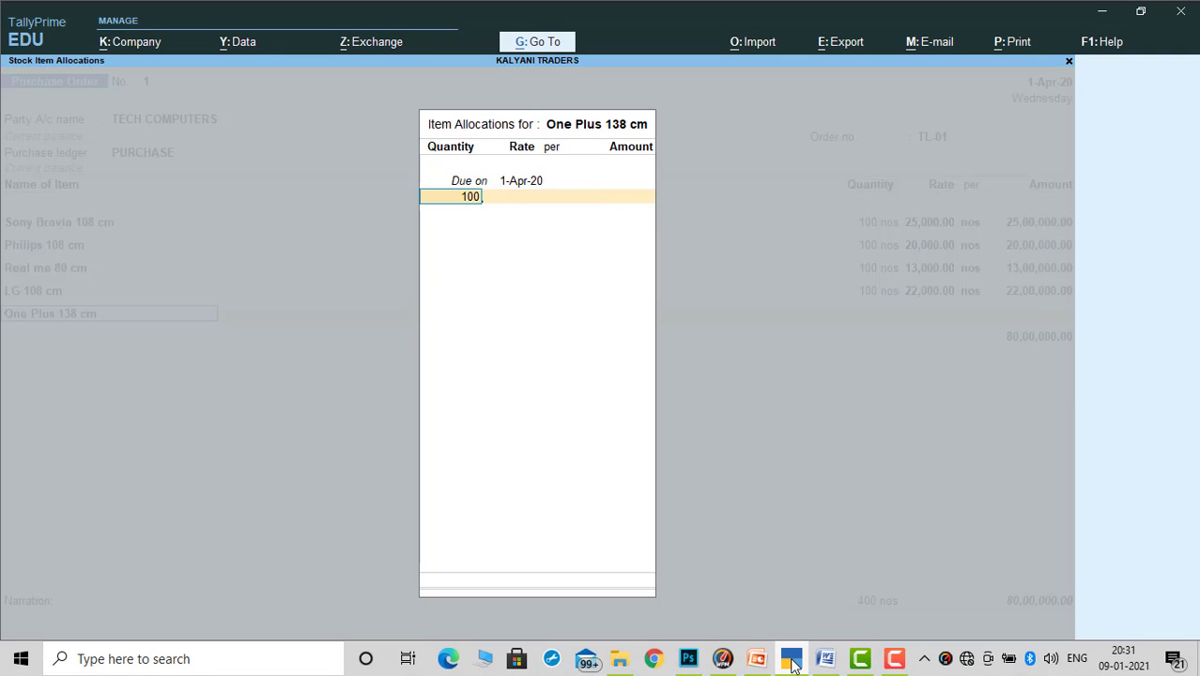
key("Return")
Set the One Plus 138 cm rate to 30,000 per nos and complete its item allocation
left_click(791, 663)
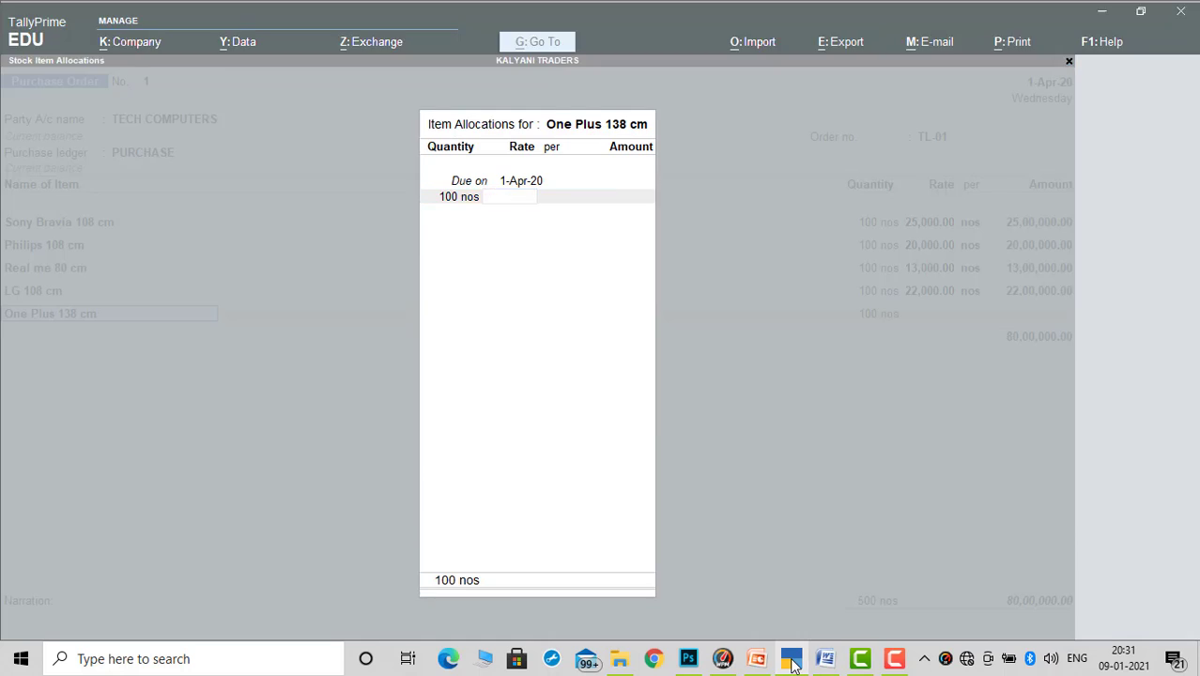
left_click(791, 662)
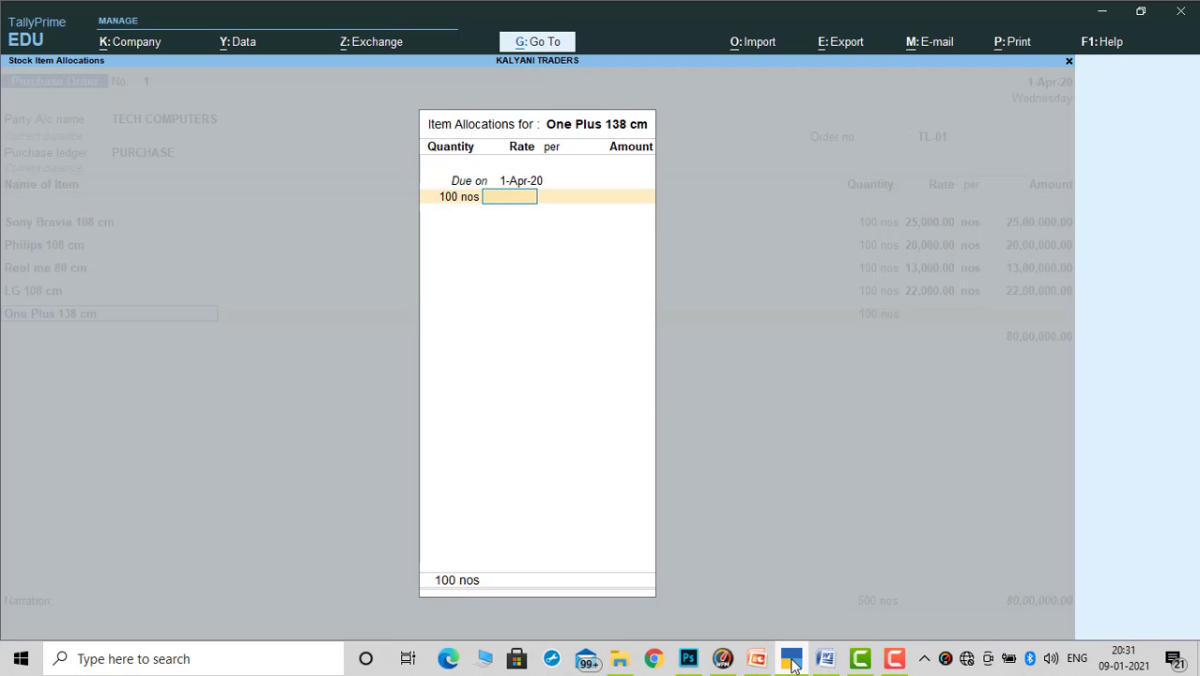
type("30,000")
key("Return")
key("Return")
key("Return")
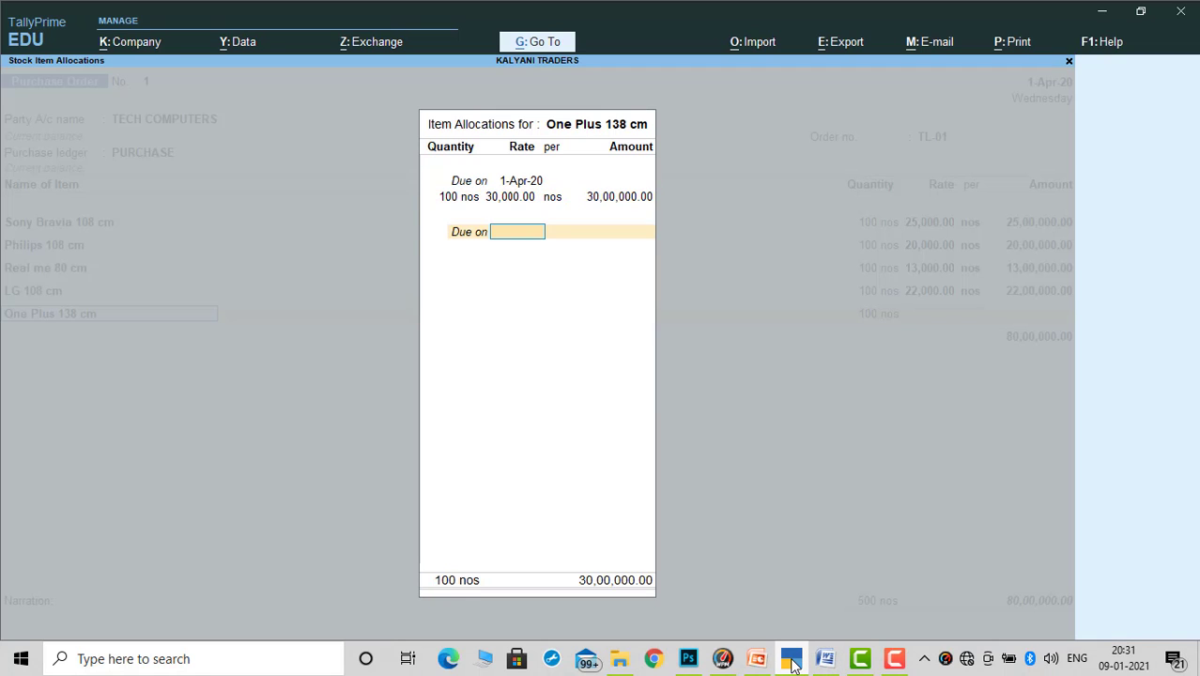
key("Return")
key("Return")
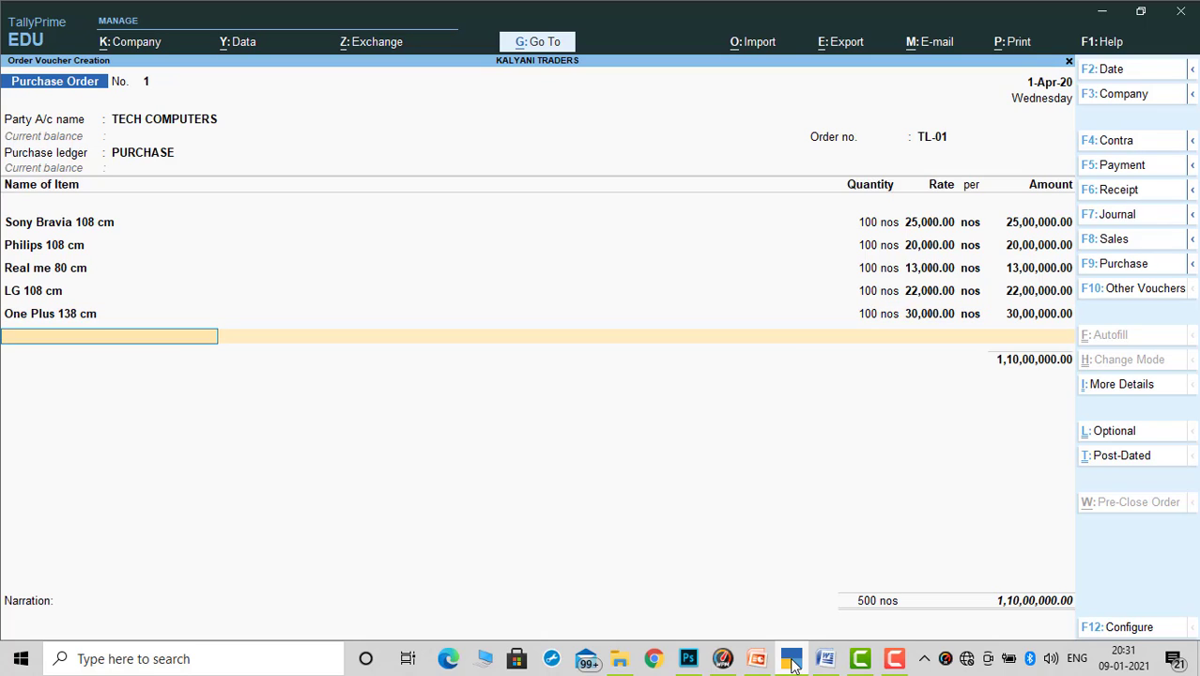
End the item list, leave the narration blank and save the Tech Computers purchase order
key("Return")
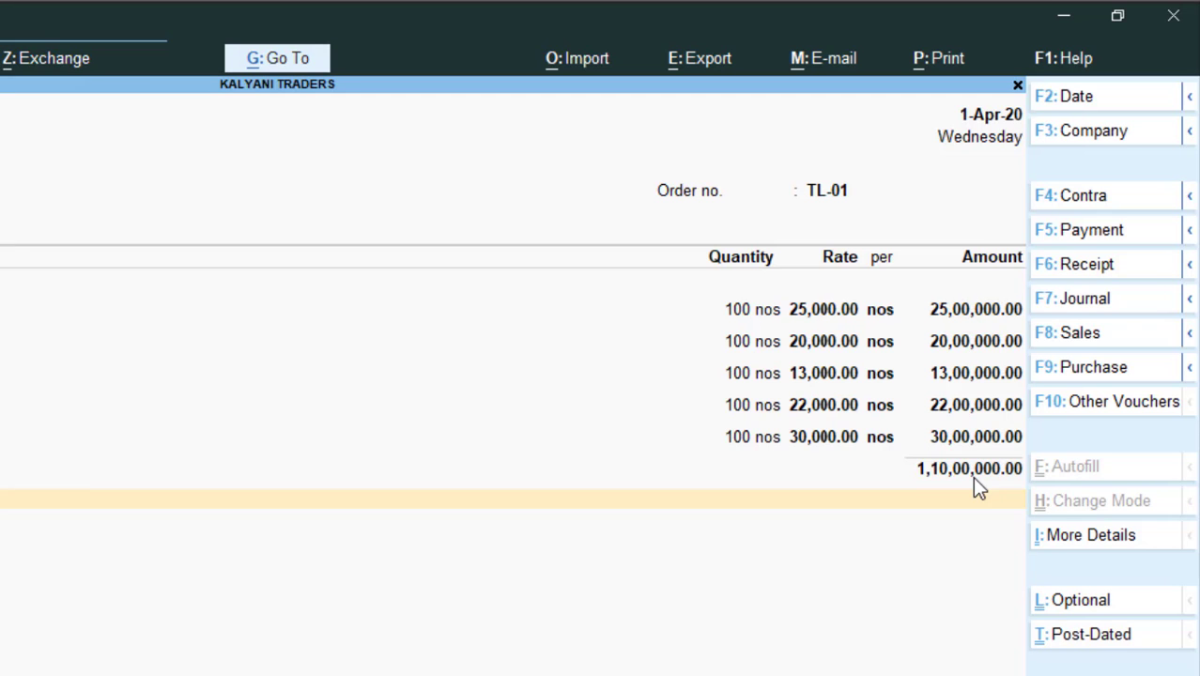
key("Return")
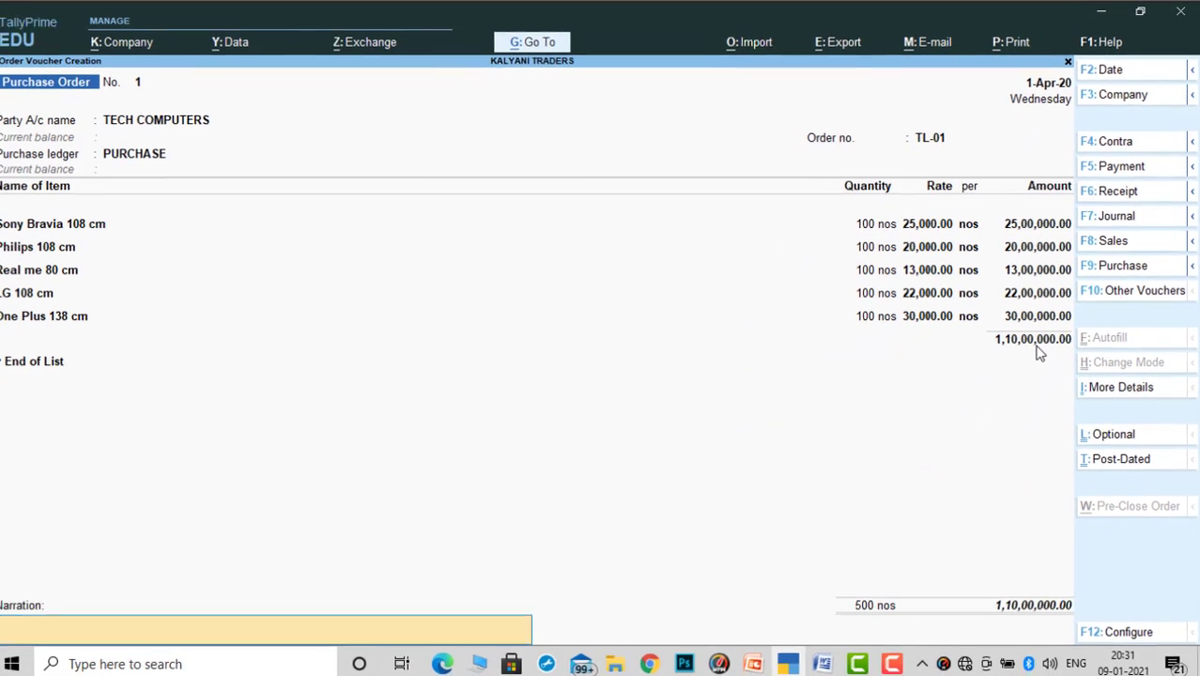
key("Return")
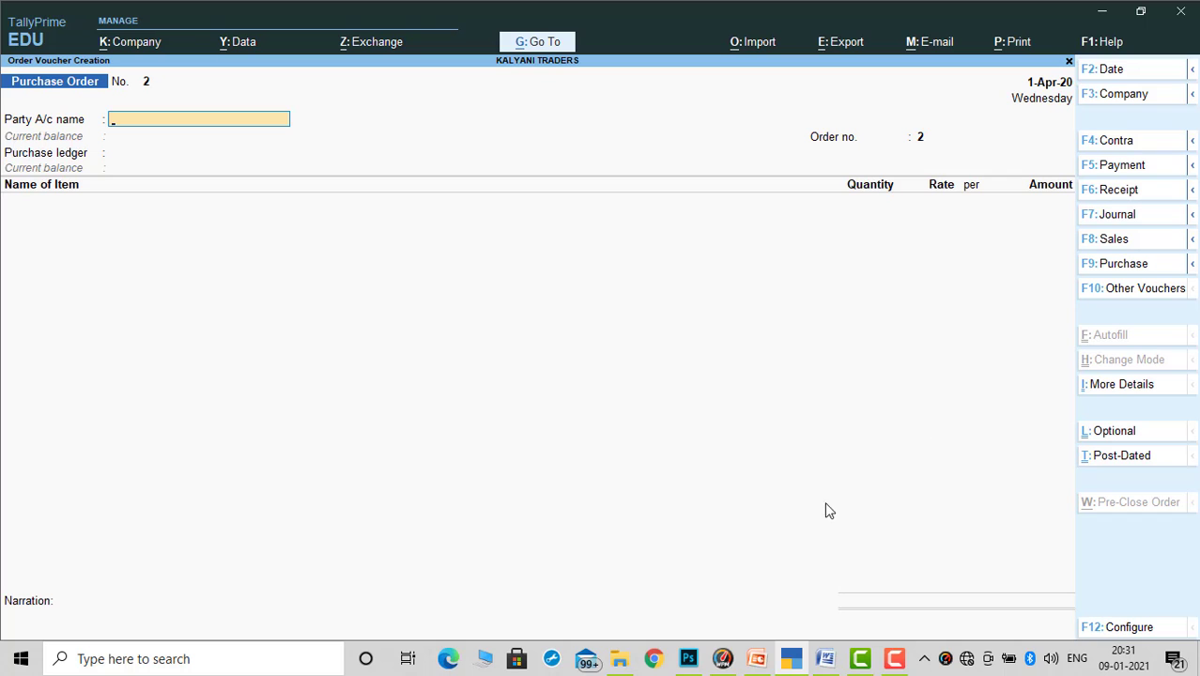
Switch to Word and review the Receipt Note task for Tech Computers with its item quantities and rates
left_click(838, 660)
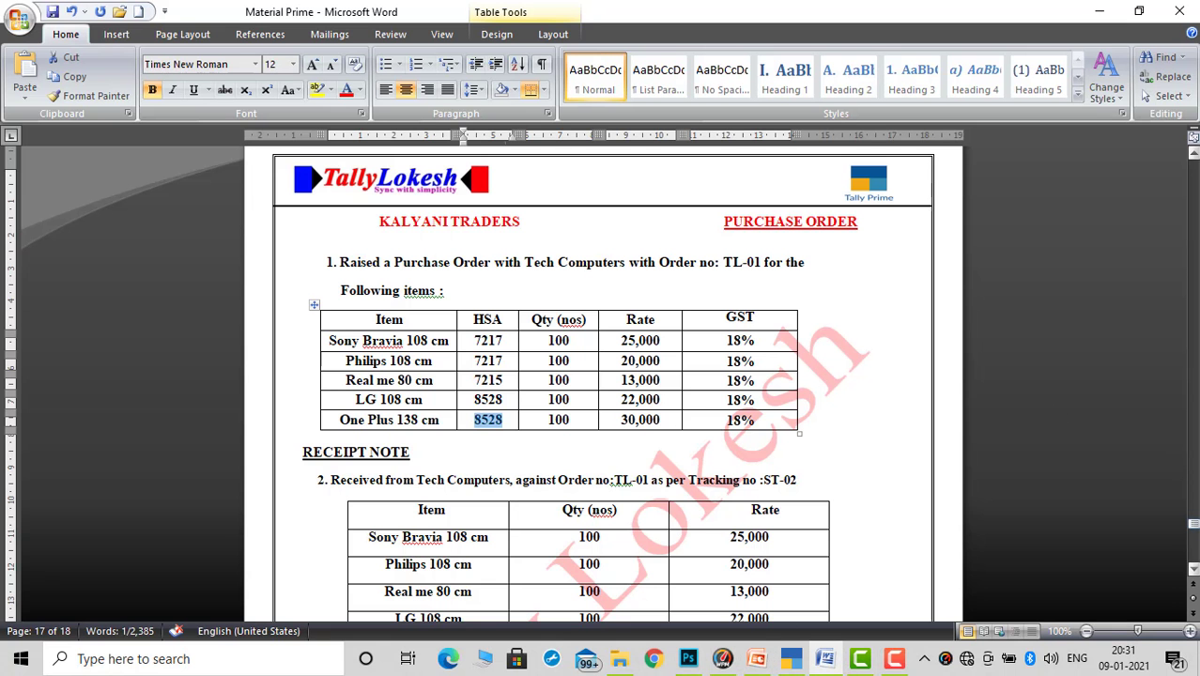
left_click(1193, 571)
left_click(1193, 571)
left_click(1193, 571)
left_click(1193, 571)
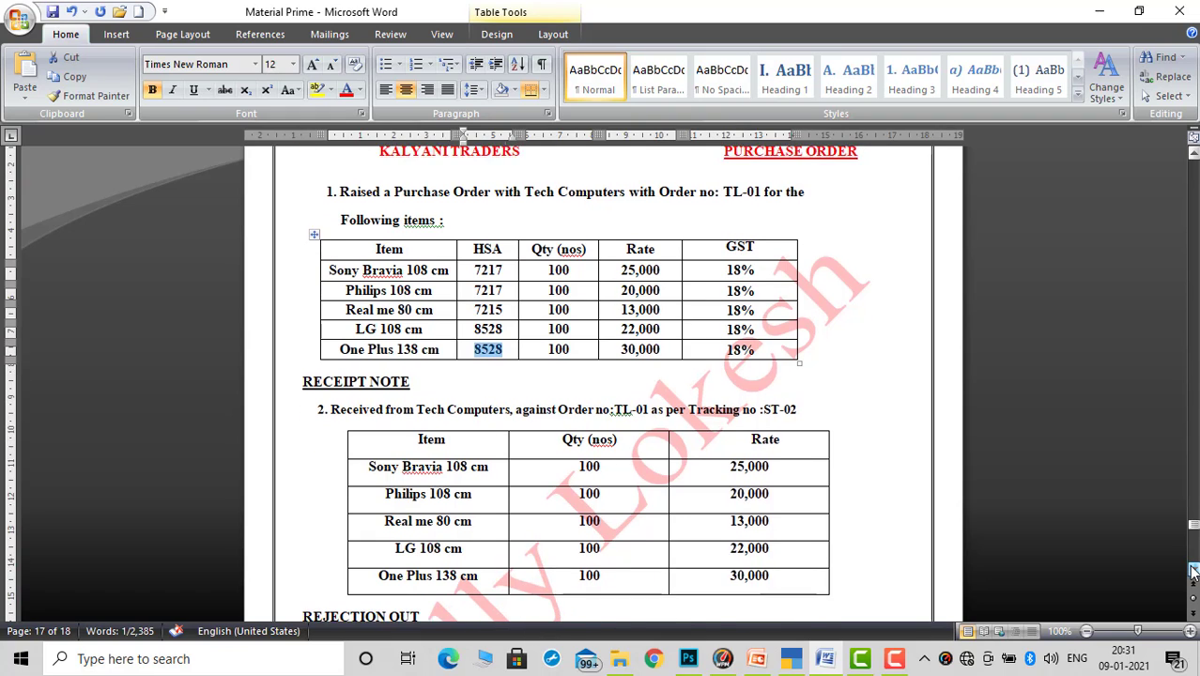
left_click(1193, 571)
left_click(1193, 571)
left_click(1193, 571)
left_click(1193, 571)
left_click(1193, 570)
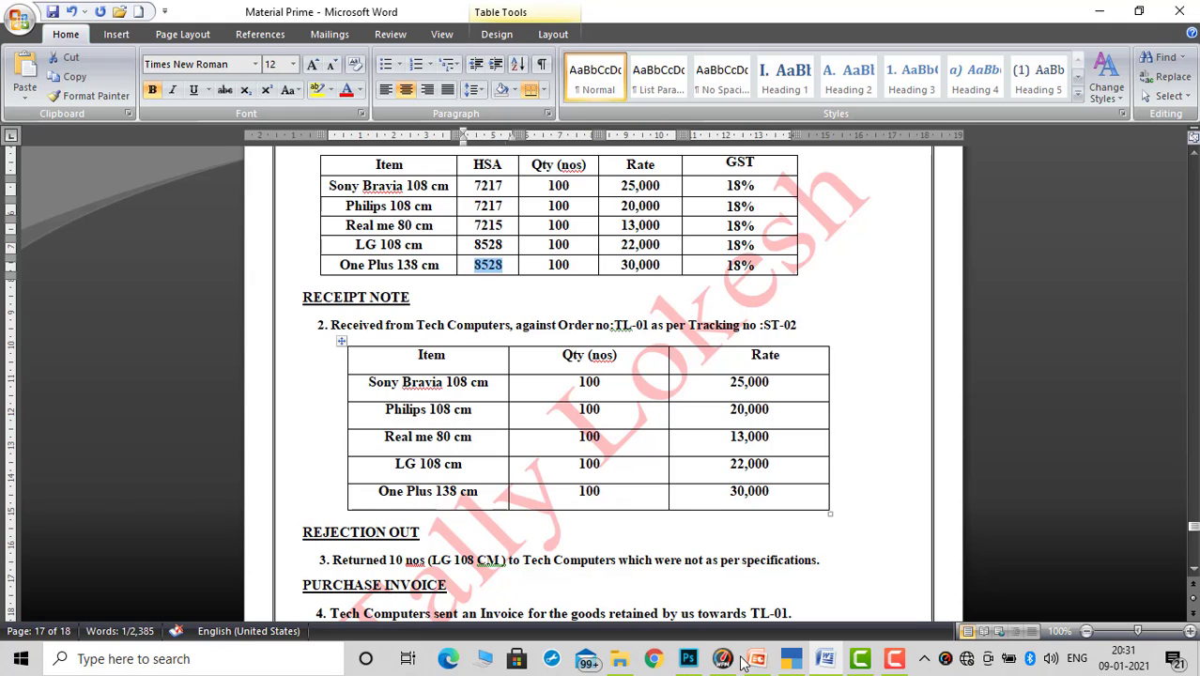
Switch back to TallyPrime, show the inactive voucher types, and activate and open the Receipt Note voucher
left_click(792, 660)
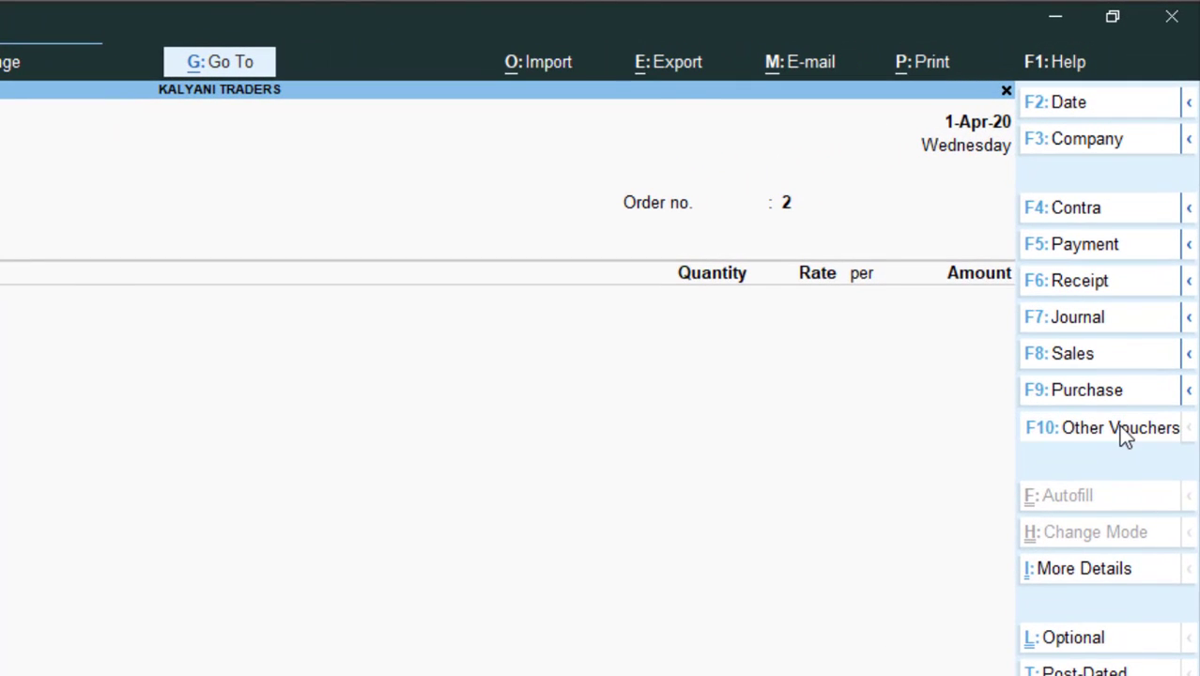
left_click(1124, 434)
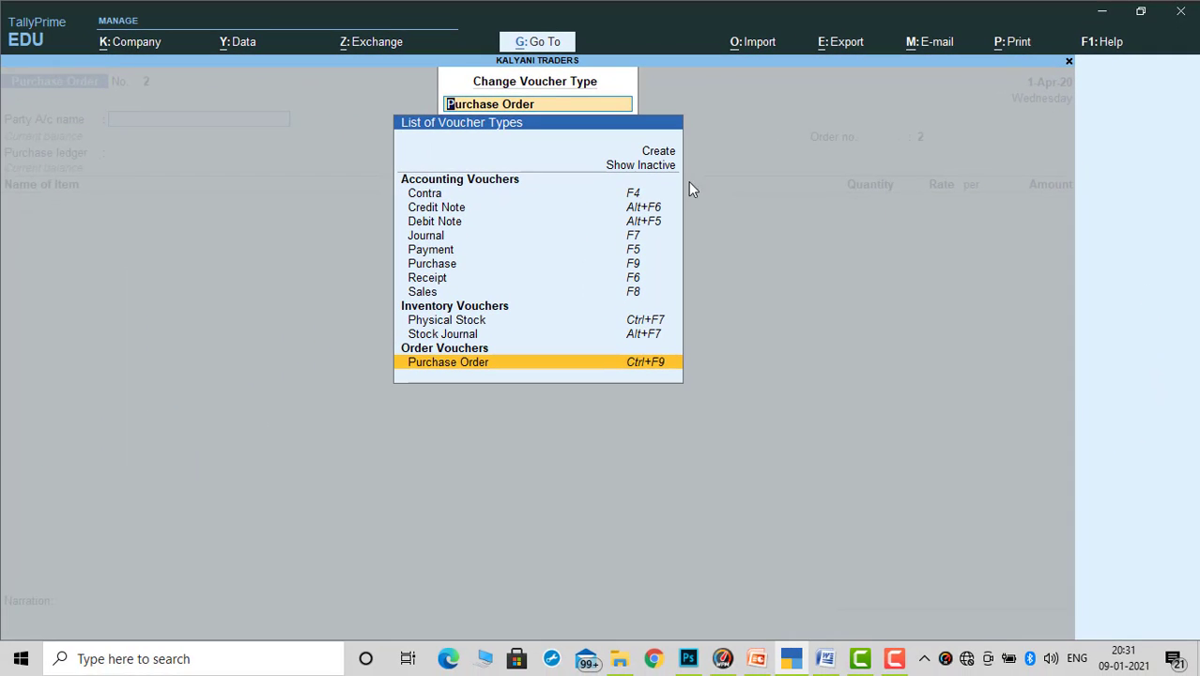
left_click(636, 165)
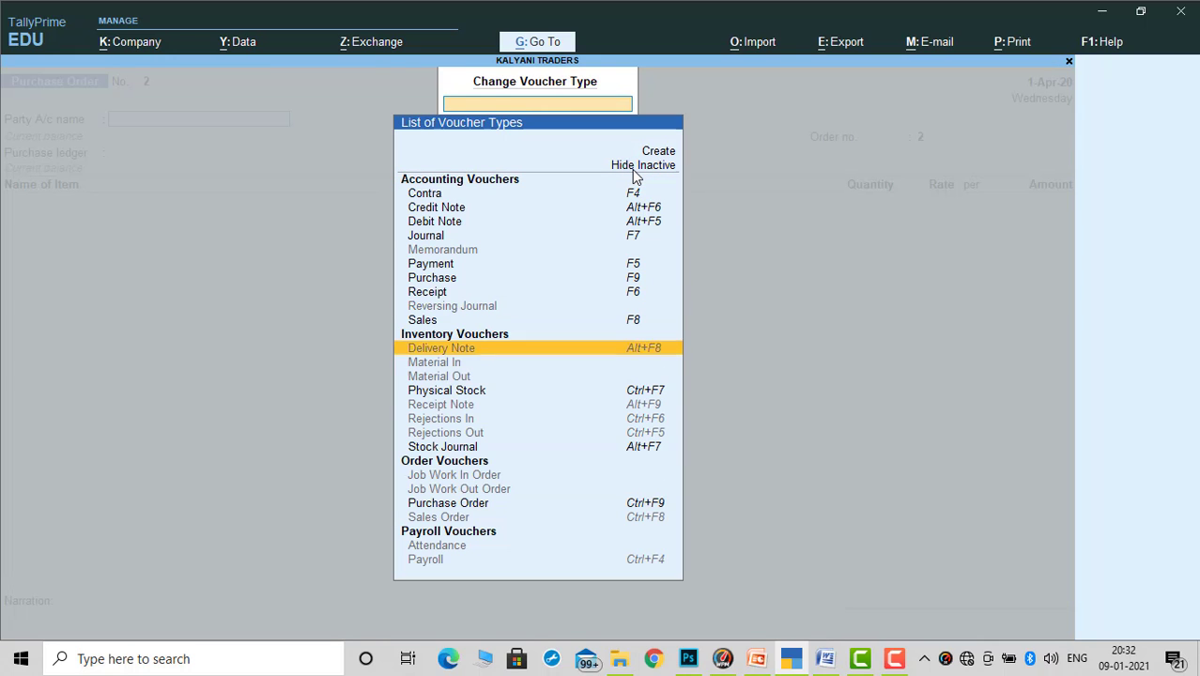
key("Down")
key("Down")
key("Down")
key("Down")
key("Down")
key("Up")
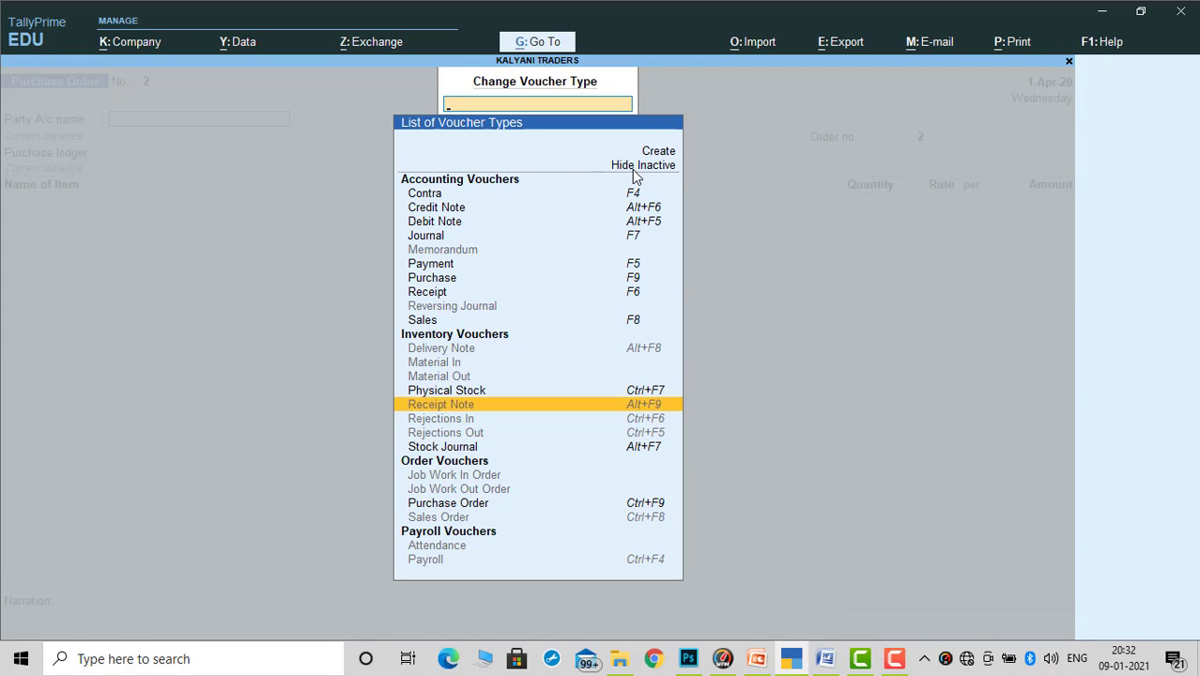
key("Return")
key("y")
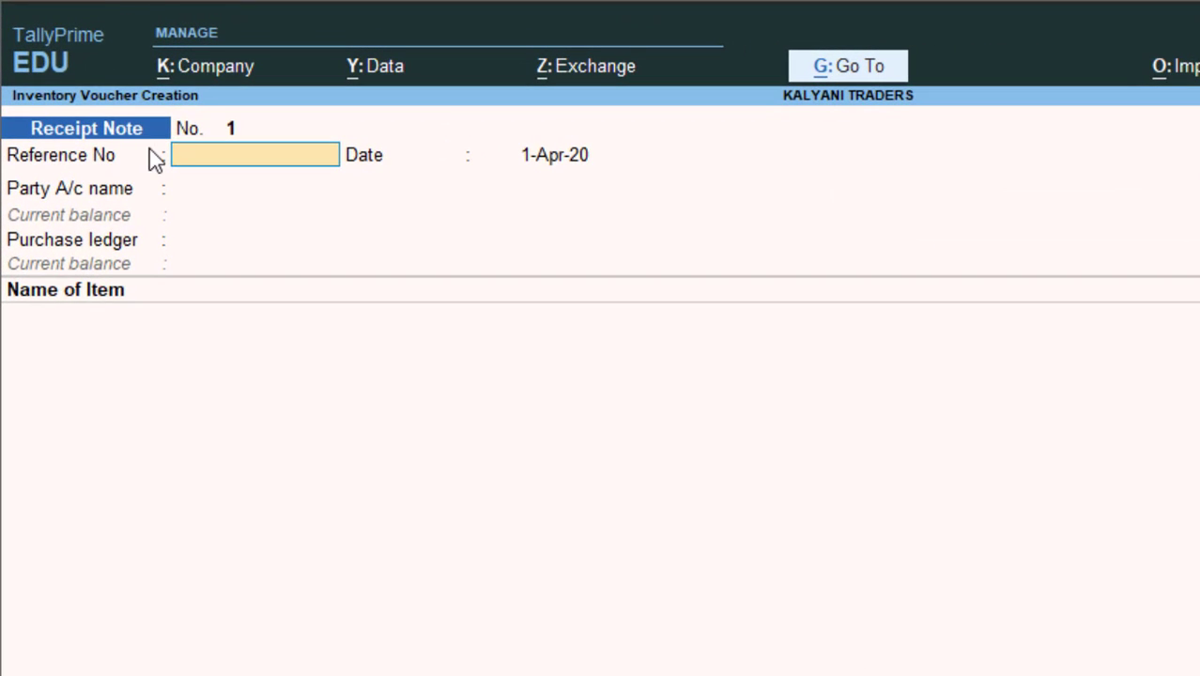
Leave the reference number blank, choose TECH COMPUTERS as the party with its default details, and select PURCHASE as the purchase ledger
key("Return")
key("Return")
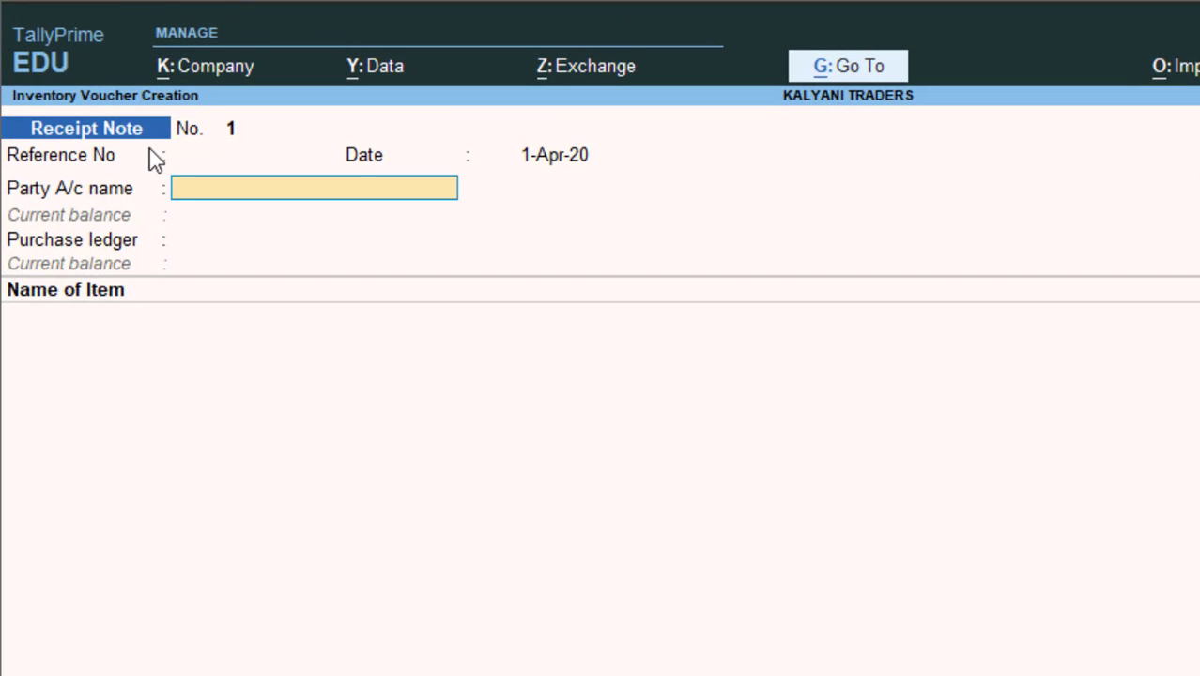
key("Return")
key("Return")
key("Return")
key("Return")
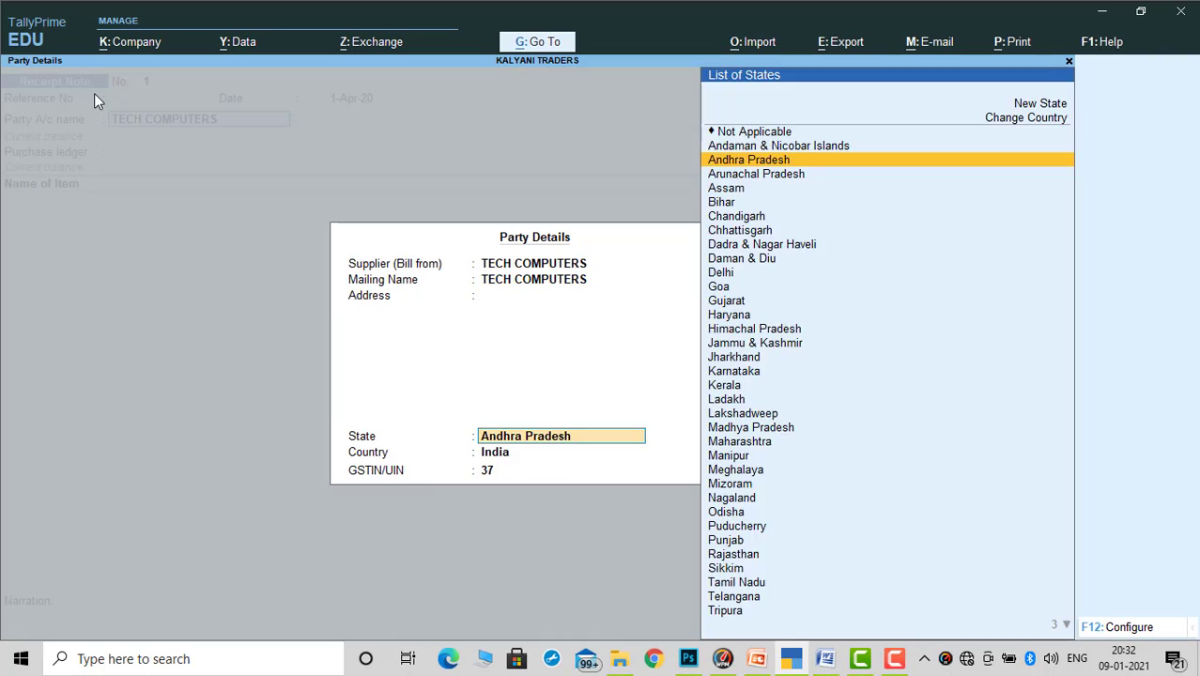
key("Return")
key("Return")
key("Return")
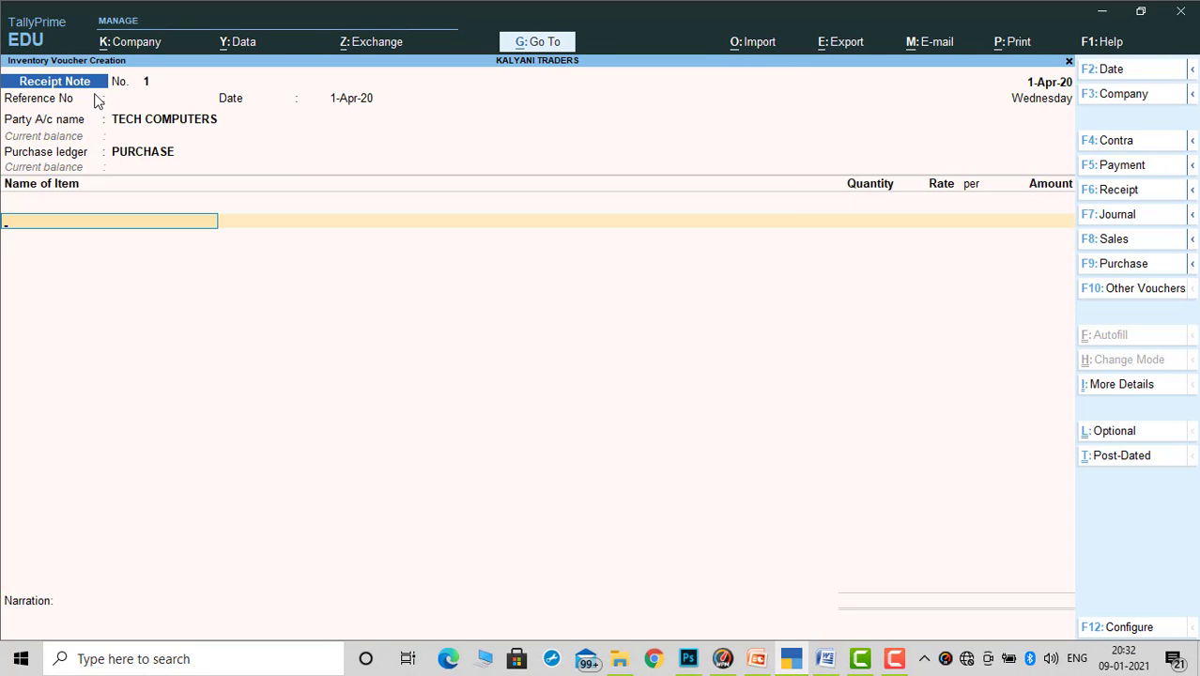
Choose Sony Bravia 108 cm as the first receipt note item and look up the tracking number in the Word exercise
type("s")
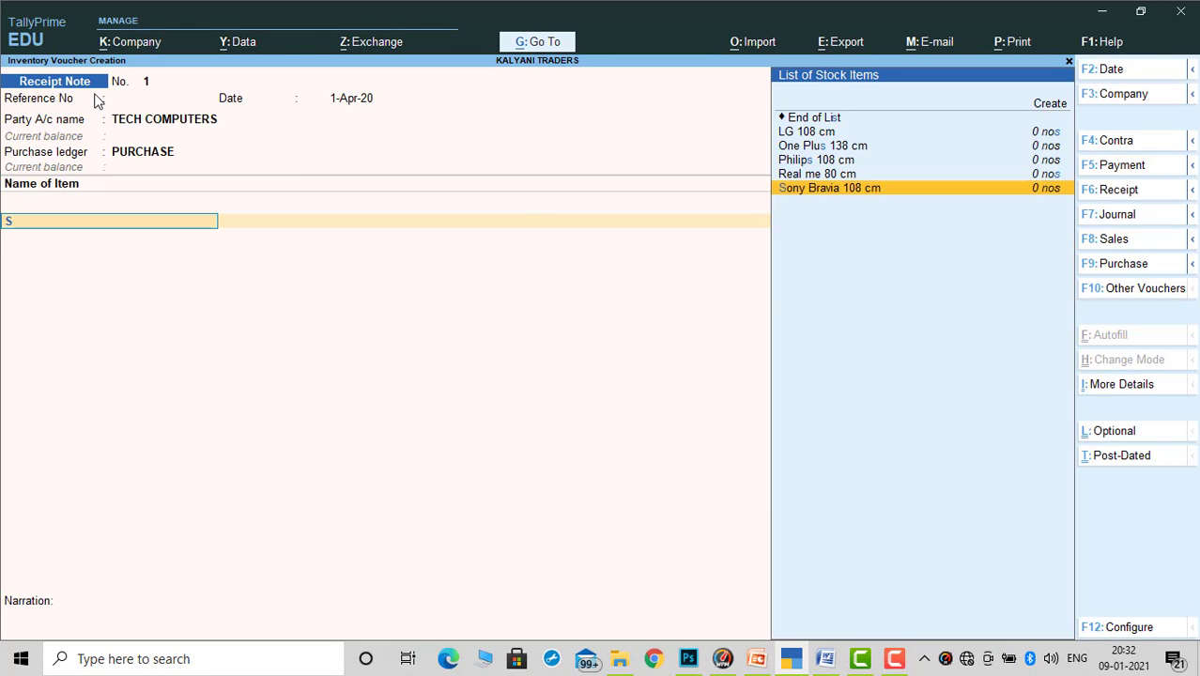
key("Return")
type("1")
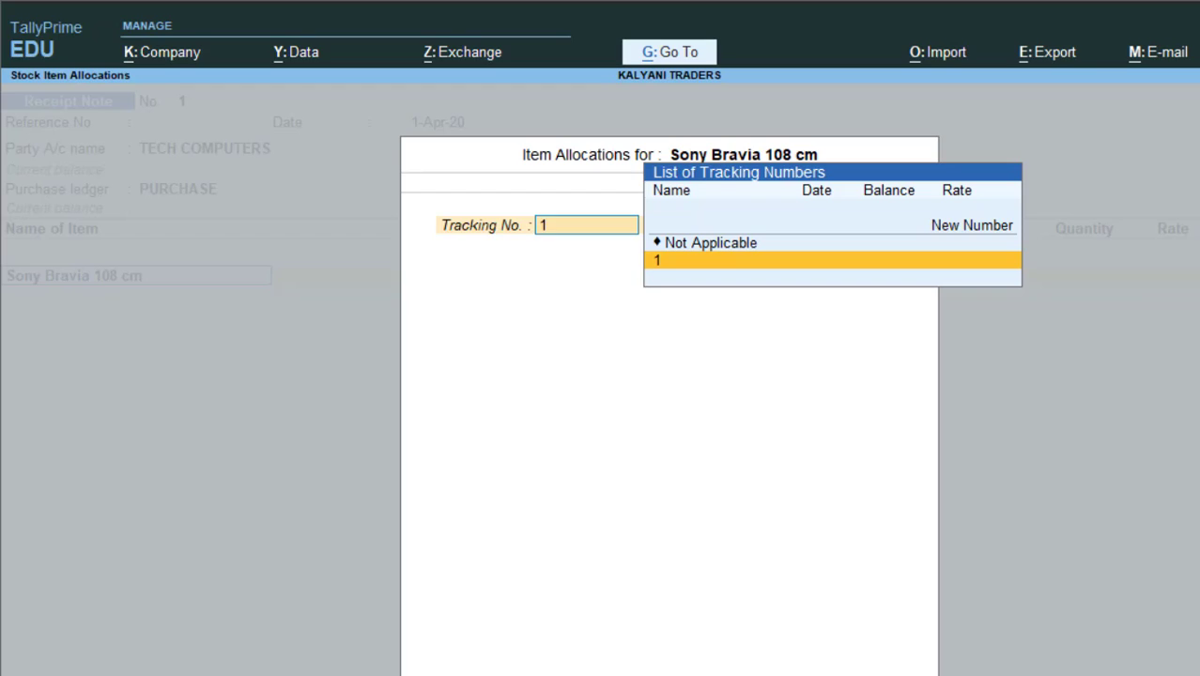
key("alt+Tab")
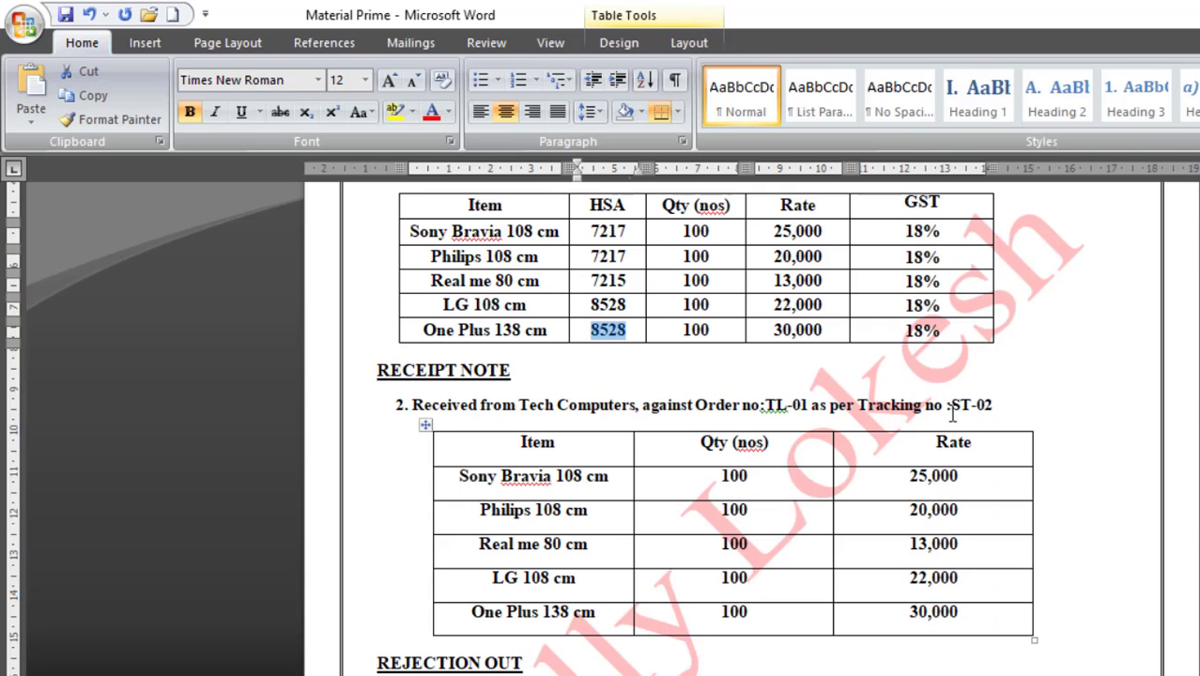
left_click_drag(949, 405, 1003, 405)
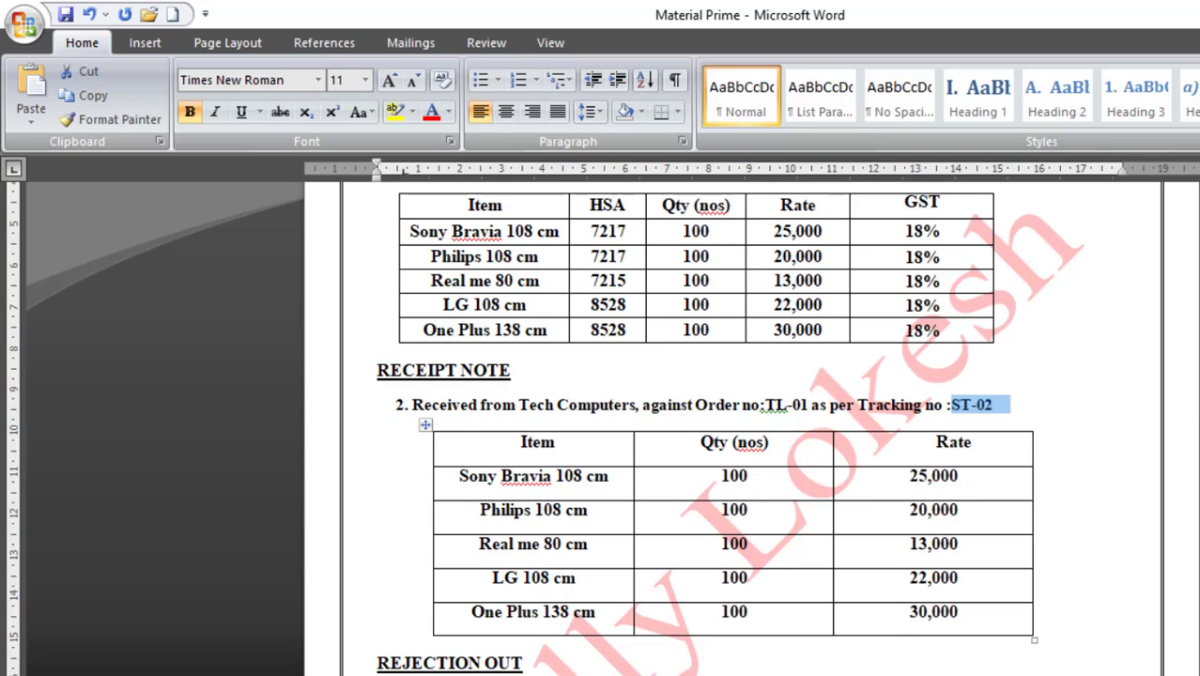
Back in TallyPrime, allocate Sony Bravia 108 cm to new tracking number ST-02 and the pending purchase order, with 100 nos at 25,000
key("alt+Tab")
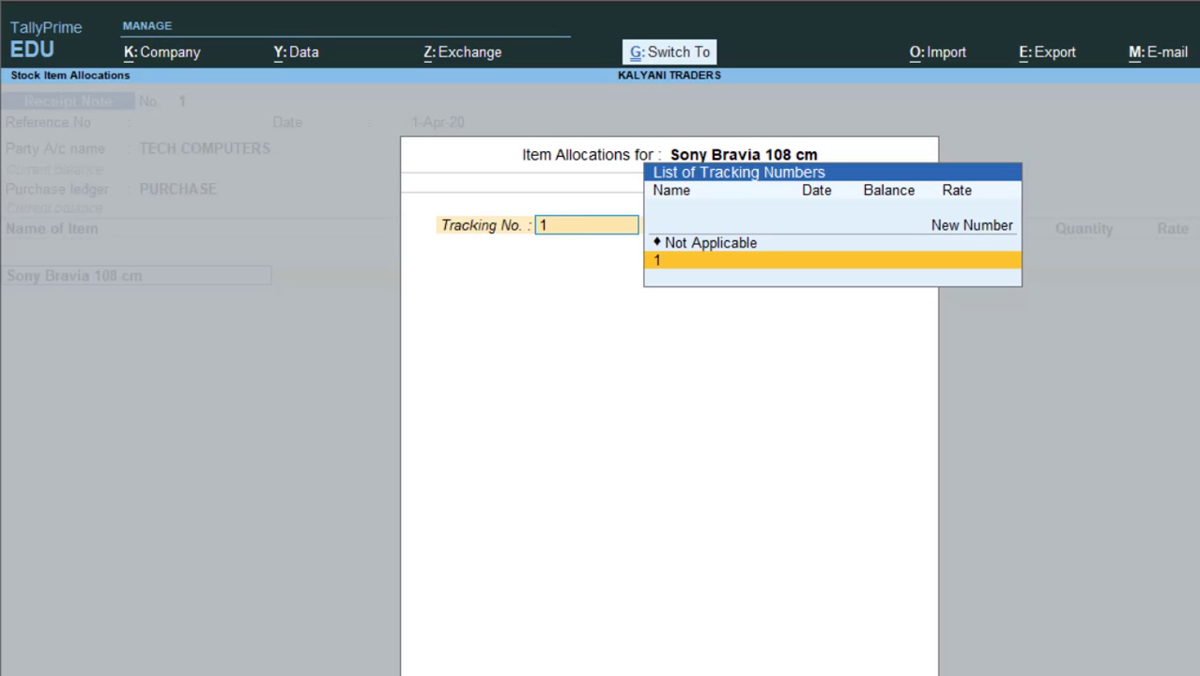
key("ctrl+alt+v")
key("Return")
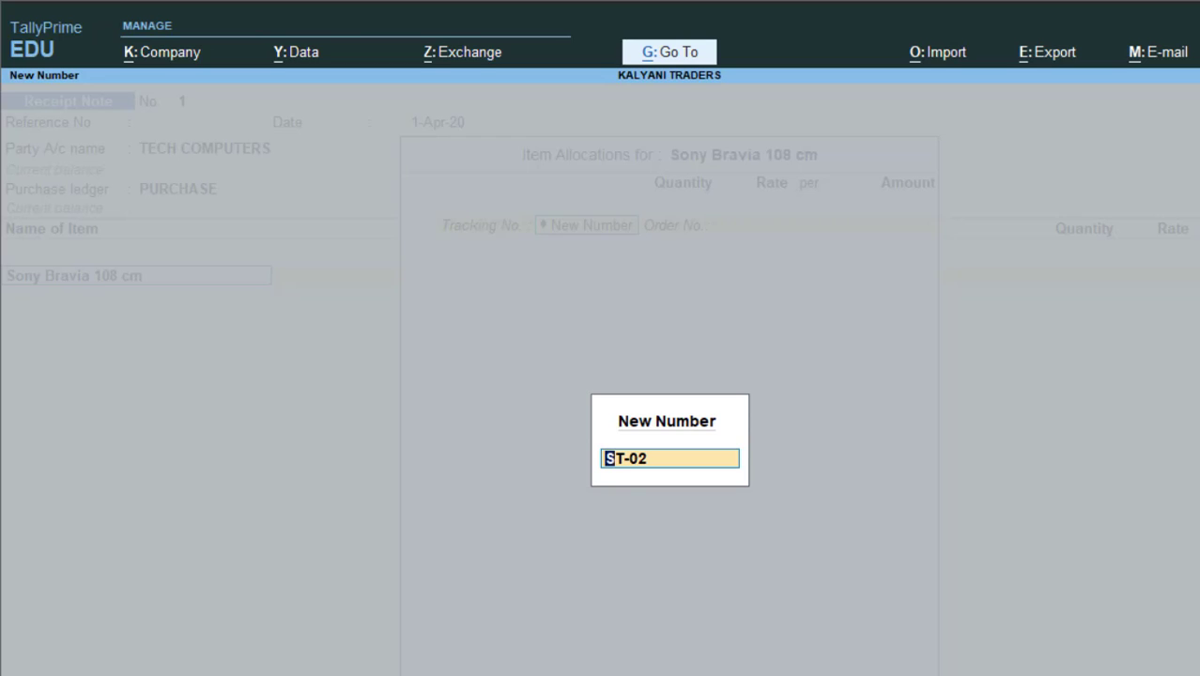
key("Return")
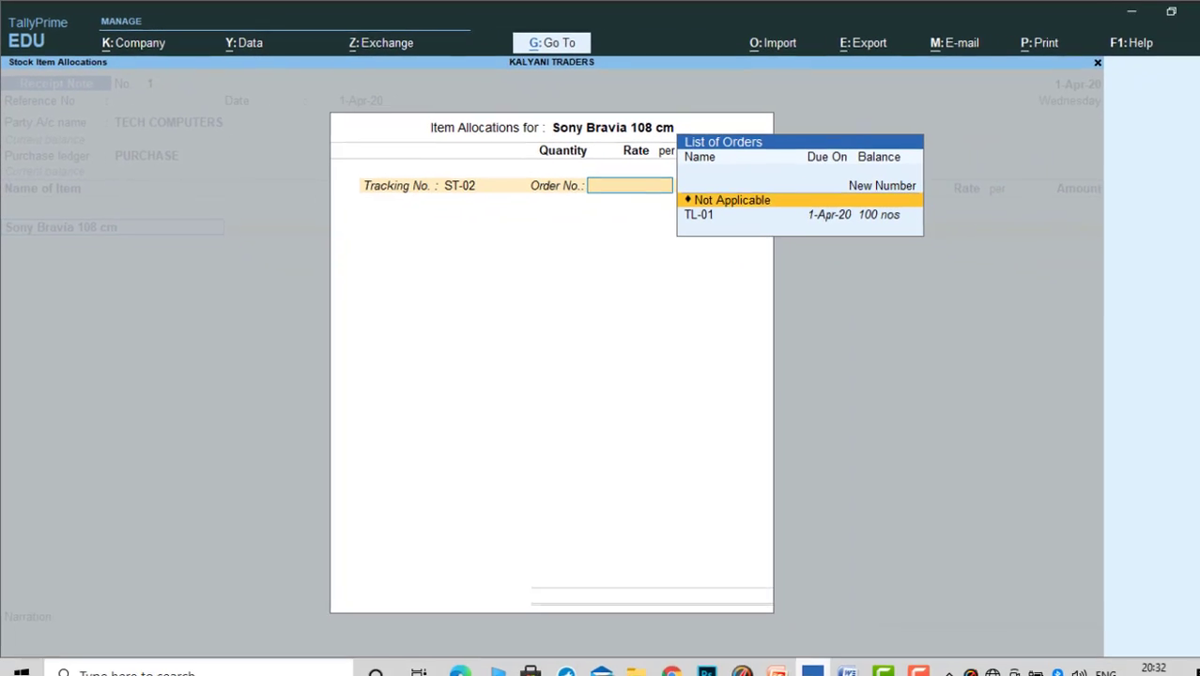
key("Down")
key("Return")
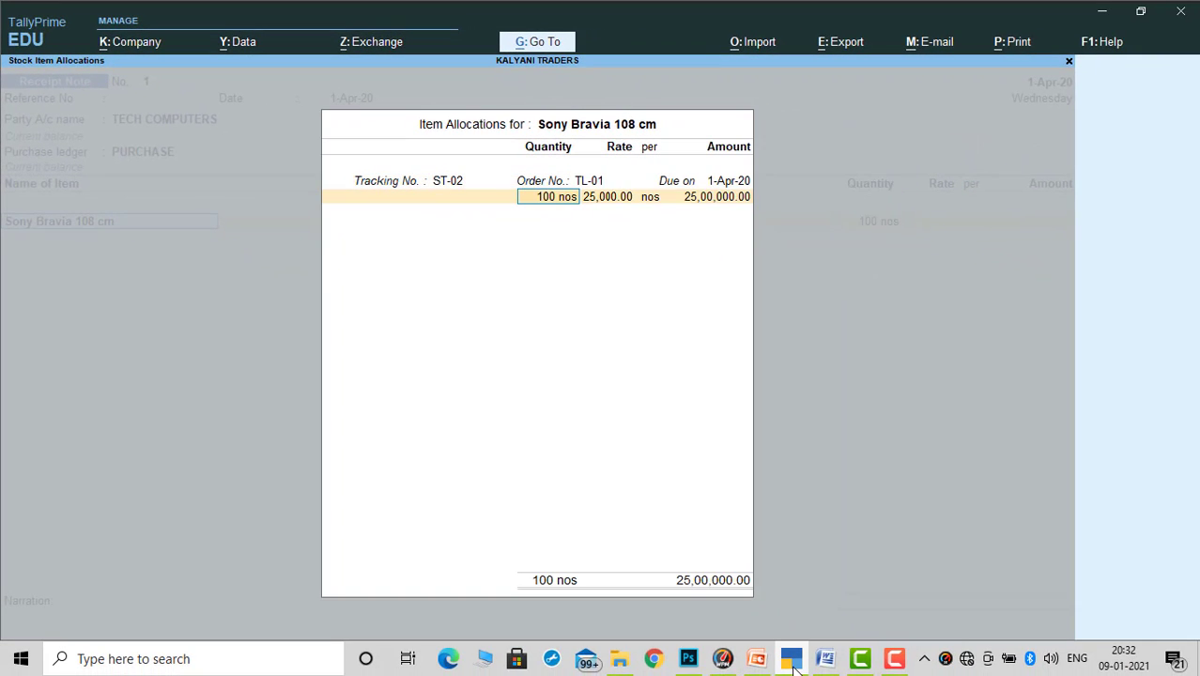
key("Return")
key("Return")
key("Return")
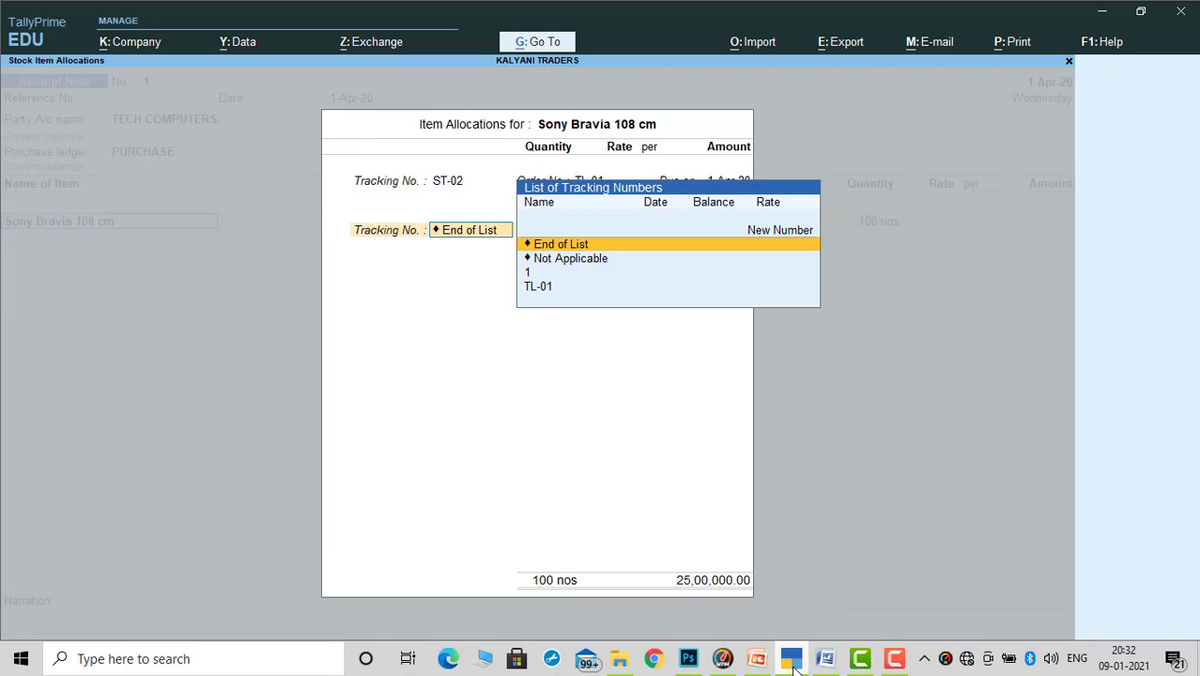
key("Return")
key("Return")
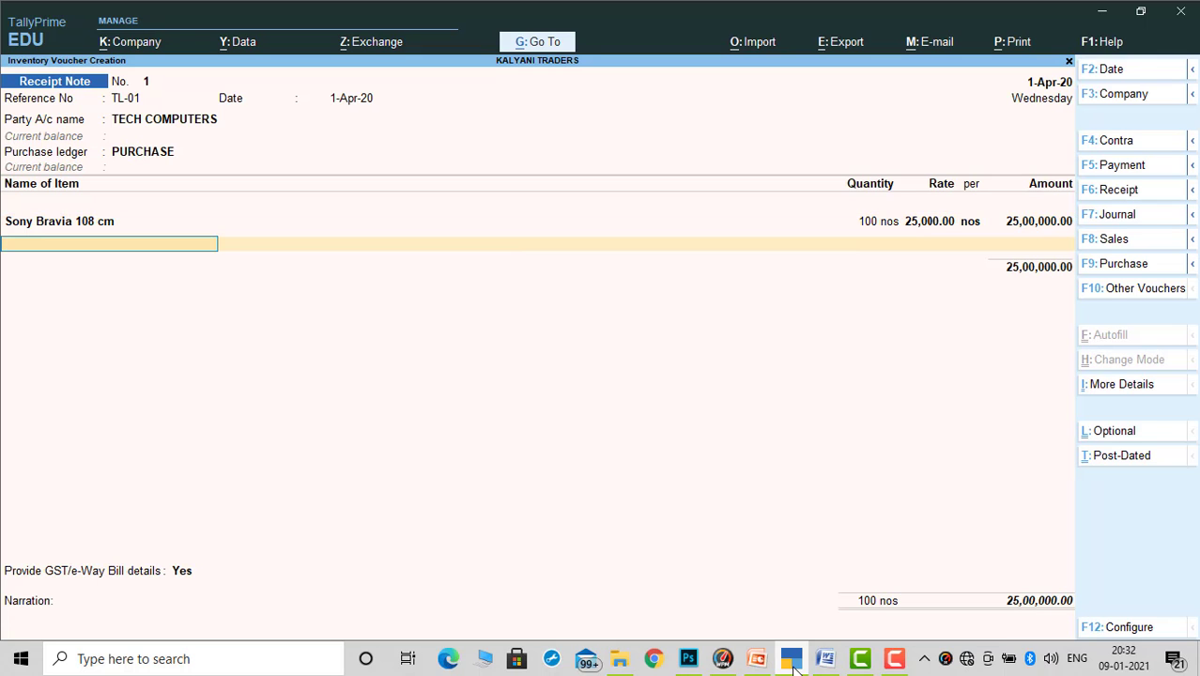
Add Philips 108 cm as the second item and assign it the new tracking number ST-02
type("p")
key("Return")
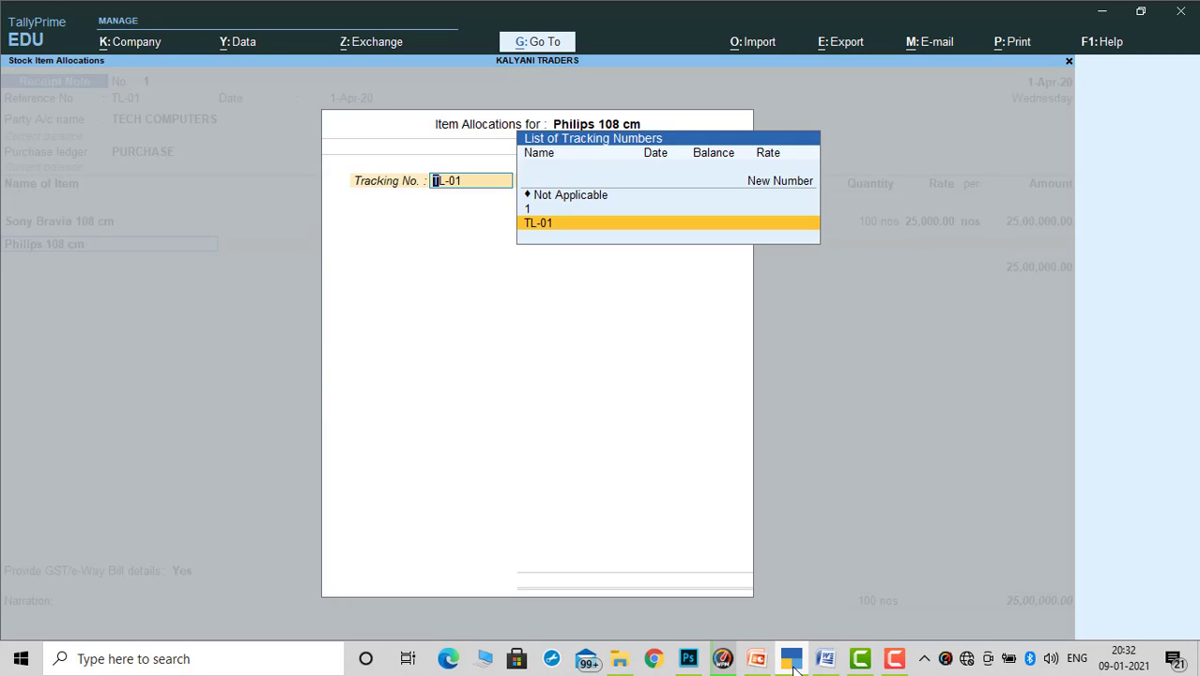
key("Up")
key("Up")
key("Up")
key("Return")
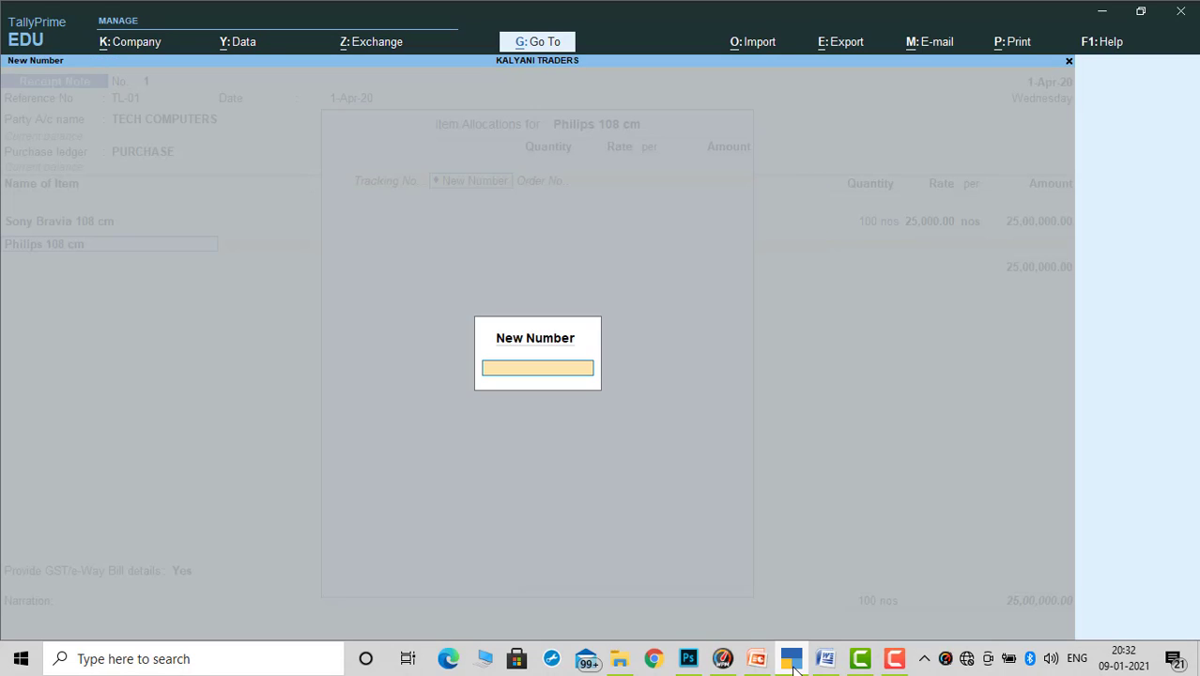
type("ST-02")
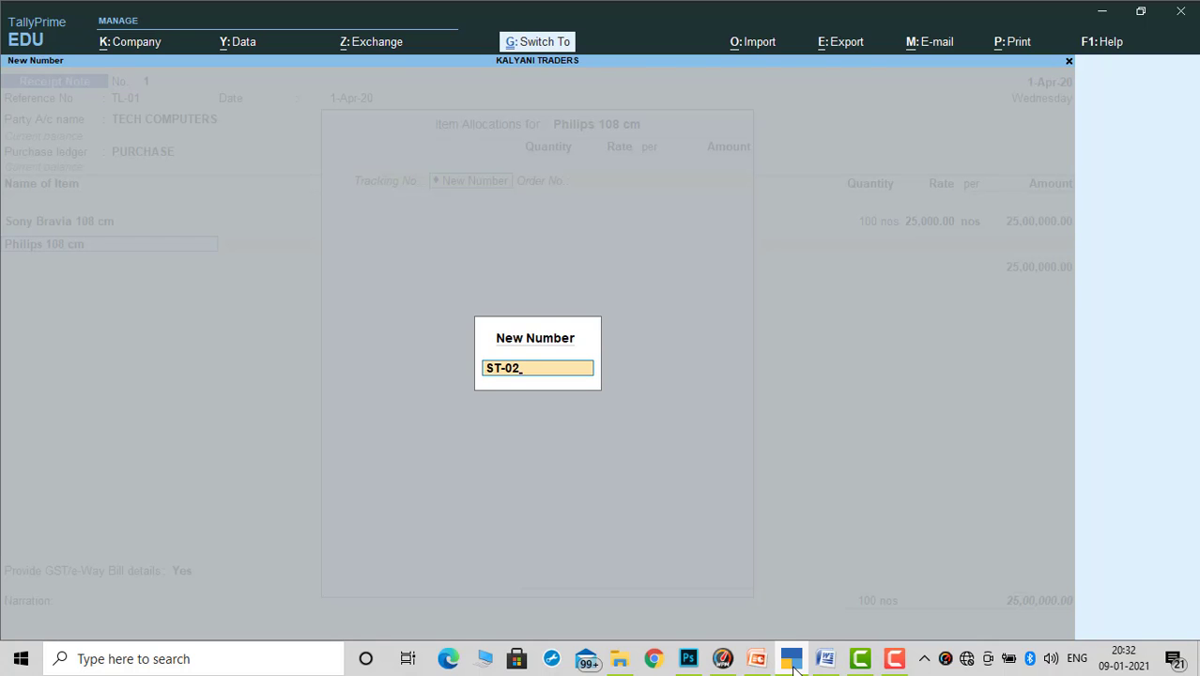
key("Return")
Link Philips 108 cm to the pending purchase order and accept 100 nos at 20,000, ending its allocation list
key("Down")
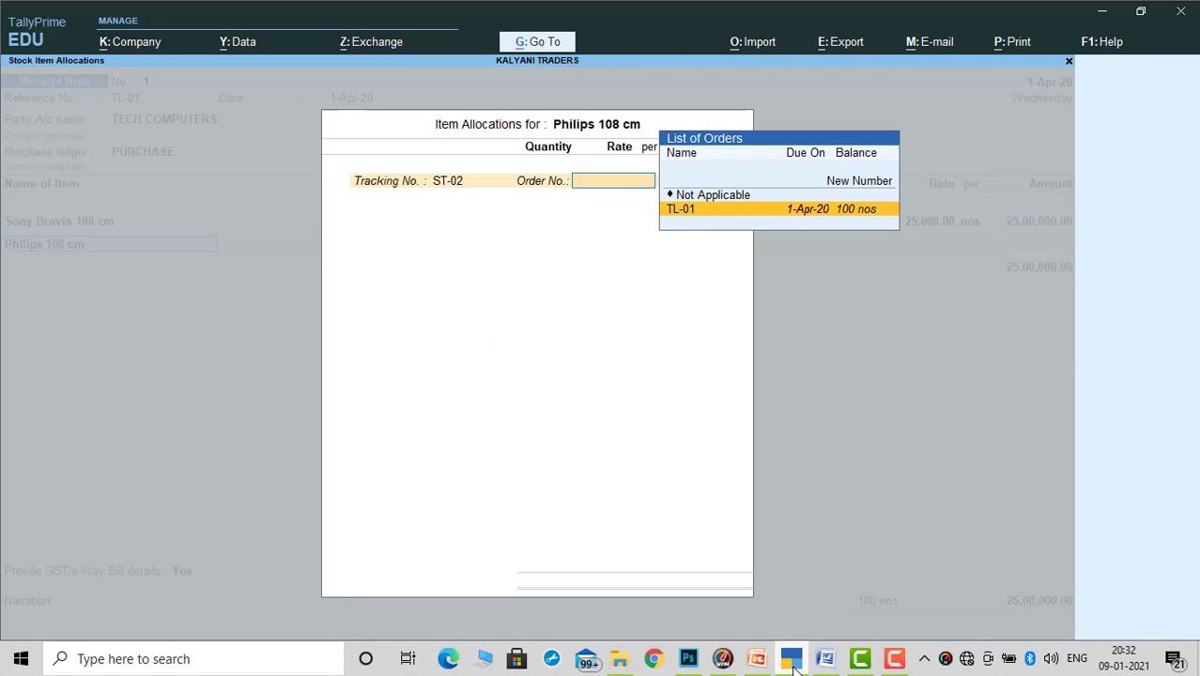
key("Return")
key("Return")
key("Return")
key("Return")
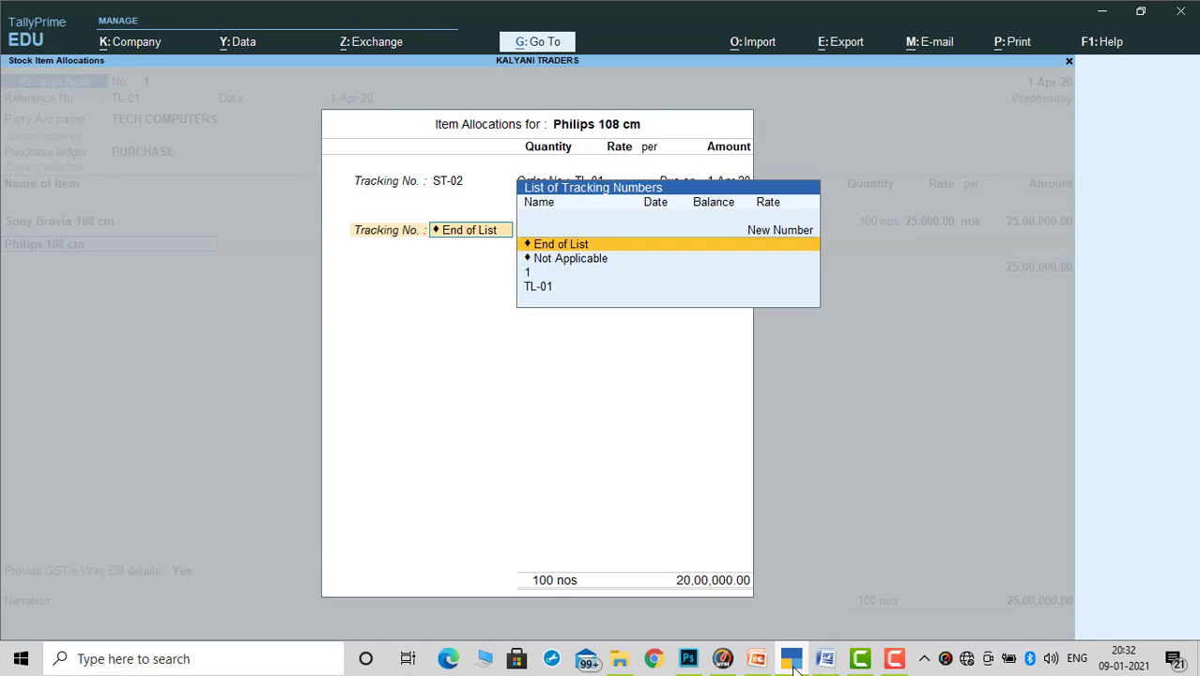
key("Return")
key("Return")
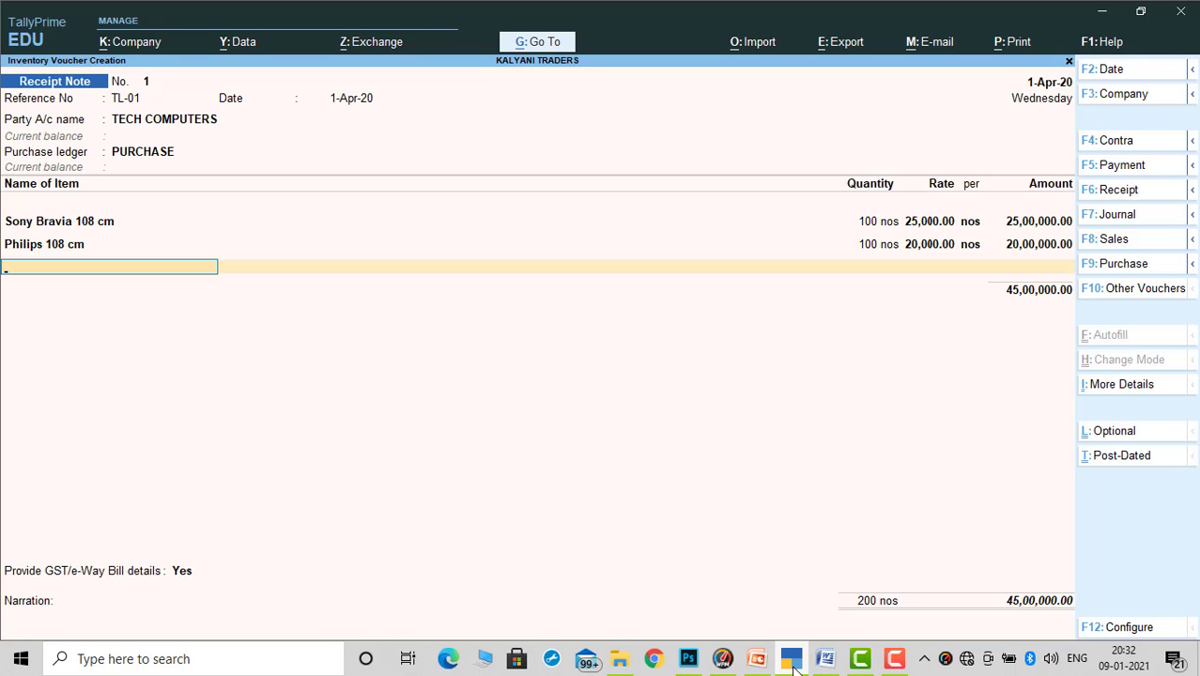
Check the next item in the Word exercise, then add Real me 80 cm with new tracking number ST-02 in TallyPrime
left_click(793, 666)
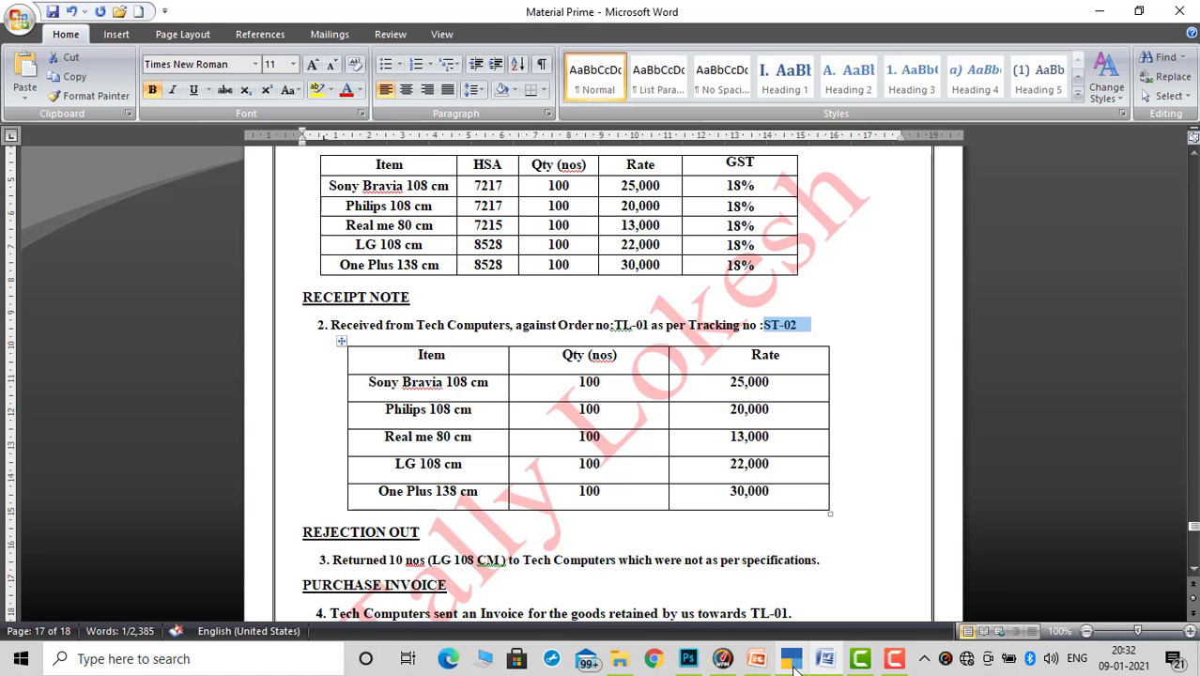
left_click(793, 667)
type("r")
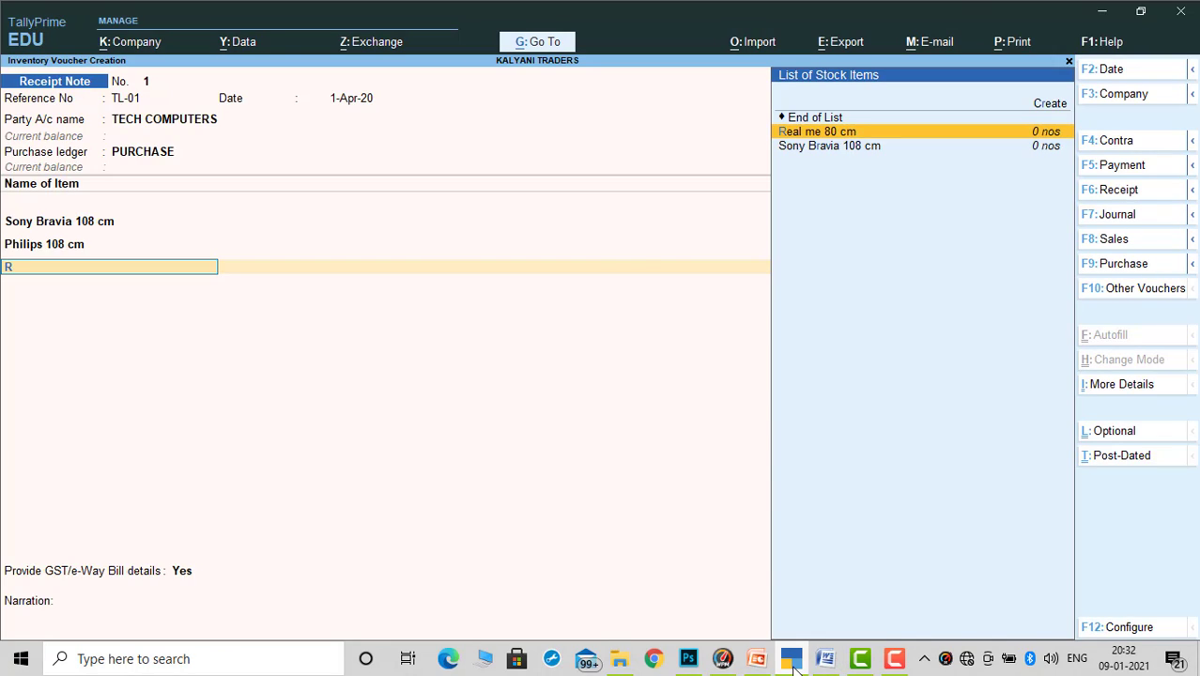
key("Return")
key("Up")
key("Up")
key("Up")
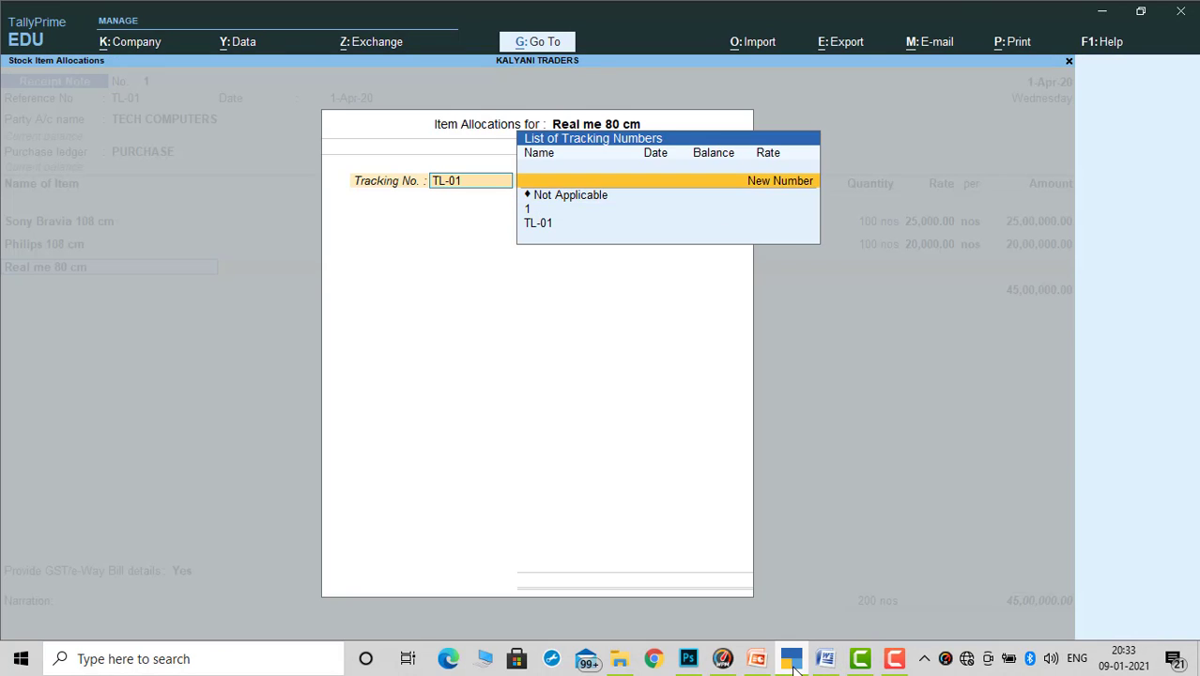
key("Return")
type("ST-02")
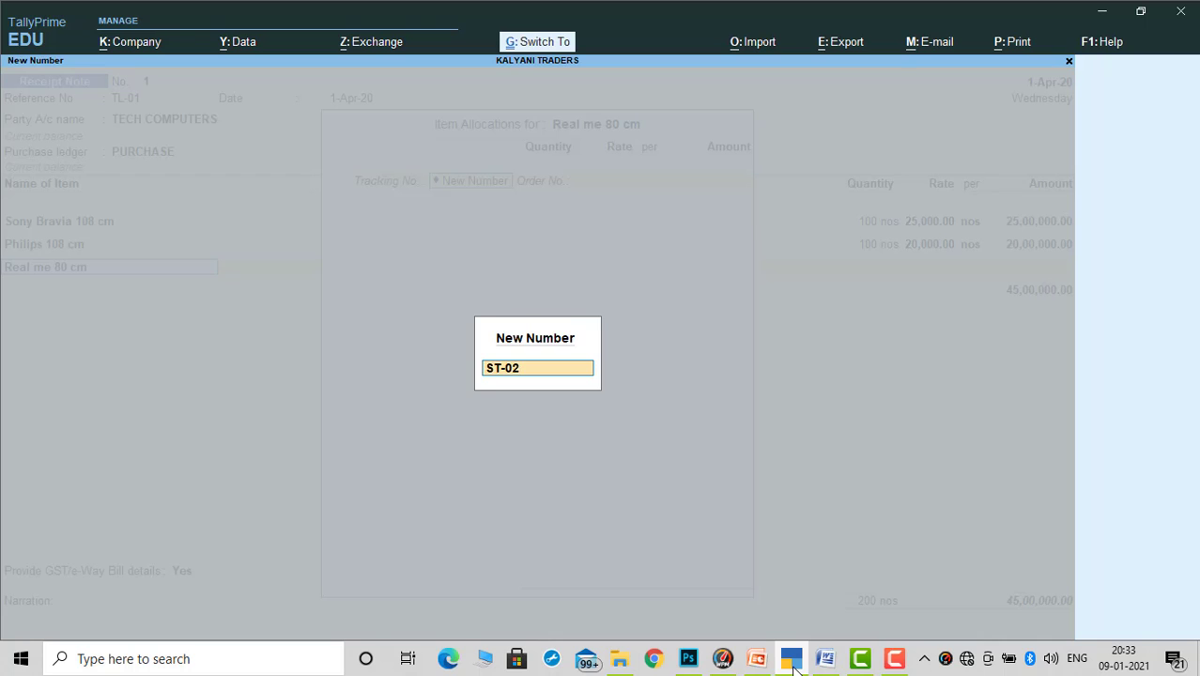
key("Return")
Link Real me 80 cm to the pending purchase order and accept 100 nos at 13,000
key("Down")
key("Return")
key("Return")
key("Return")
key("Return")
key("Return")
key("Return")
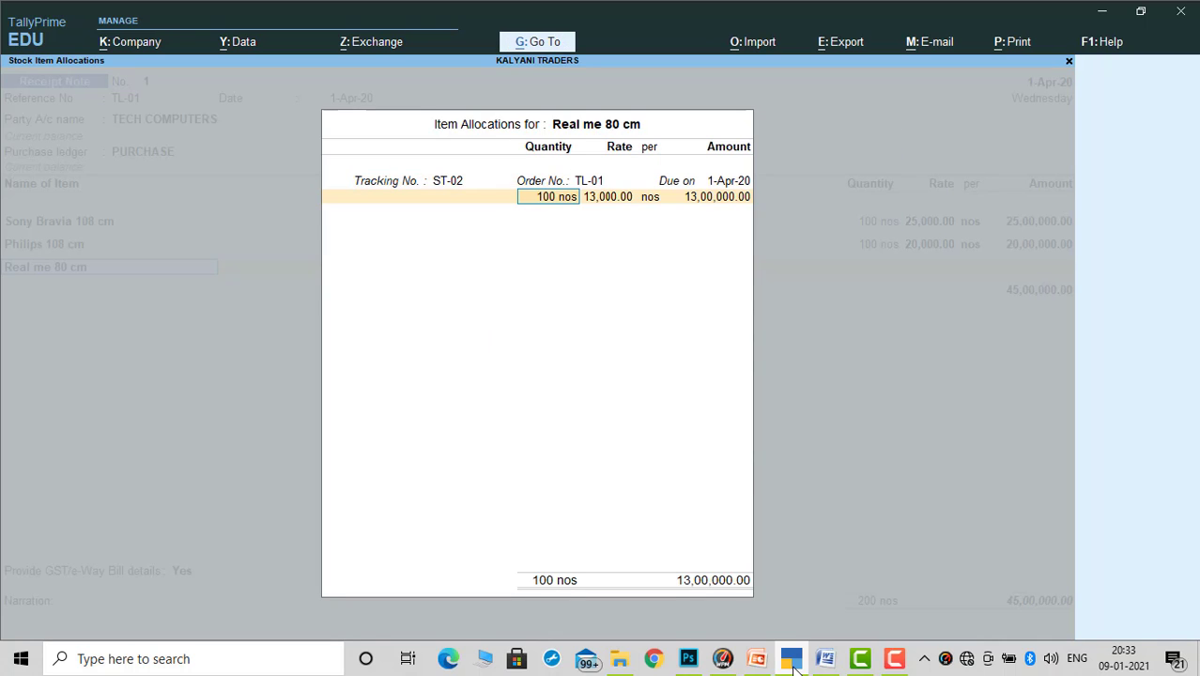
key("Return")
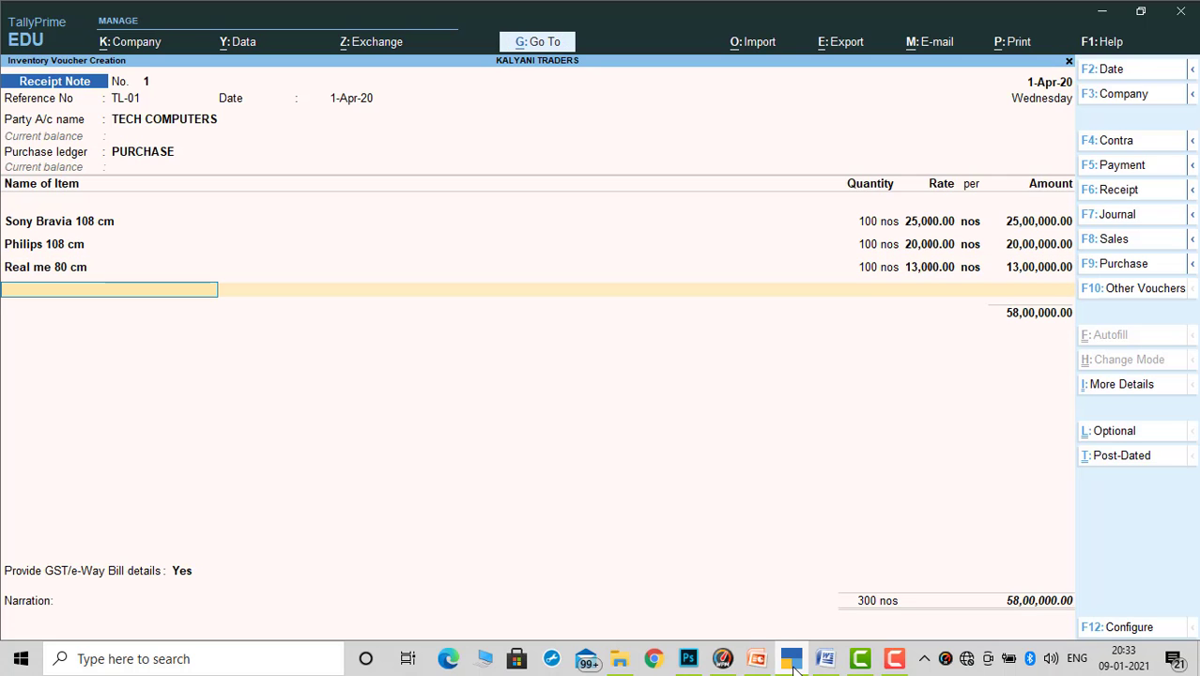
Add LG 108 cm as the fourth item and assign it the new tracking number ST-02
key("Down")
key("Down")
key("Down")
key("Down")
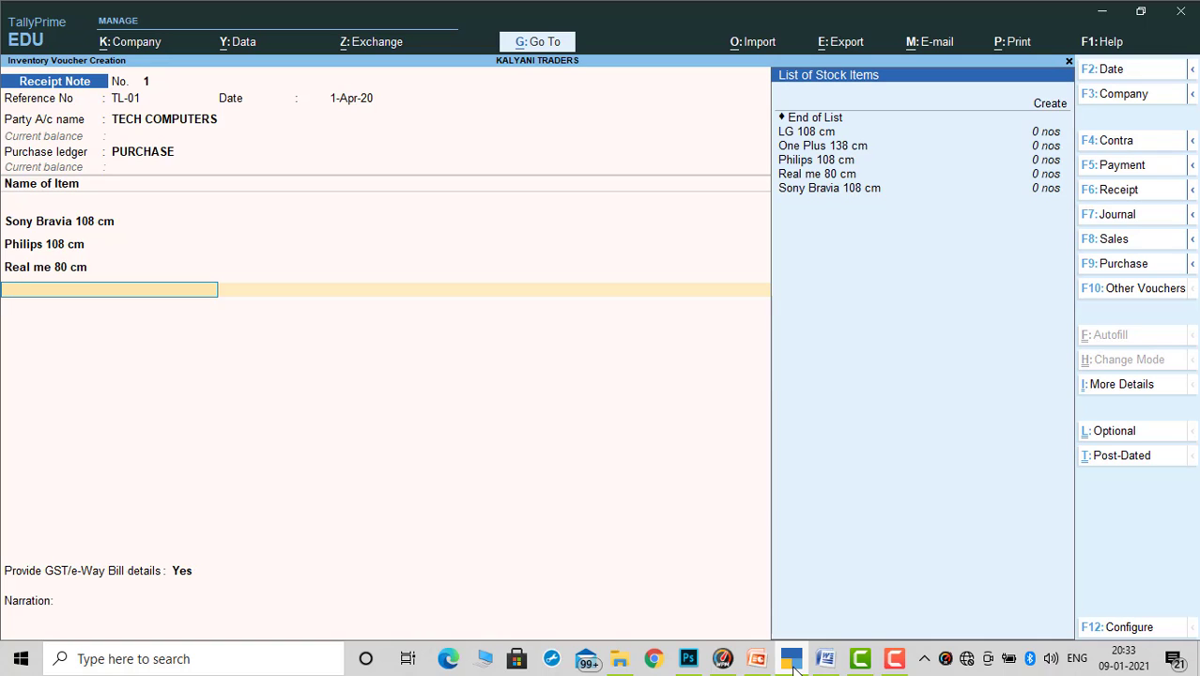
key("Return")
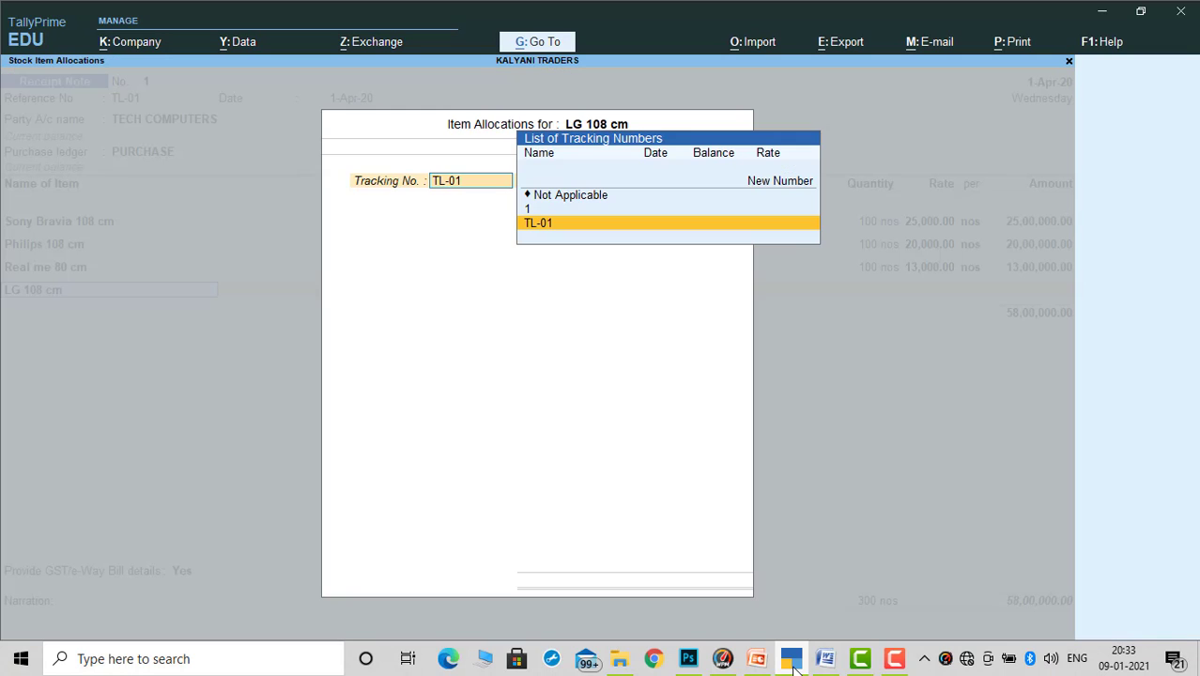
key("Up")
key("Up")
key("Up")
key("Return")
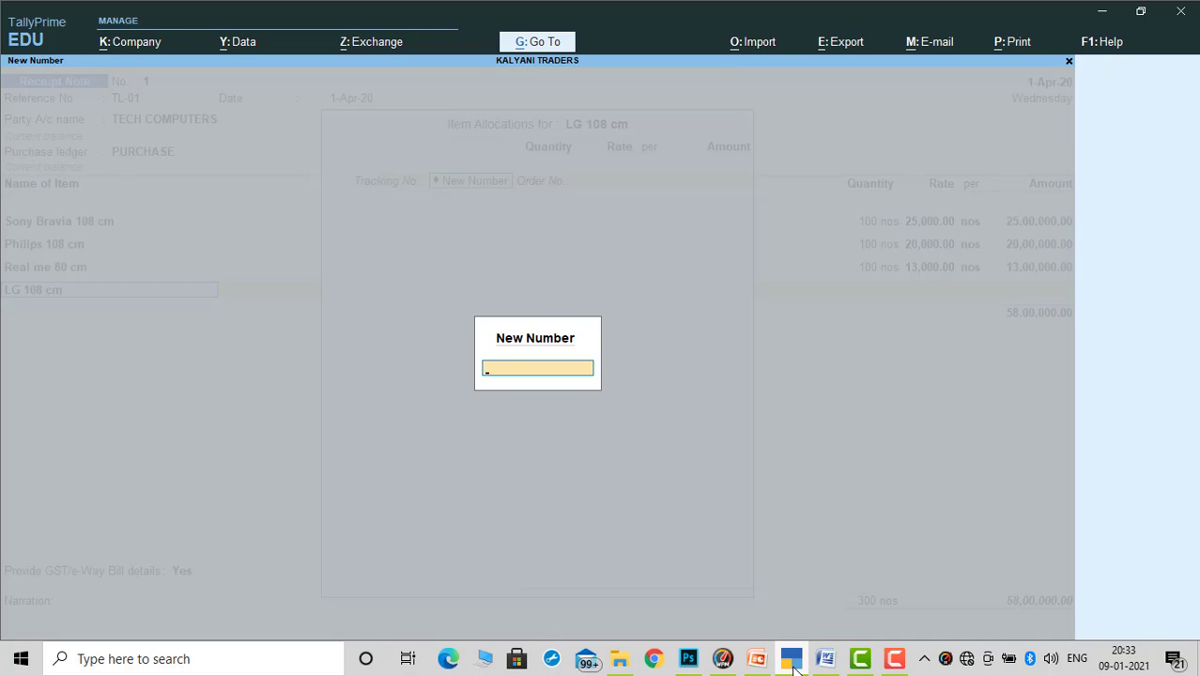
type("ST-02")
key("Return")
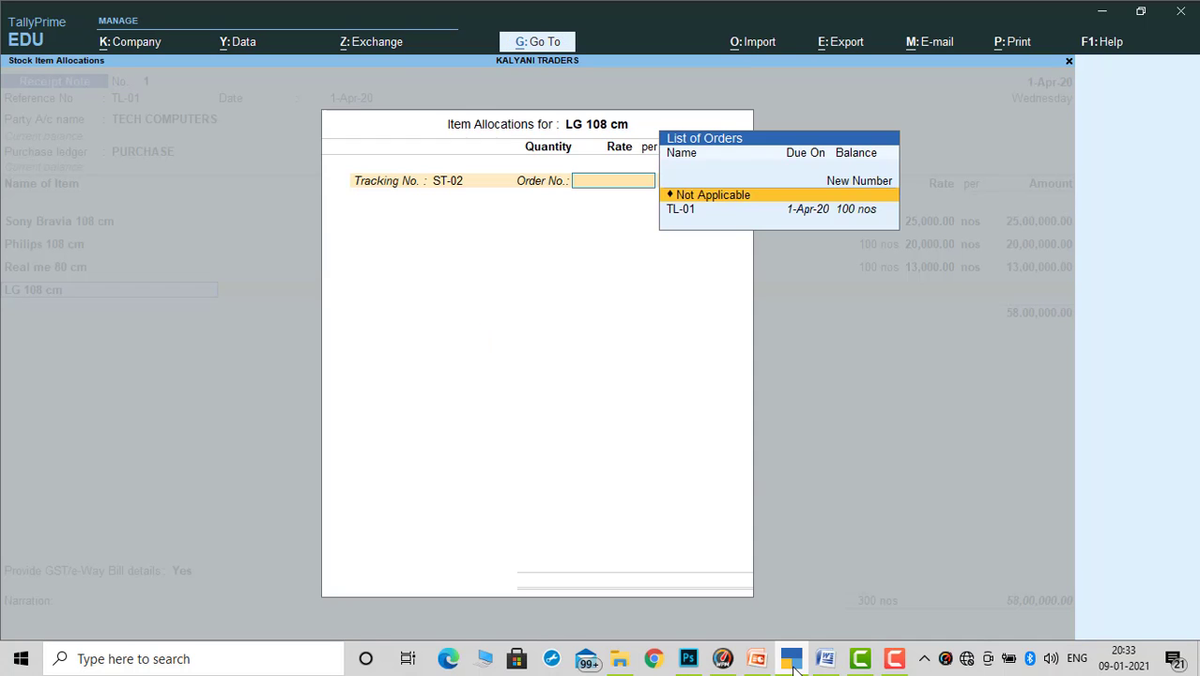
Link LG 108 cm to the pending purchase order and accept 100 nos at 22,000
key("Down")
key("Return")
key("Return")
key("Return")
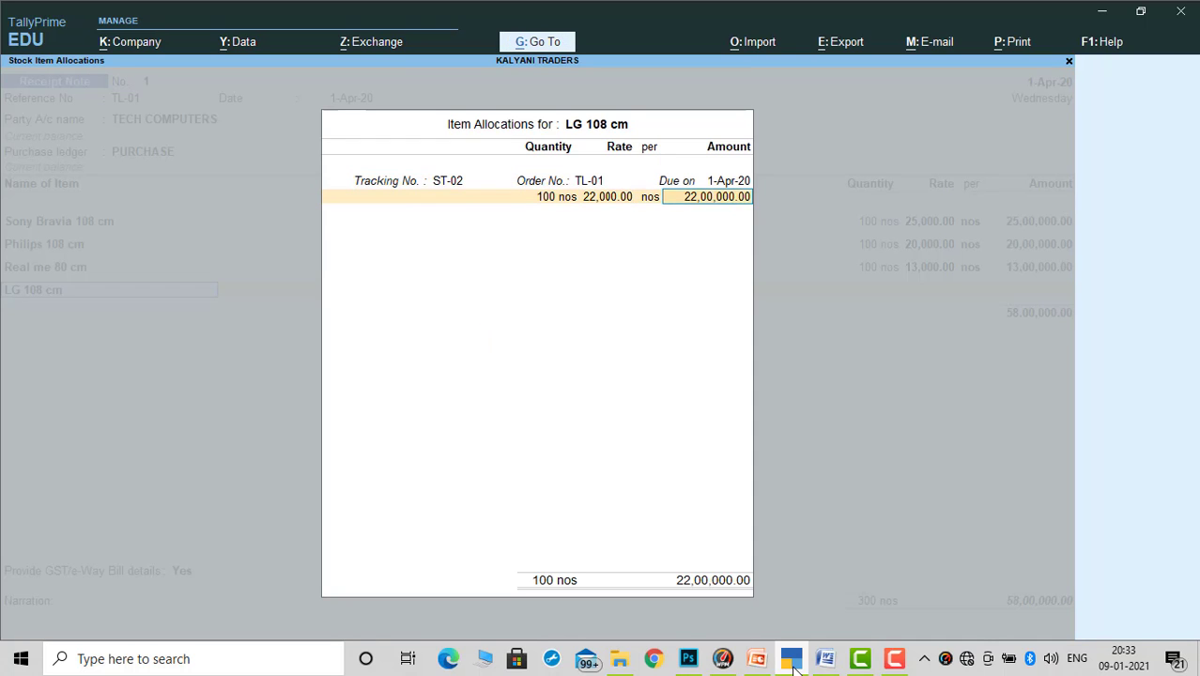
key("Return")
key("Return")
key("Return")
Add One Plus 138 cm as the fifth item and assign it the new tracking number ST-02
type("O")
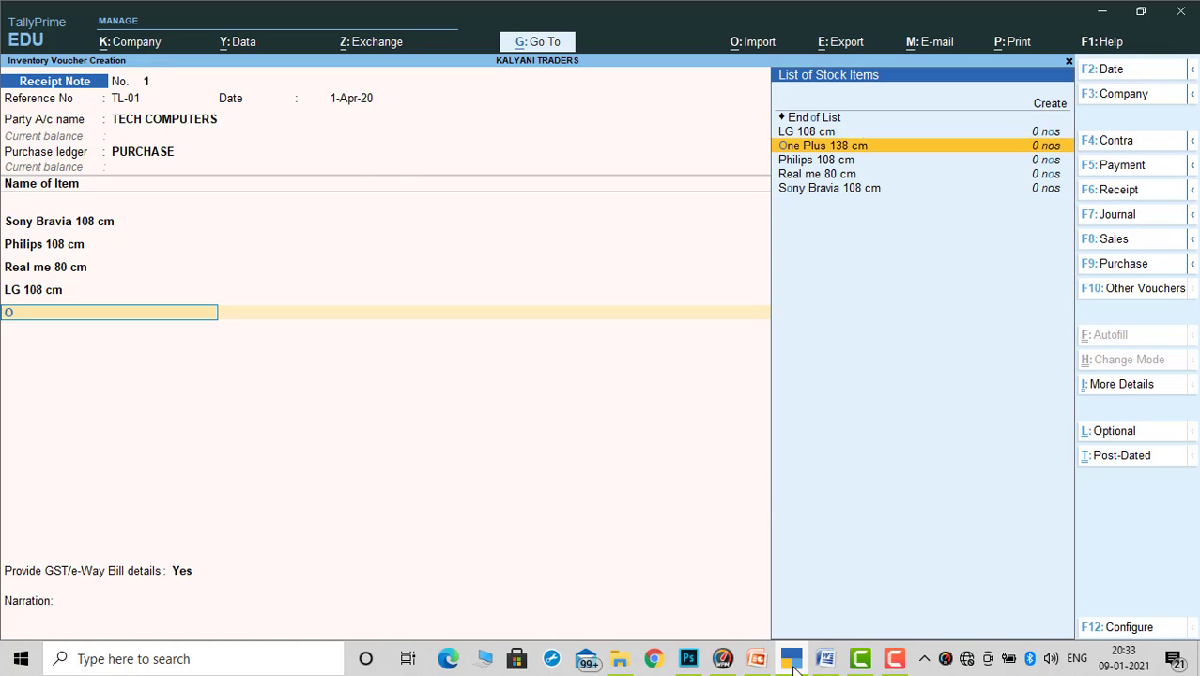
key("Return")
key("Up")
key("Up")
key("Up")
key("Return")
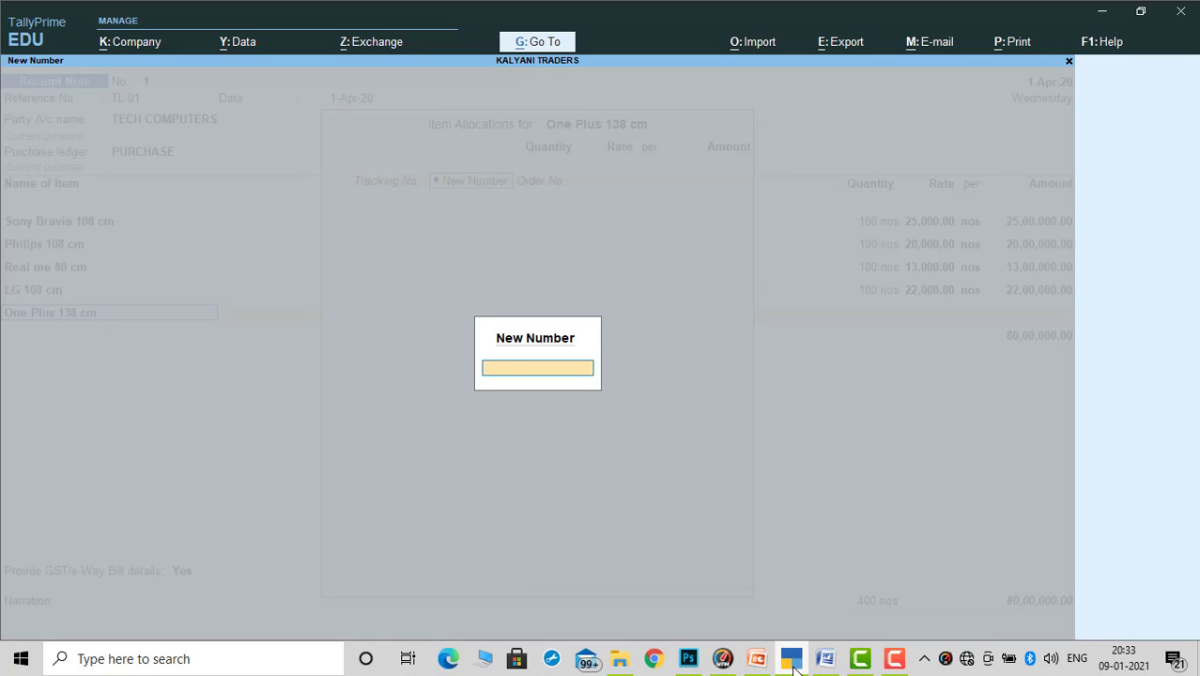
type("ST-02")
key("Return")
Link One Plus 138 cm to the pending purchase order and accept 100 nos at 30,000
key("Down")
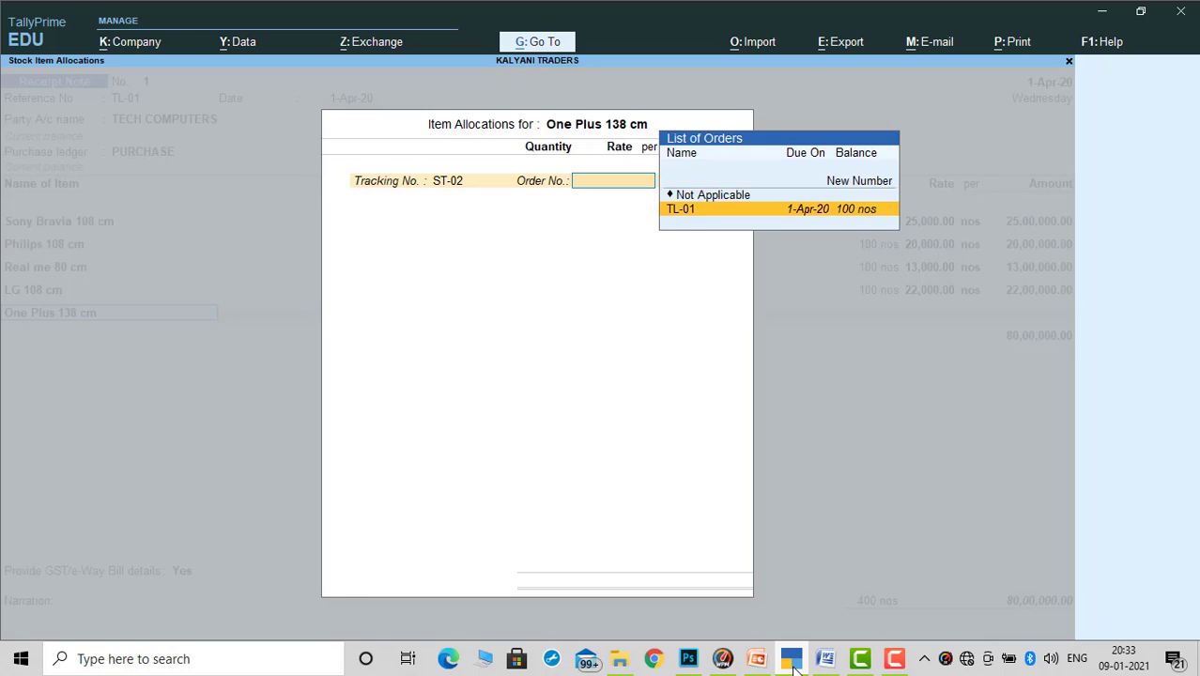
key("Return")
key("Return")
key("Return")
key("Return")
key("Return")
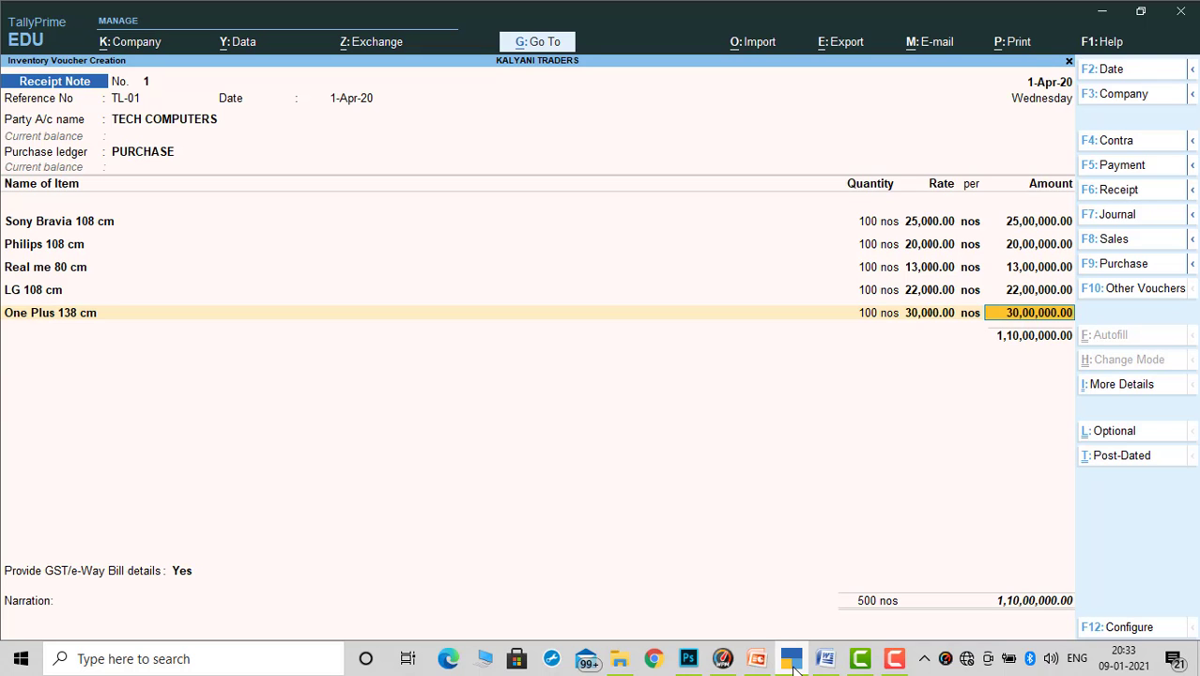
key("Return")
End the item list, set GST/e-Way Bill details to No and save the receipt note with a blank narration
key("Return")
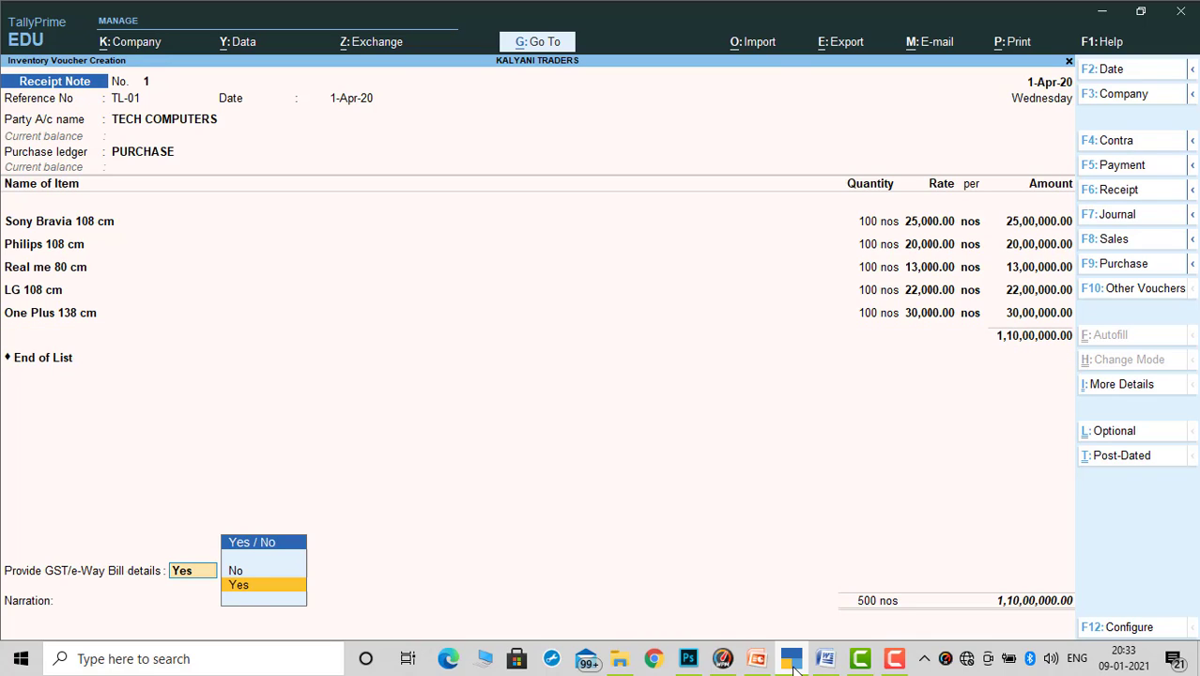
key("Up")
key("Return")
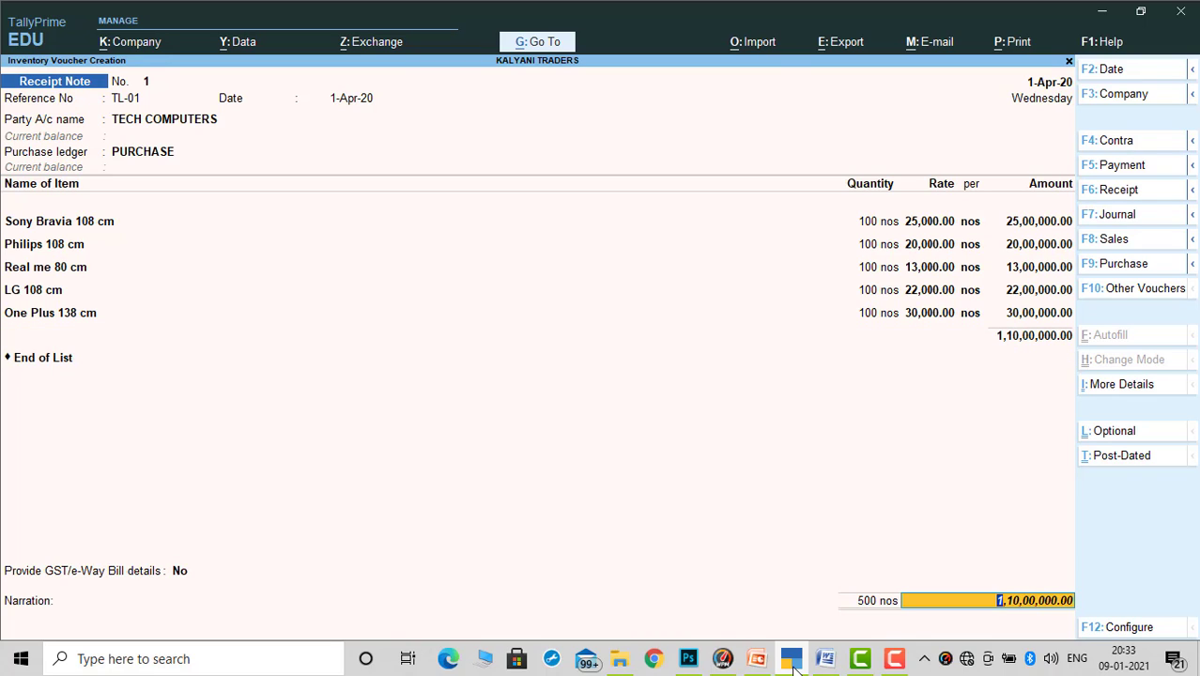
key("Return")
key("Return")
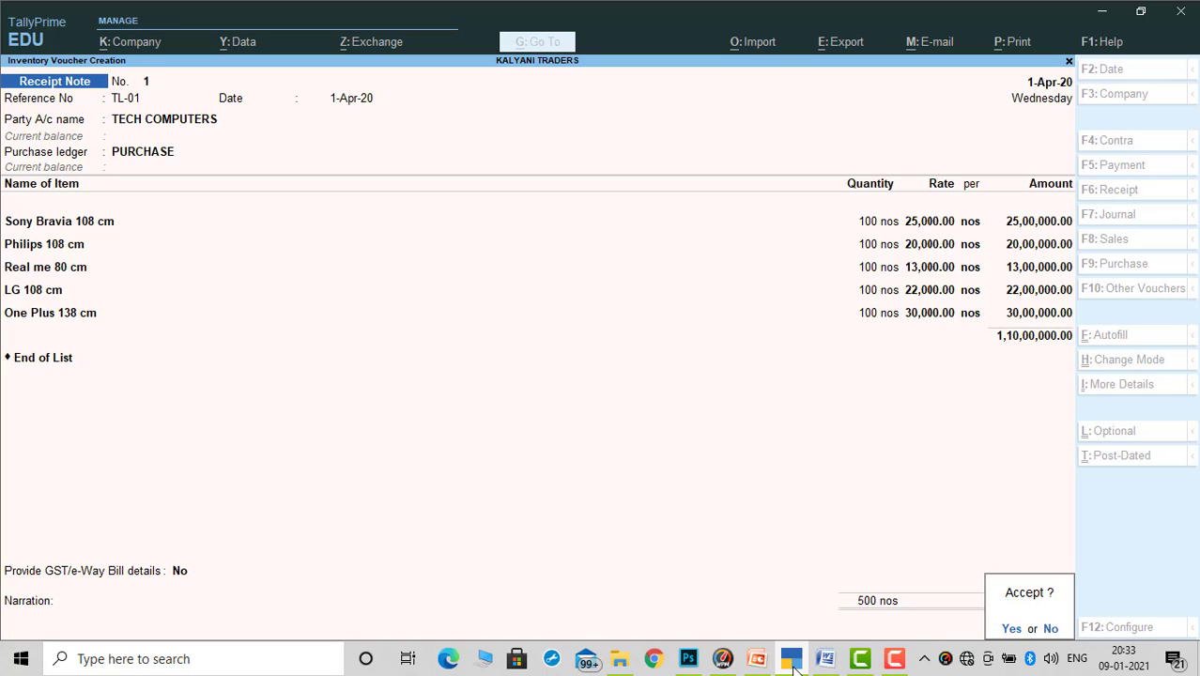
key("Return")
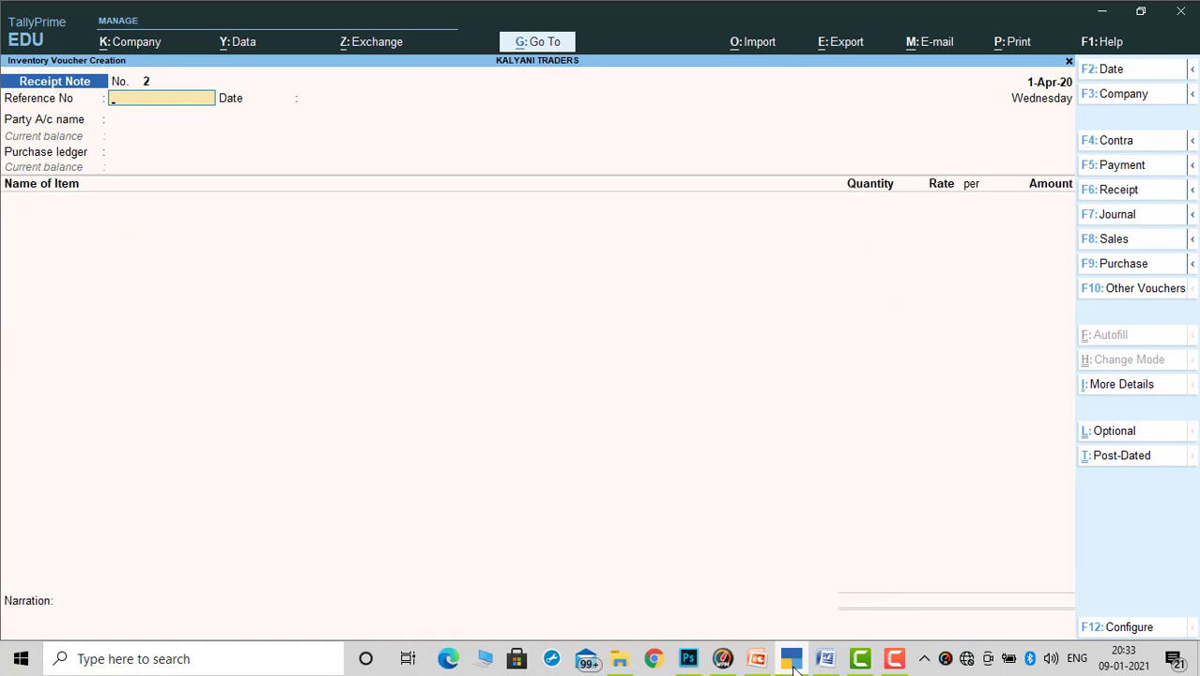
Check the Rejection Out entry in the Word exercise, then activate the inactive Rejections Out voucher type in TallyPrime and open it
left_click(826, 658)
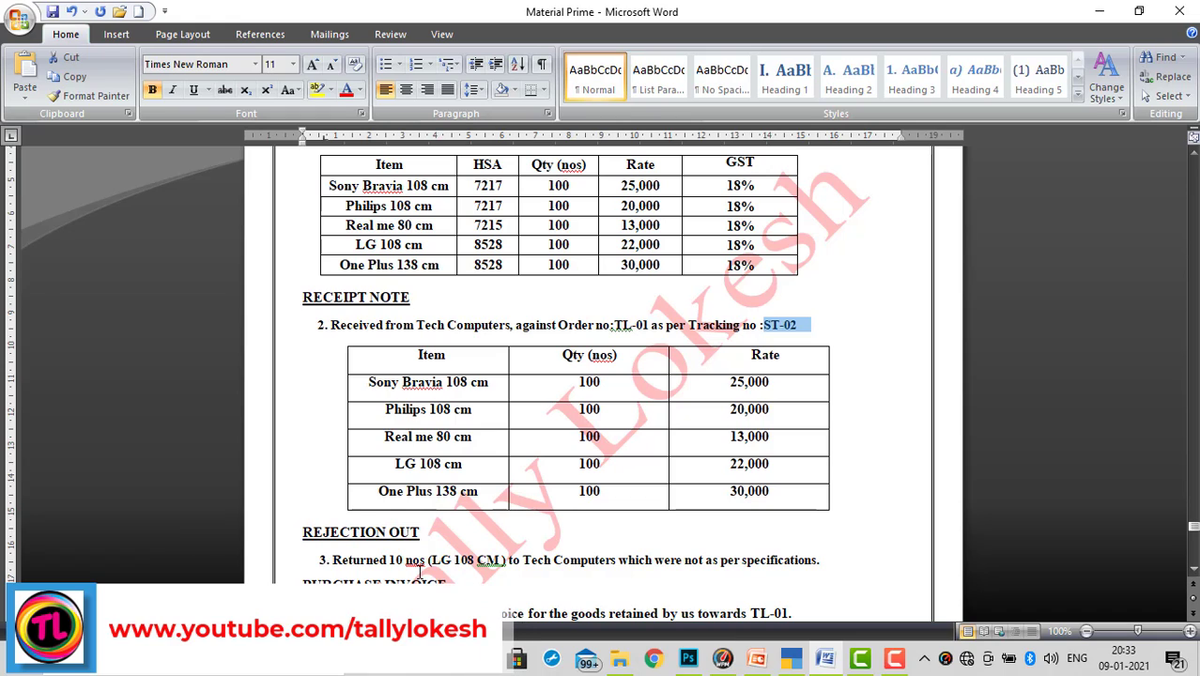
left_click(794, 662)
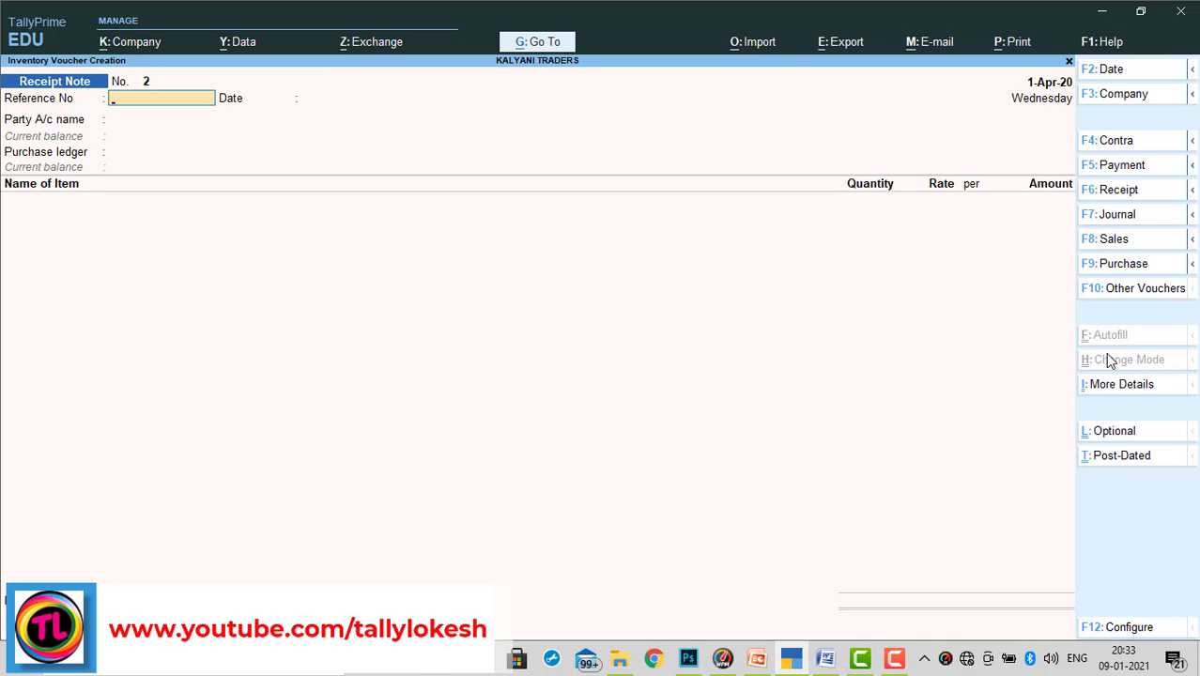
left_click(1155, 293)
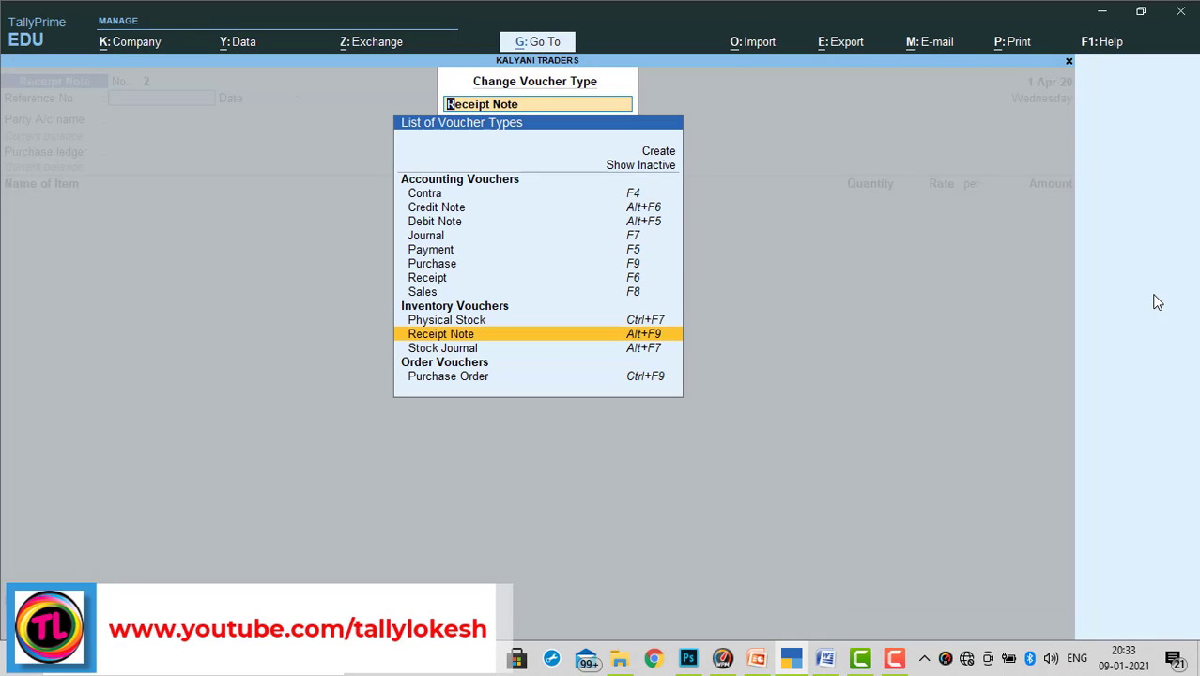
left_click(657, 167)
key("Down")
key("Down")
key("Down")
key("Down")
key("Down")
key("Down")
key("Down")
key("Down")
key("Down")
key("Down")
key("Down")
key("Down")
key("Down")
key("Down")
key("Down")
key("Down")
key("Down")
key("Down")
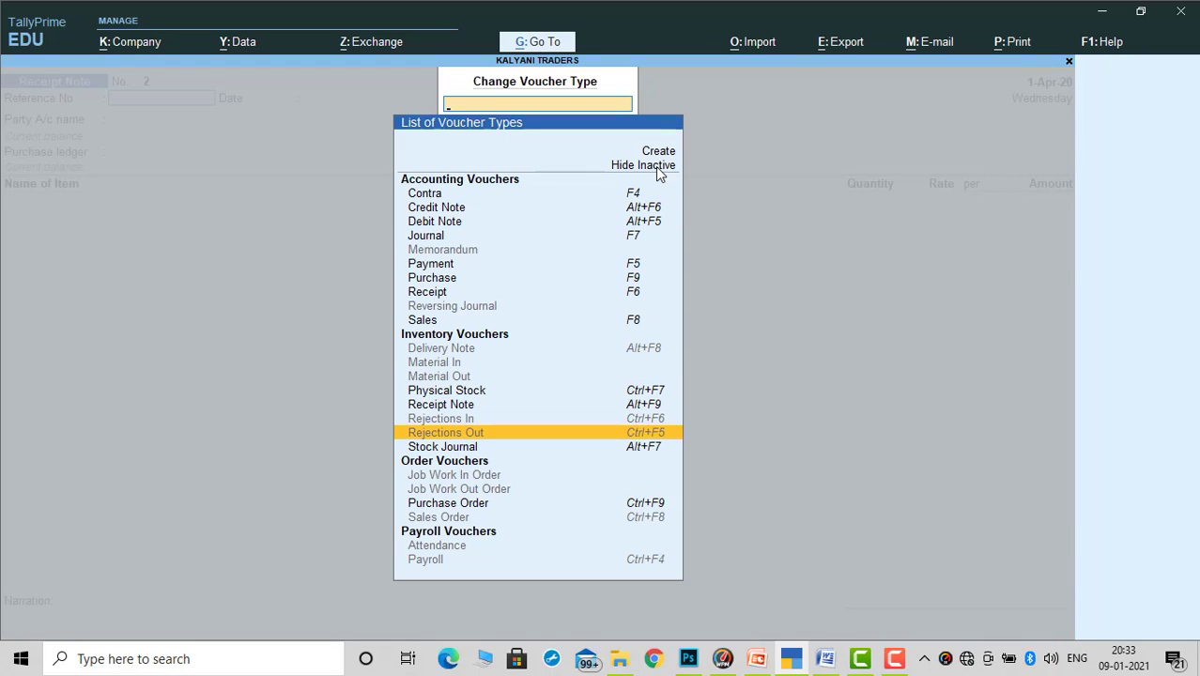
key("Return")
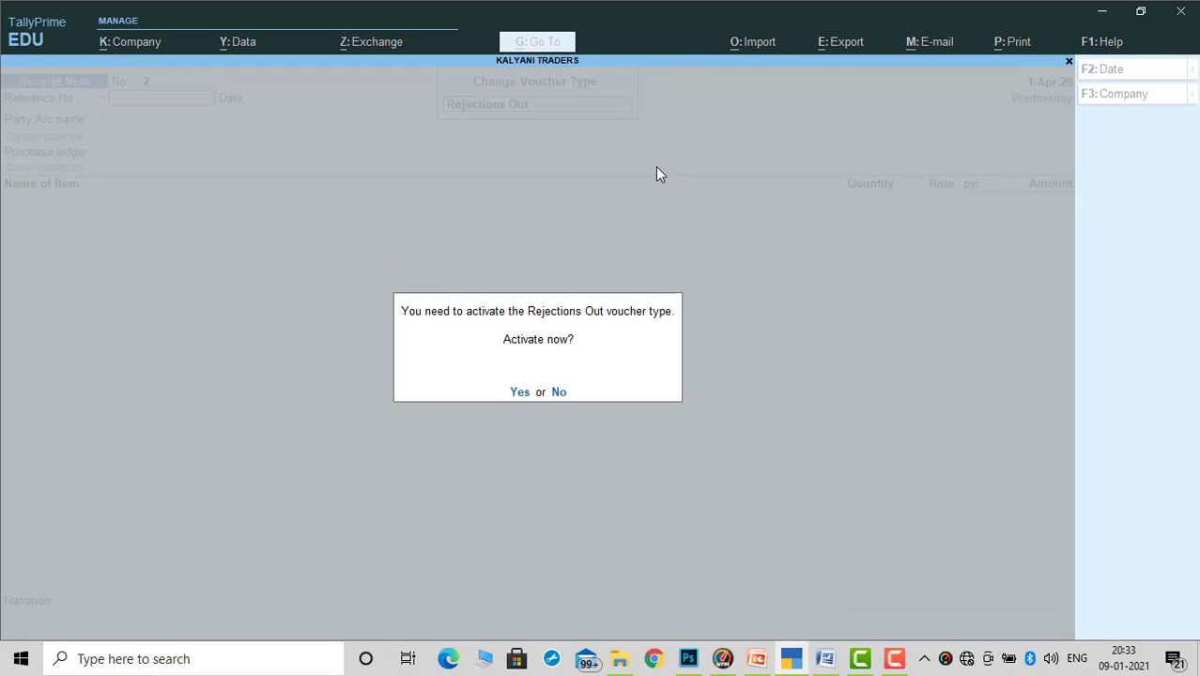
key("Return")
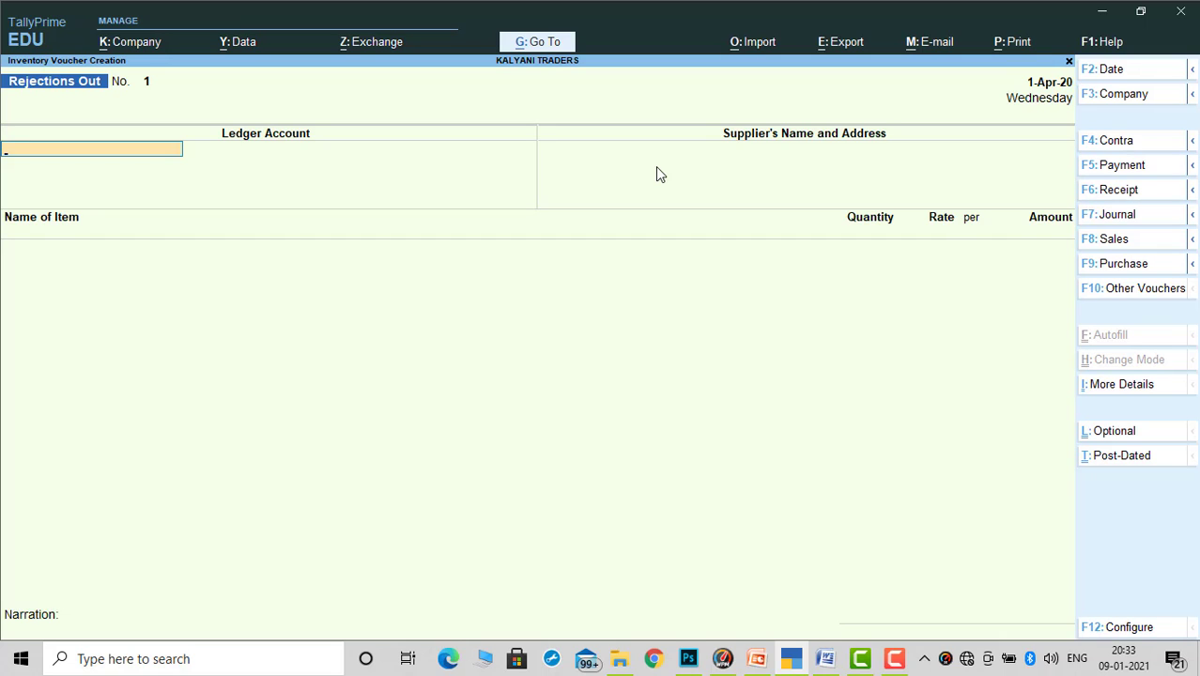
Set TECH COMPUTERS as the ledger account of the Rejections Out voucher and accept it as the supplier
type("T")
key("Return")
key("Return")
key("Return")
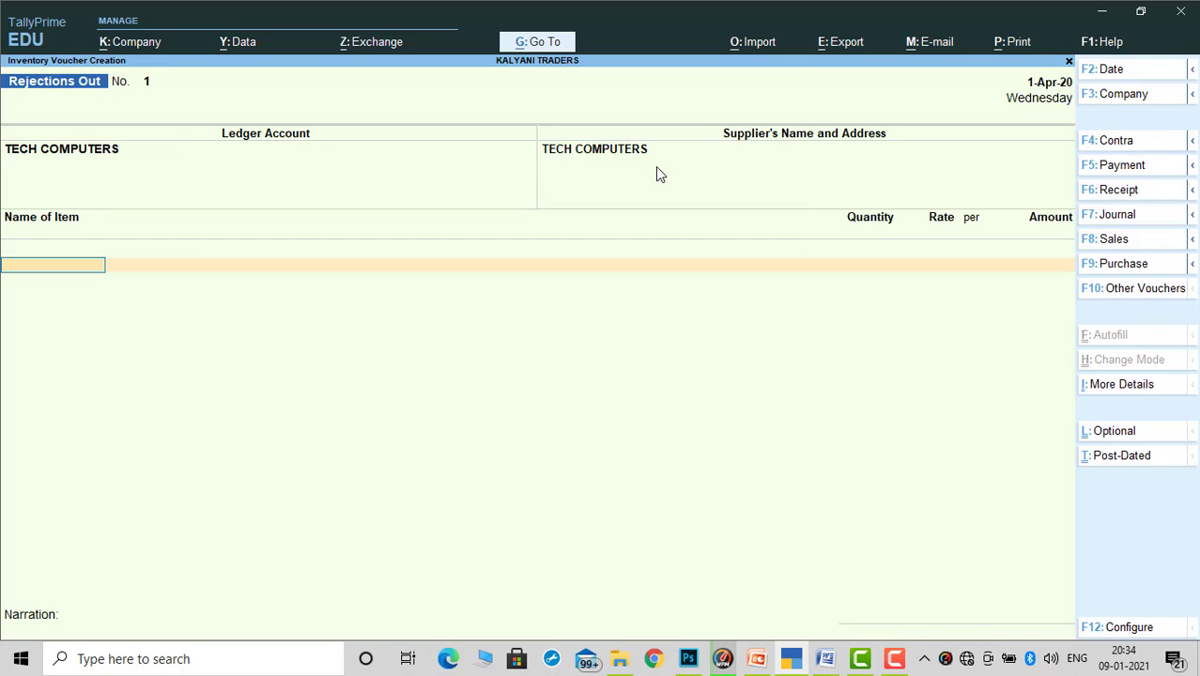
Add LG 108 cm to the Rejections Out voucher and allocate it to tracking number ST-02
type("L")
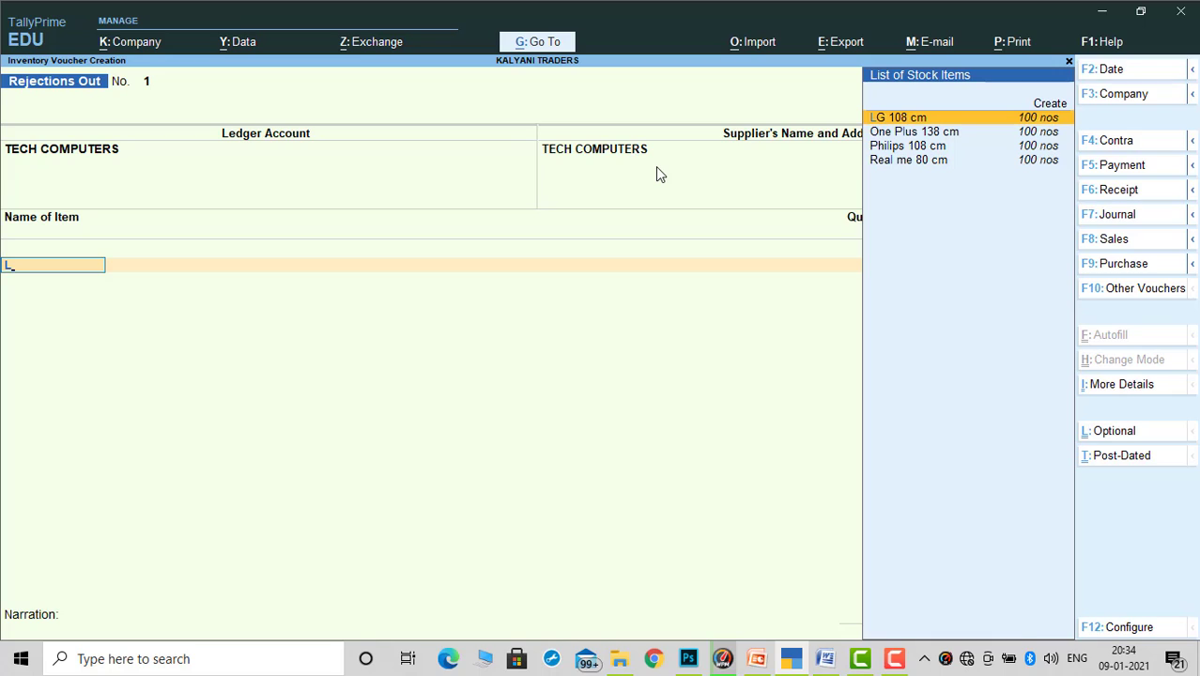
key("Return")
key("Down")
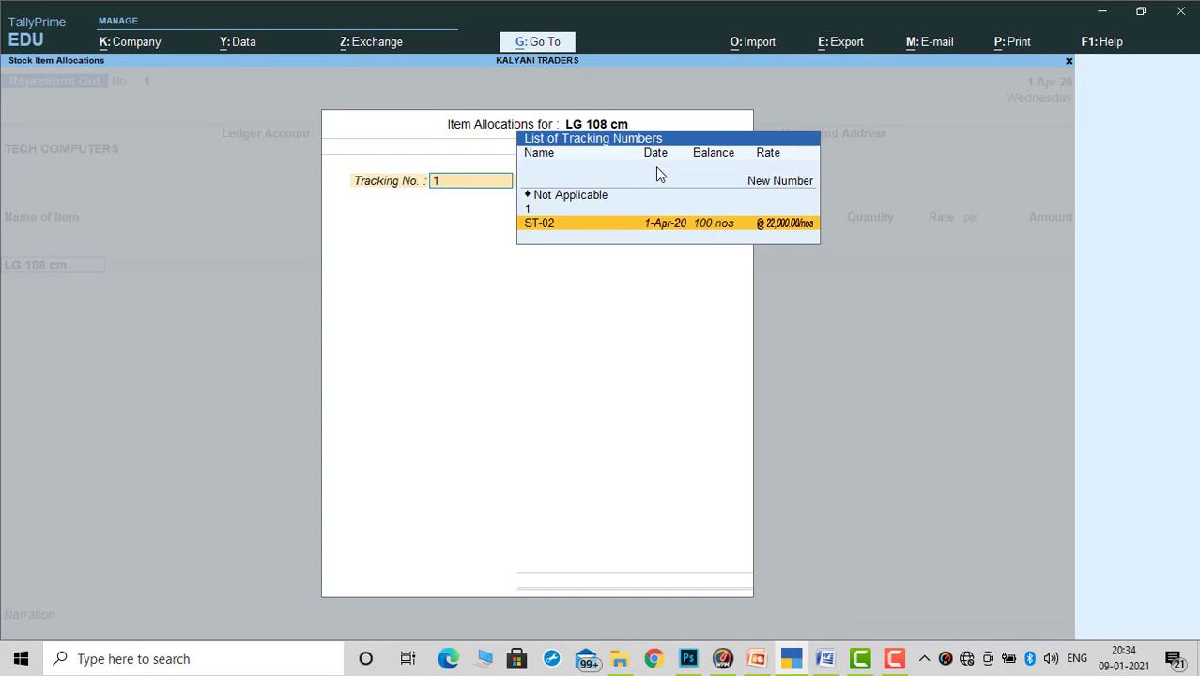
key("Return")
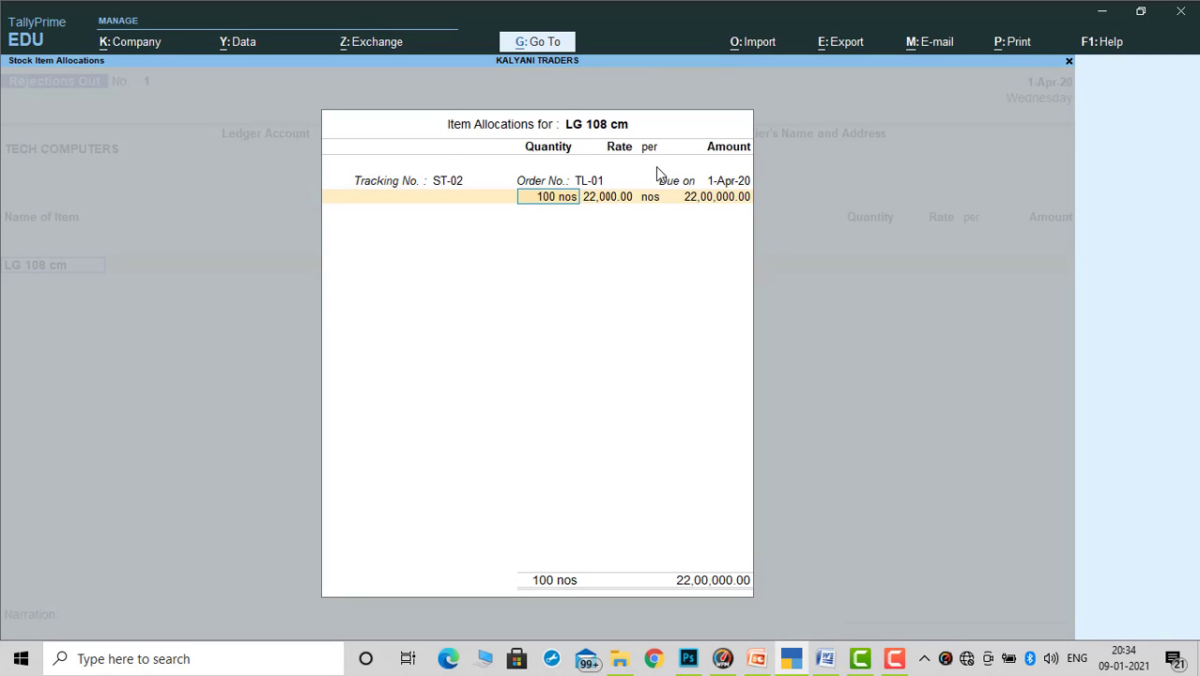
Set the returned LG 108 cm quantity to 10 nos at 22,000, checking it against the Word exercise, and save the Rejections Out voucher
type("10")
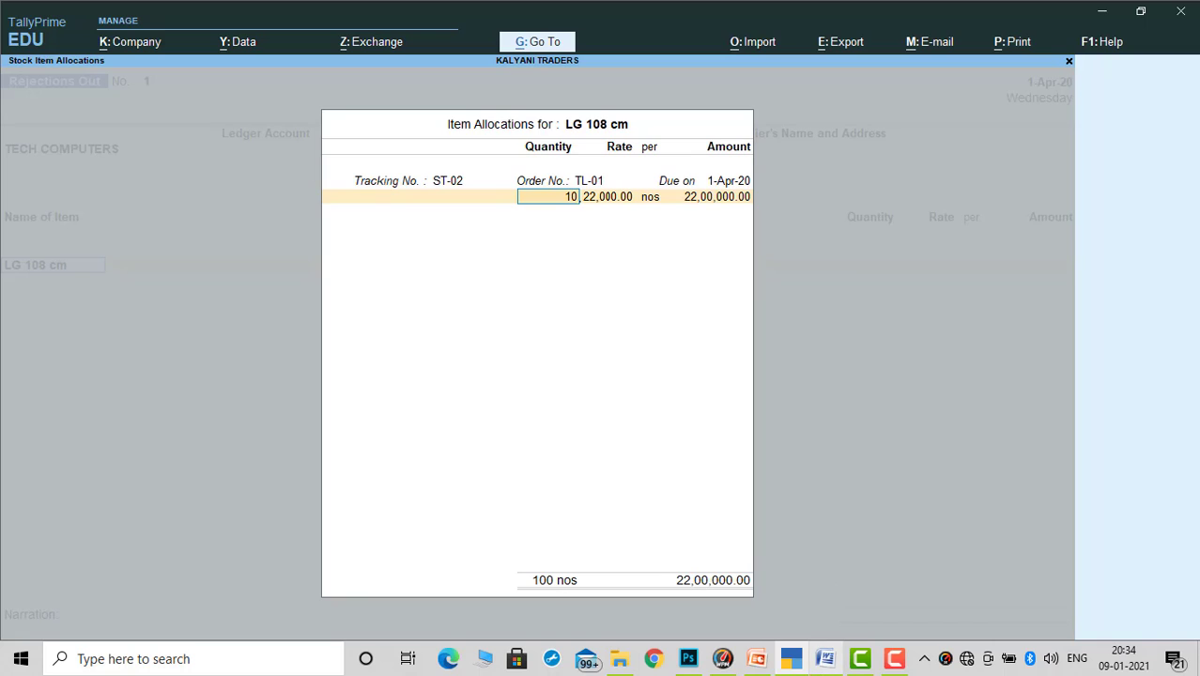
left_click(825, 658)
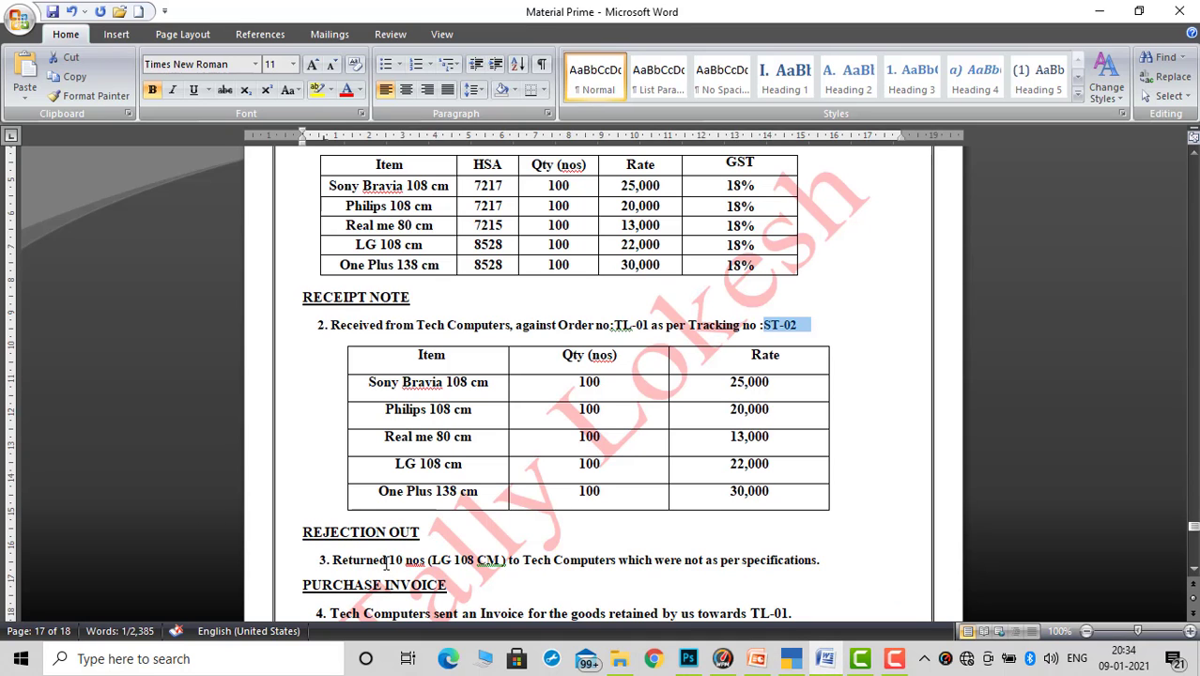
left_click_drag(332, 561, 425, 560)
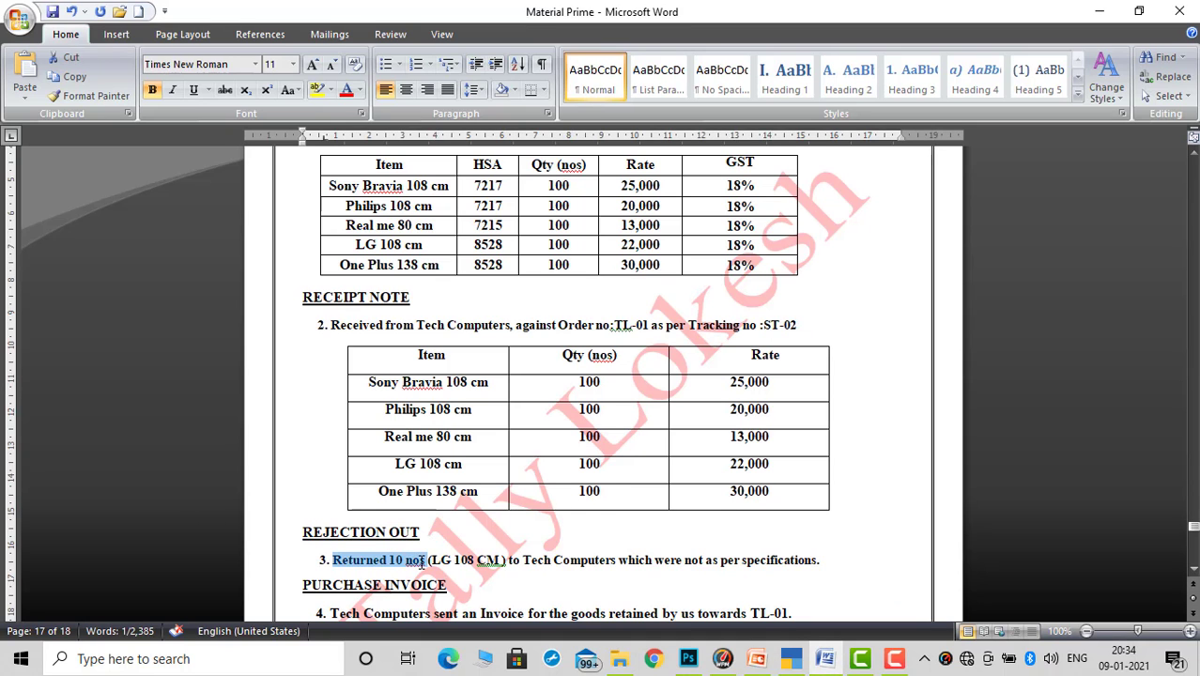
left_click(825, 660)
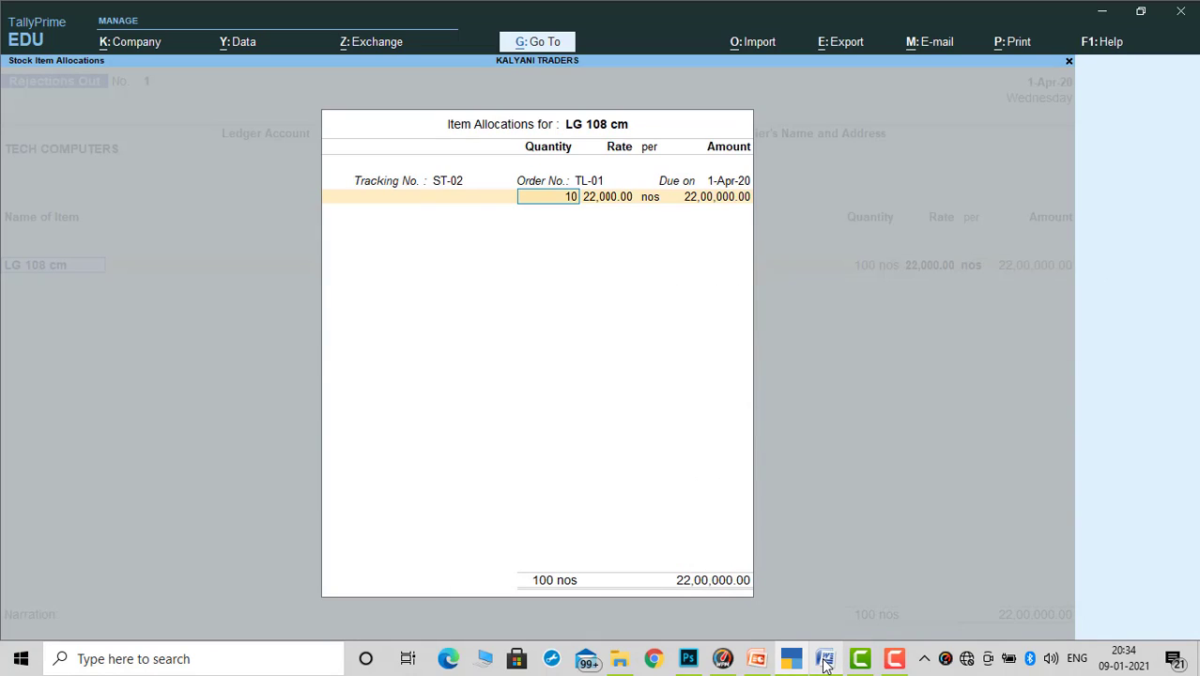
key("Return")
key("Return")
key("Return")
key("Return")
key("Return")
key("Return")
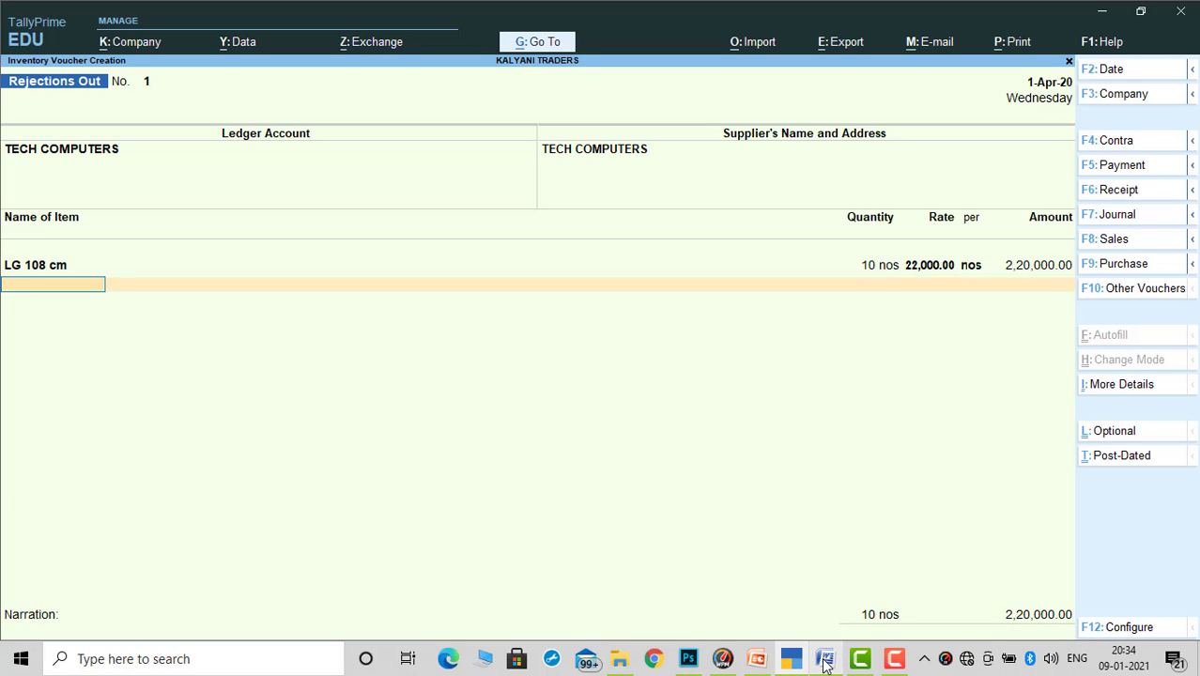
key("Return")
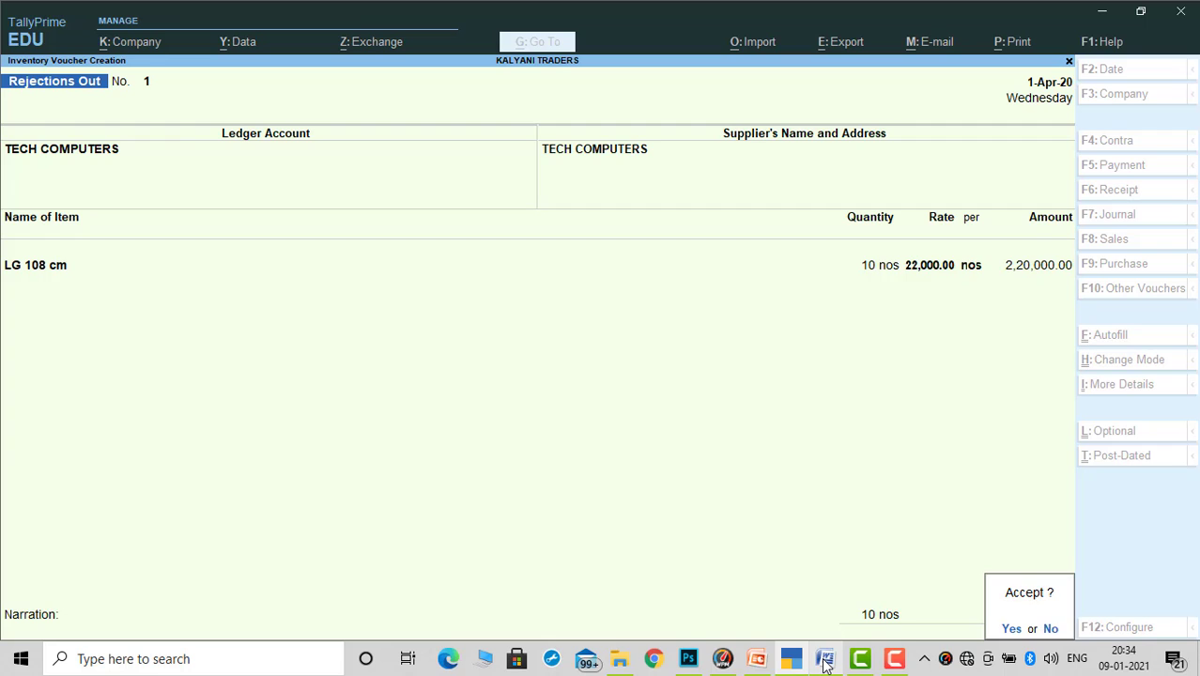
key("y")
Review the Purchase Invoice entry in the Word exercise, then start a Purchase voucher in TallyPrime with the supplier invoice number left blank
left_click(825, 662)
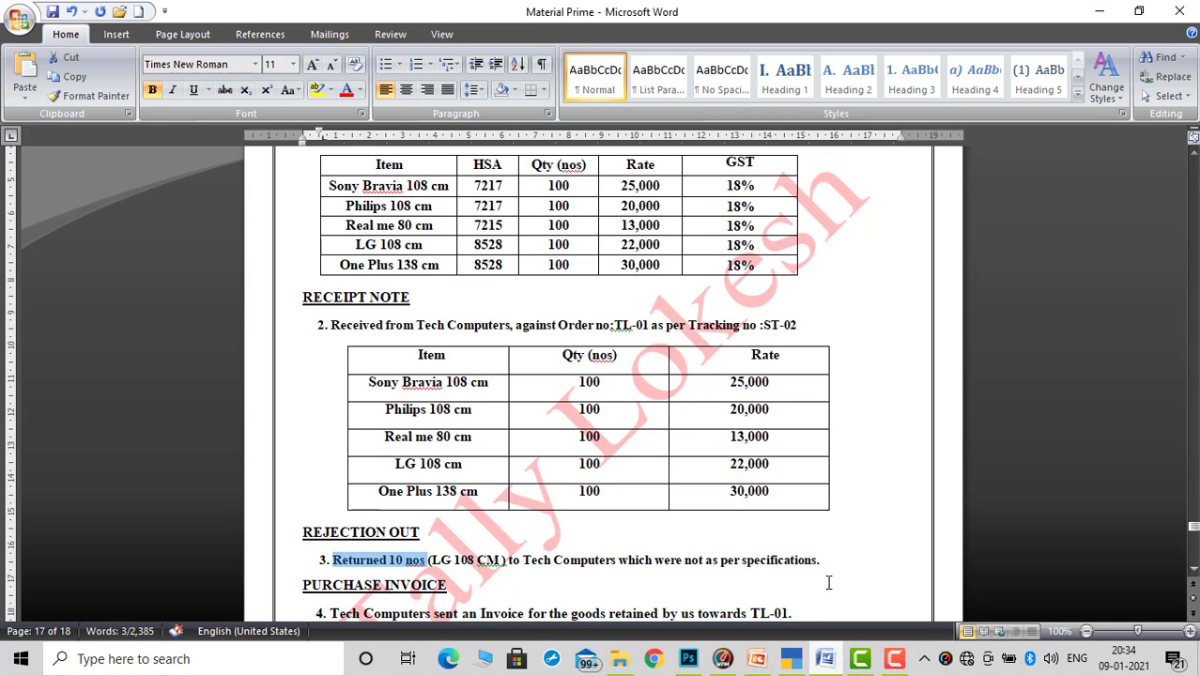
left_click(1194, 571)
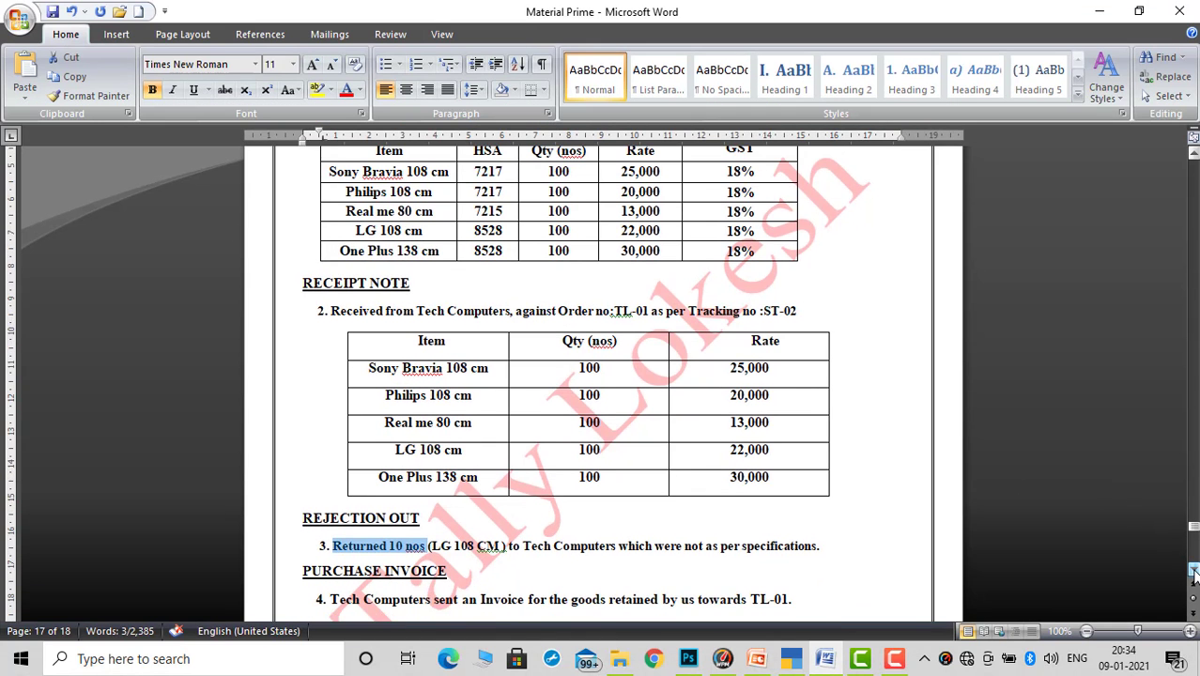
left_click(1194, 570)
left_click(1194, 570)
scroll(1194, 573, "down", 5)
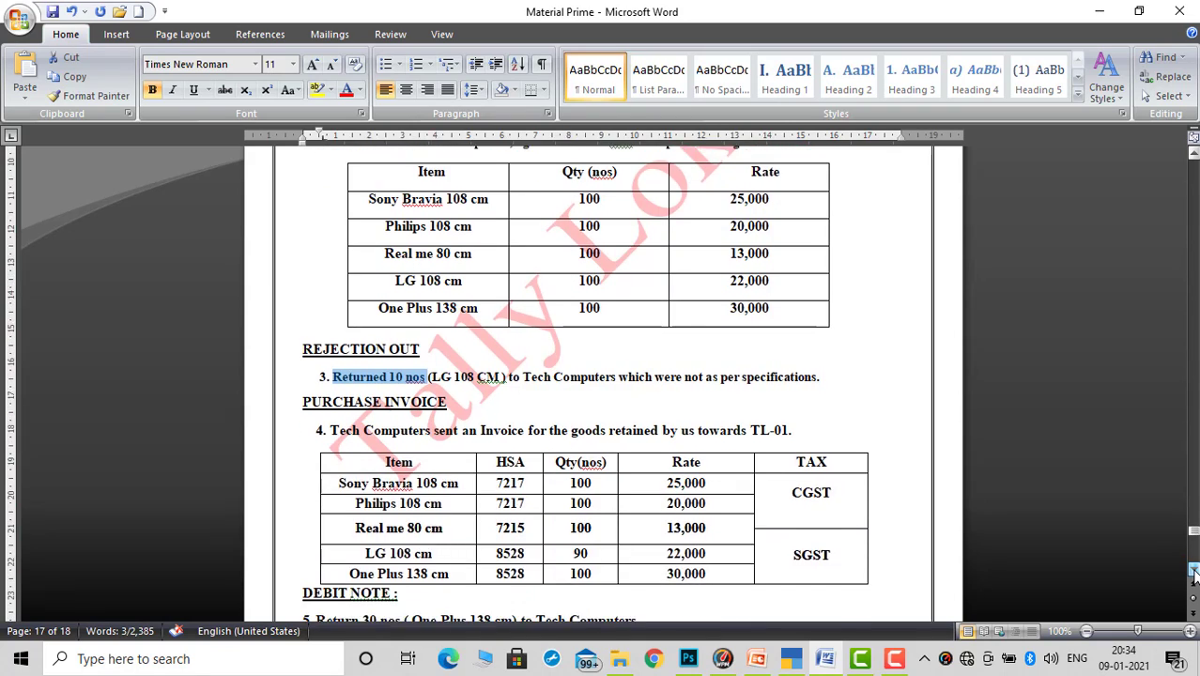
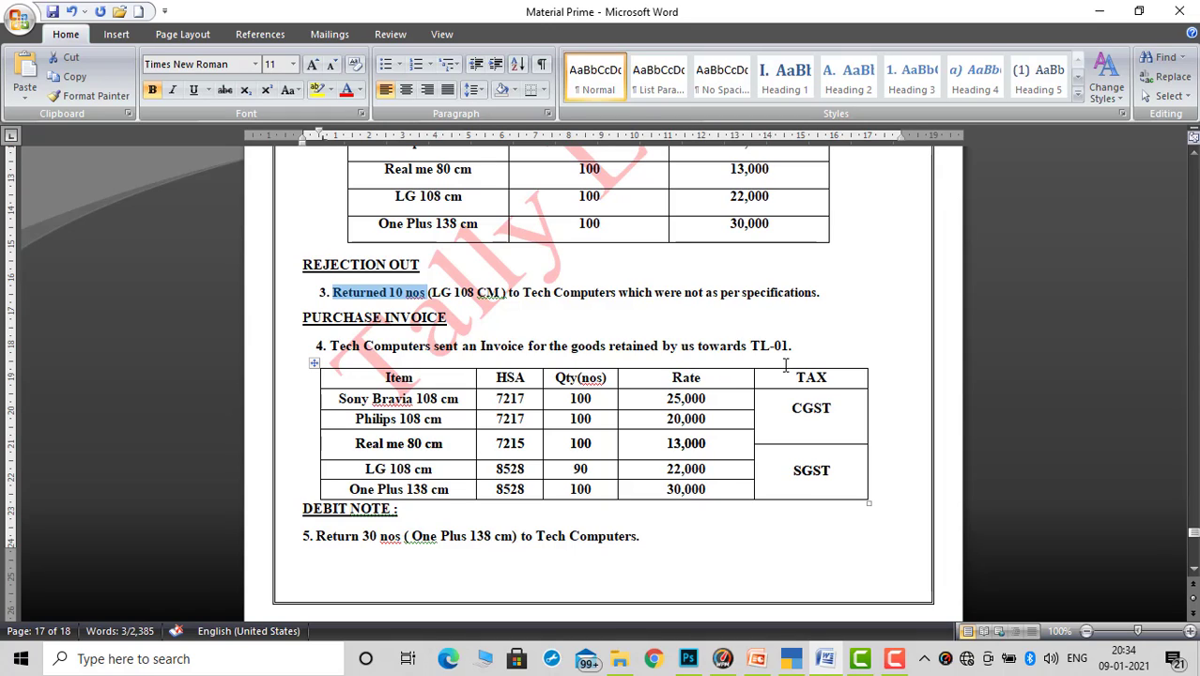
left_click(791, 658)
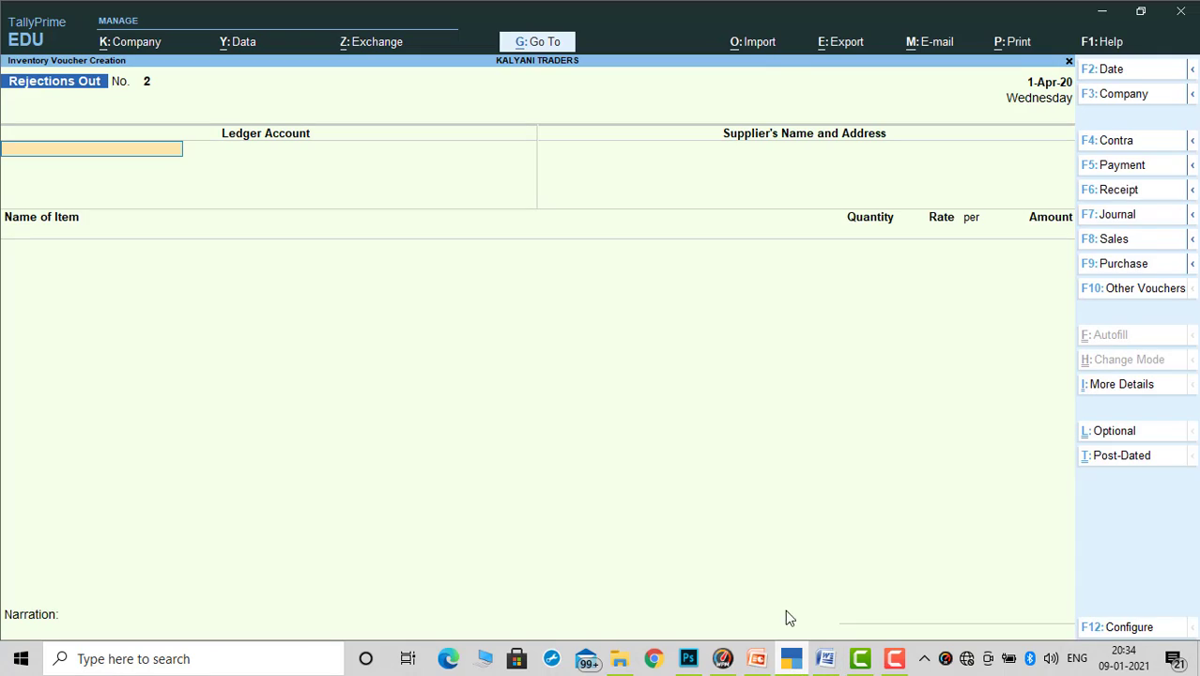
left_click(1122, 267)
key("Return")
key("Return")
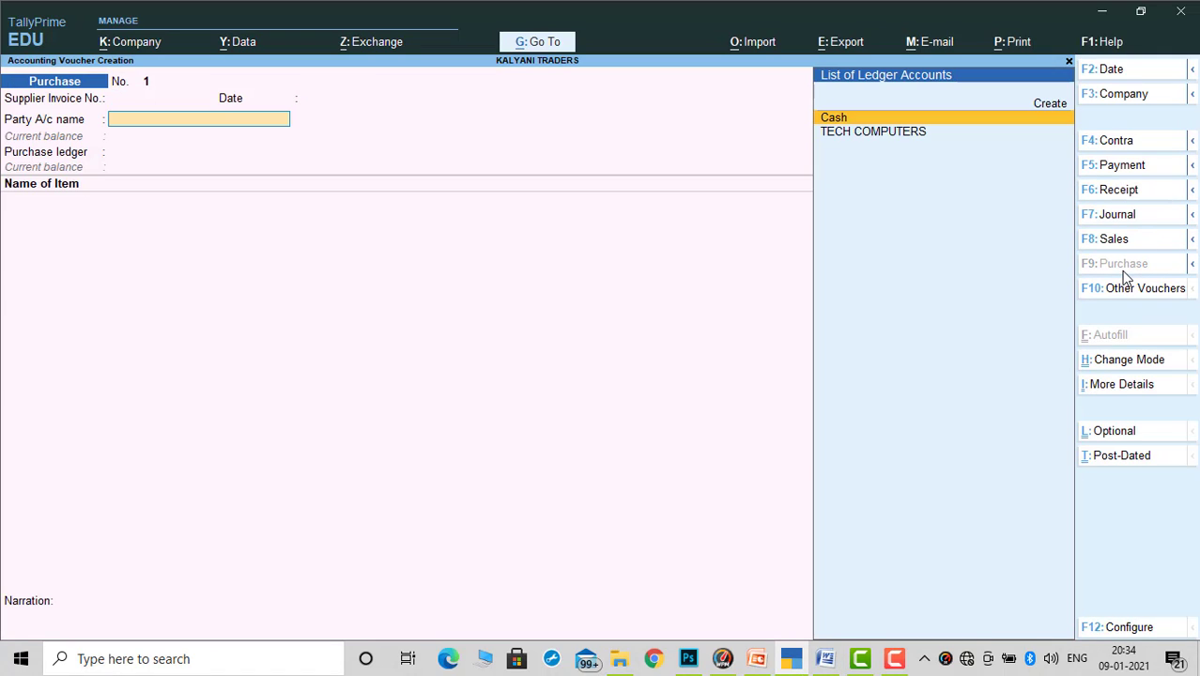
Set TECH COMPUTERS as the purchase voucher's party, accept its party details and use the PURCHASE ledger
key("Down")
key("Return")
key("Return")
key("Return")
key("Return")
key("Return")
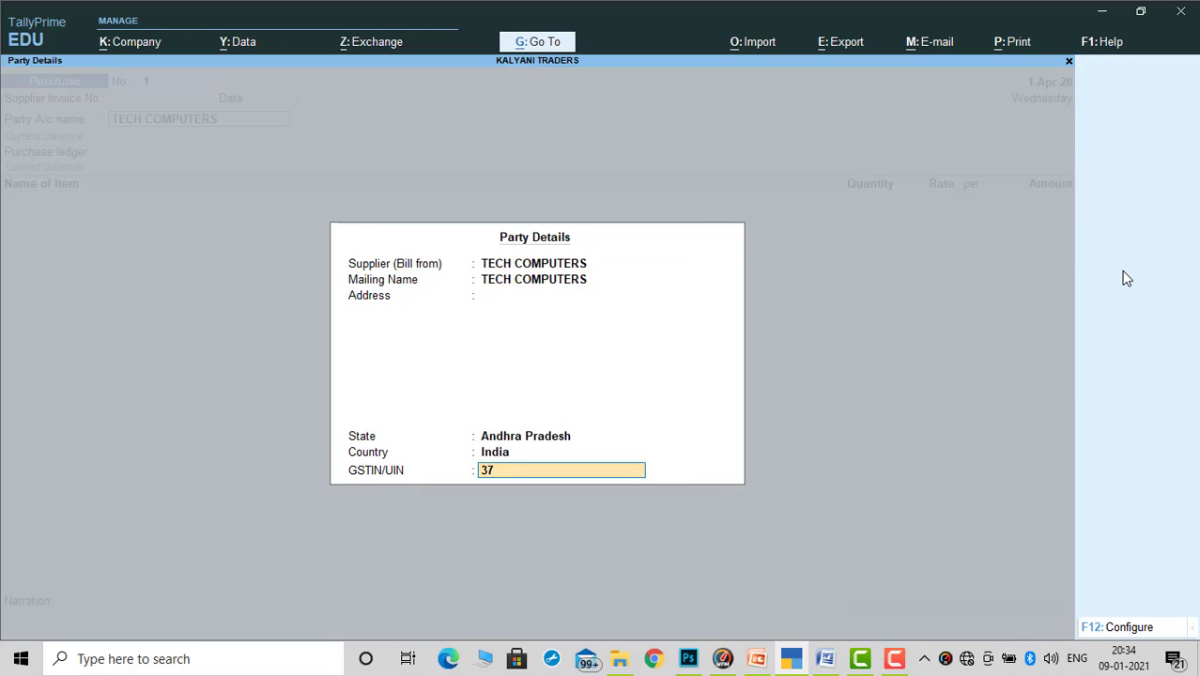
key("Return")
key("Return")
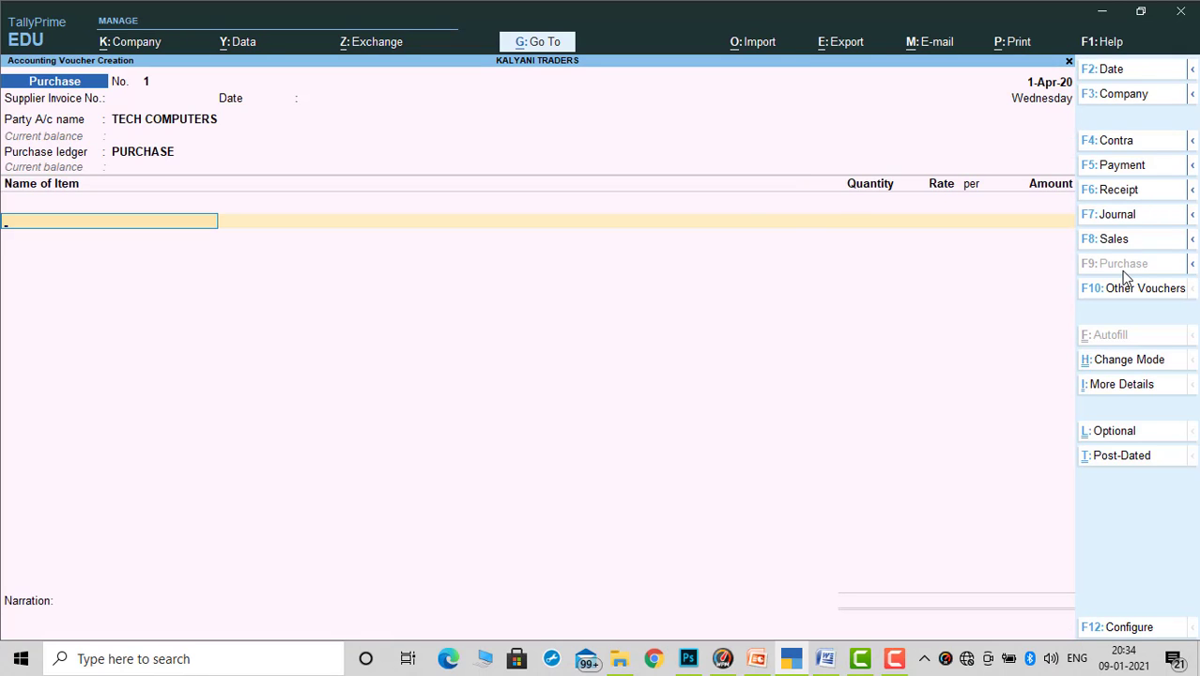
Add Sony Bravia 108 cm to the purchase voucher against tracking number ST-02, accepting 100 nos at 25,000
type("s")
key("Return")
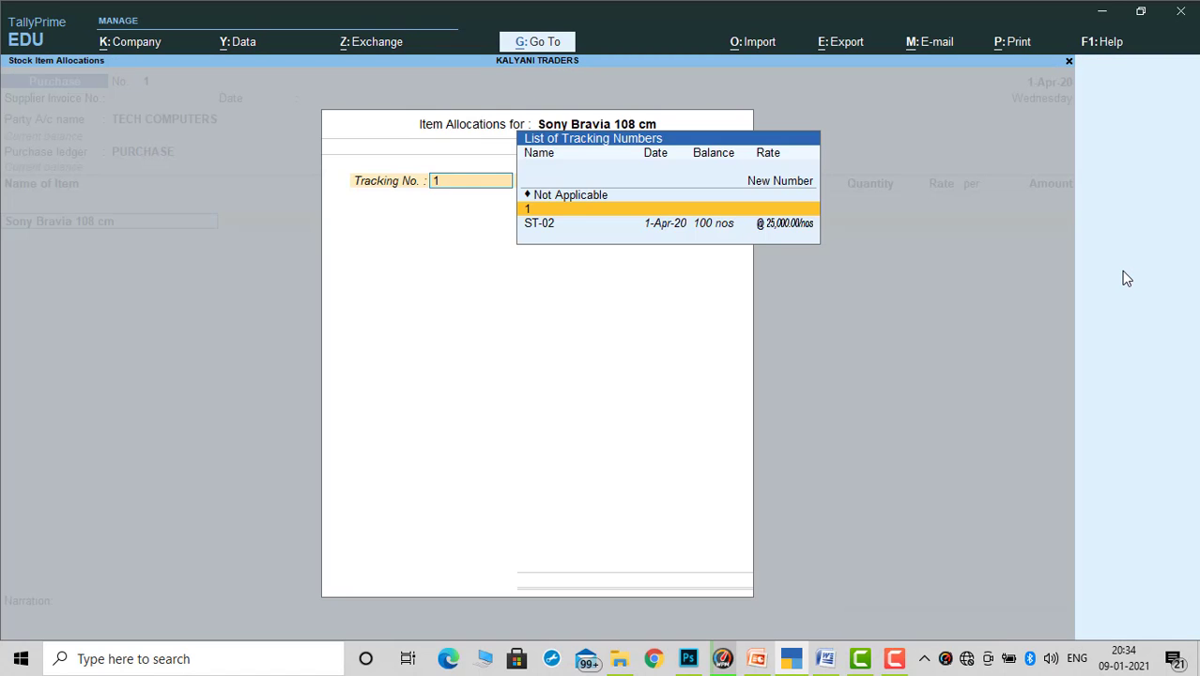
key("Down")
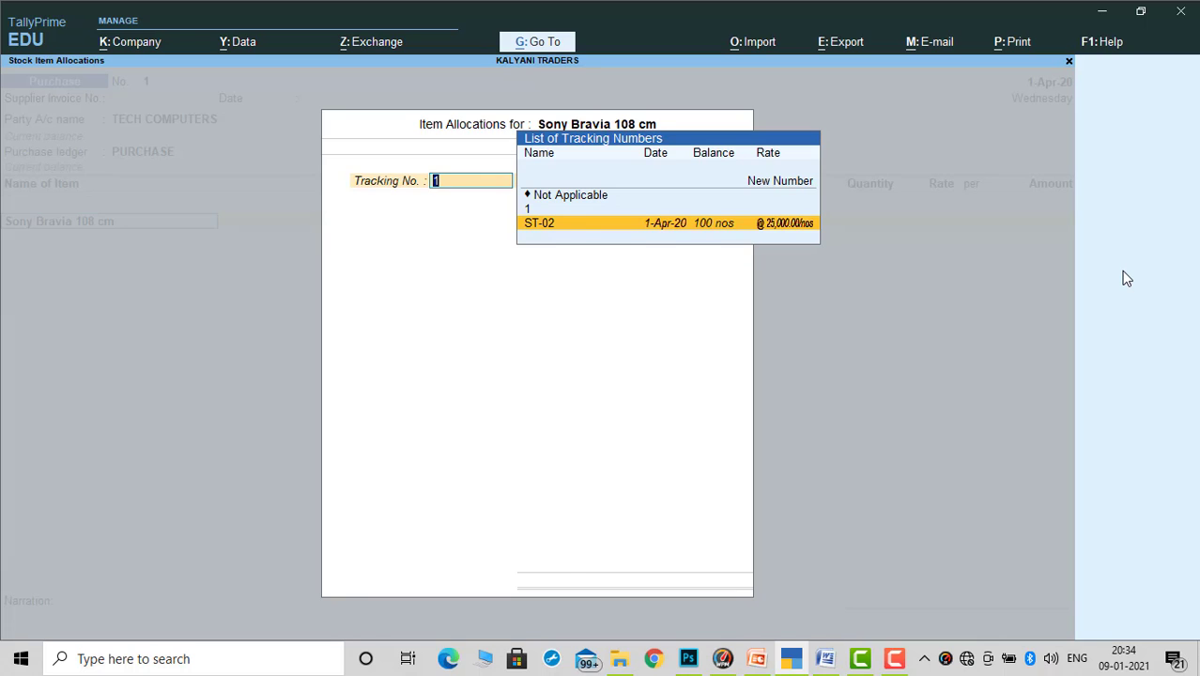
key("Return")
key("Return")
key("Return")
key("Return")
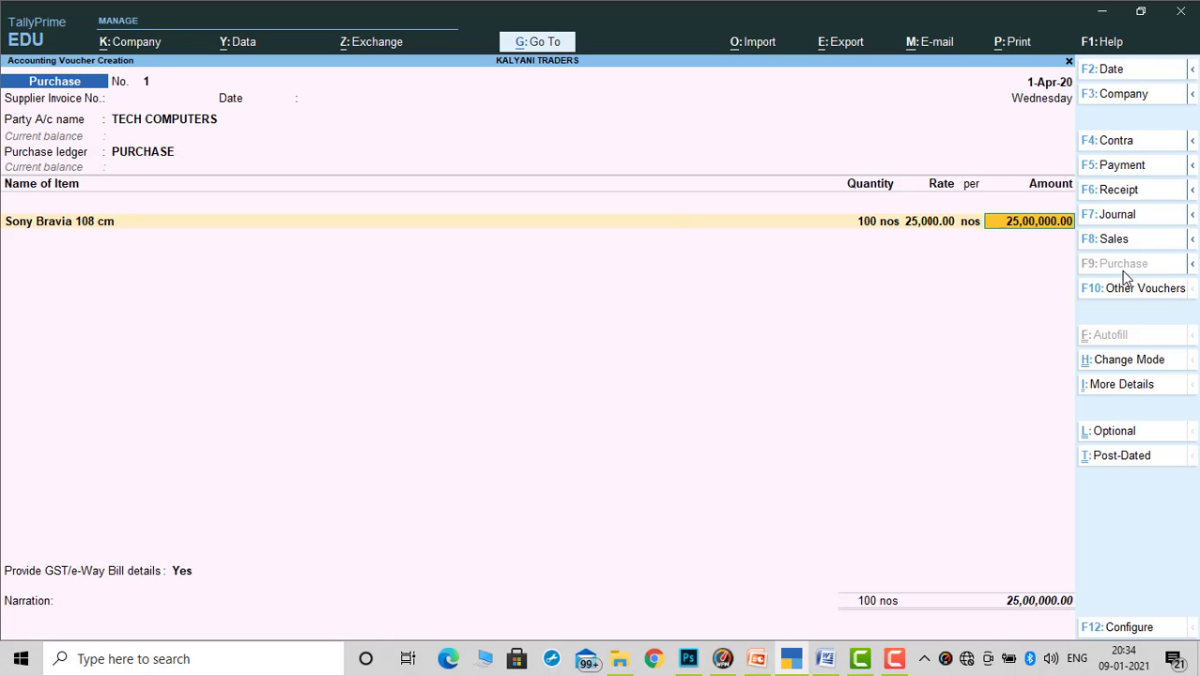
key("Return")
Add Philips 108 cm as the second item against tracking number ST-02, accepting 100 nos at 20,000
key("Return")
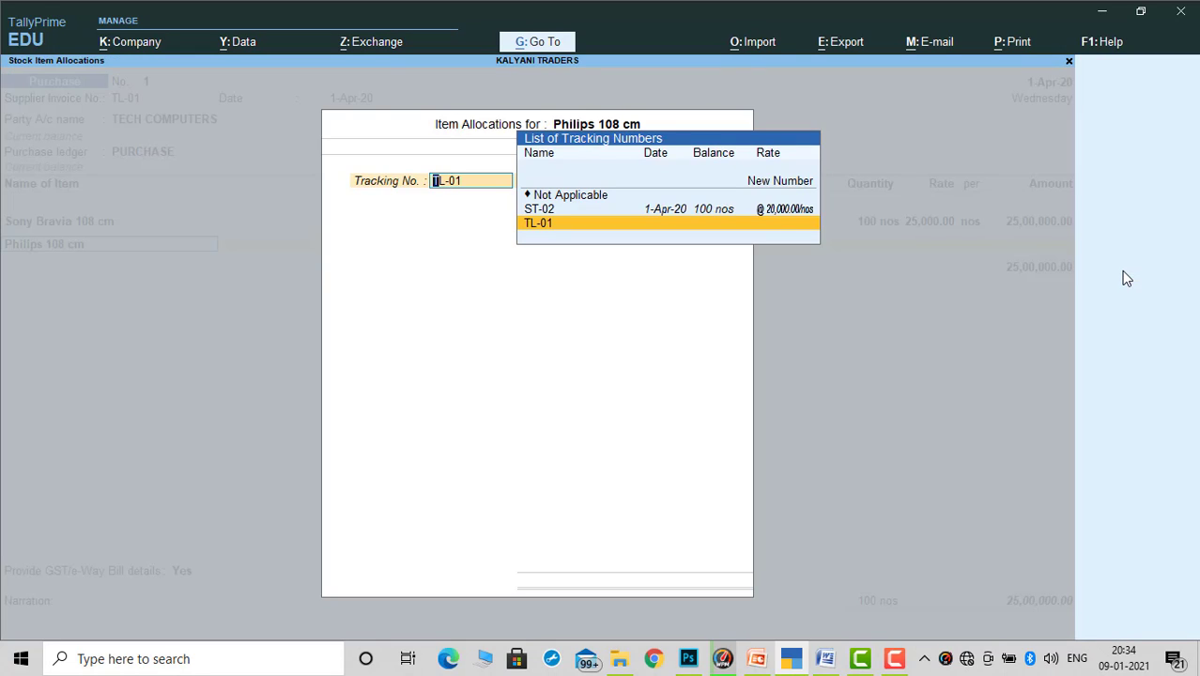
key("Up")
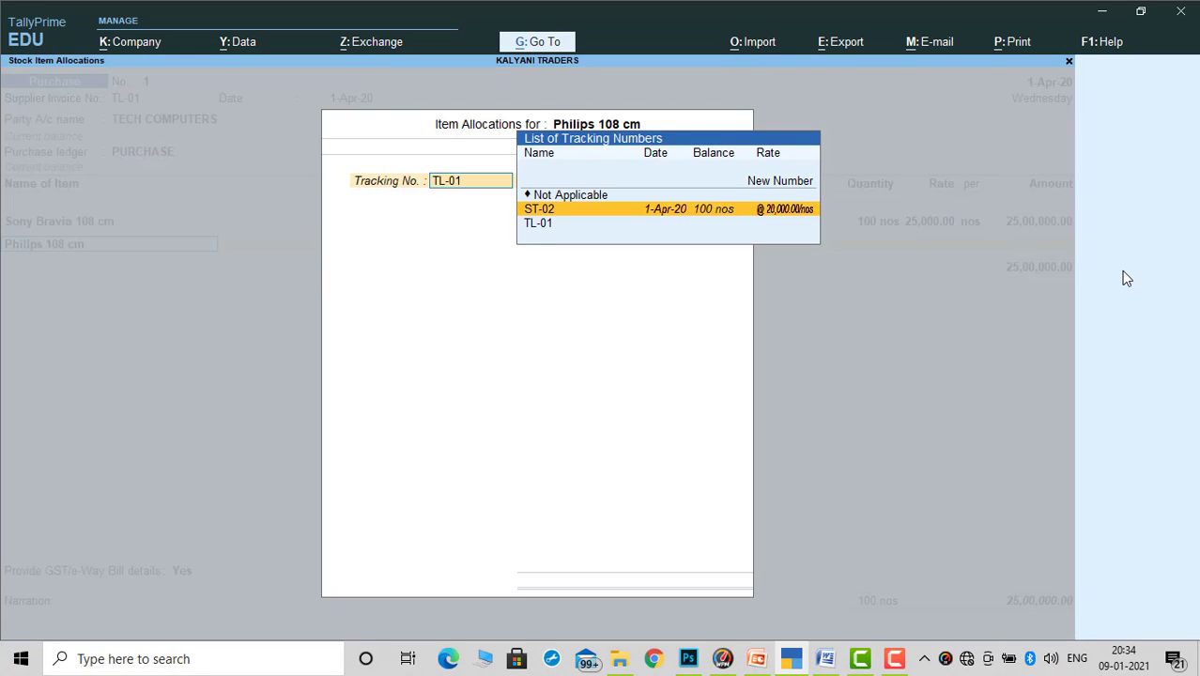
key("Return")
key("Return")
key("Return")
key("Return")
key("Return")
key("Return")
key("Return")
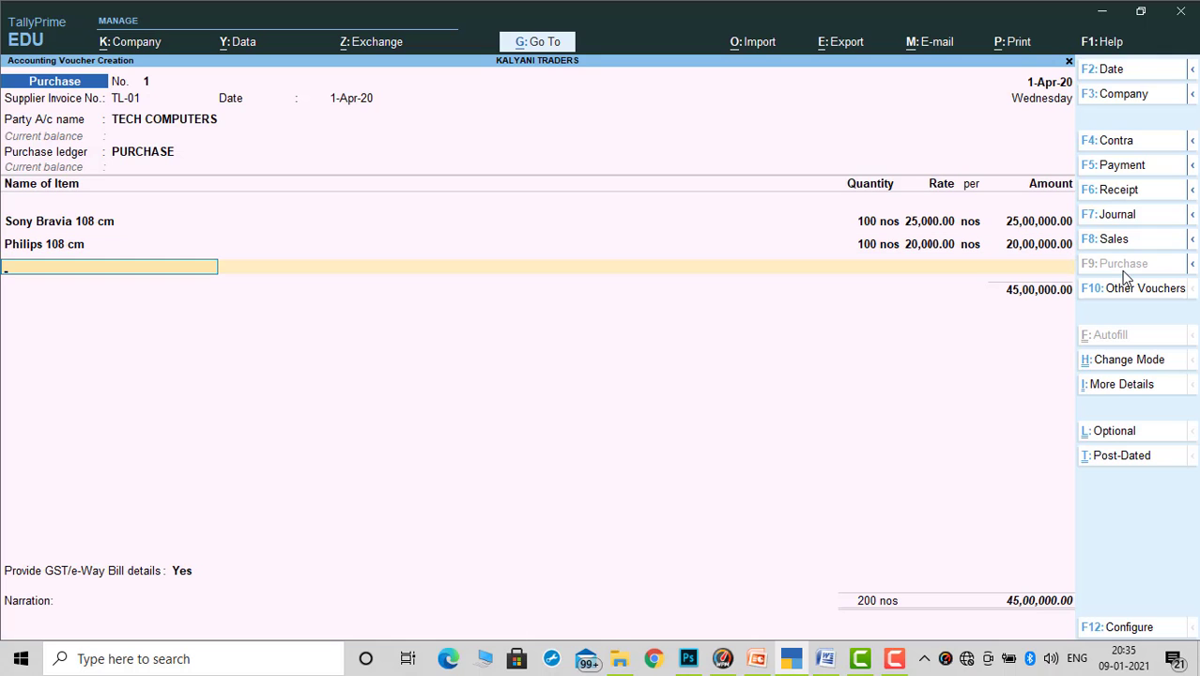
Add Real me 80 cm as the third item against tracking number ST-02, accepting 100 nos at 13,000
key("Return")
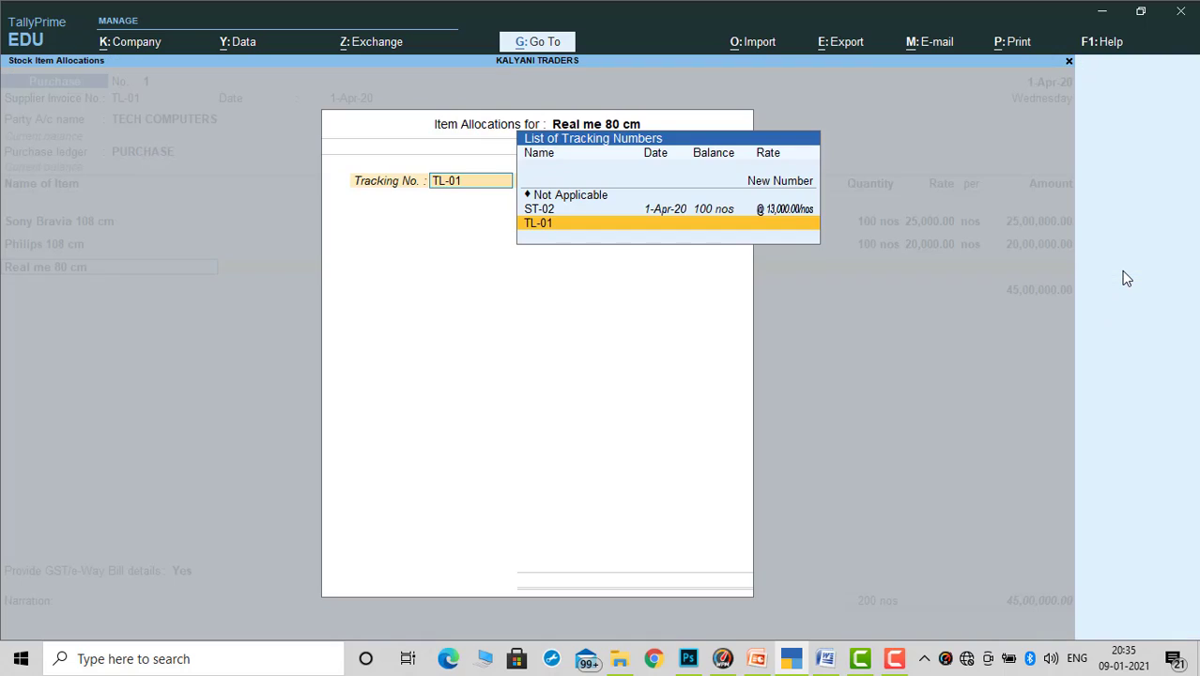
key("Up")
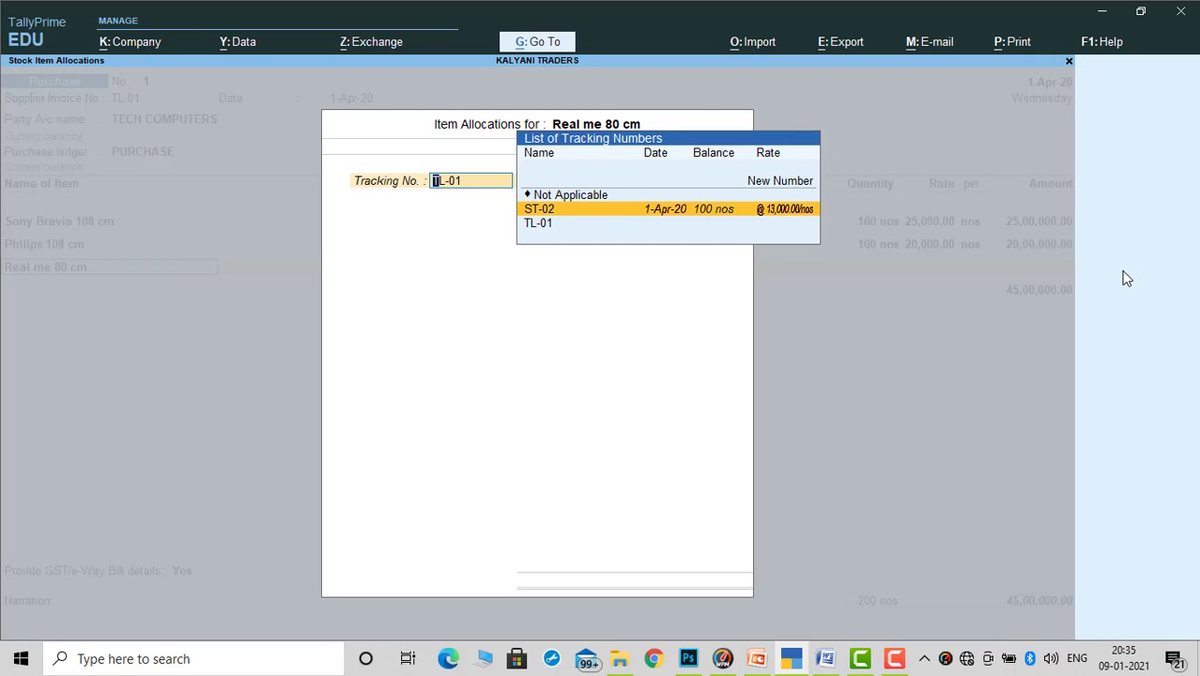
key("Return")
key("Return")
key("Return")
key("Return")
key("Return")
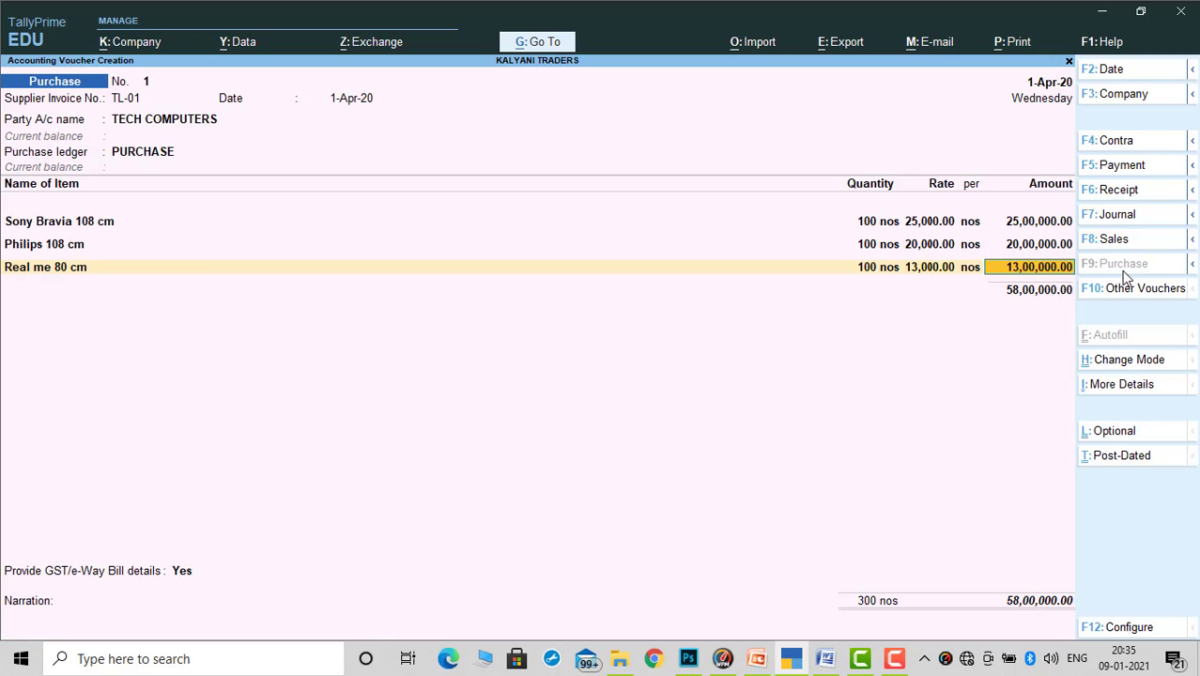
key("Return")
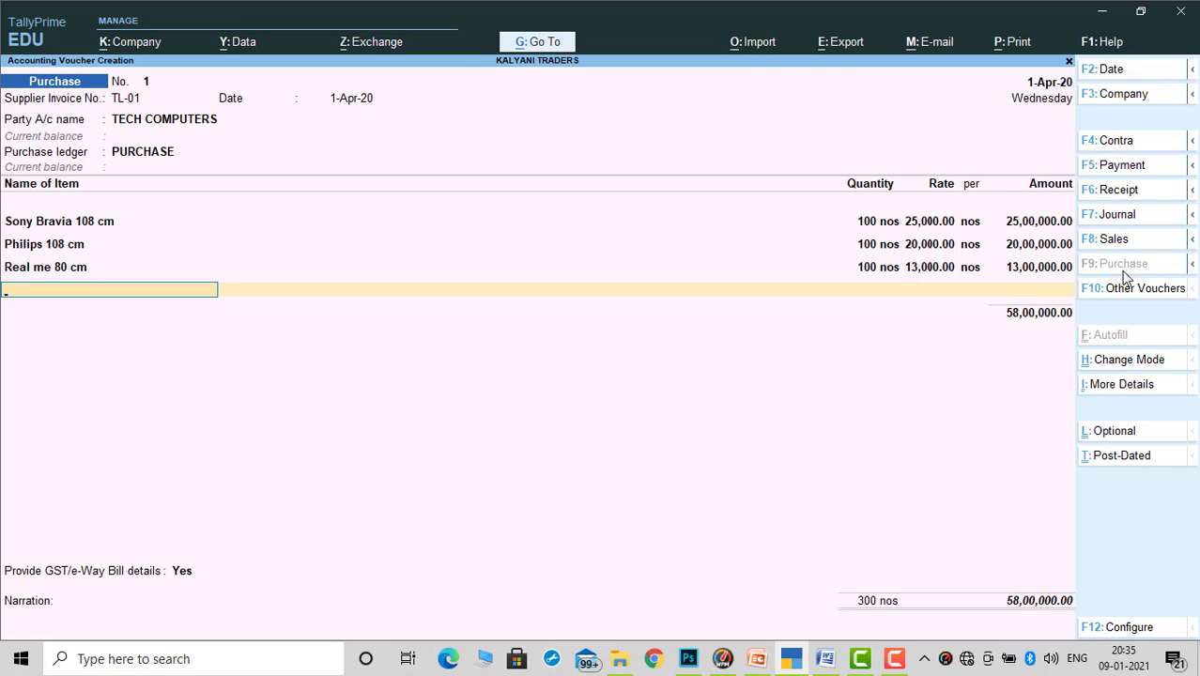
Add LG 108 cm as the fourth item against tracking number ST-02, accepting 90 nos at 22,000
key("Return")
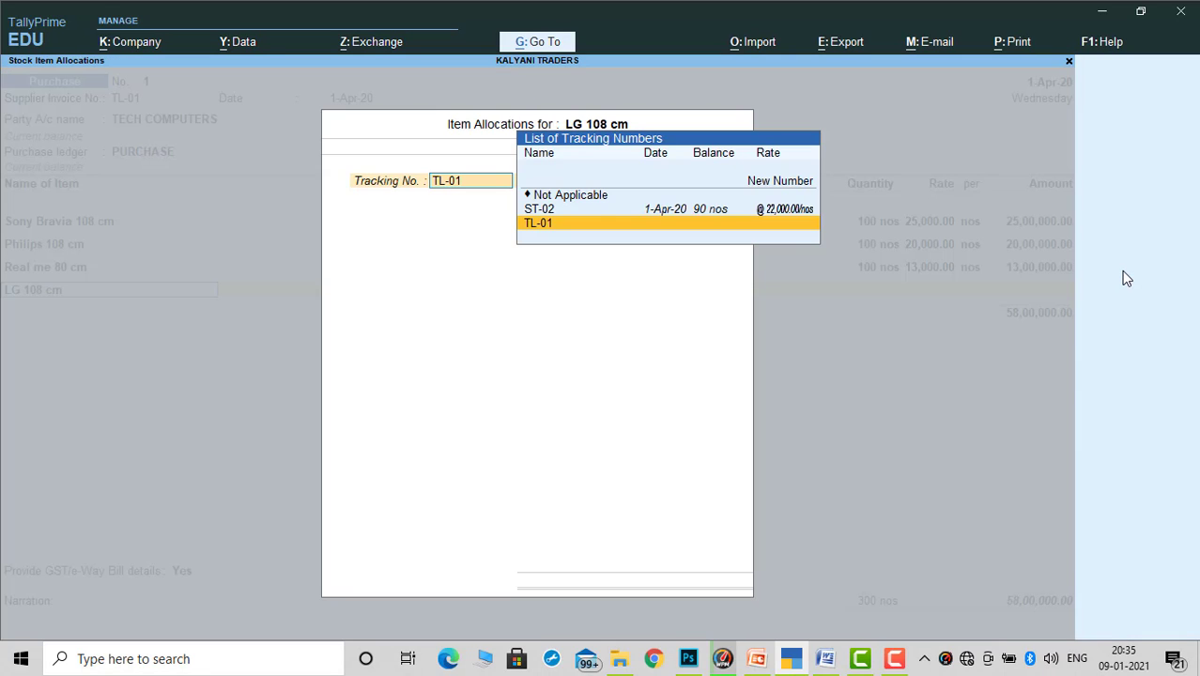
key("Up")
key("Return")
key("Return")
key("Return")
key("Return")
key("Return")
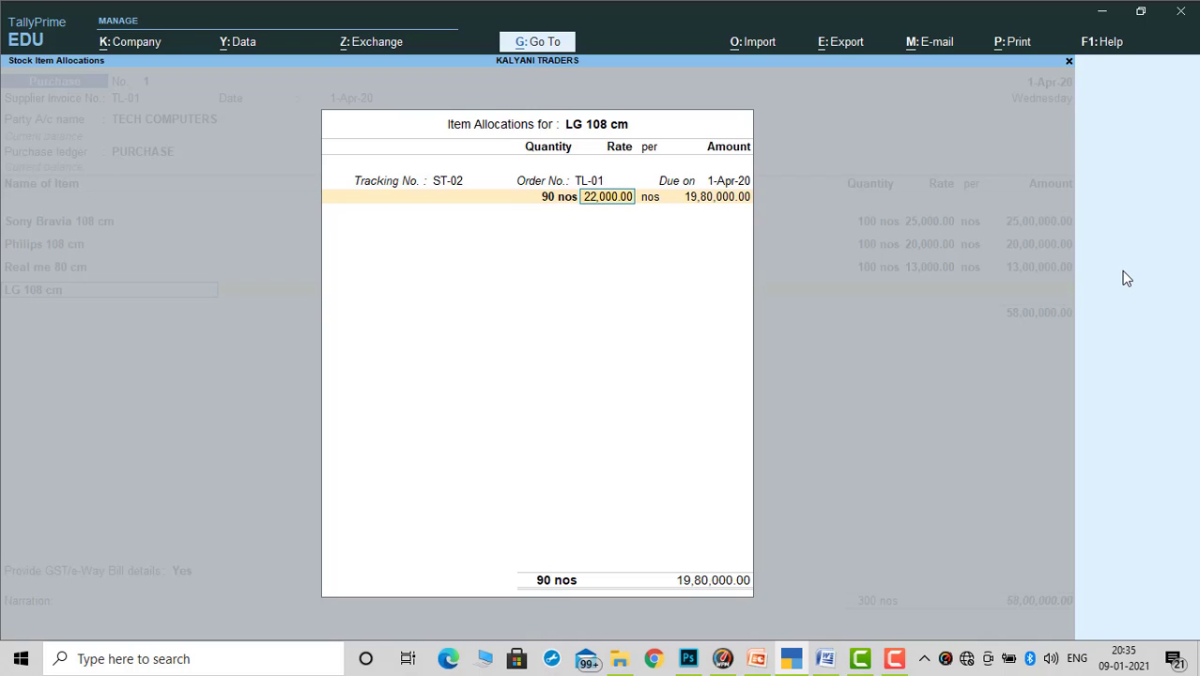
key("Return")
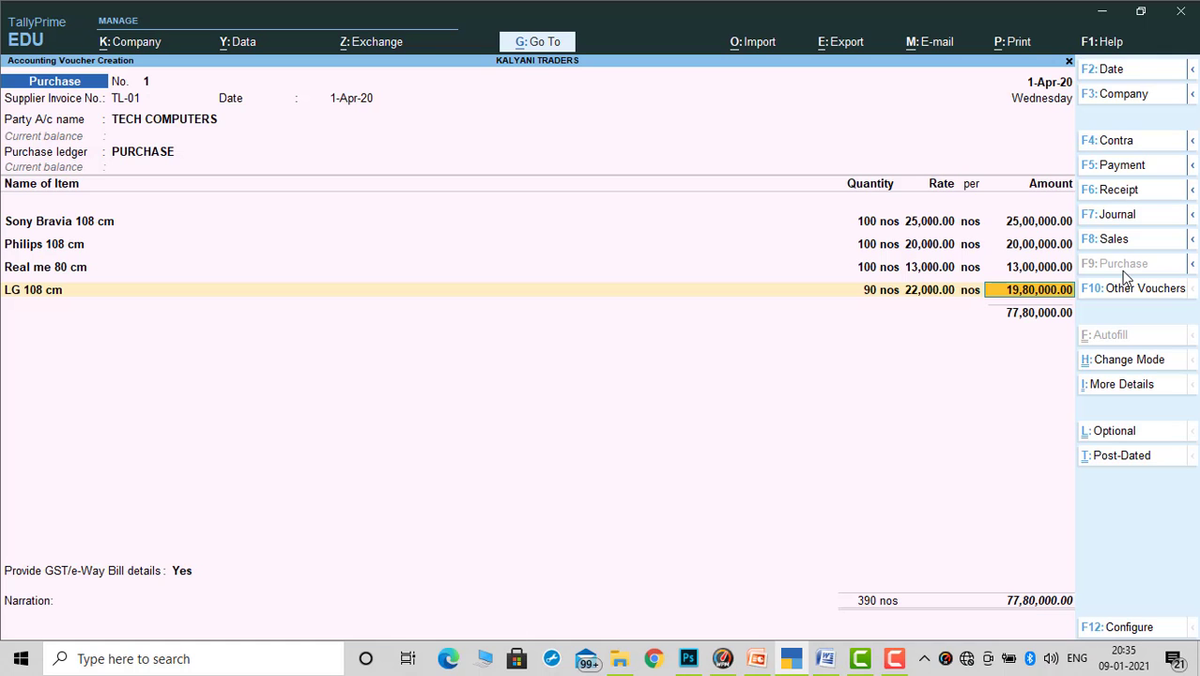
key("Return")
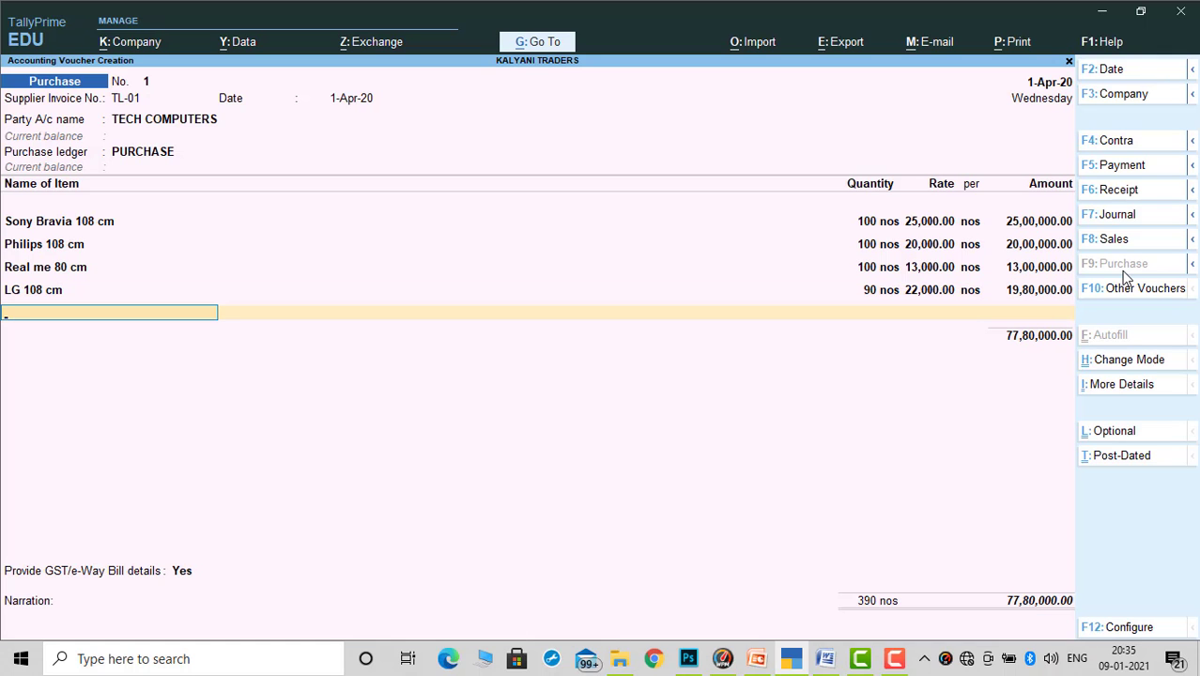
Add One Plus 138 cm as the fifth item against tracking number ST-02, accepting 100 nos at 30,000
type("o")
key("Return")
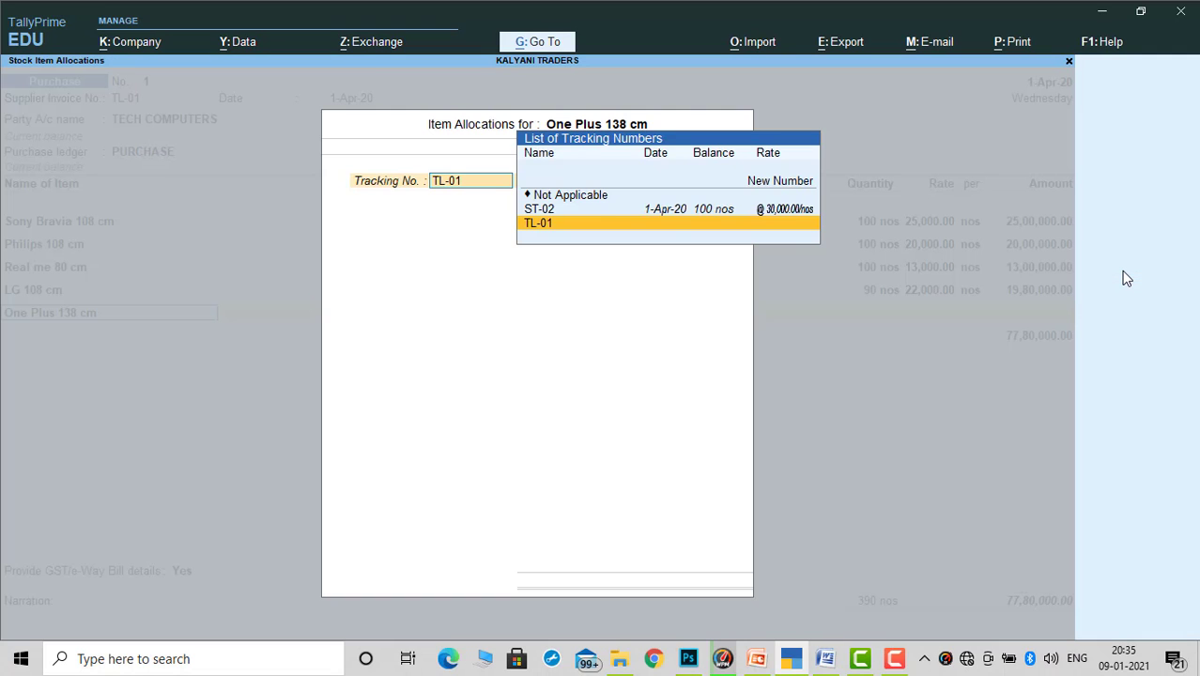
key("Up")
key("Return")
key("Return")
key("Return")
key("Return")
key("Return")
key("Return")
key("Return")
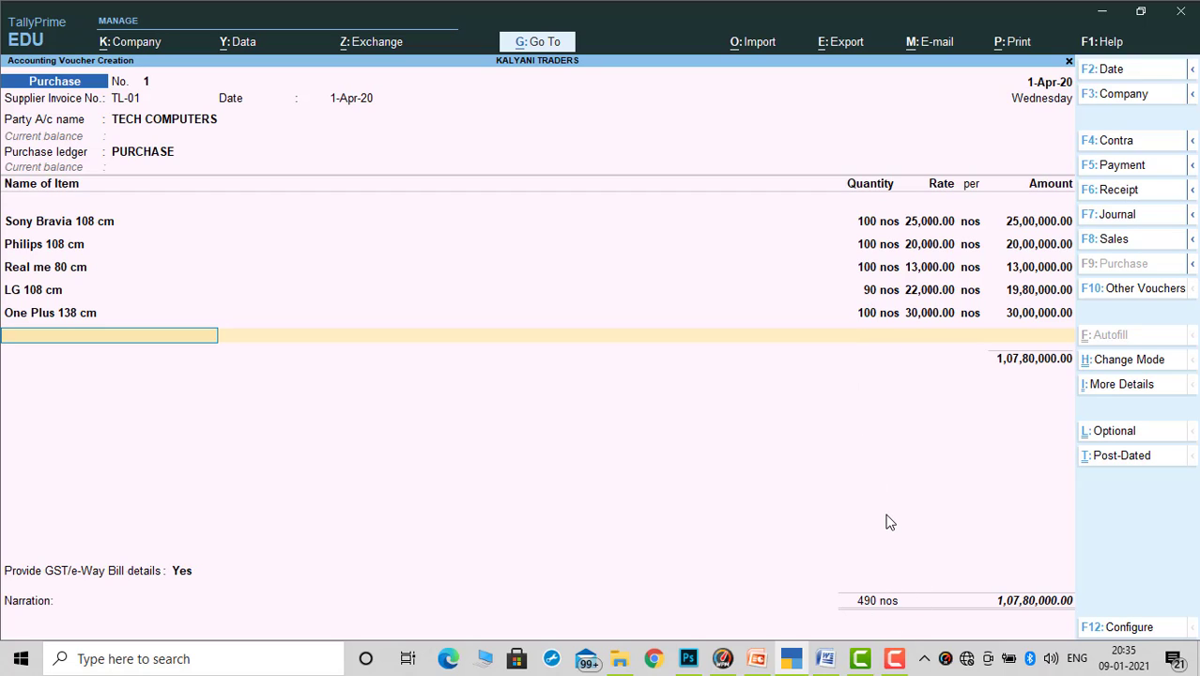
End the purchase voucher's item list without tax ledgers, set GST/e-Way Bill details to No and save the voucher
key("Return")
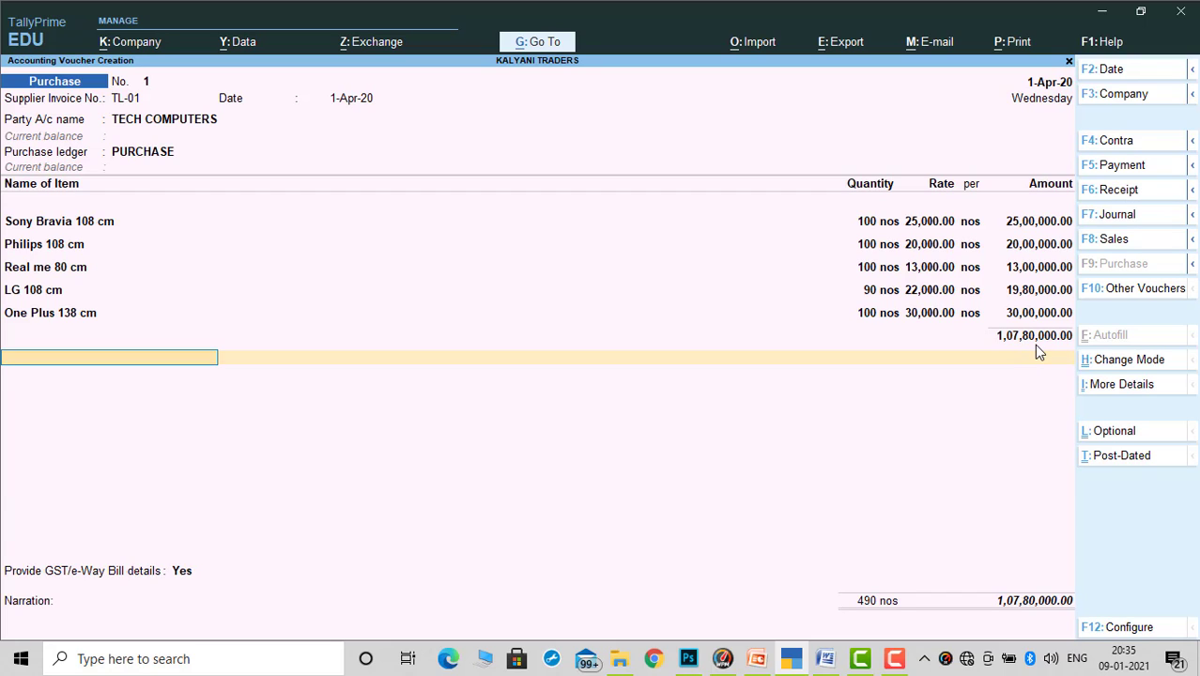
key("Return")
key("n")
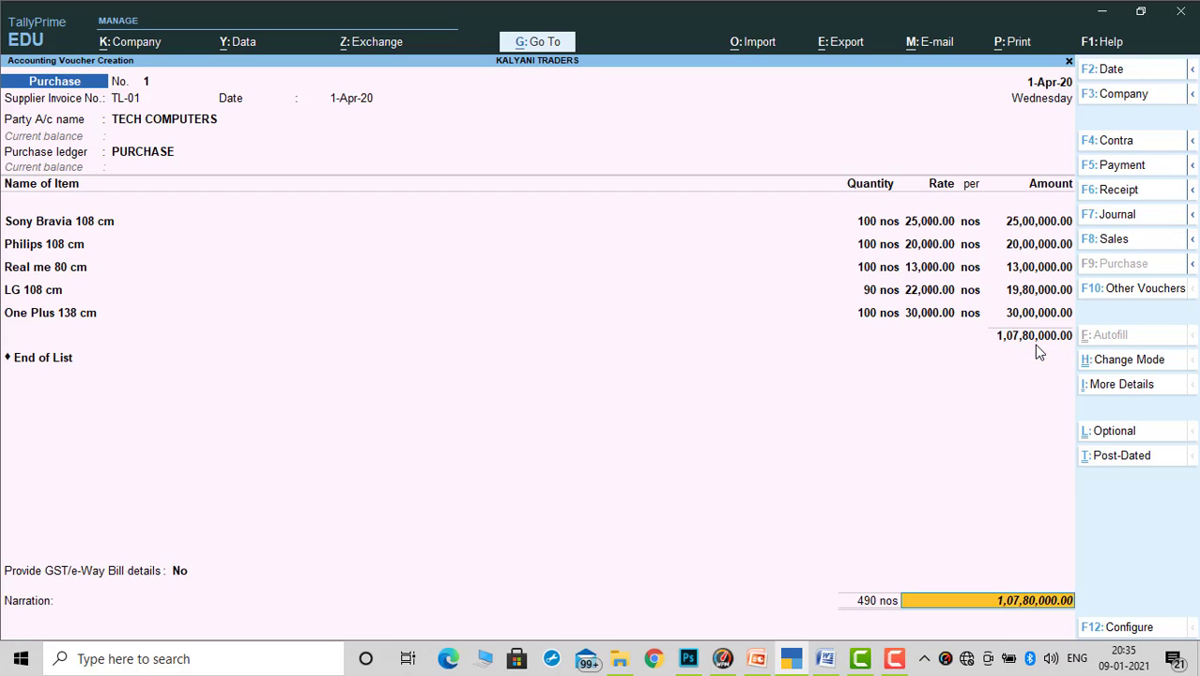
key("Return")
key("Return")
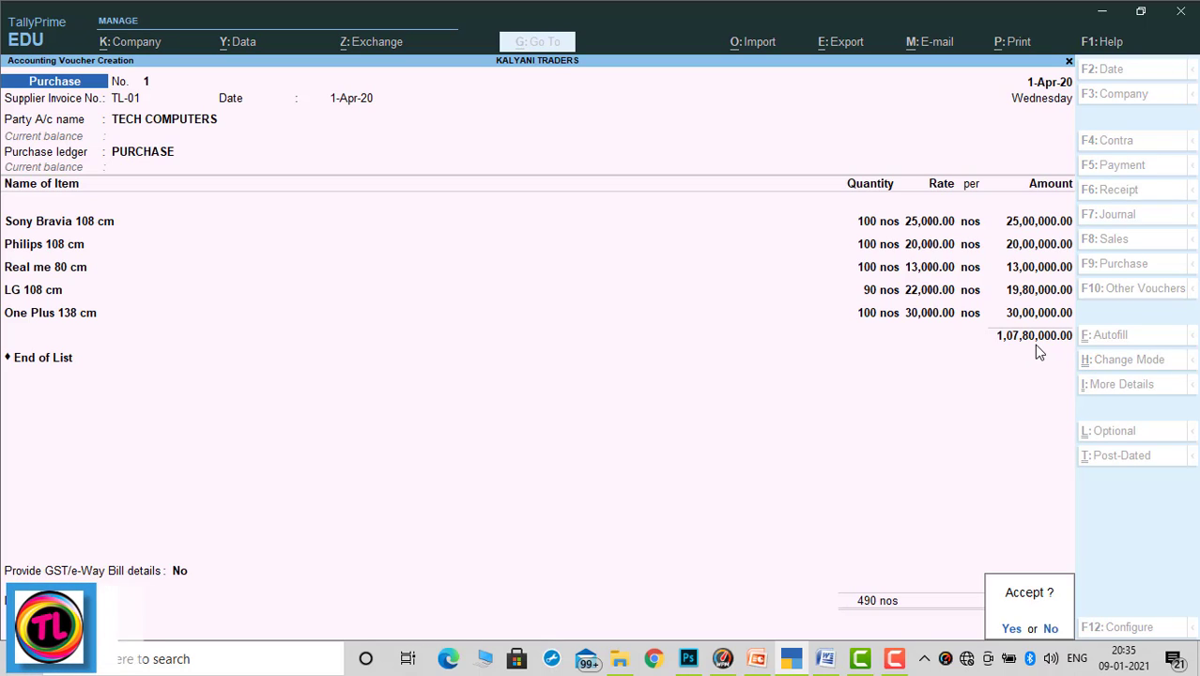
key("y")
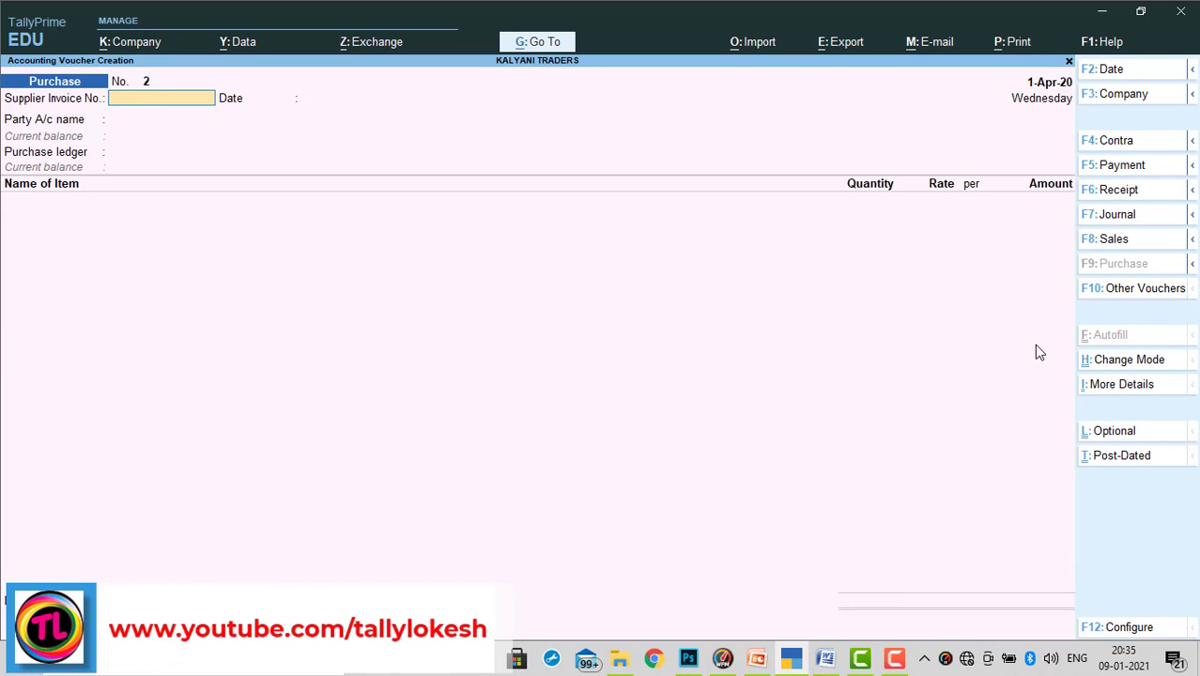
Quit voucher creation and open the TECH COMPUTERS purchase voucher from the Day Book for alteration
key("Escape")
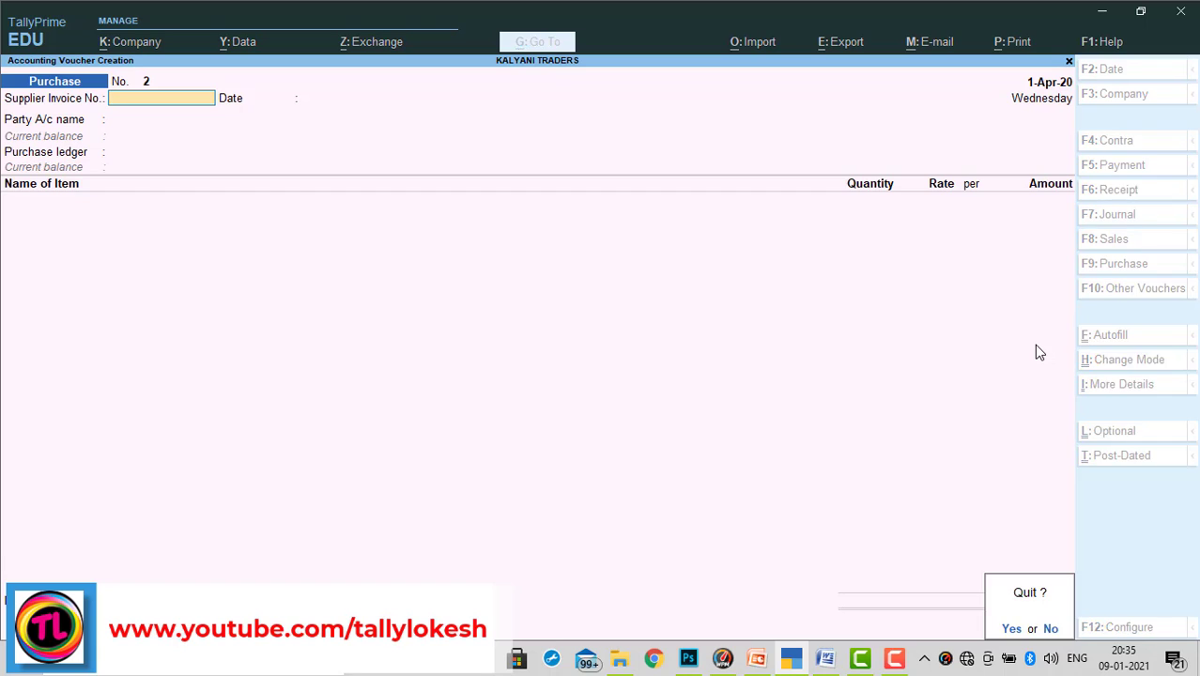
key("y")
key("Down")
key("Return")
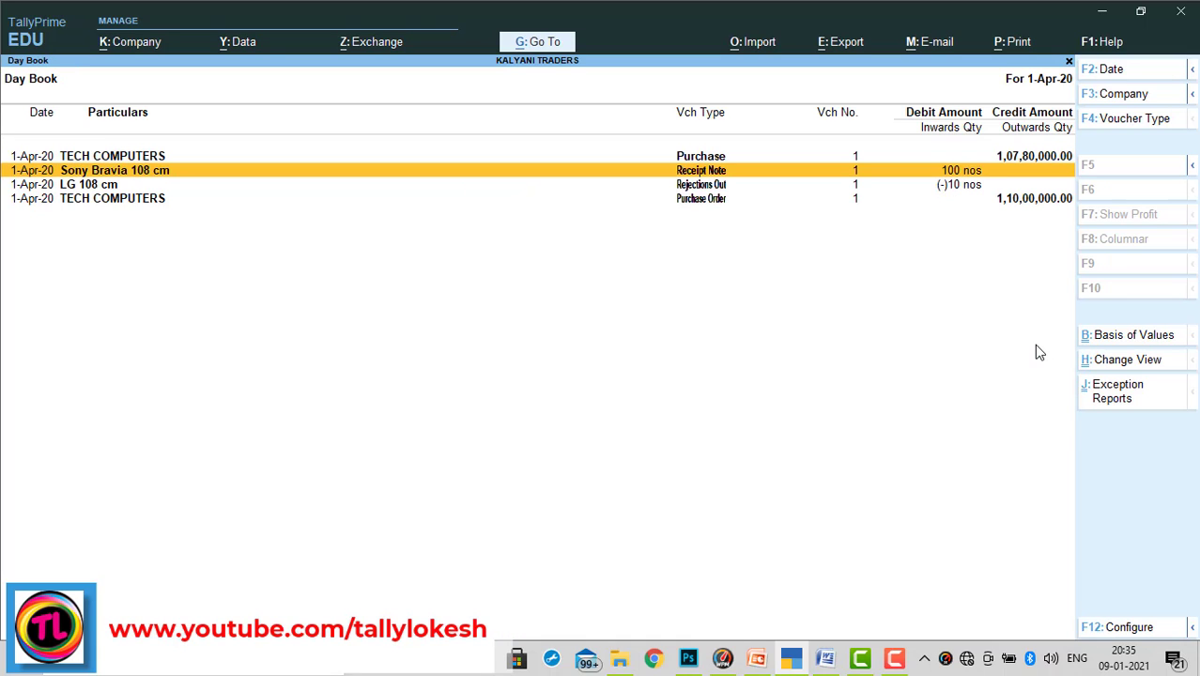
key("Up")
key("Return")
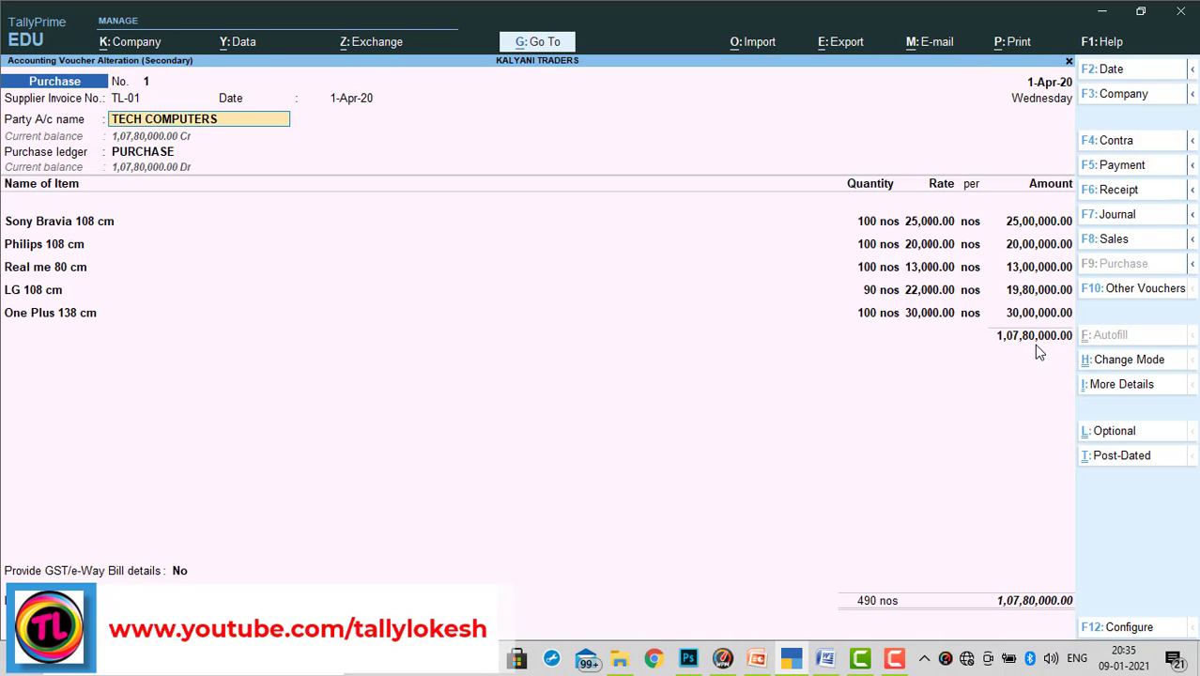
Step through the purchase voucher's party details and all five item allocations, keeping their values, as far as the blank ledger line below the items
key("Return")
key("Return")
key("Return")
key("Return")
key("Return")
key("Return")
key("Return")
key("Return")
key("Return")
key("Return")
key("Return")
key("Return")
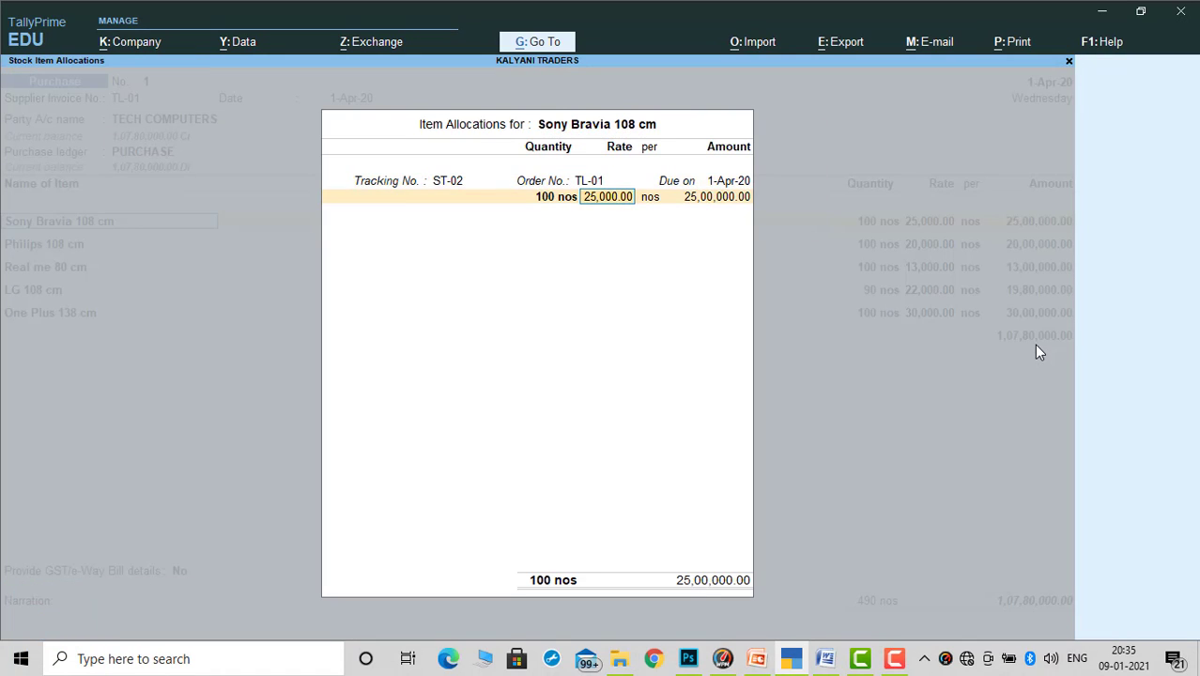
key("Return")
key("Return")
key("Return")
key("Return")
key("Return")
key("Return")
key("Return")
key("Return")
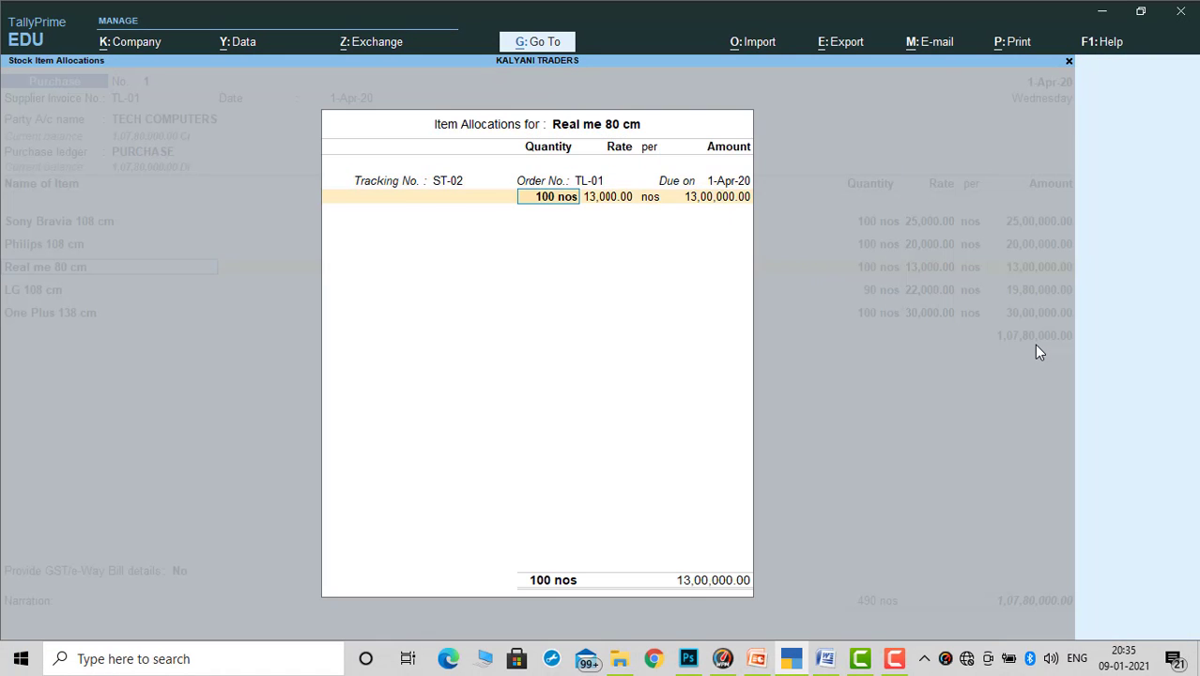
key("Return")
key("Return")
key("Return")
key("Return")
key("Return")
key("Return")
key("Return")
key("Return")
key("Return")
key("Return")
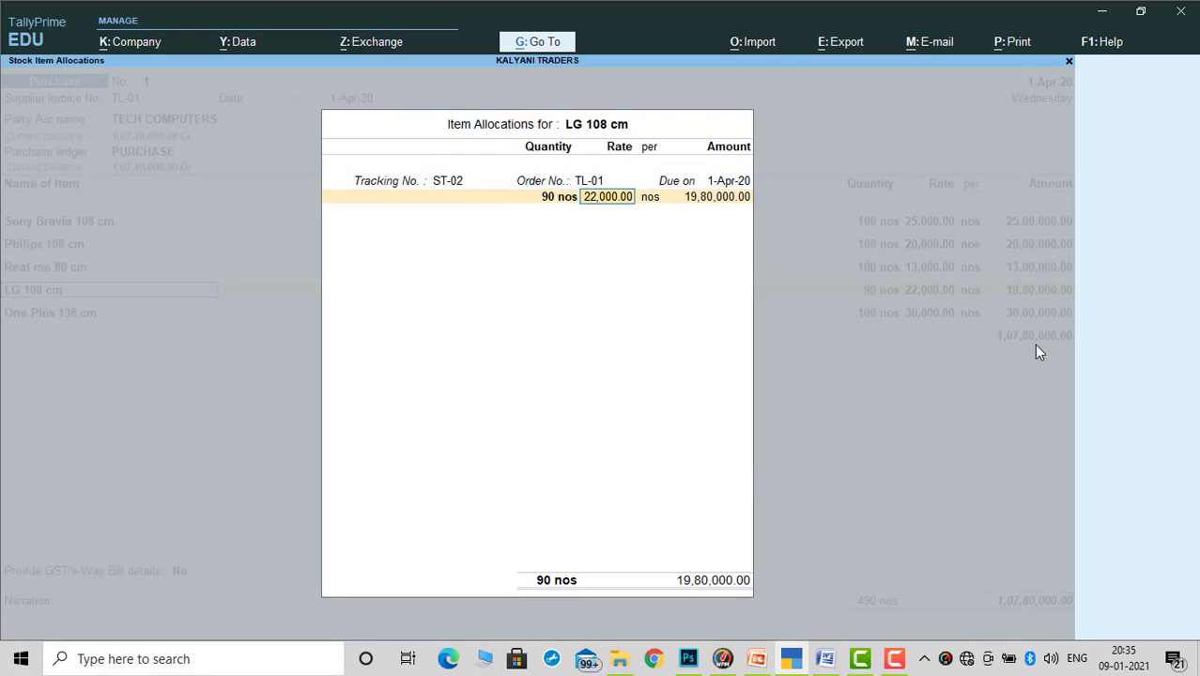
key("Return")
key("Return")
key("Return")
key("Return")
key("Return")
key("Return")
key("Return")
key("Return")
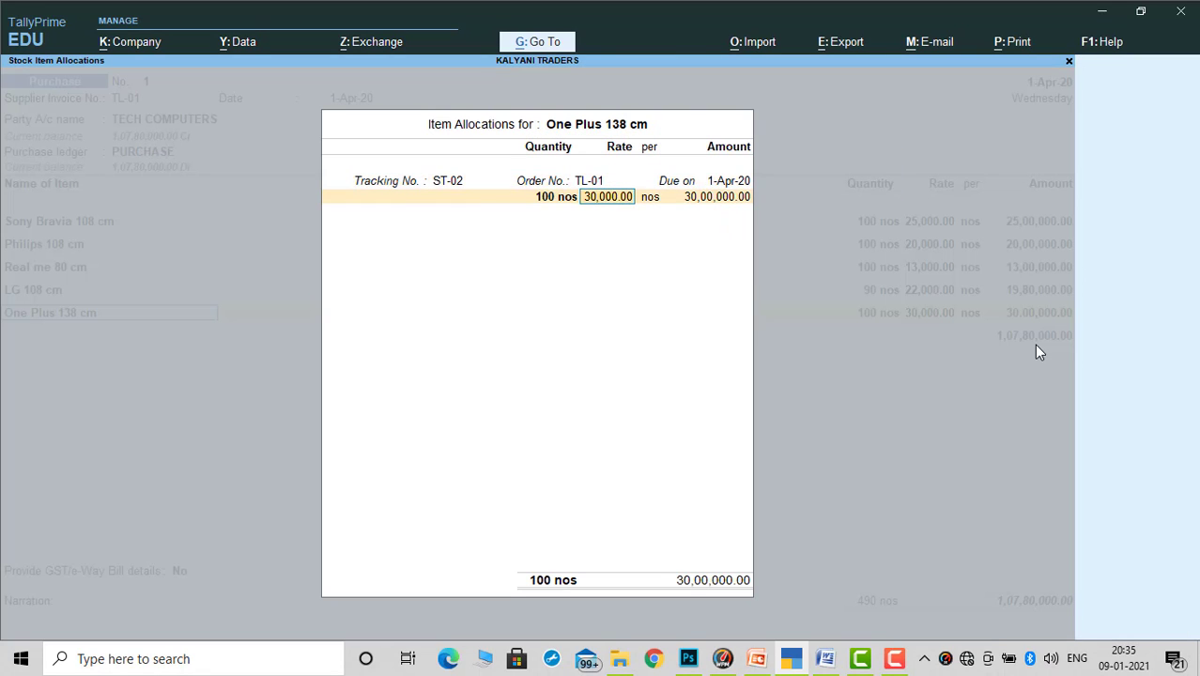
key("Return")
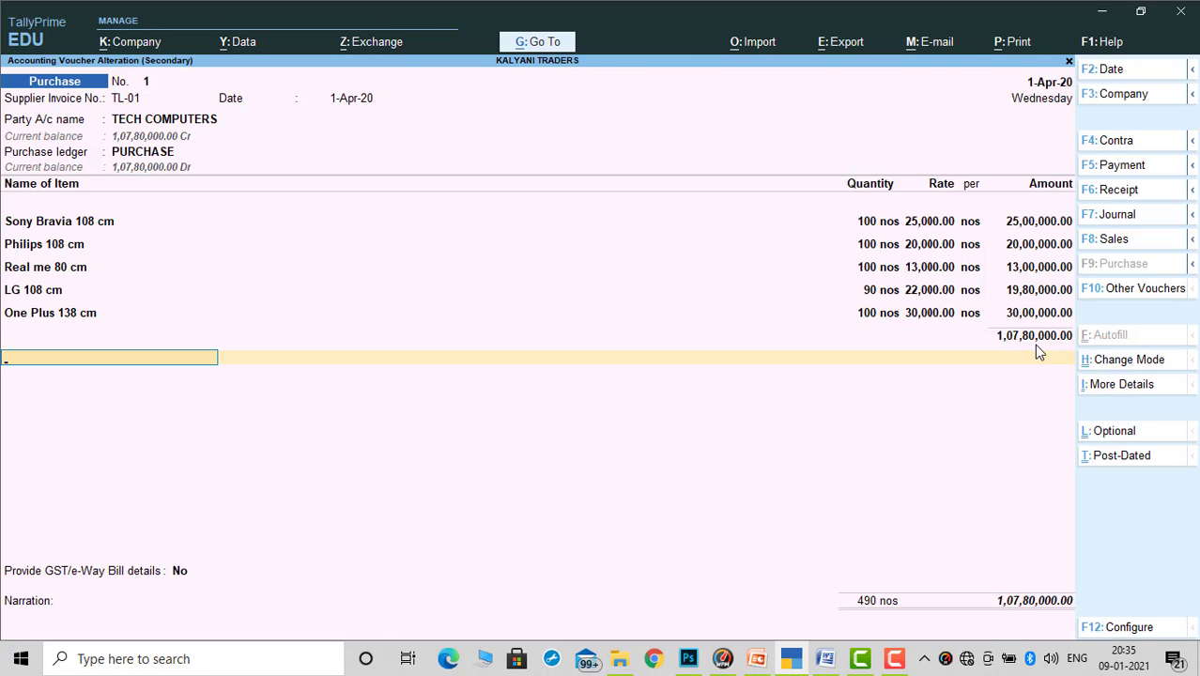
Check the purchase invoice's tax column in the Word exercise and add the CGST and SGST ledgers to the TallyPrime purchase voucher
left_click(825, 658)
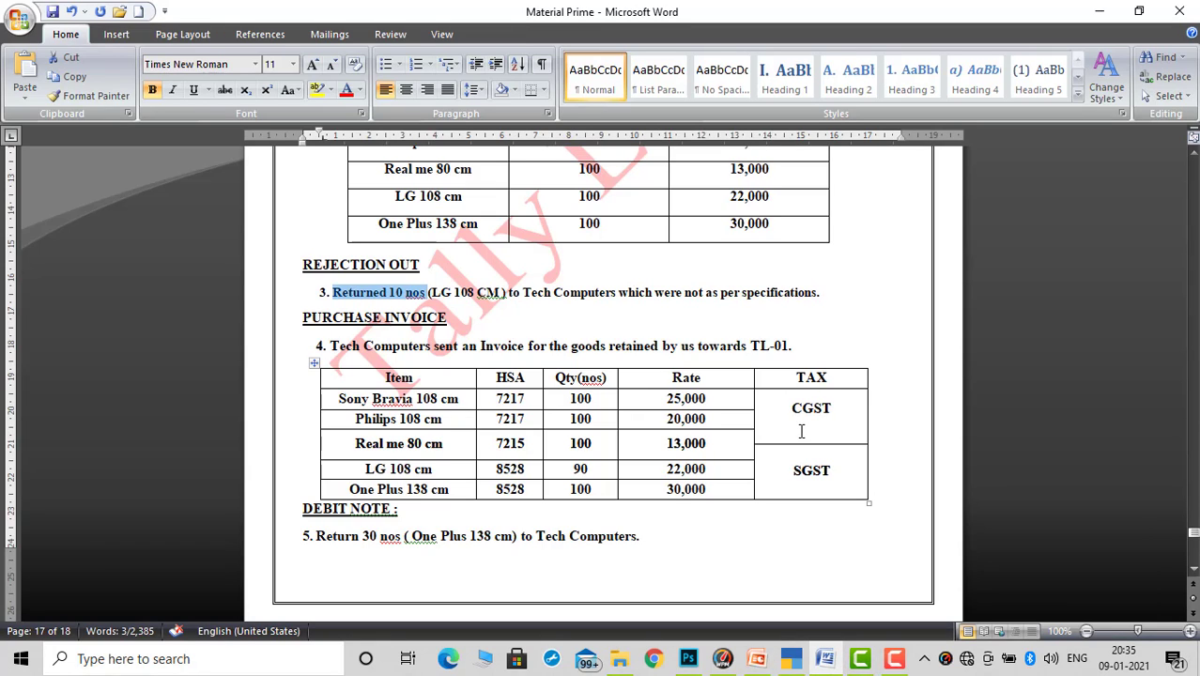
left_click(791, 658)
type("c")
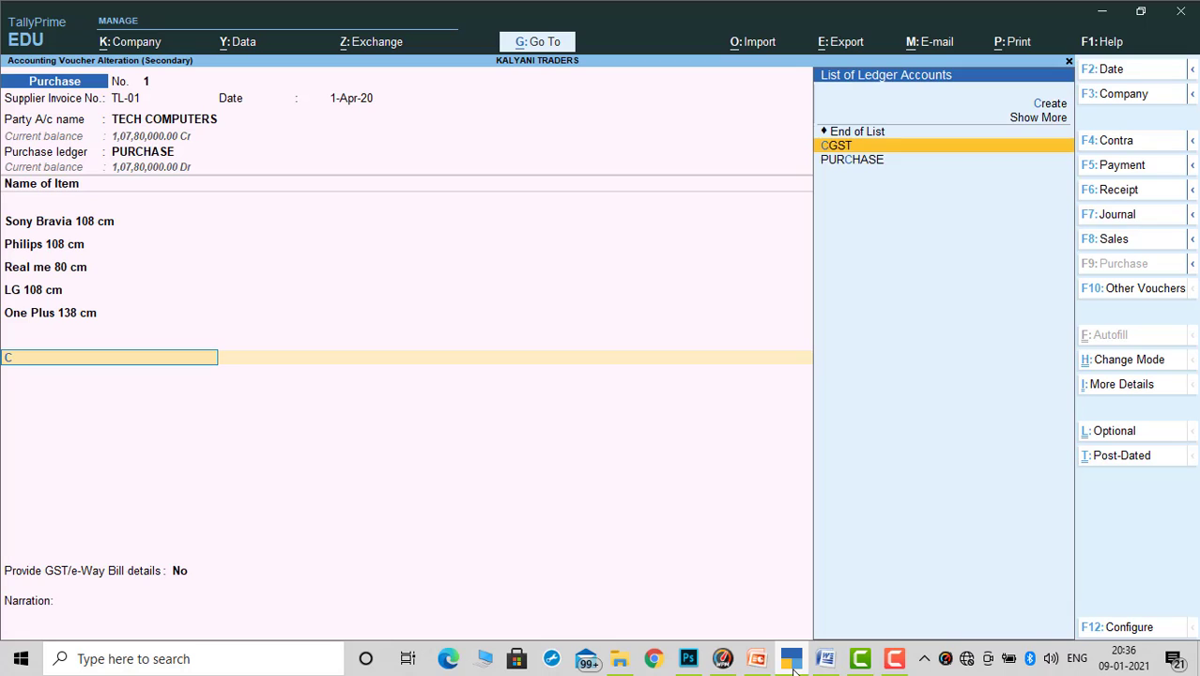
type("g")
key("Return")
key("Return")
type("sg")
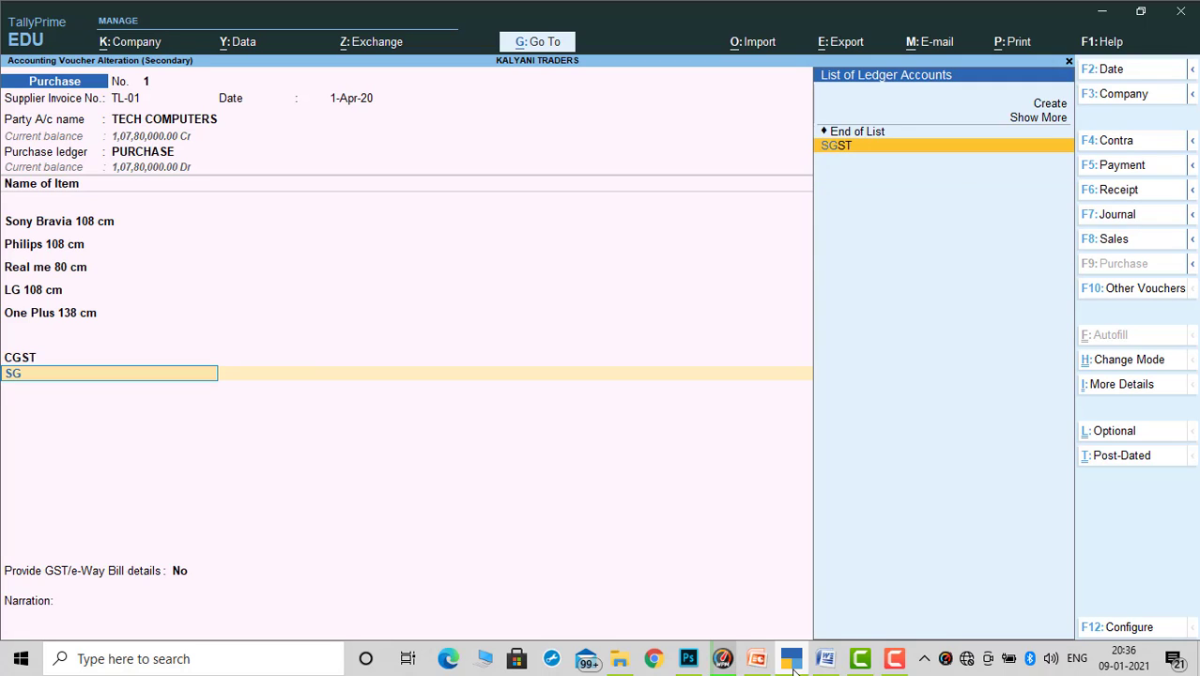
key("Return")
key("Return")
key("Return")
key("Return")
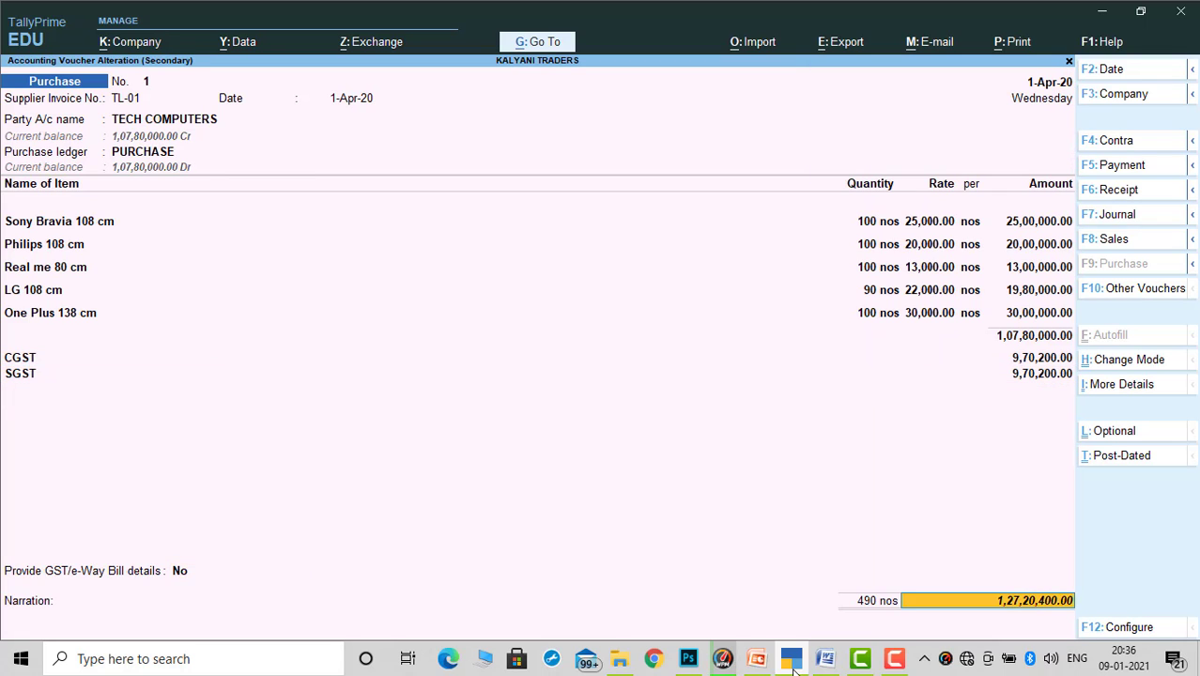
Save the altered purchase voucher and return to the Gateway of Tally
key("Return")
key("Return")
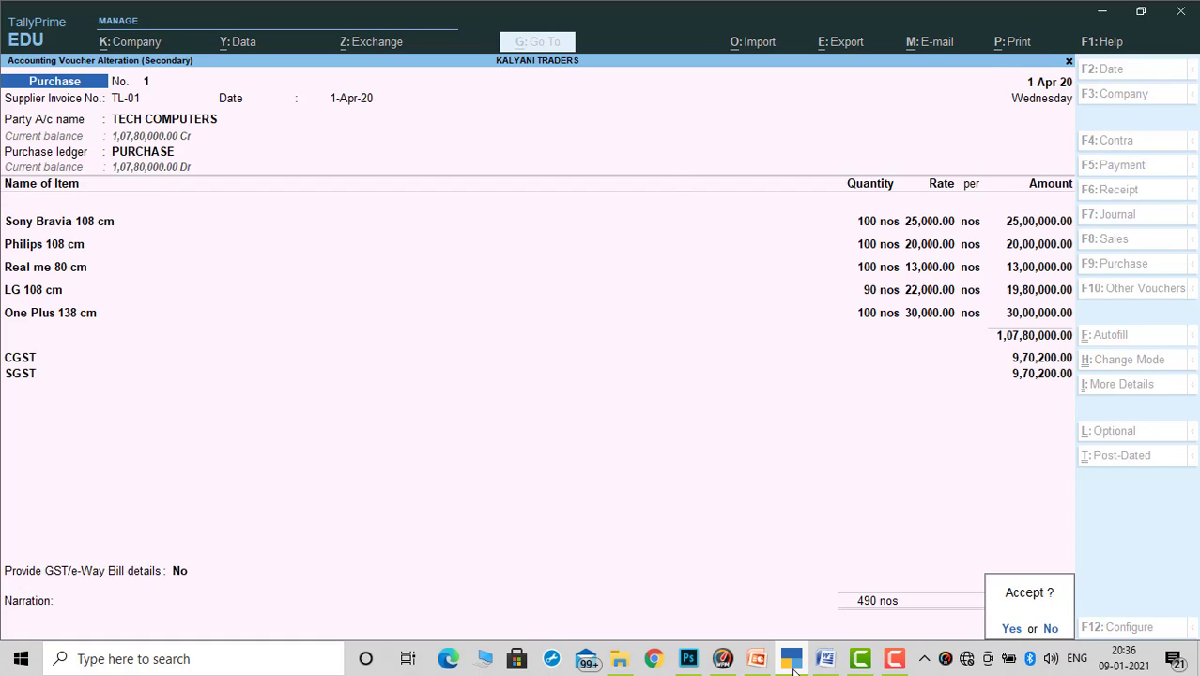
key("Return")
key("Escape")
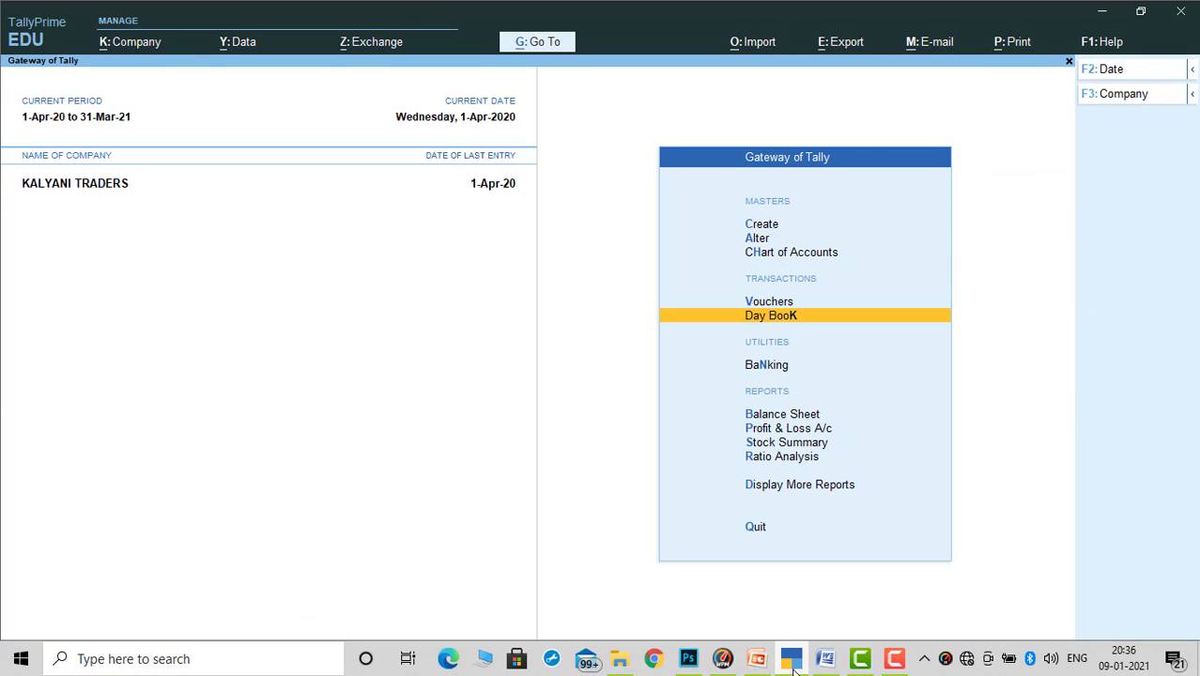
Start a new voucher, check the debit note task in the Word exercise and change the voucher type to Debit Note in TallyPrime
key("Up")
key("Return")
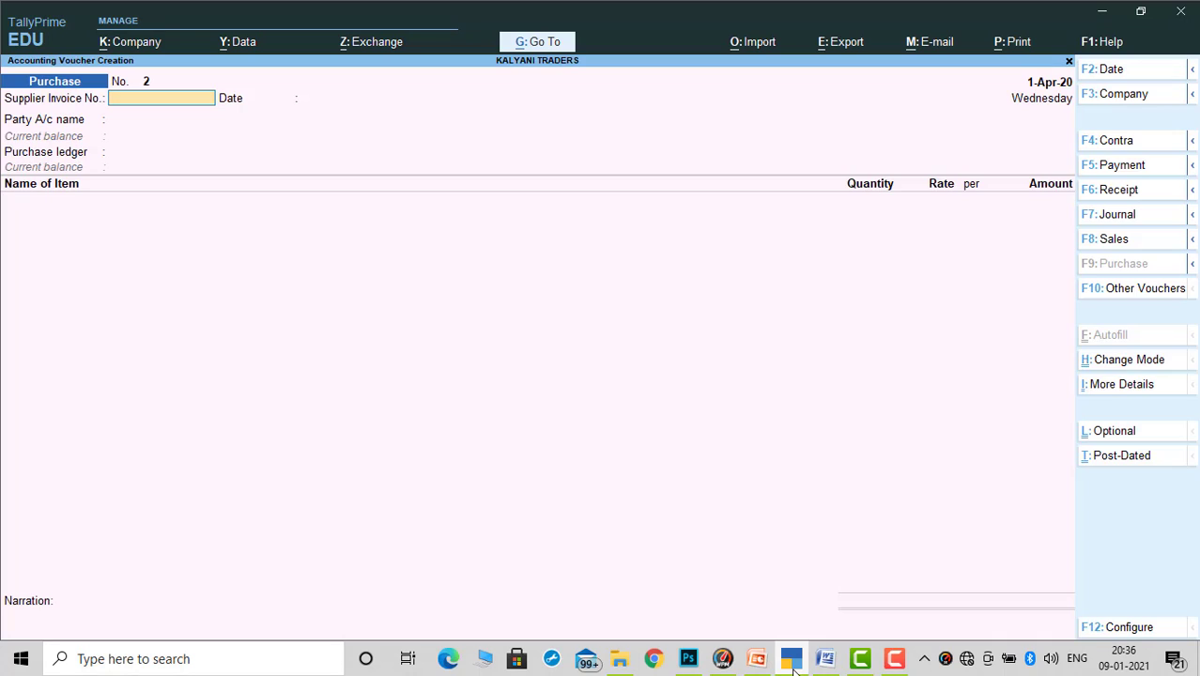
left_click(826, 660)
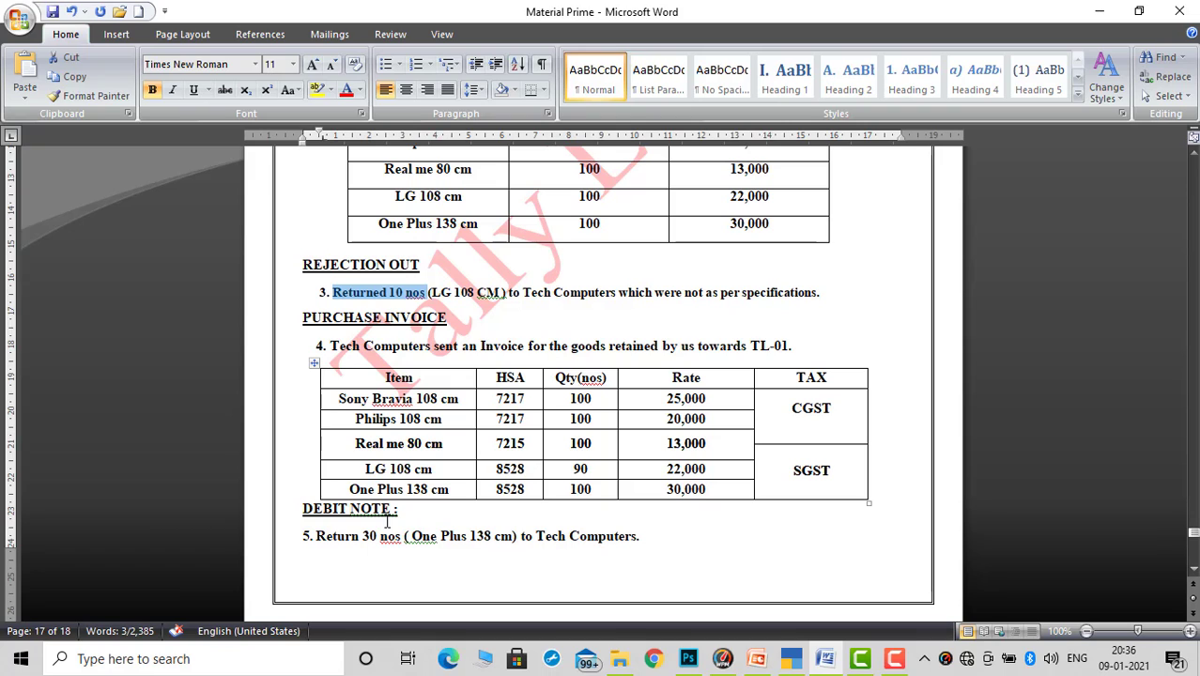
left_click(788, 659)
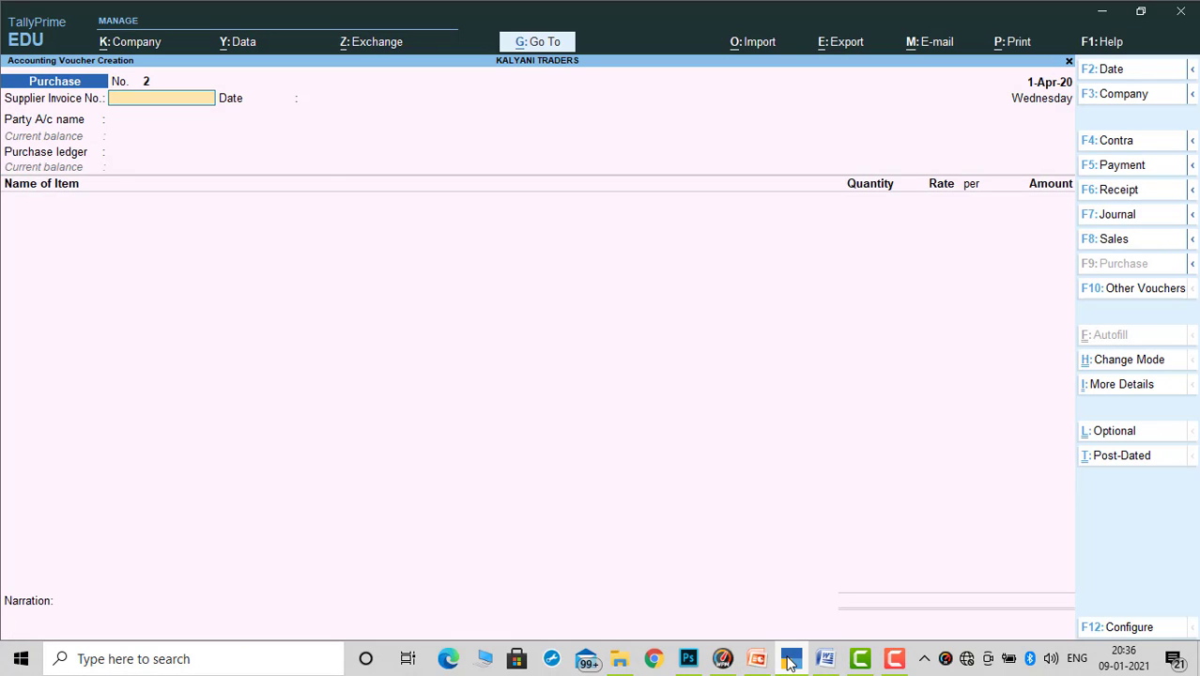
left_click(1167, 298)
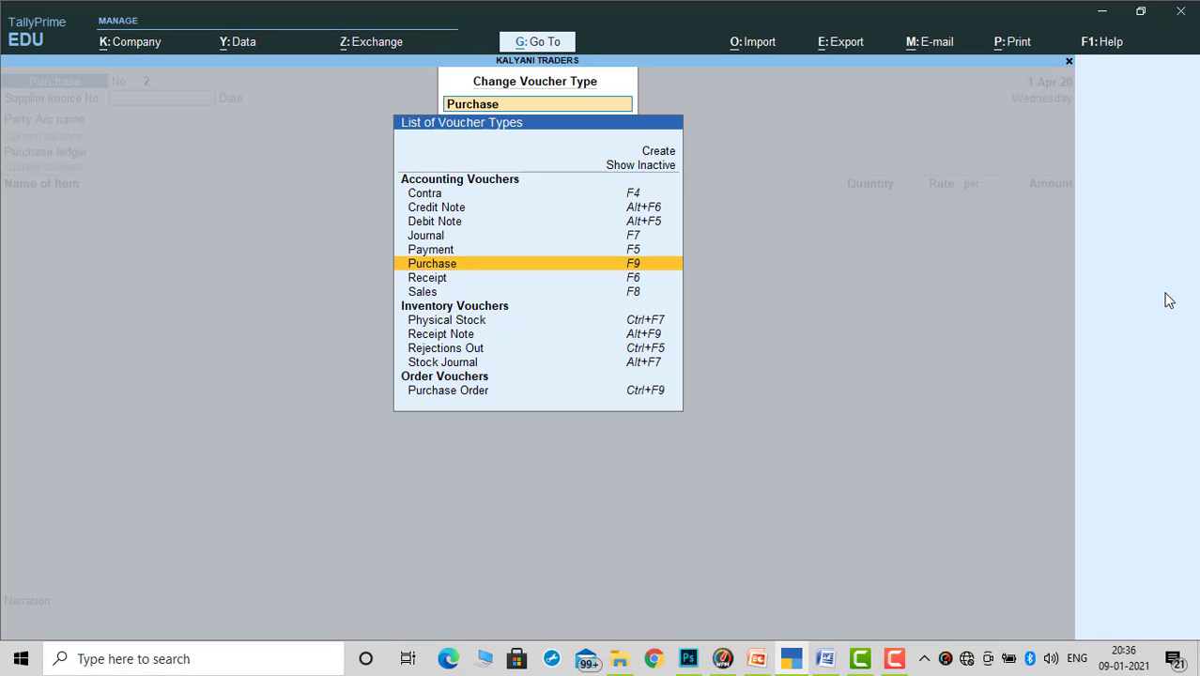
key("Down")
key("Up")
key("Up")
key("Up")
key("Up")
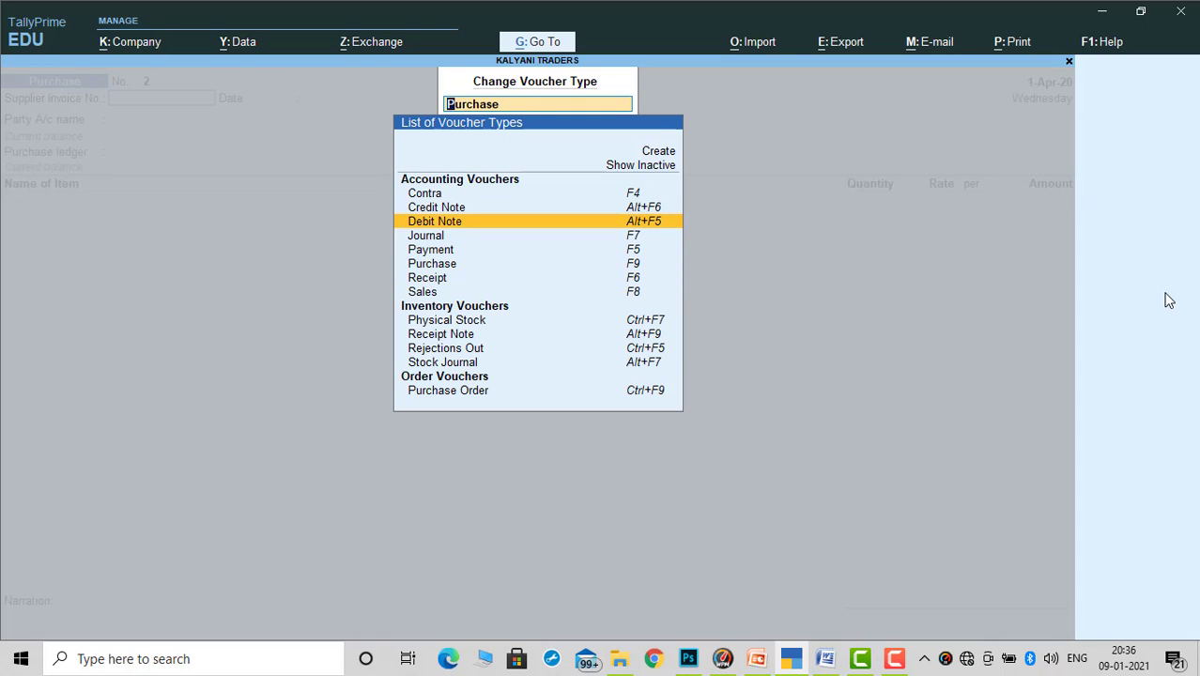
key("Return")
Set TECH COMPUTERS as the debit note's party, accept its party details and use the PURCHASE ledger
key("Down")
key("Return")
key("Return")
key("Return")
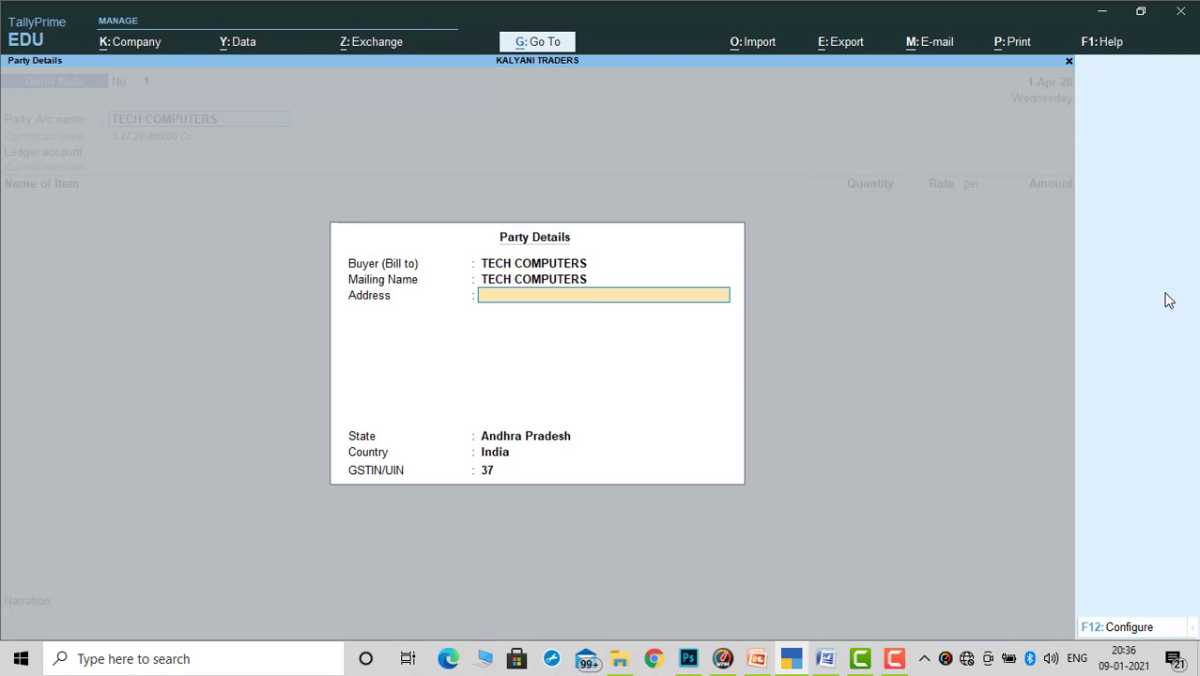
key("Return")
key("Return")
key("Return")
key("Return")
key("Return")
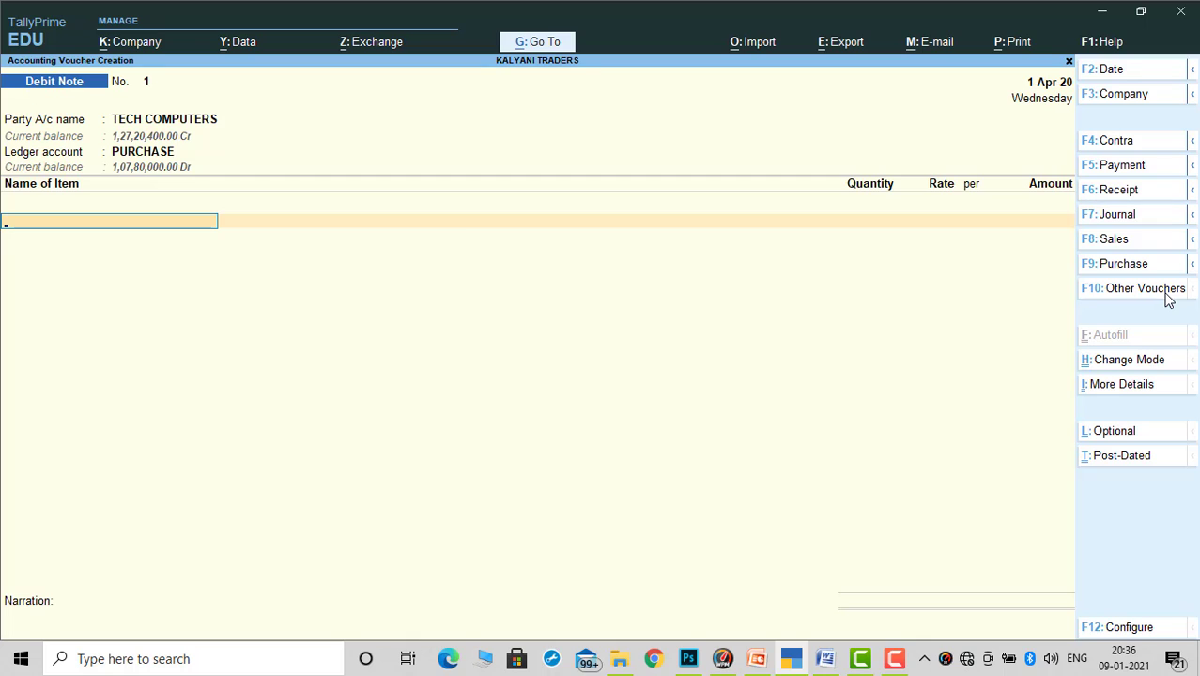
Add One Plus 138 cm to the debit note with tracking and order numbers Not Applicable, entering 30 nos at 30,000
type("O")
key("Return")
key("Up")
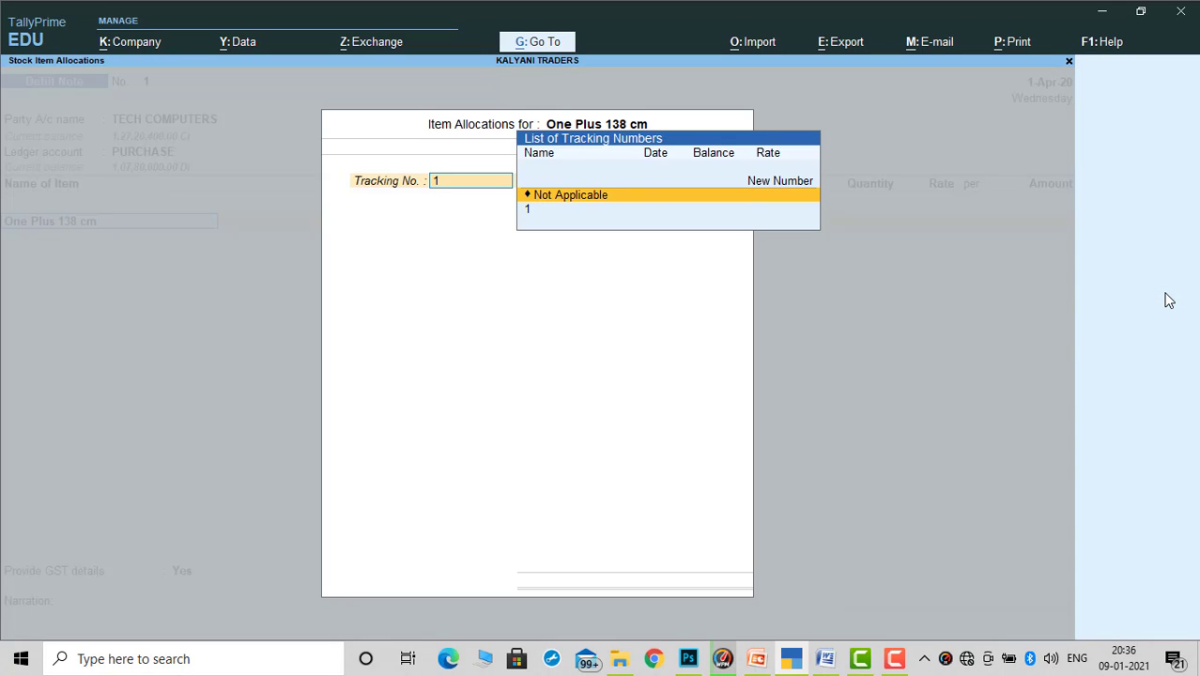
key("Return")
key("Return")
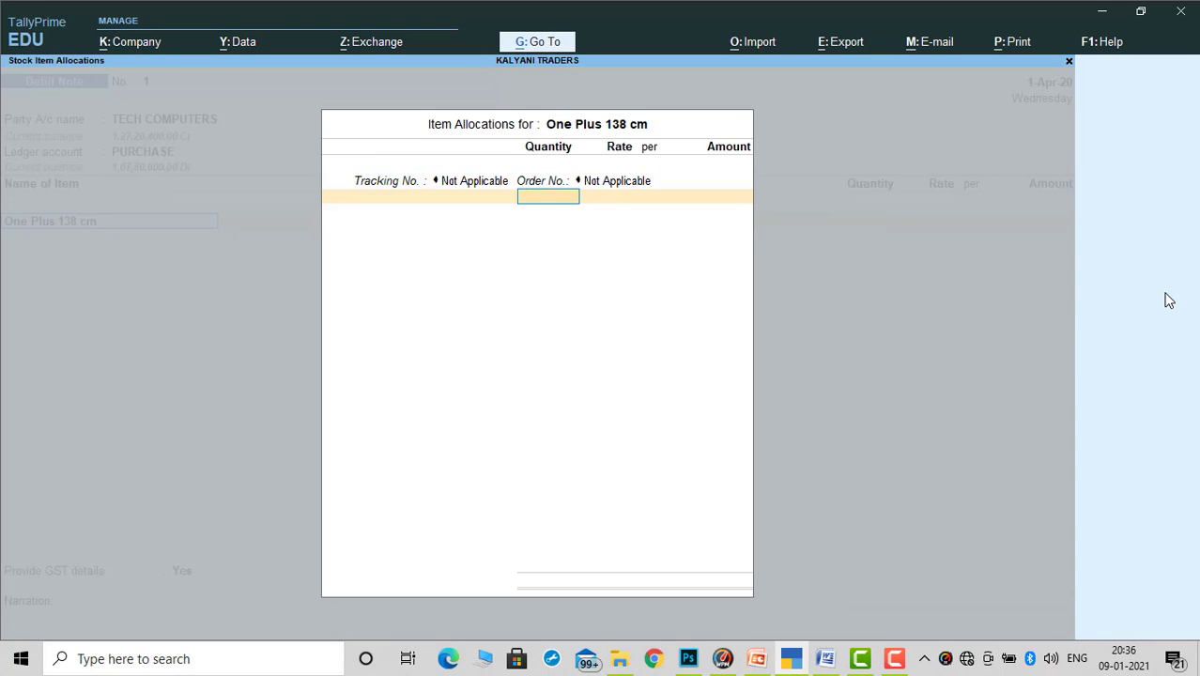
key("Return")
key("Return")
key("Return")
key("Return")
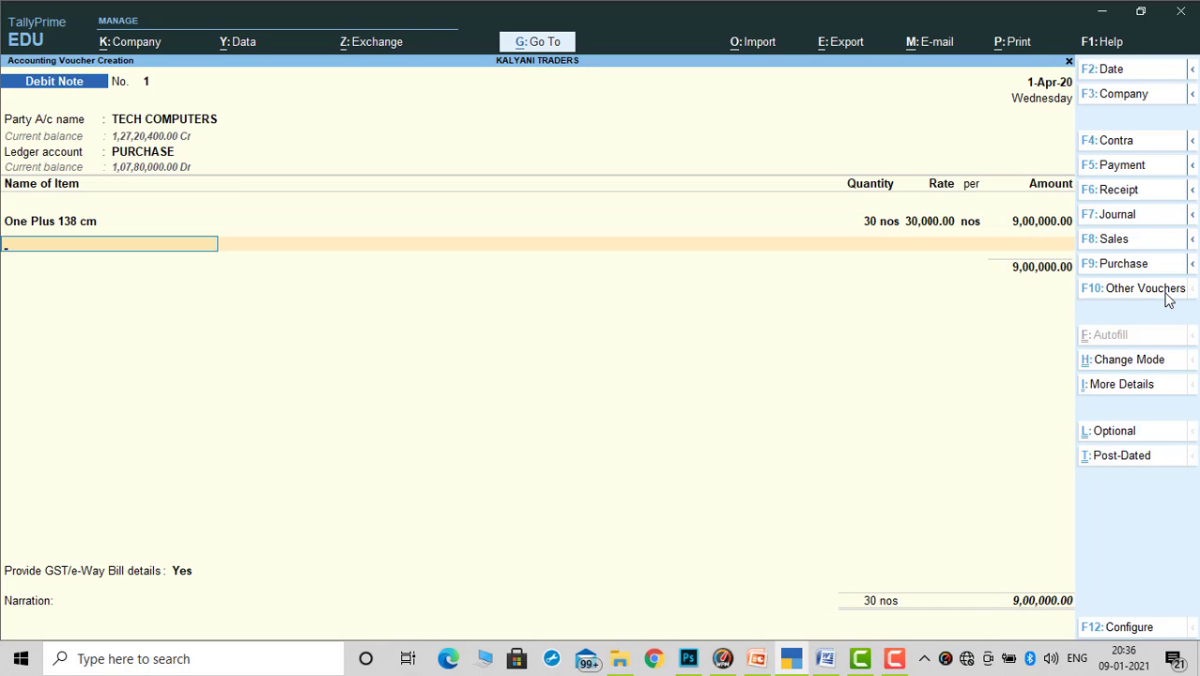
End the debit note's item list and add the CGST ledger
key("Return")
type("cg")
key("Return")
key("Return")
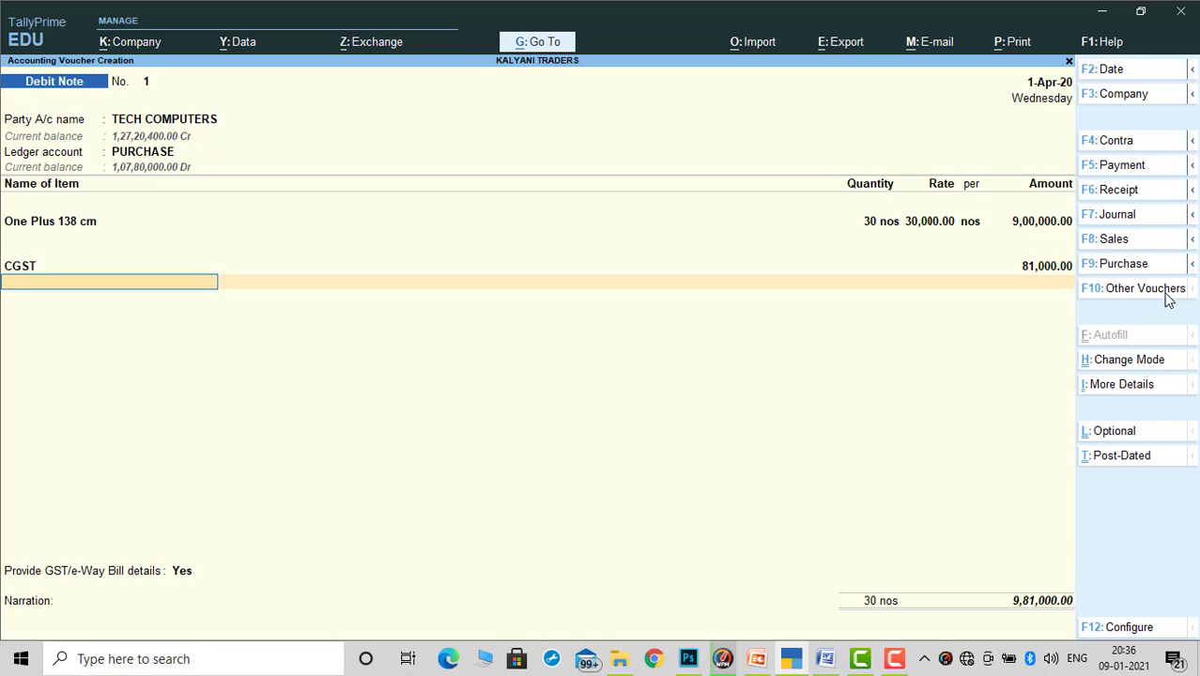
Add the SGST ledger to the debit note and end its ledger list
type("sg")
key("Return")
key("Return")
key("Return")
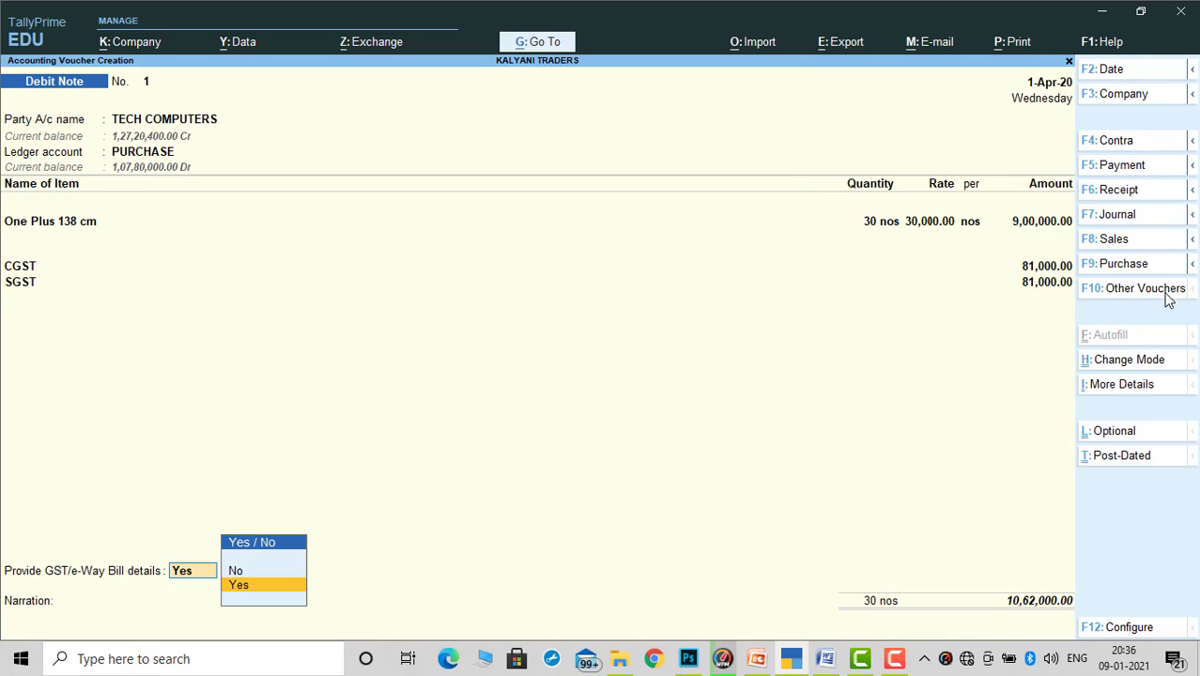
Set Provide GST/e-Way Bill details to No, leave the narration empty and accept the debit note
key("Up")
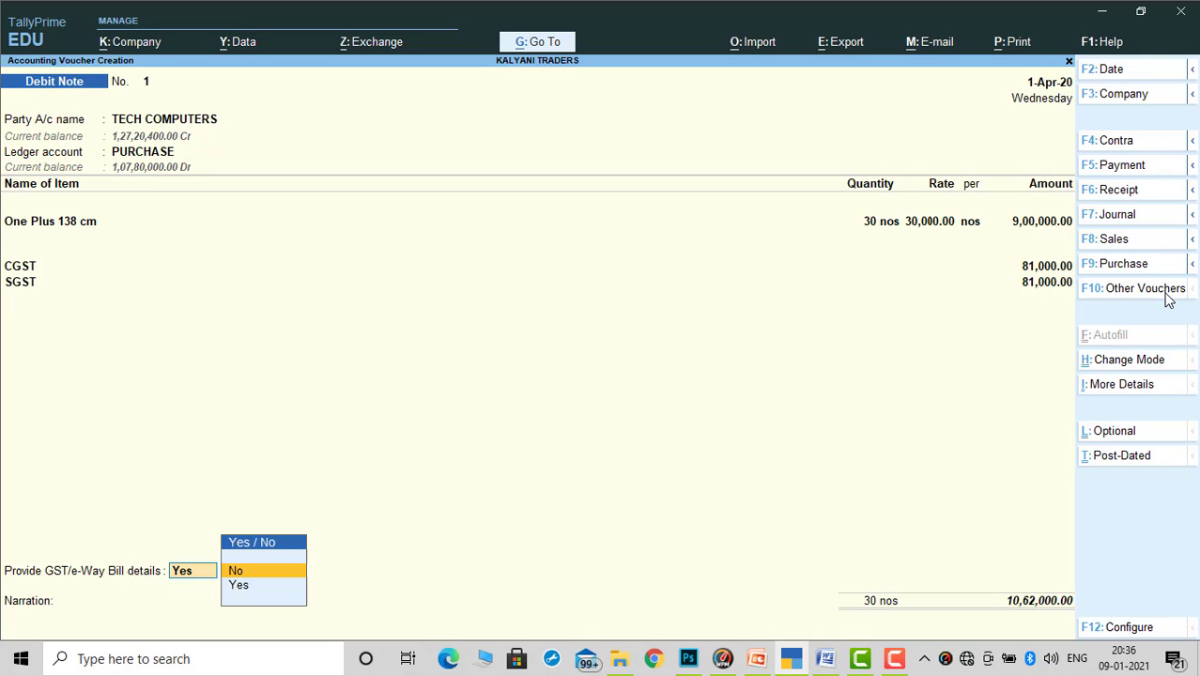
key("Return")
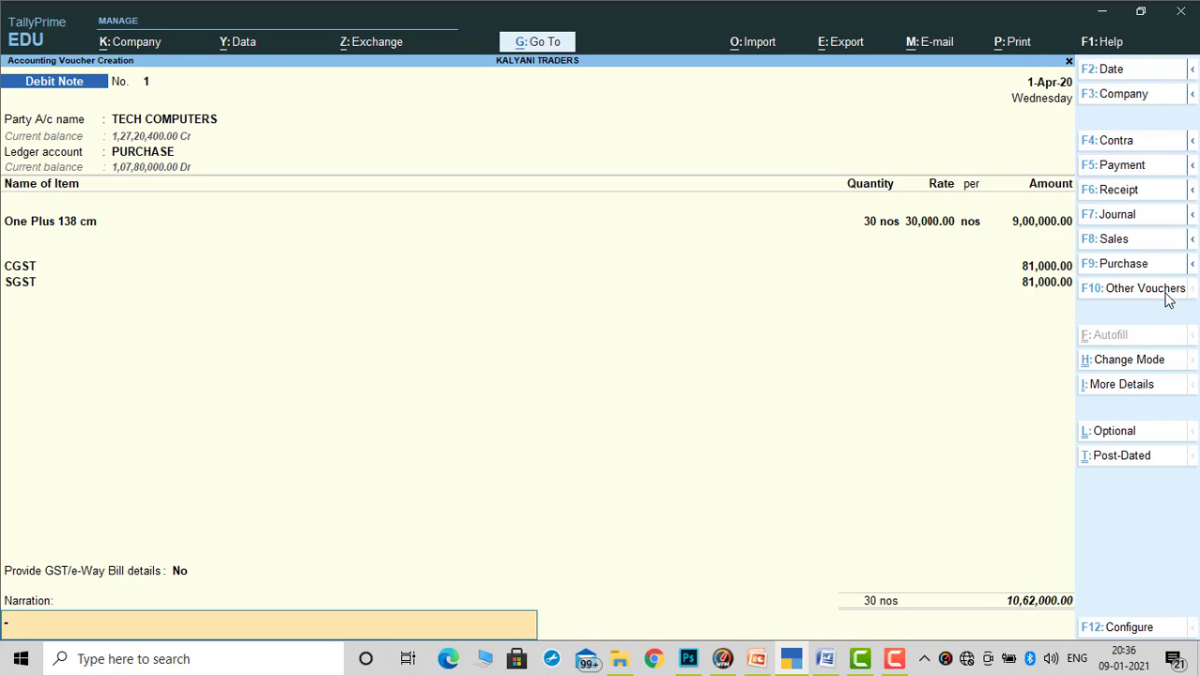
key("Return")
key("Return")
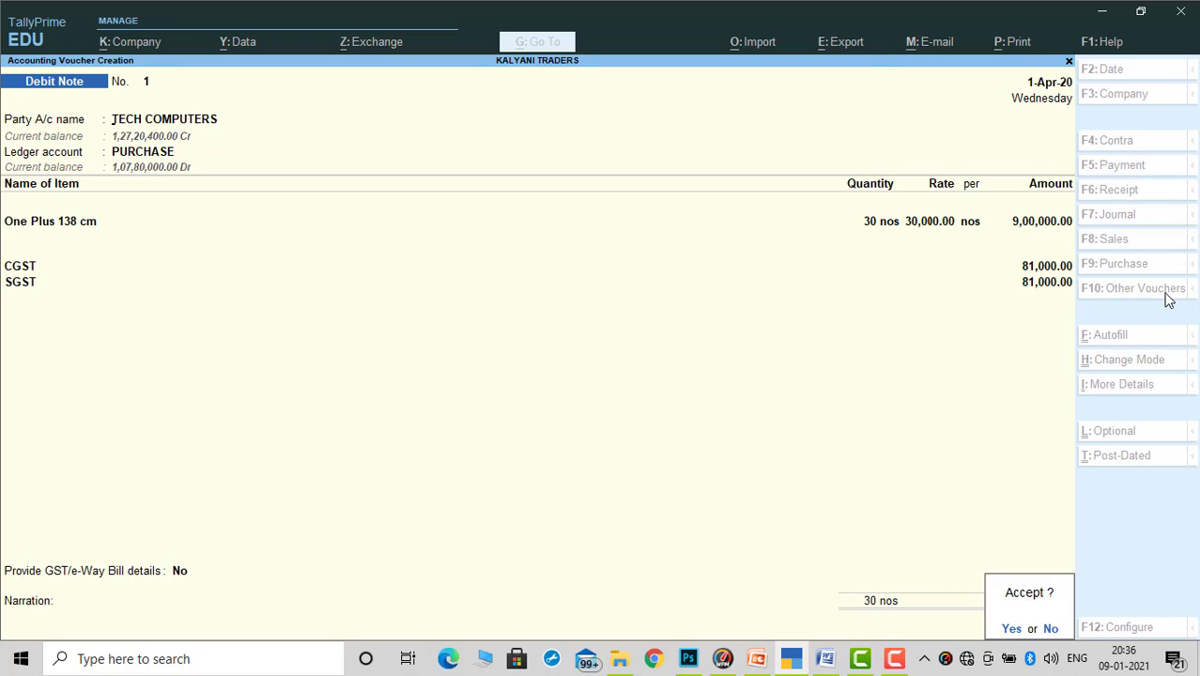
key("Return")
Quit voucher creation and open the Stock Summary report to review the closing quantity, rate and value of each item
key("Escape")
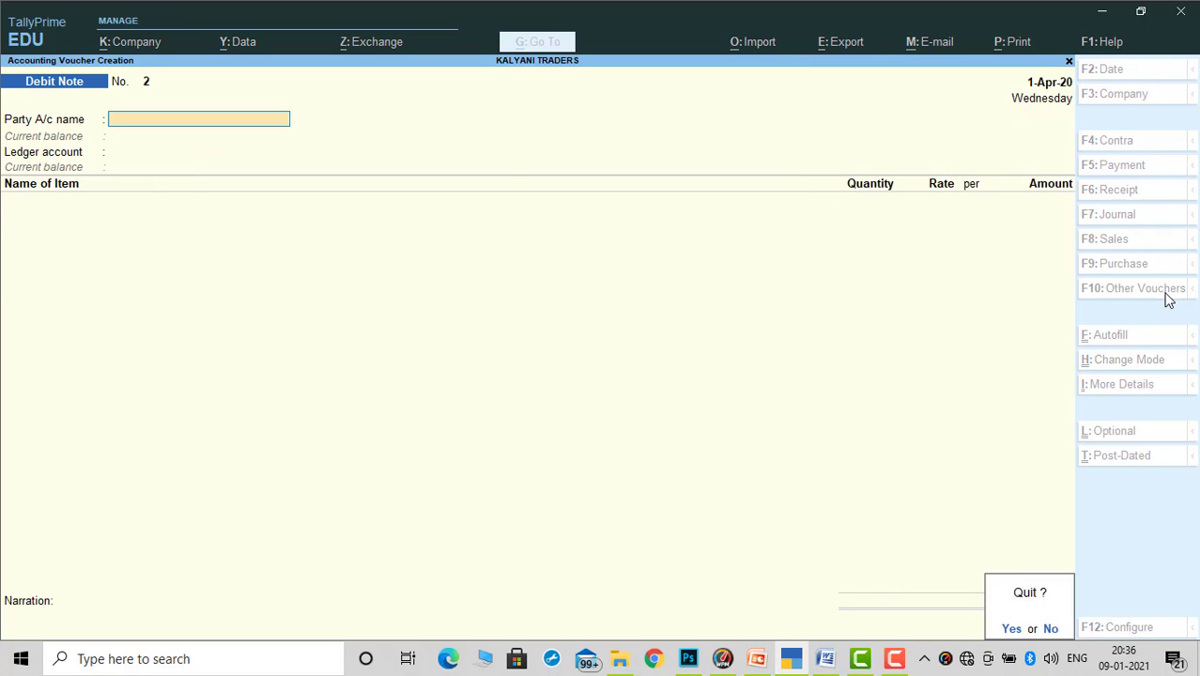
key("Return")
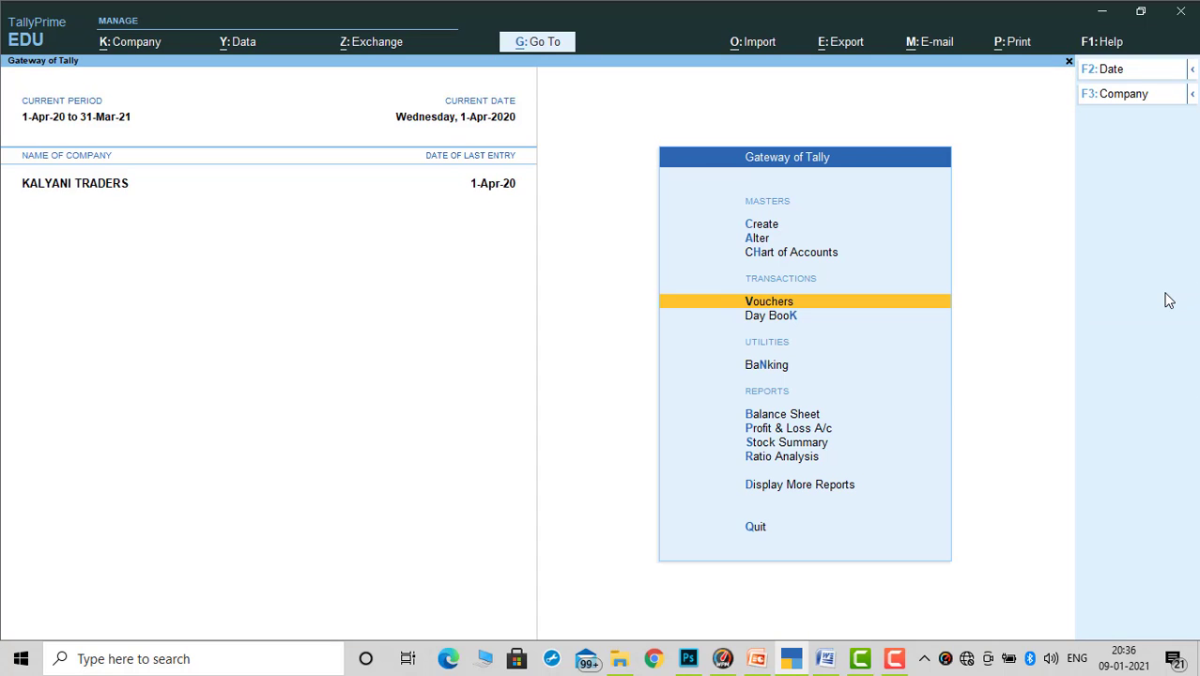
key("Down")
key("Down")
key("Down")
key("Down")
key("Down")
key("Return")
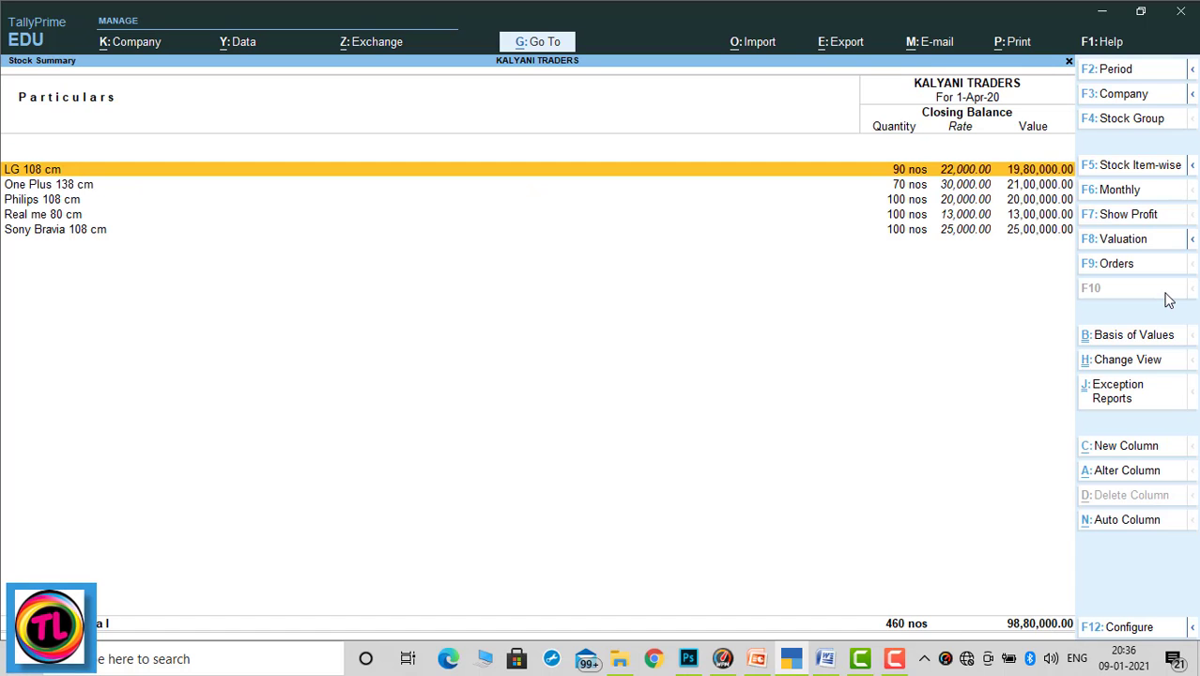
key("alt+F5")
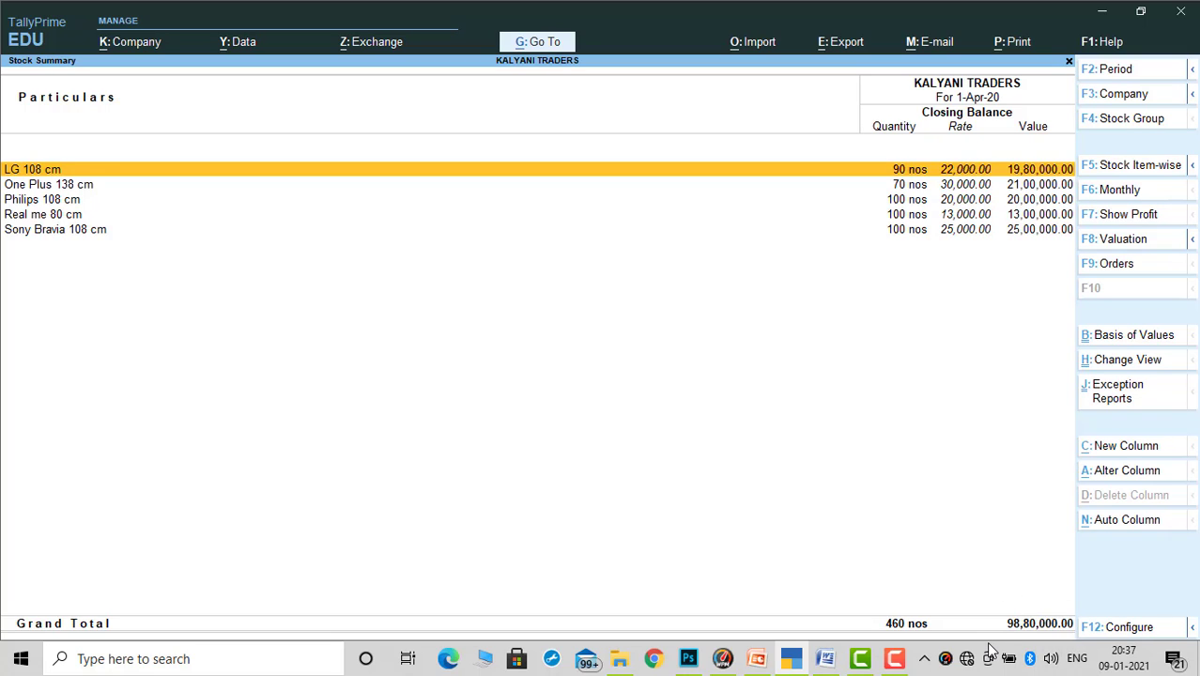
Reopen the Stock Summary and set Show Goods Inwards to Yes in its configuration
key("Escape")
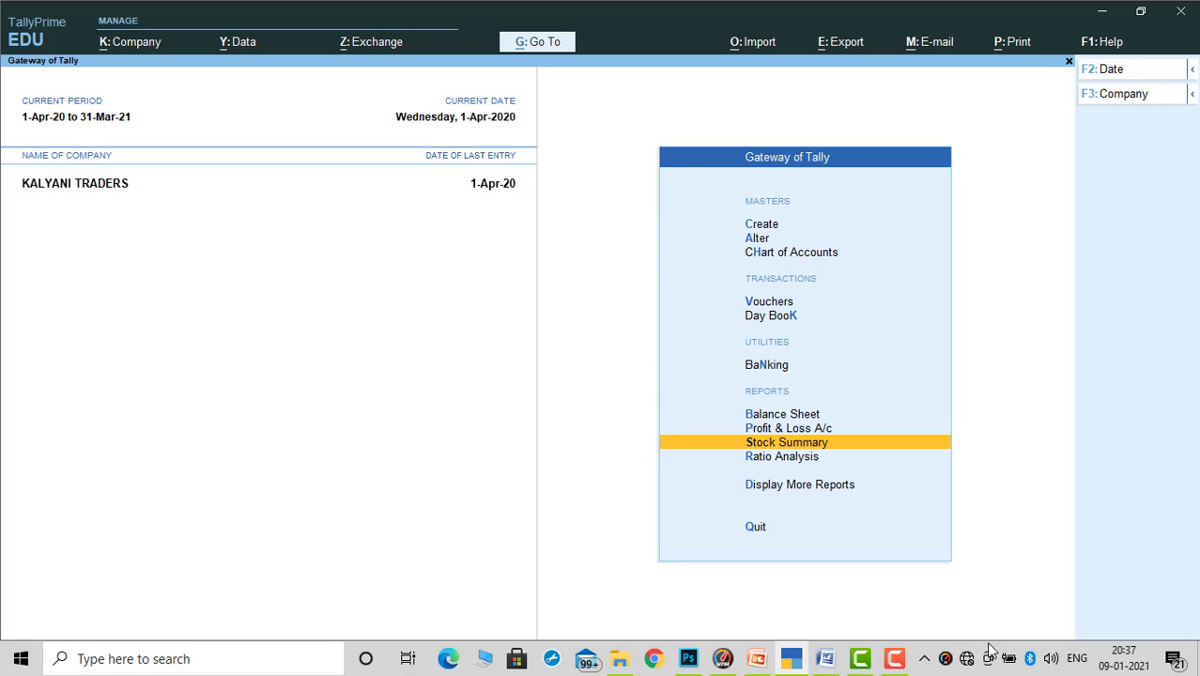
key("Return")
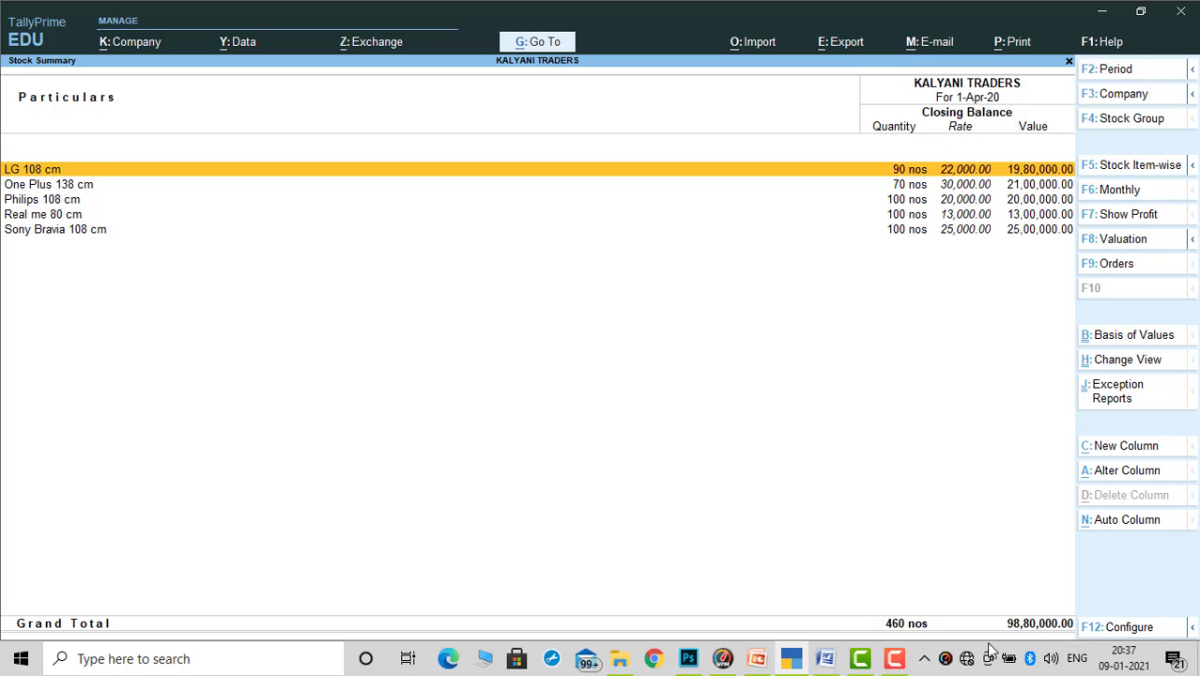
left_click(1129, 628)
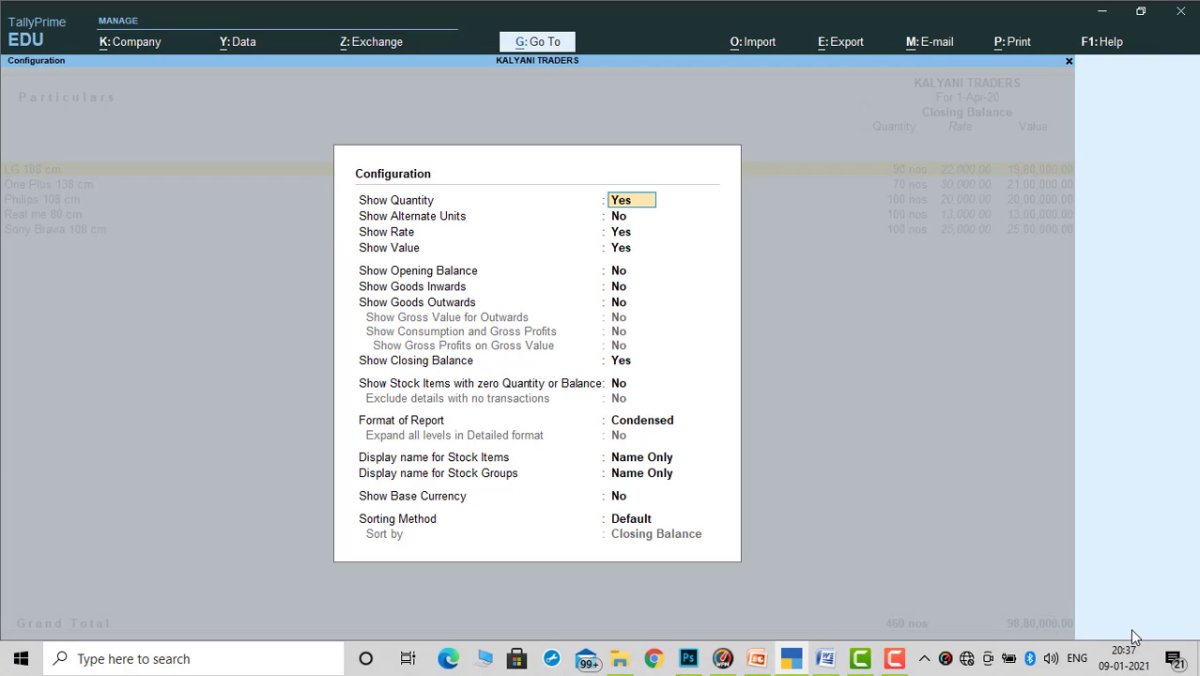
key("Down")
key("Down")
key("Down")
key("Down")
key("Down")
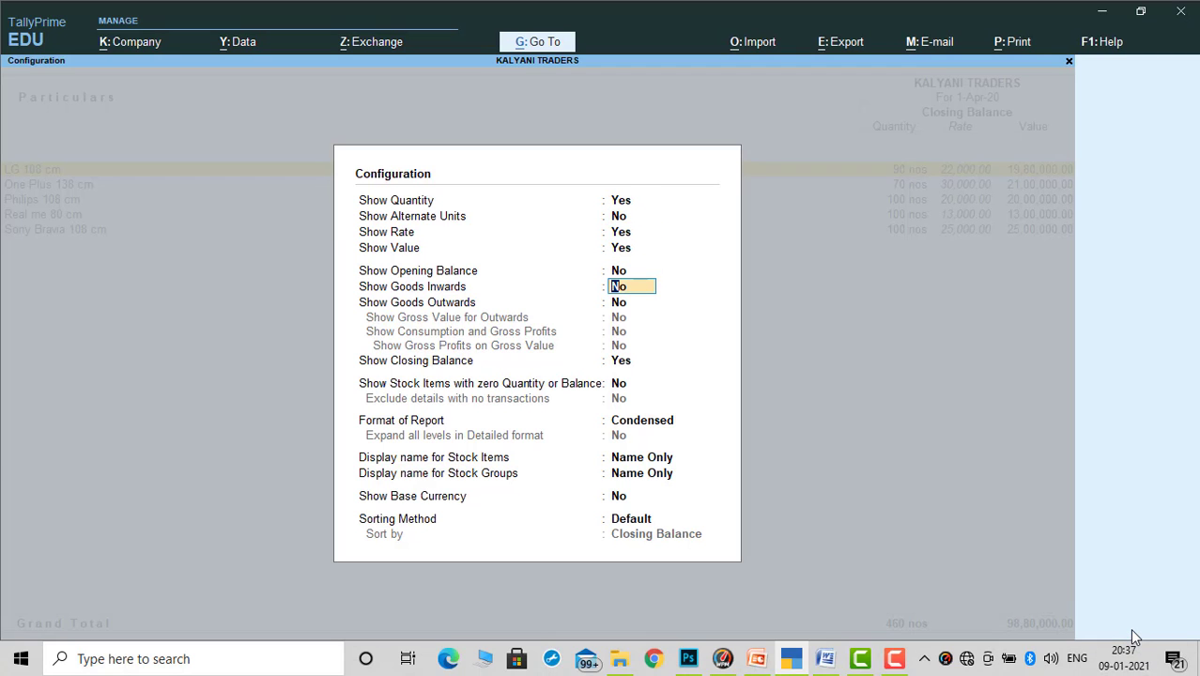
key("y")
key("Return")
Set Show Goods Outwards to Yes, apply the configuration with the remaining options kept, review the Stock Summary and close it
key("y")
key("Return")
key("Return")
key("Return")
key("Return")
key("Return")
key("Return")
key("Return")
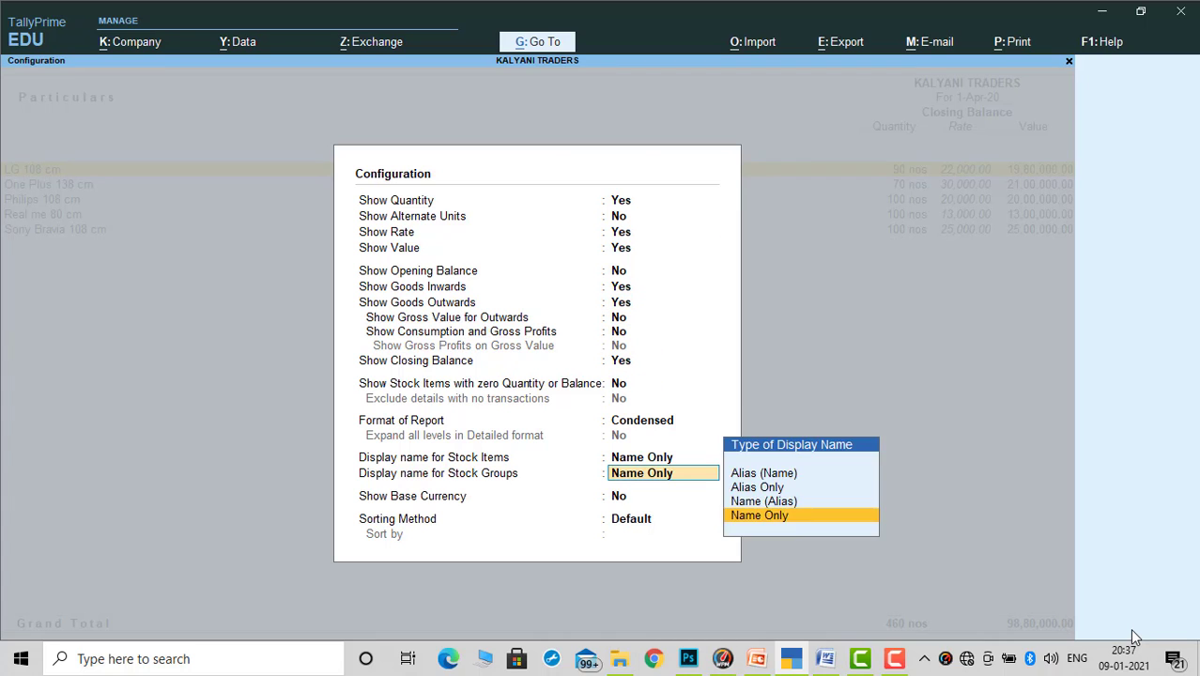
key("Return")
key("Return")
key("Return")
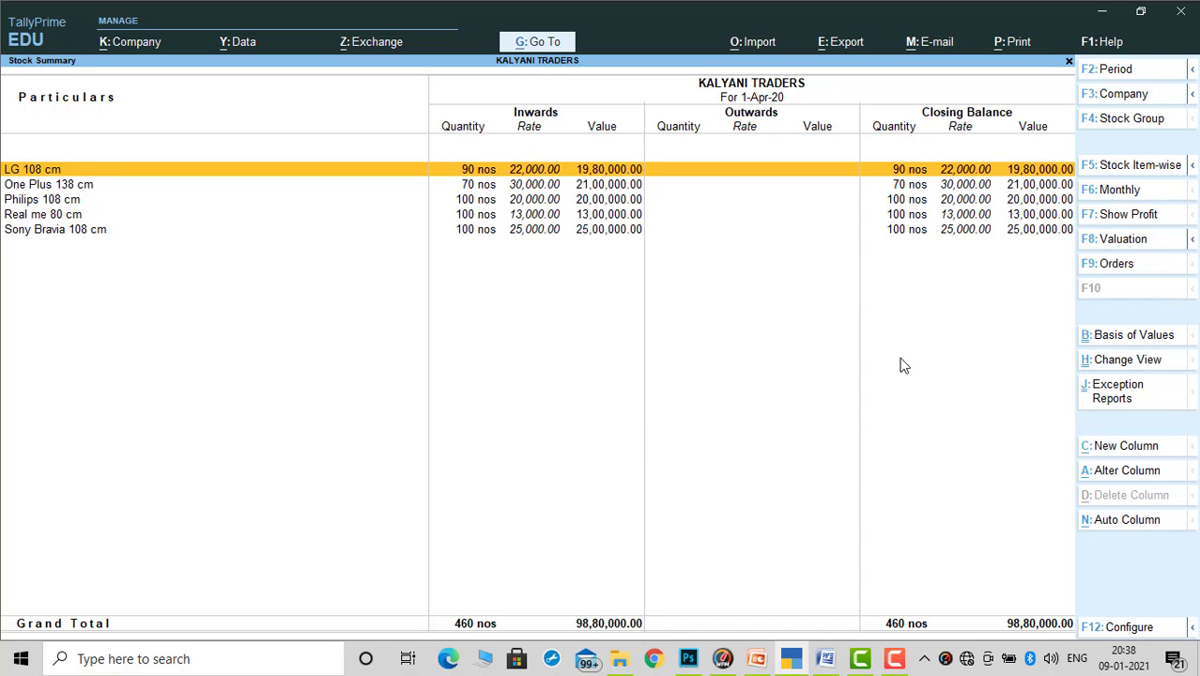
key("Escape")
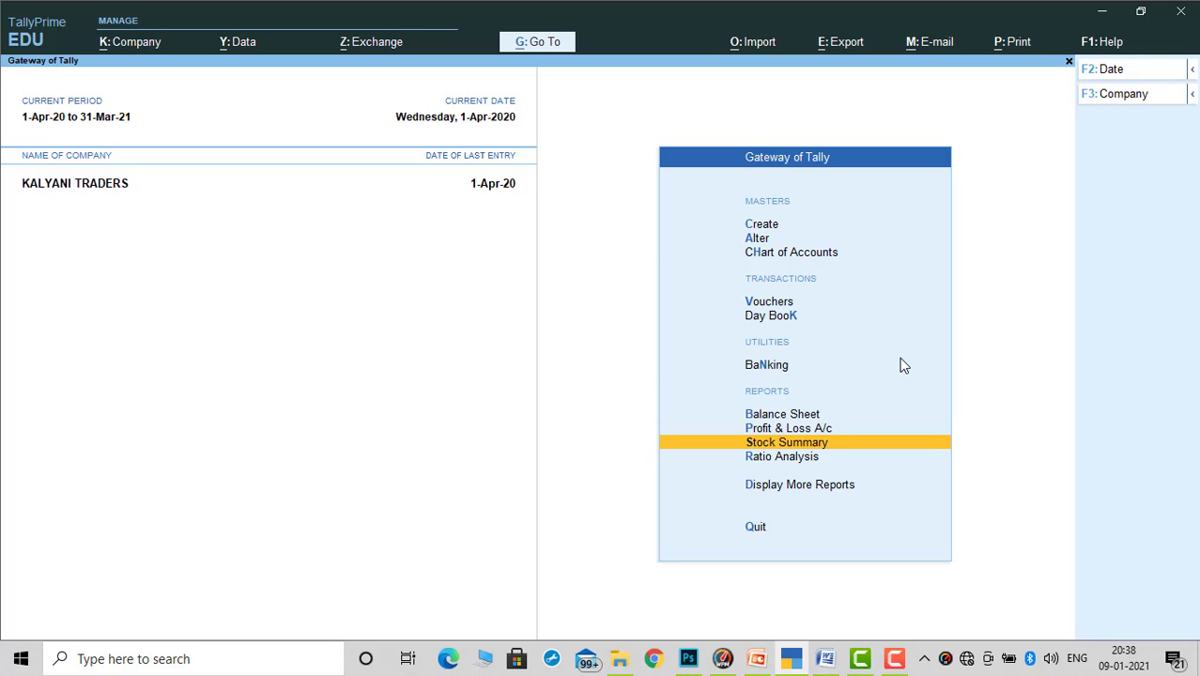
left_click(893, 658)
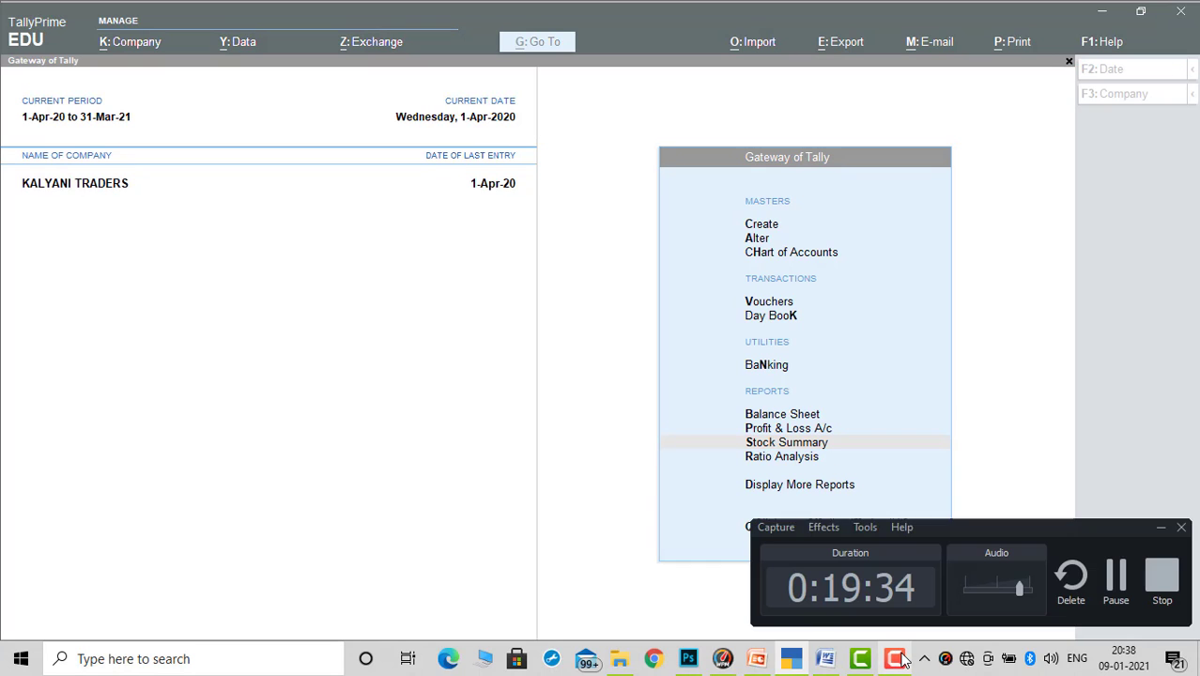
left_click(1160, 575)
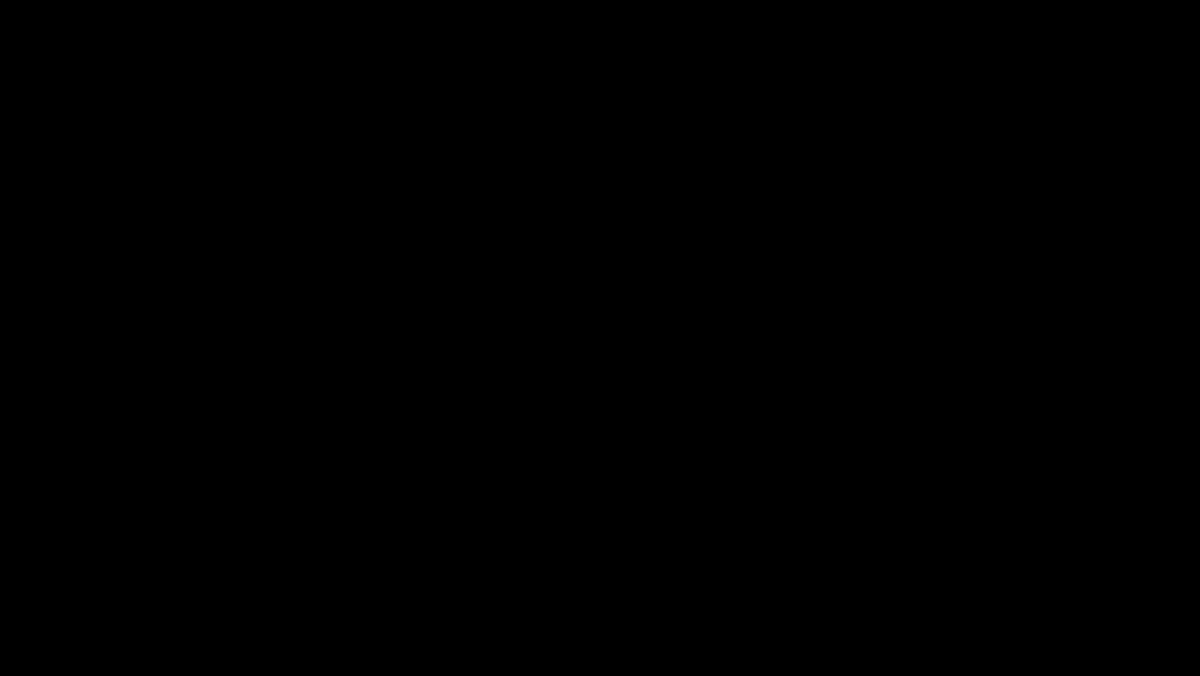